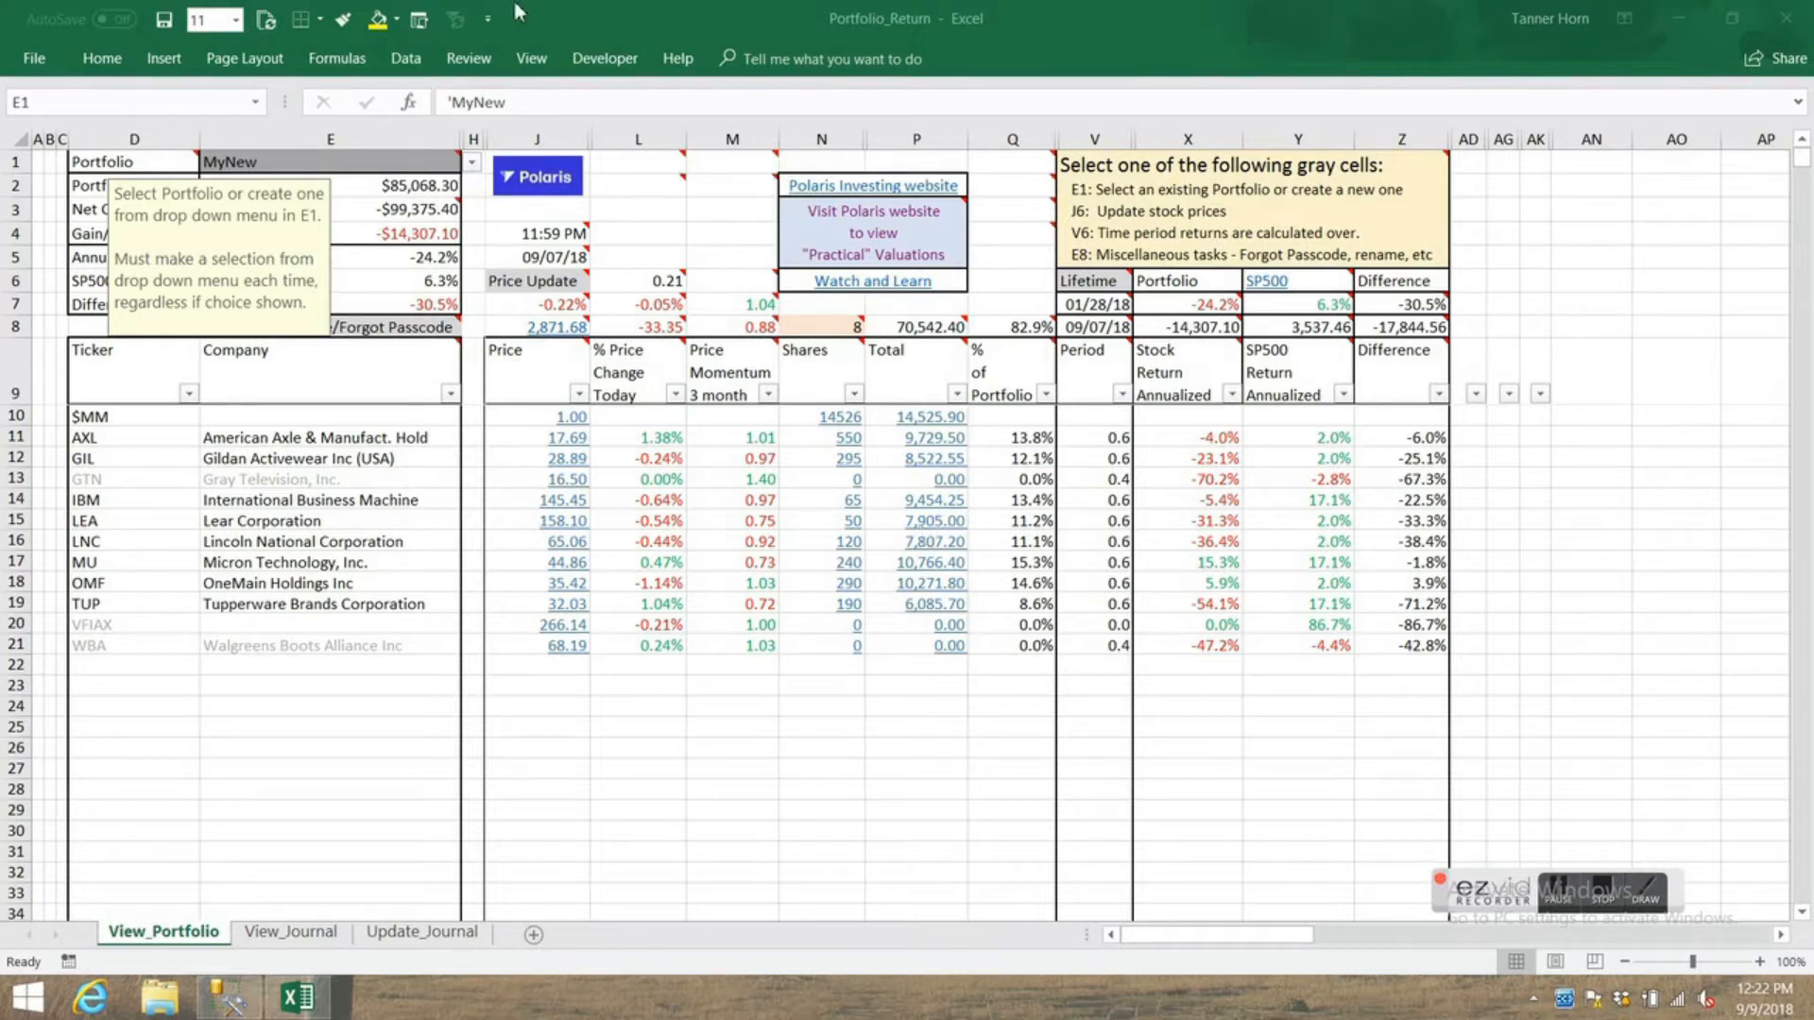
pyautogui.click(472, 166)
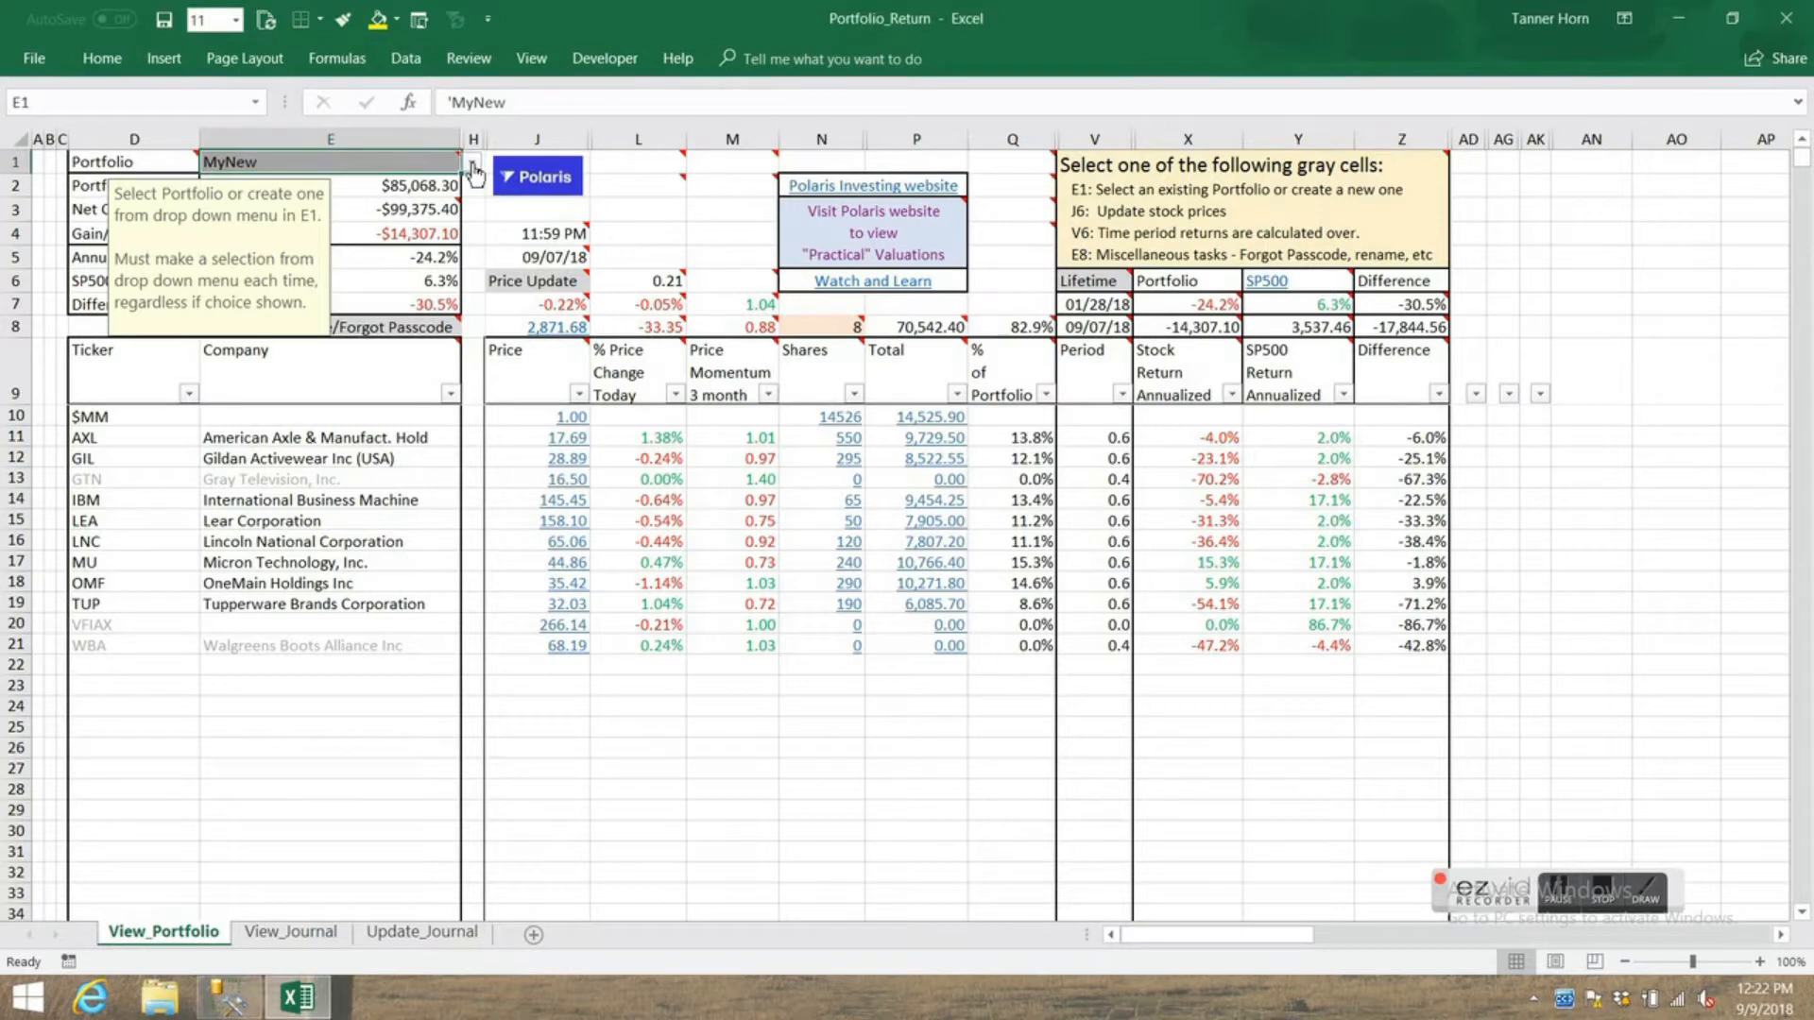
pyautogui.click(472, 165)
pyautogui.click(338, 165)
# - Unhide the Manage worksheet
pyautogui.rightClick(486, 930)
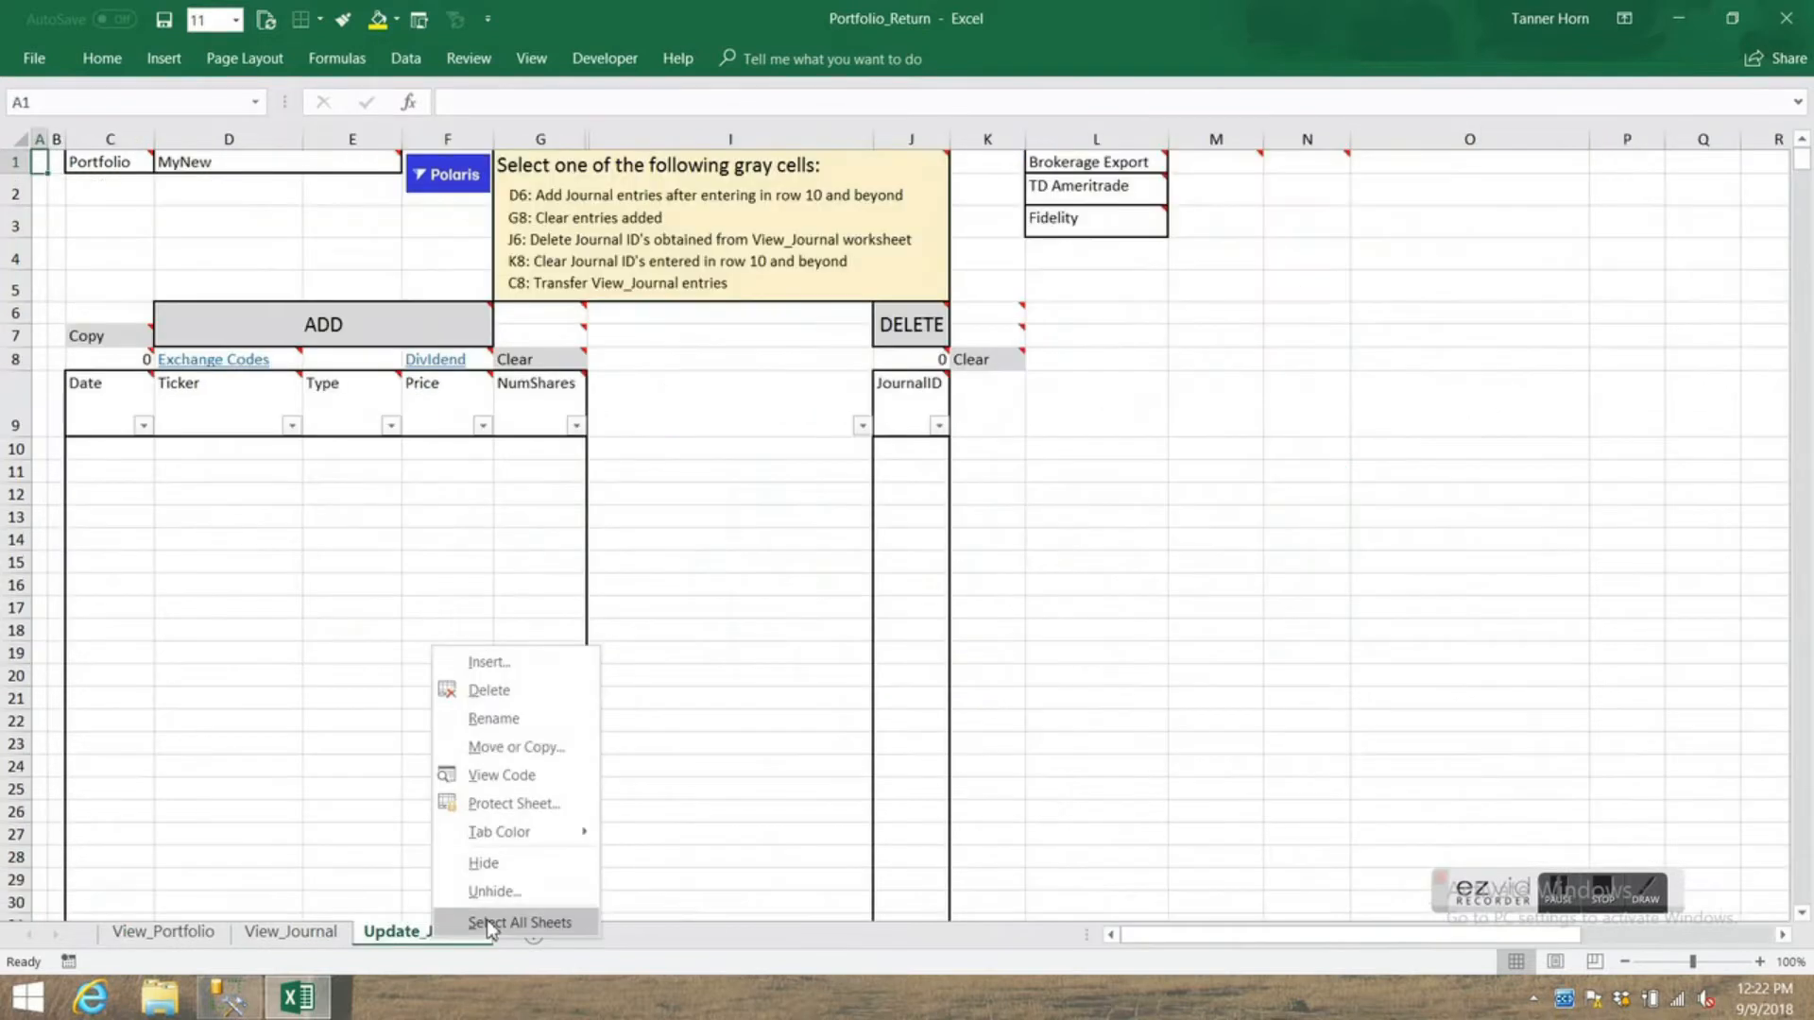
pyautogui.click(495, 892)
pyautogui.click(369, 879)
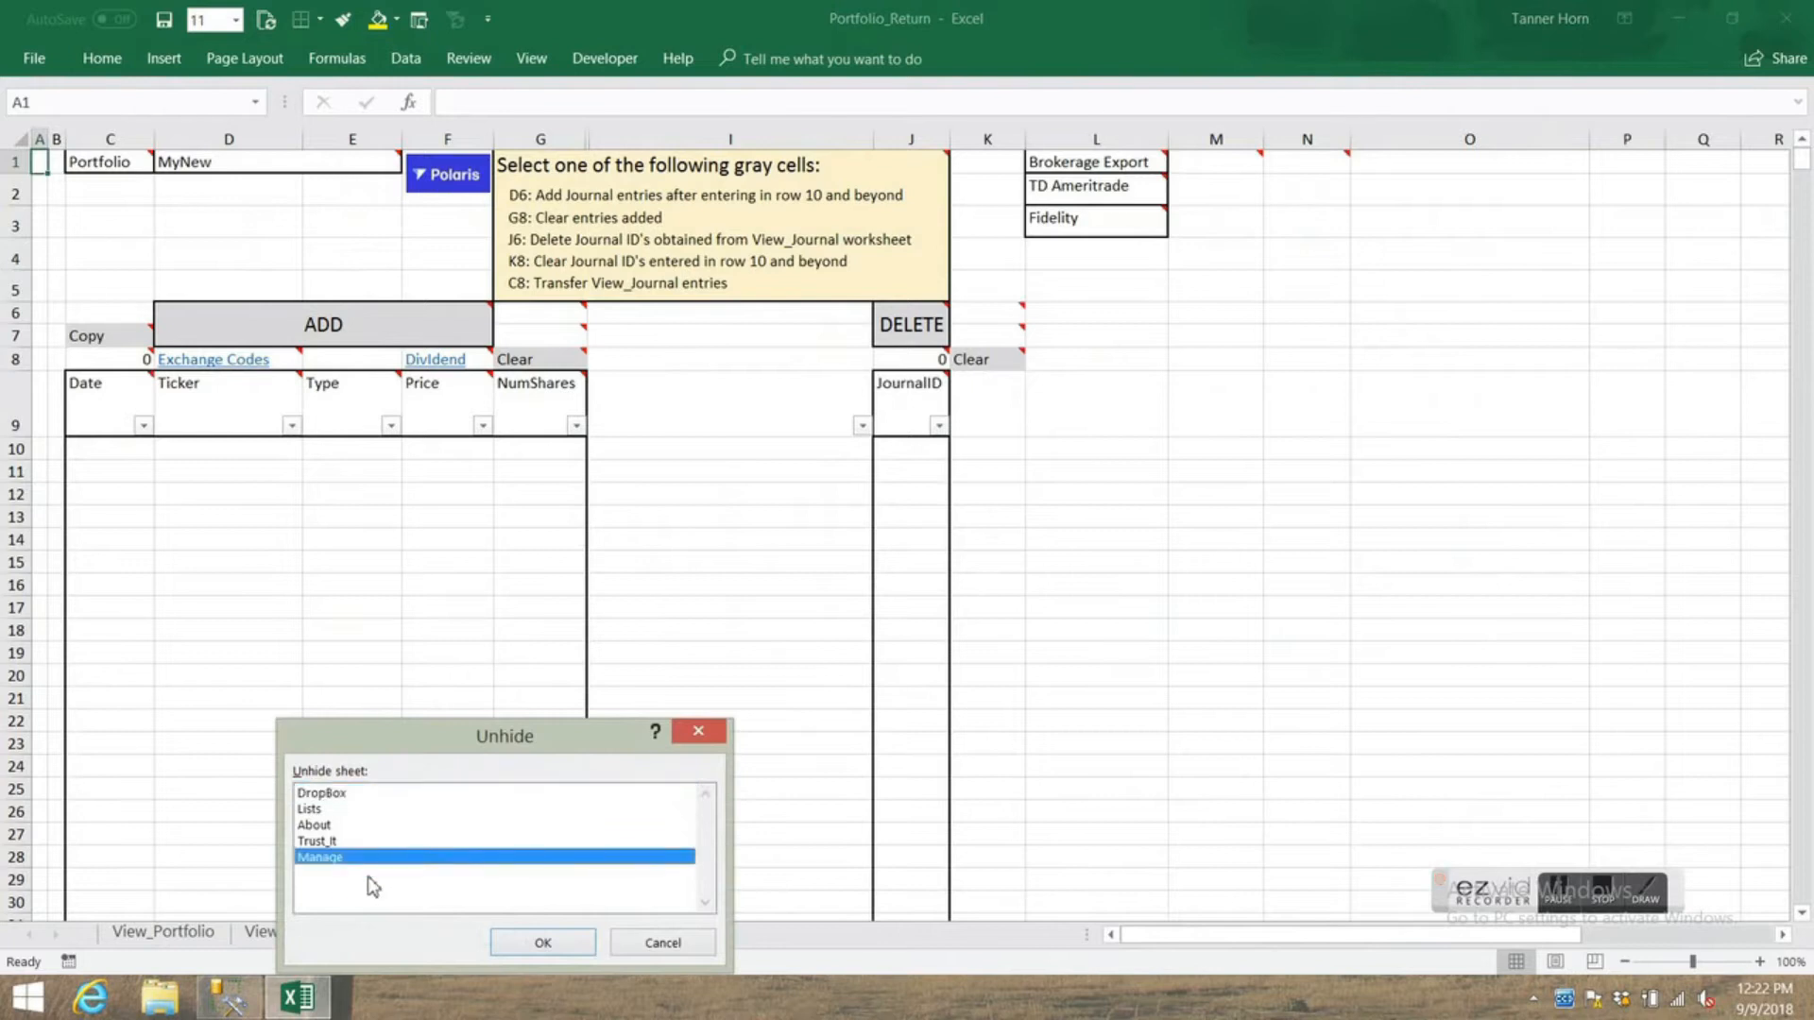
pyautogui.click(543, 943)
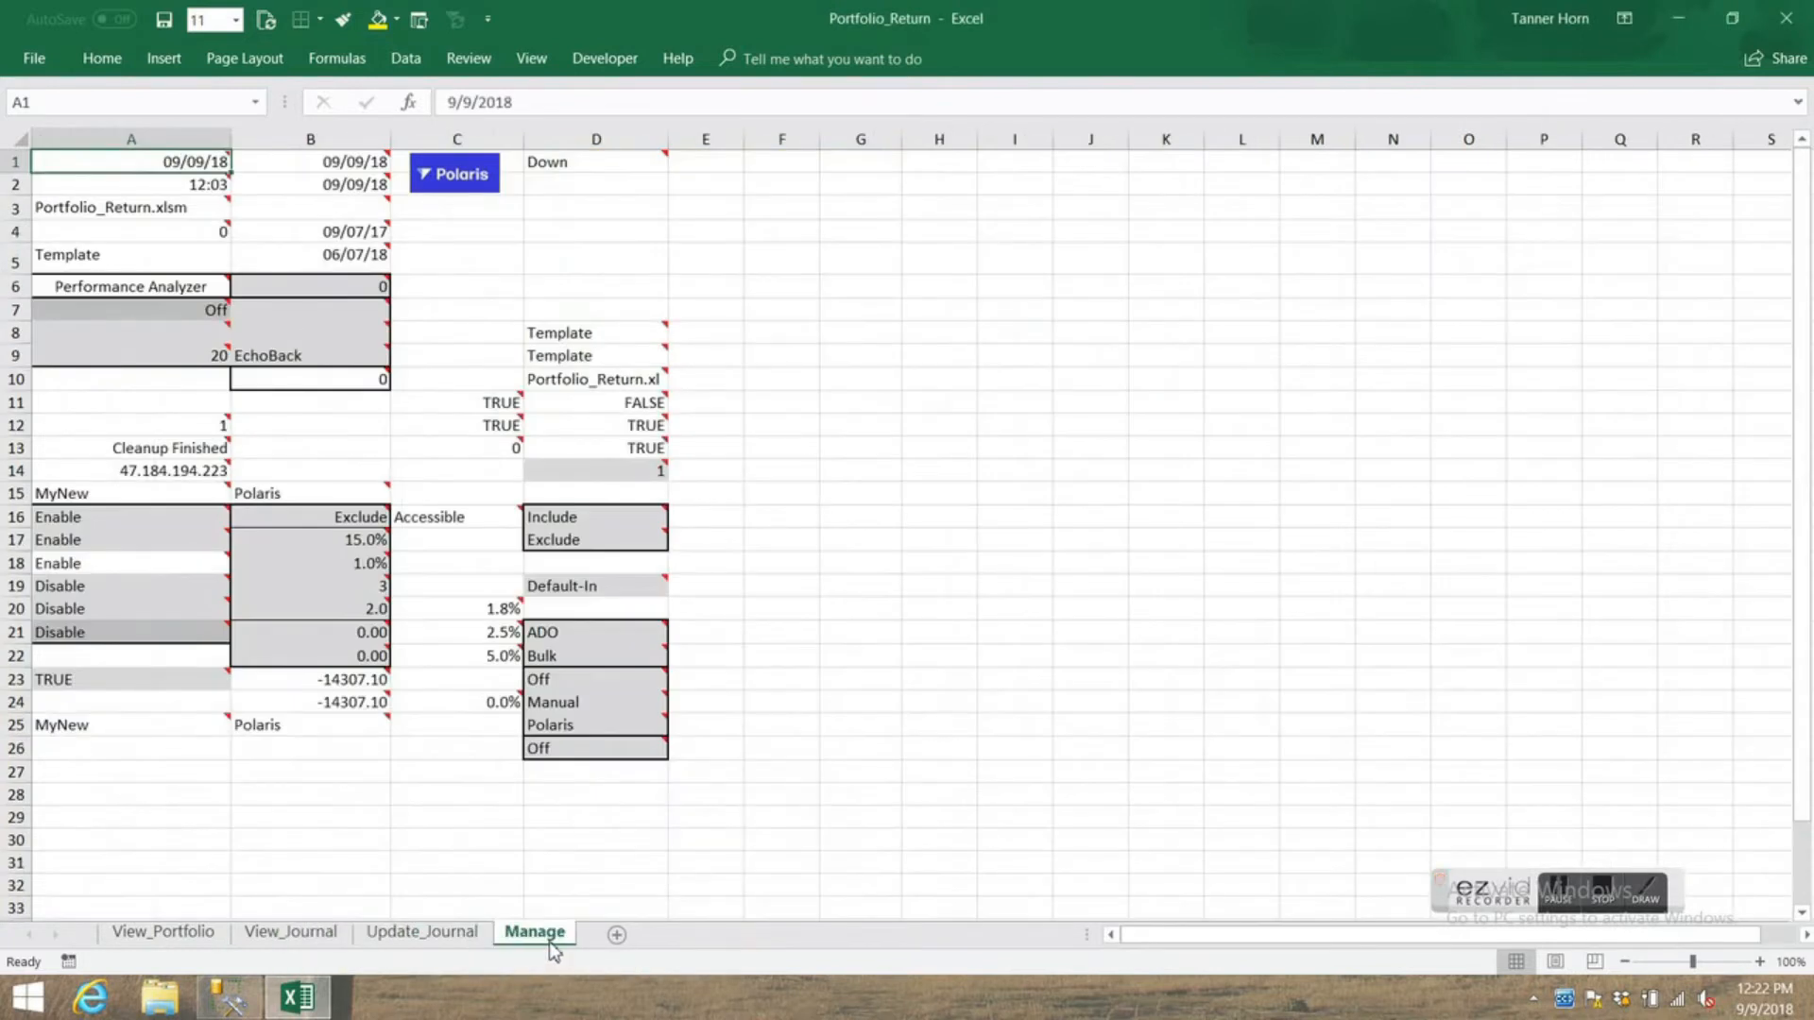
# - Set the orange min and max highlighting option in cell D23 of the Manage sheet to On
pyautogui.click(599, 689)
pyautogui.moveTo(599, 689); pyautogui.dragTo(599, 745)
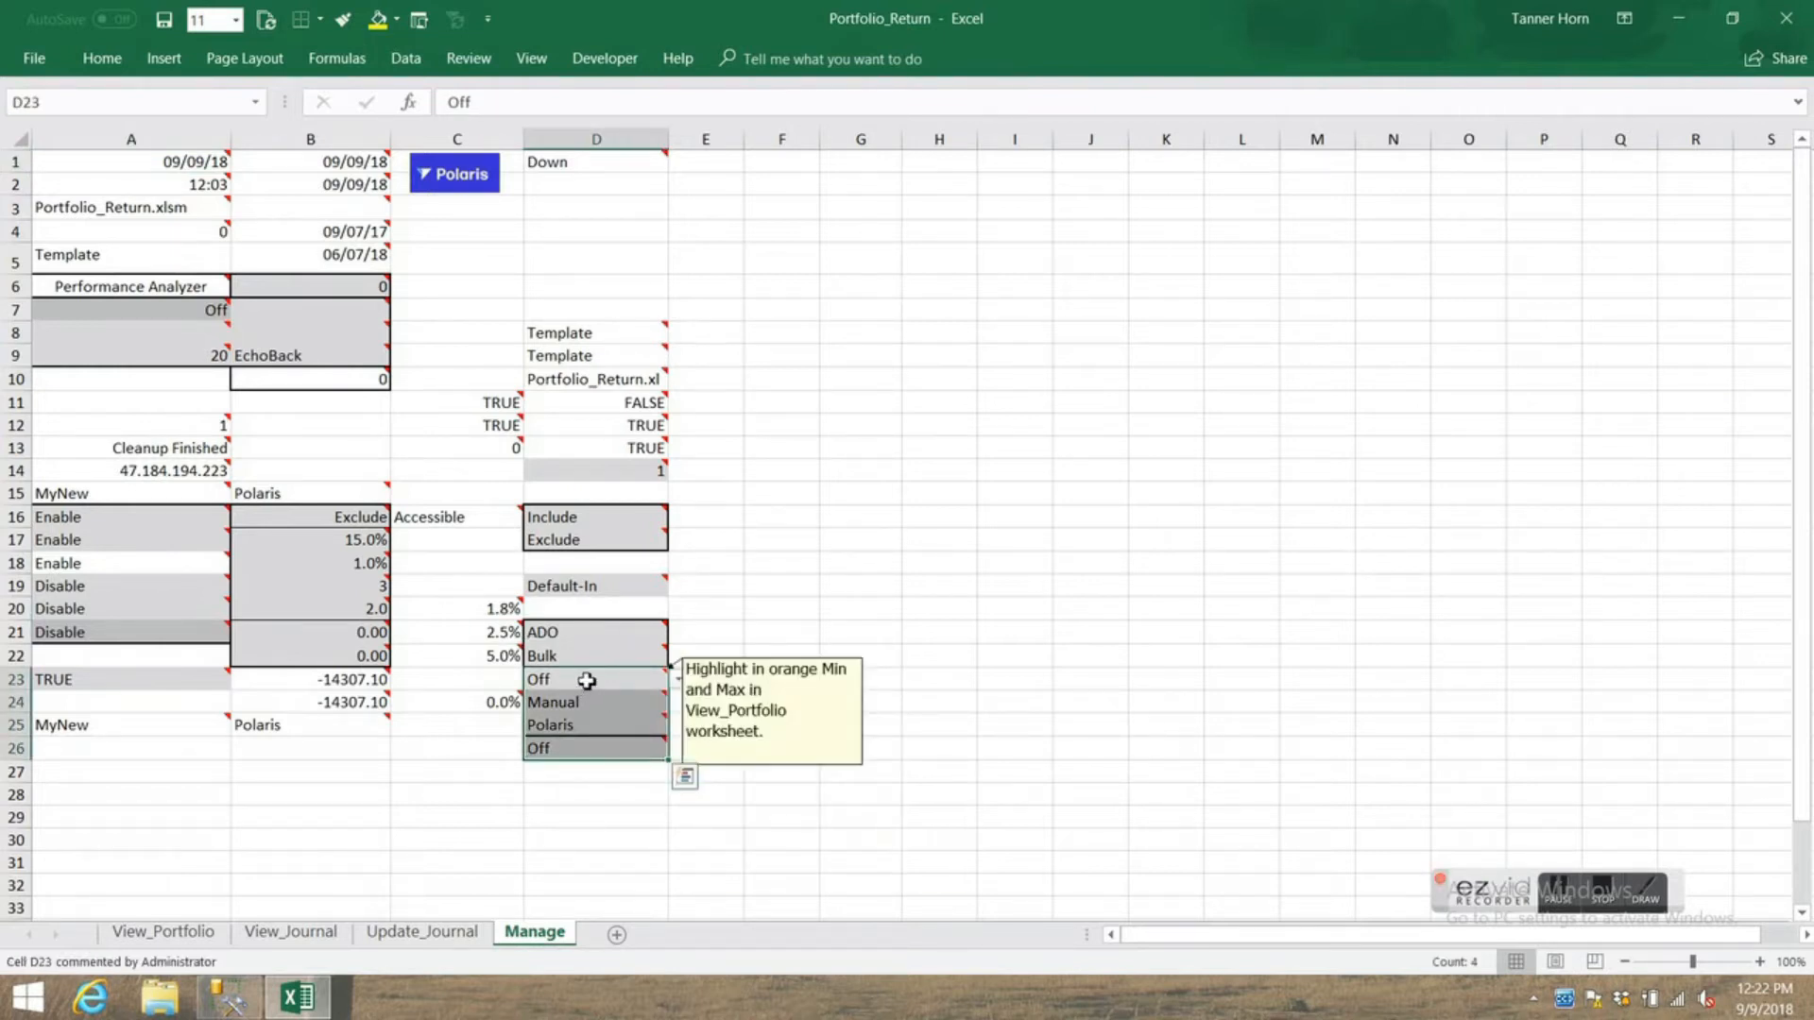
pyautogui.click(586, 680)
pyautogui.click(678, 680)
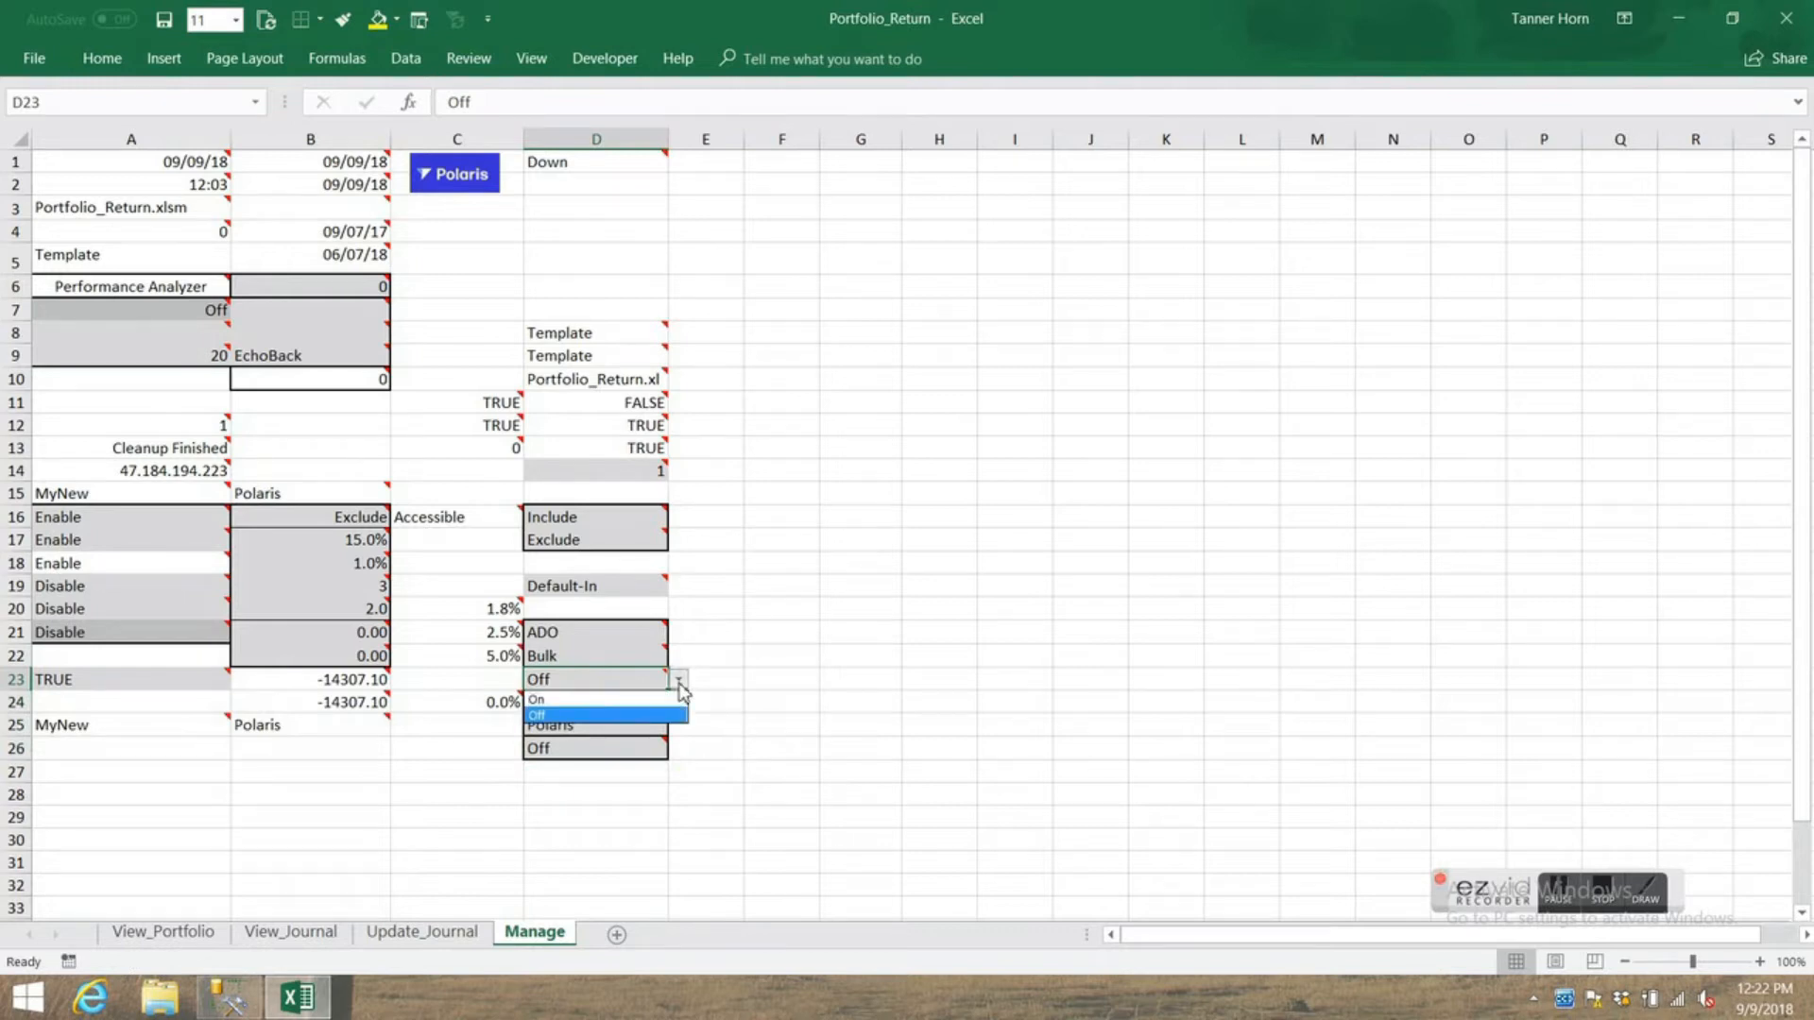
pyautogui.click(606, 701)
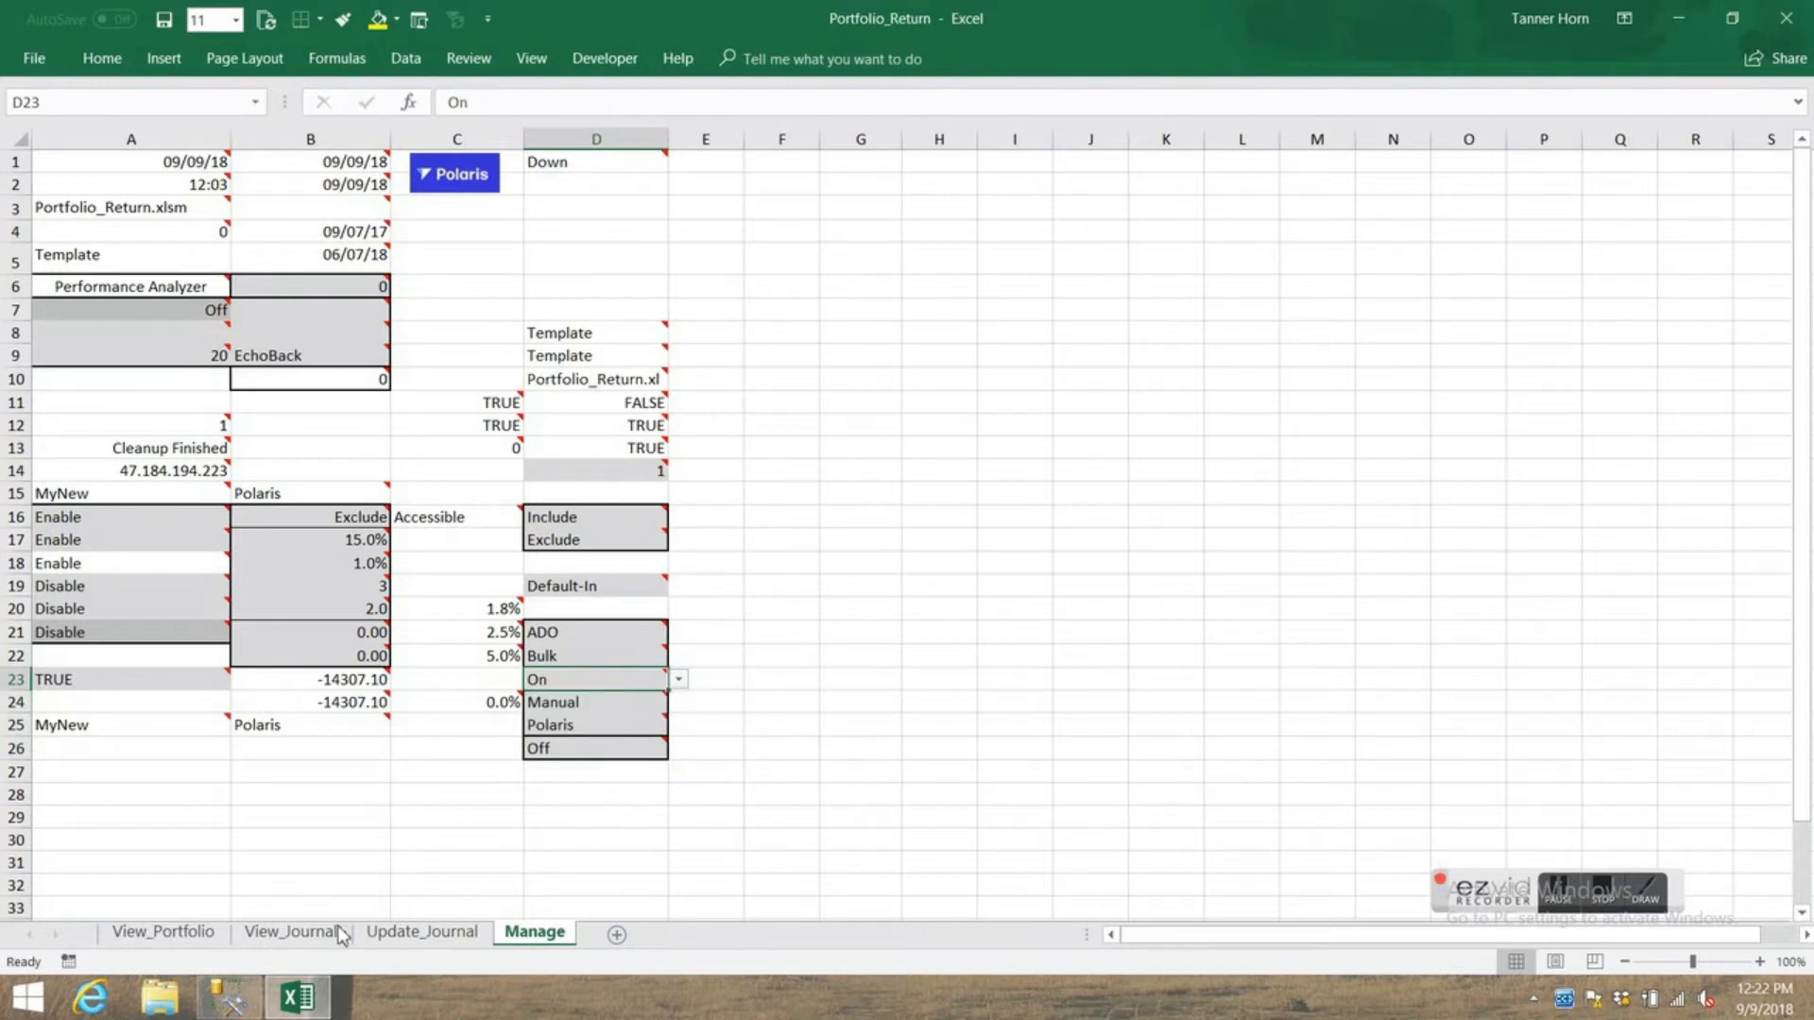
# - Examine the orange min and max highlighting in the price change and price momentum columns of View_Portfolio
pyautogui.click(165, 934)
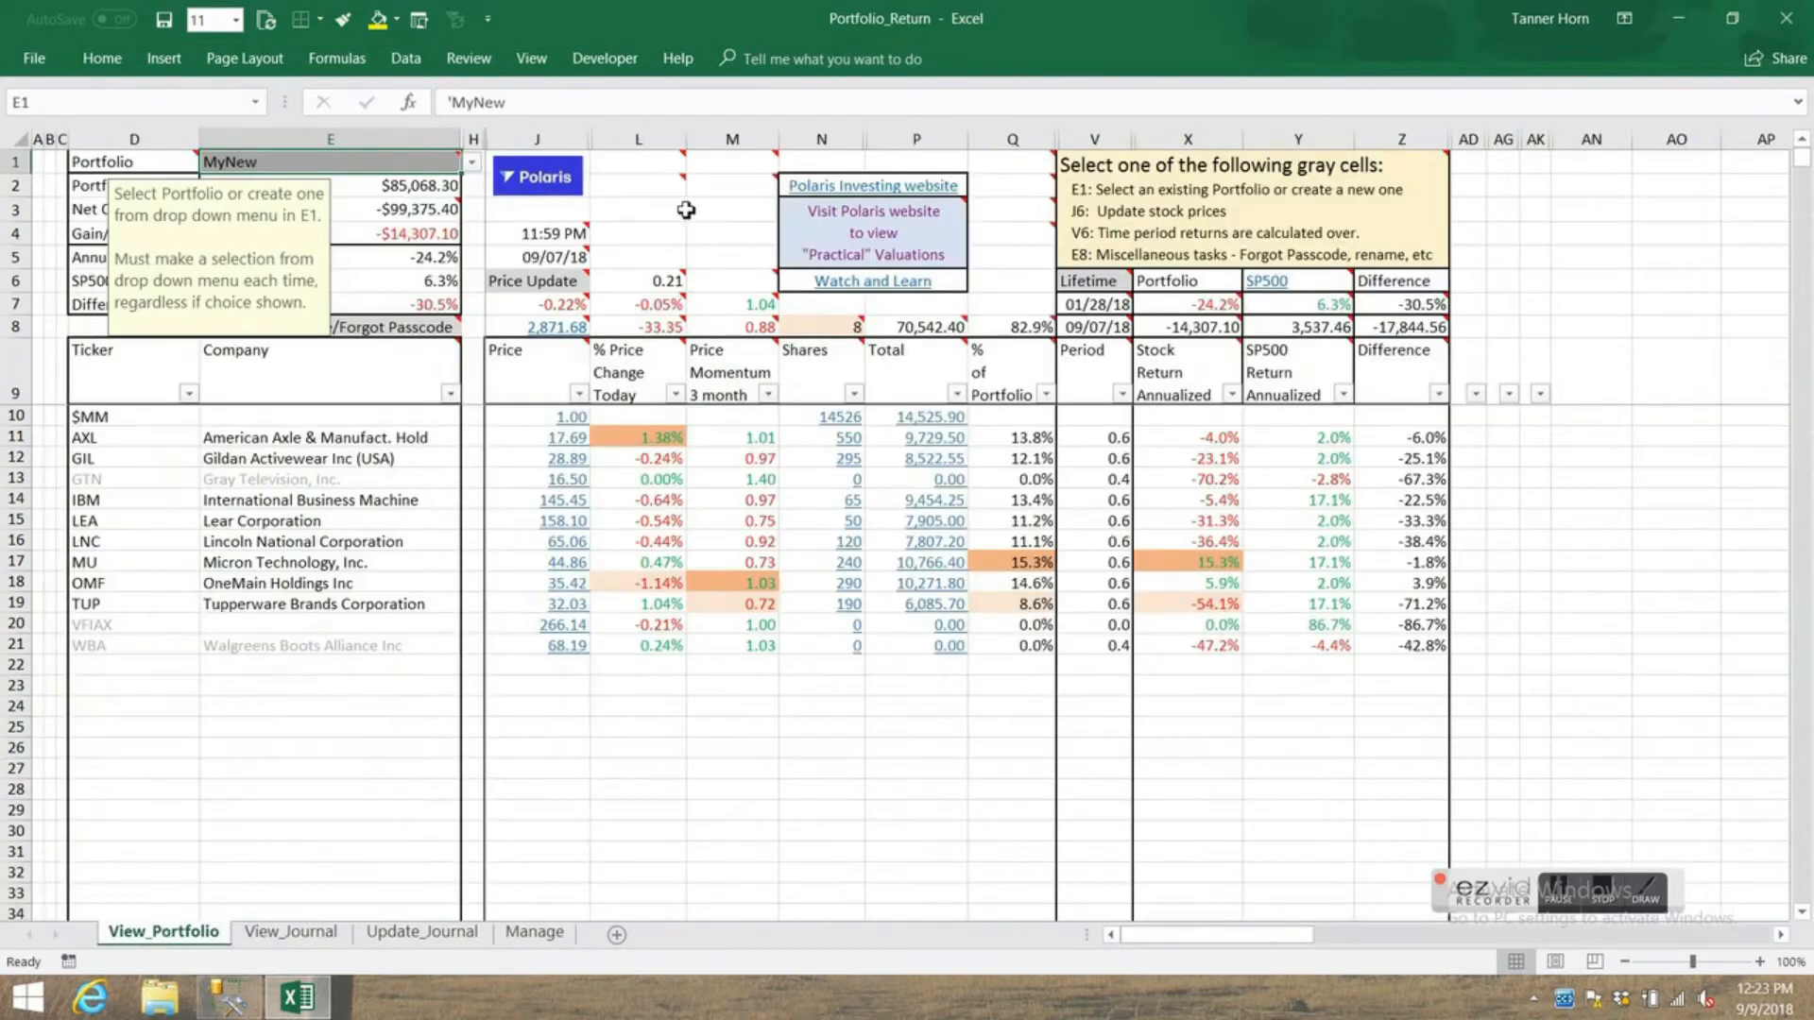
pyautogui.moveTo(662, 142); pyautogui.dragTo(752, 146)
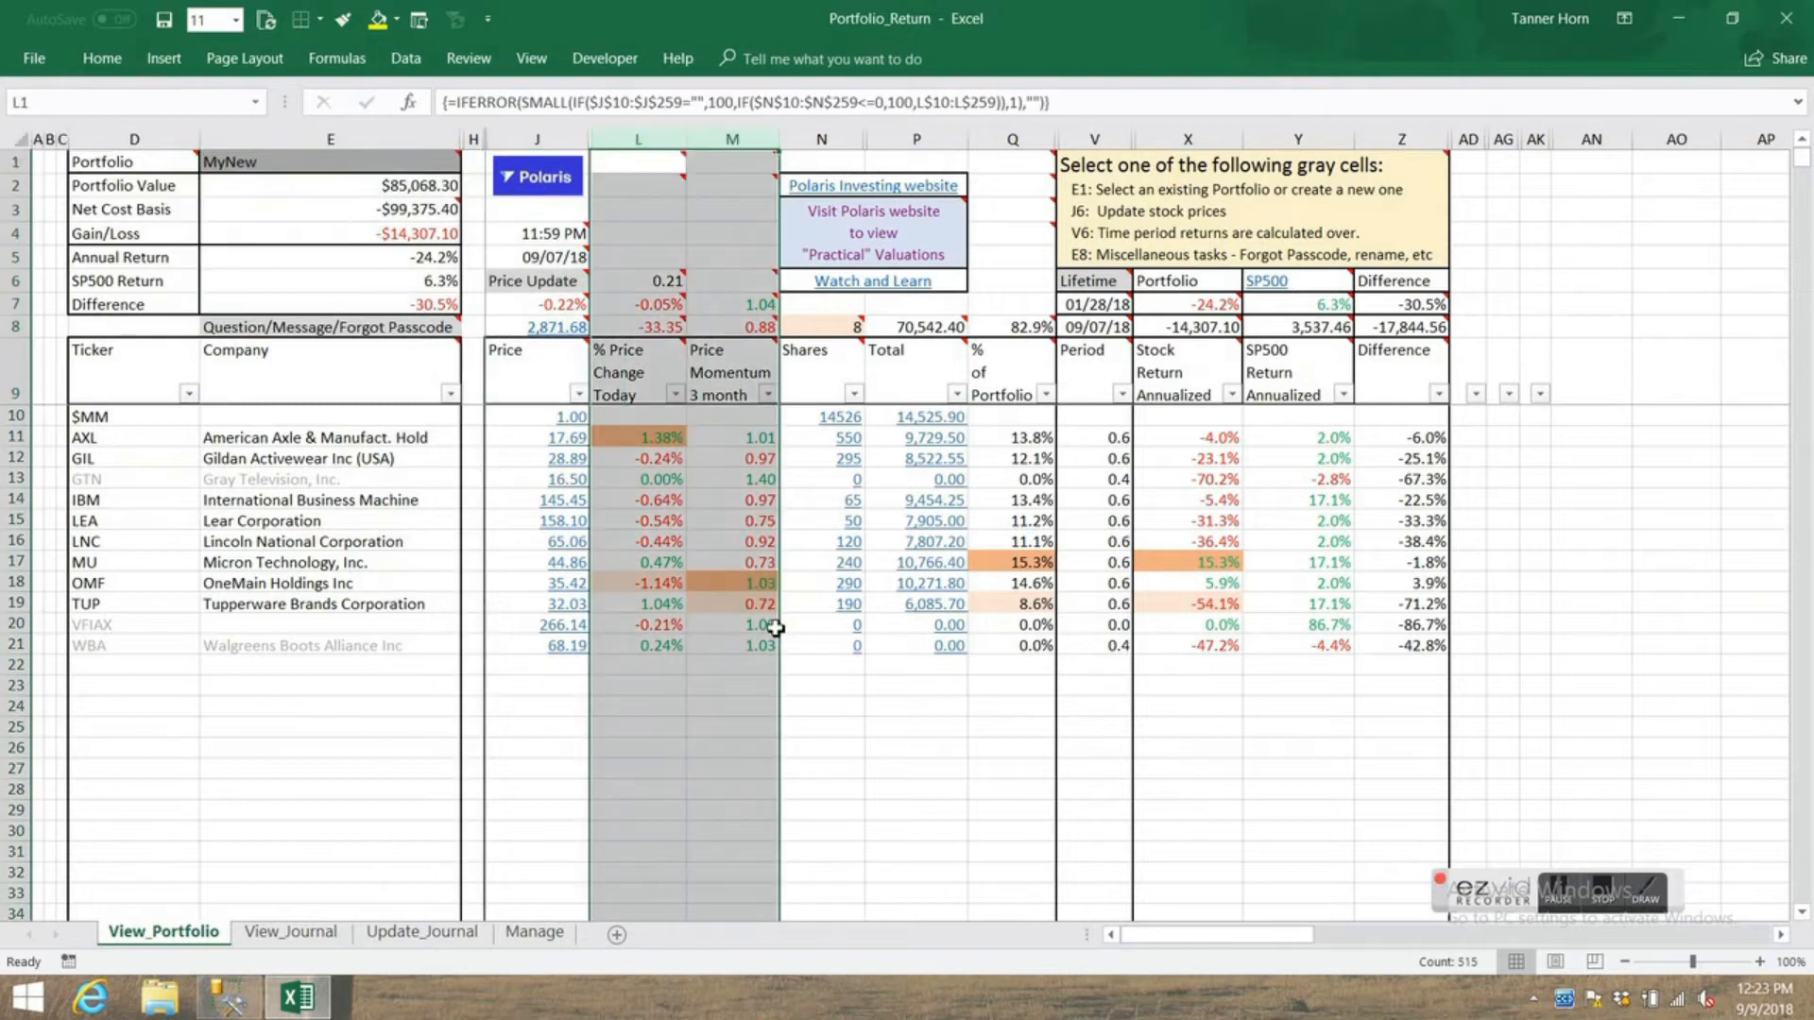
pyautogui.click(752, 586)
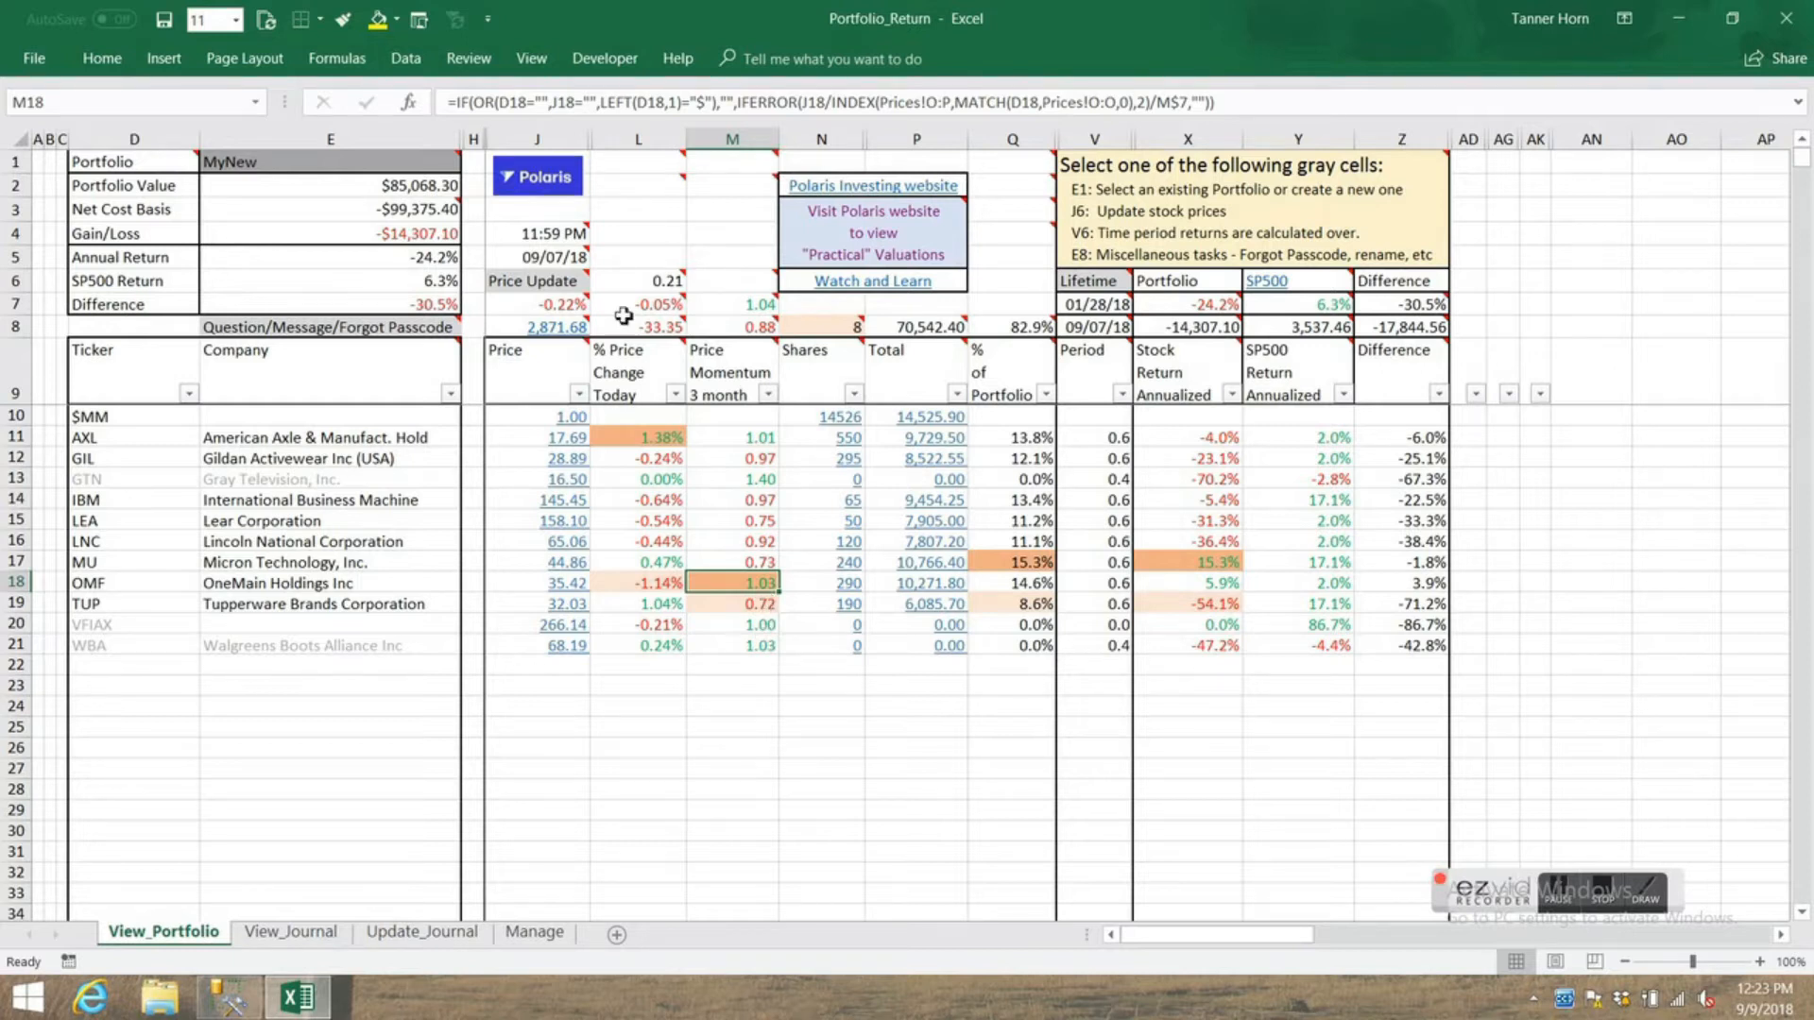
# - Set the min and max highlighting option in Manage cell D23 to Off and return to View_Portfolio
pyautogui.click(536, 933)
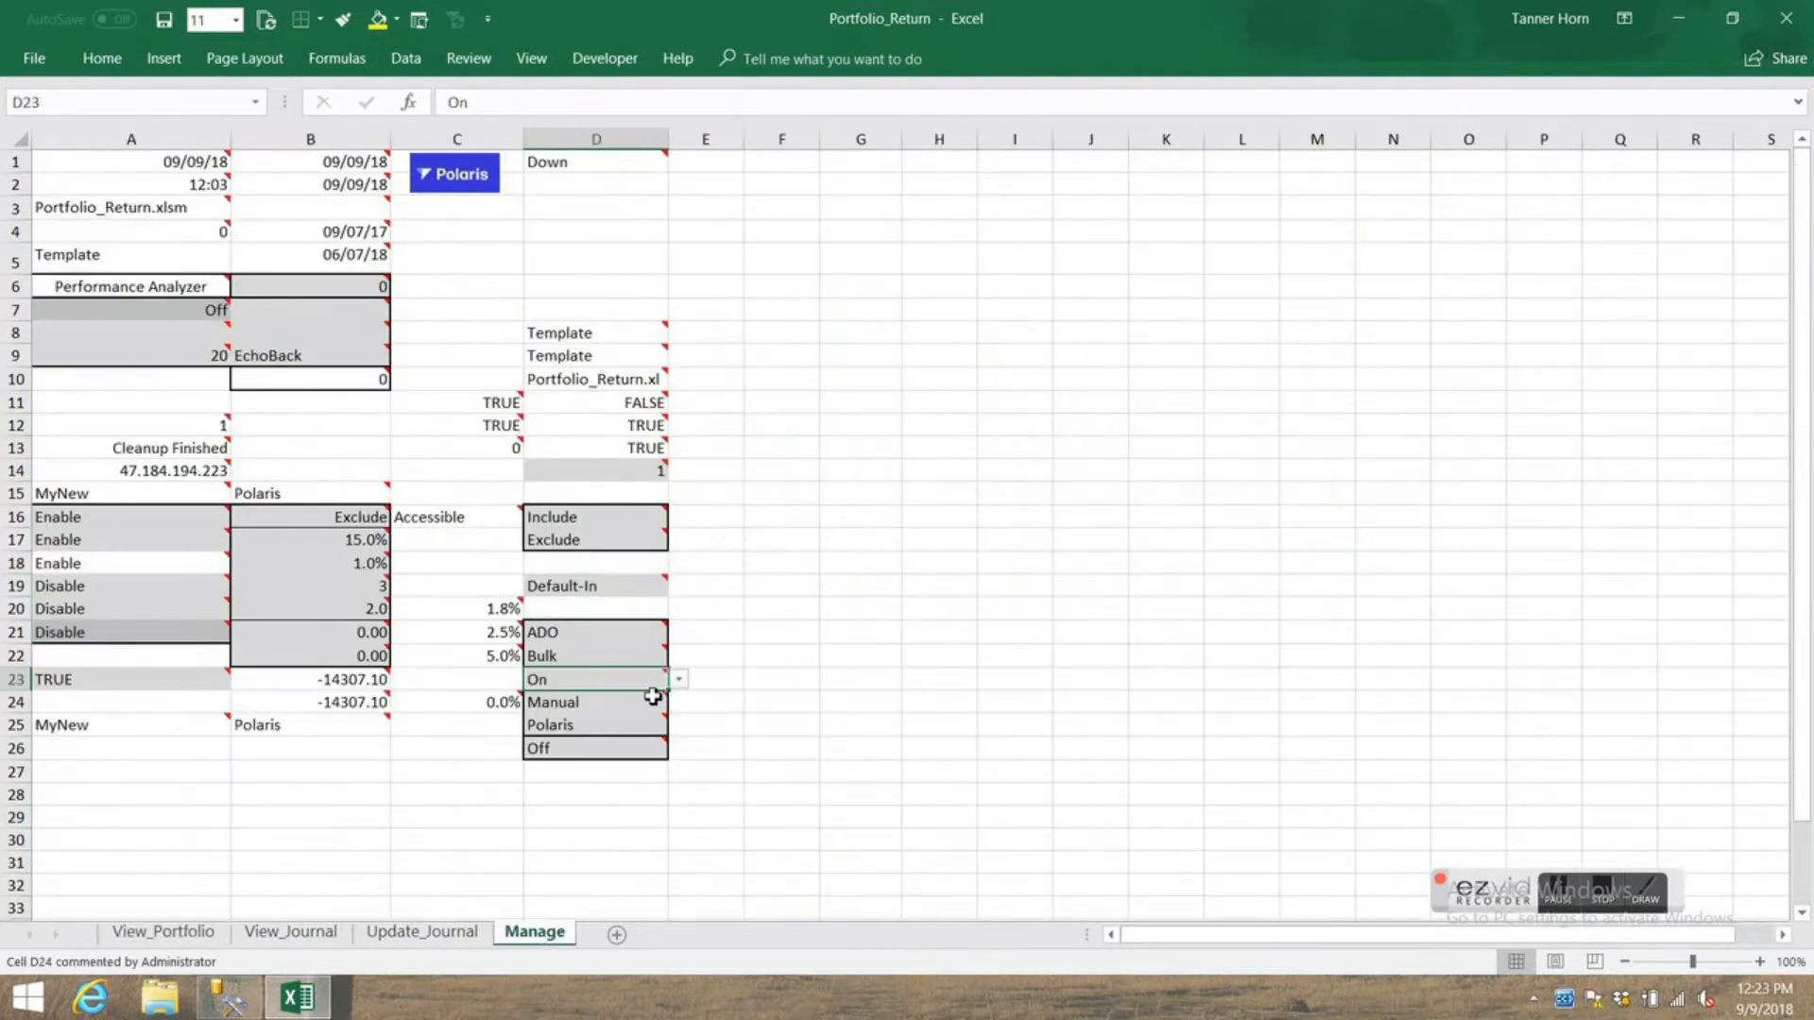
pyautogui.click(679, 681)
pyautogui.click(616, 722)
pyautogui.click(172, 939)
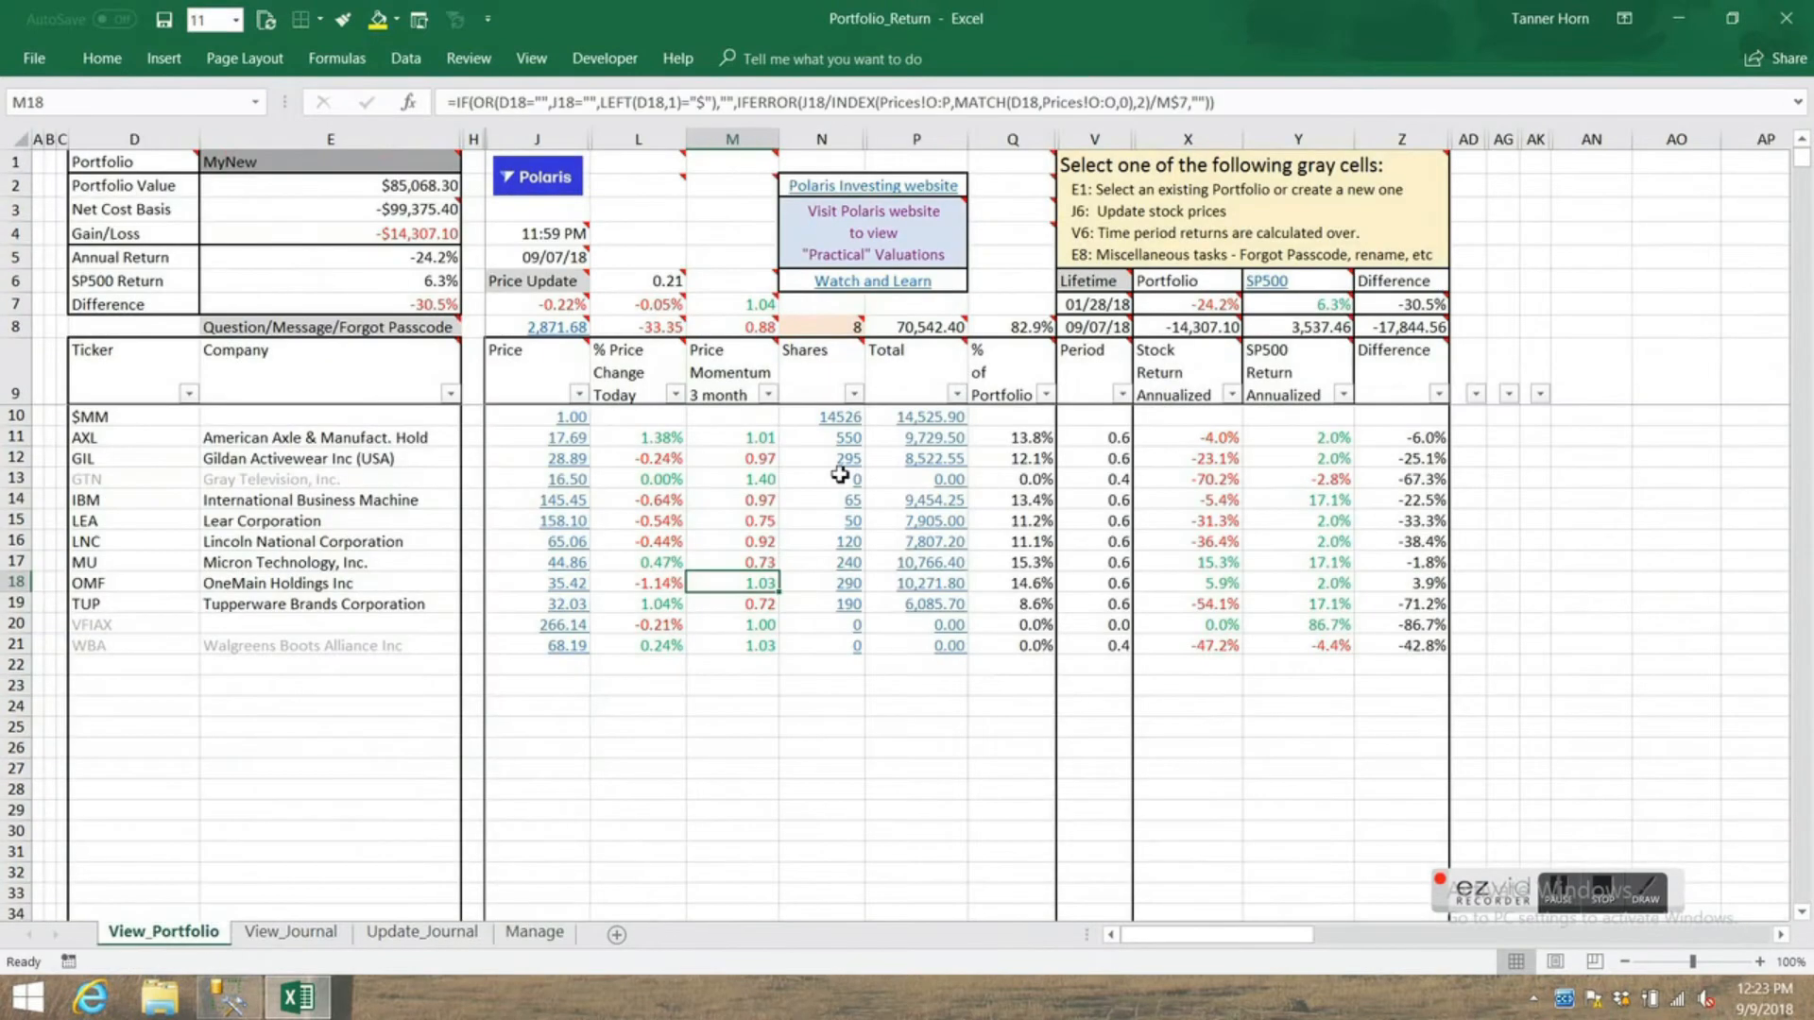
# - Set the option in cell D24 of the Manage sheet to Auto
pyautogui.click(515, 934)
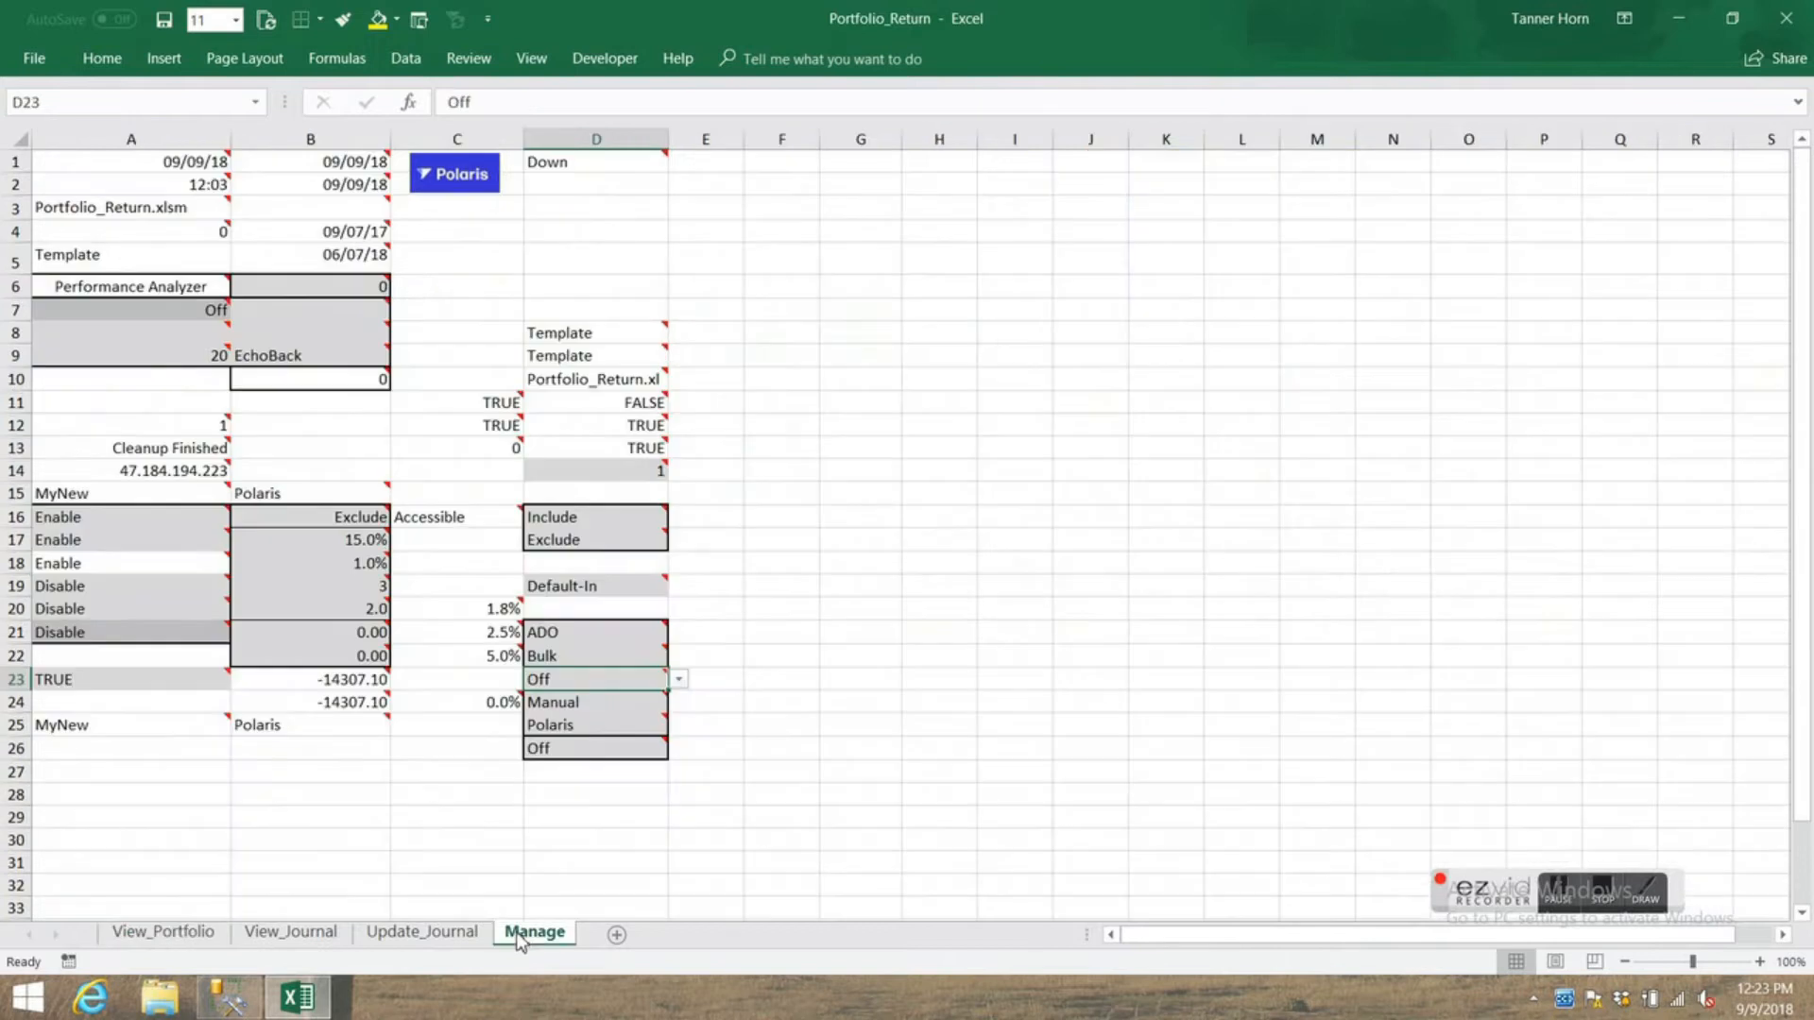
pyautogui.click(606, 702)
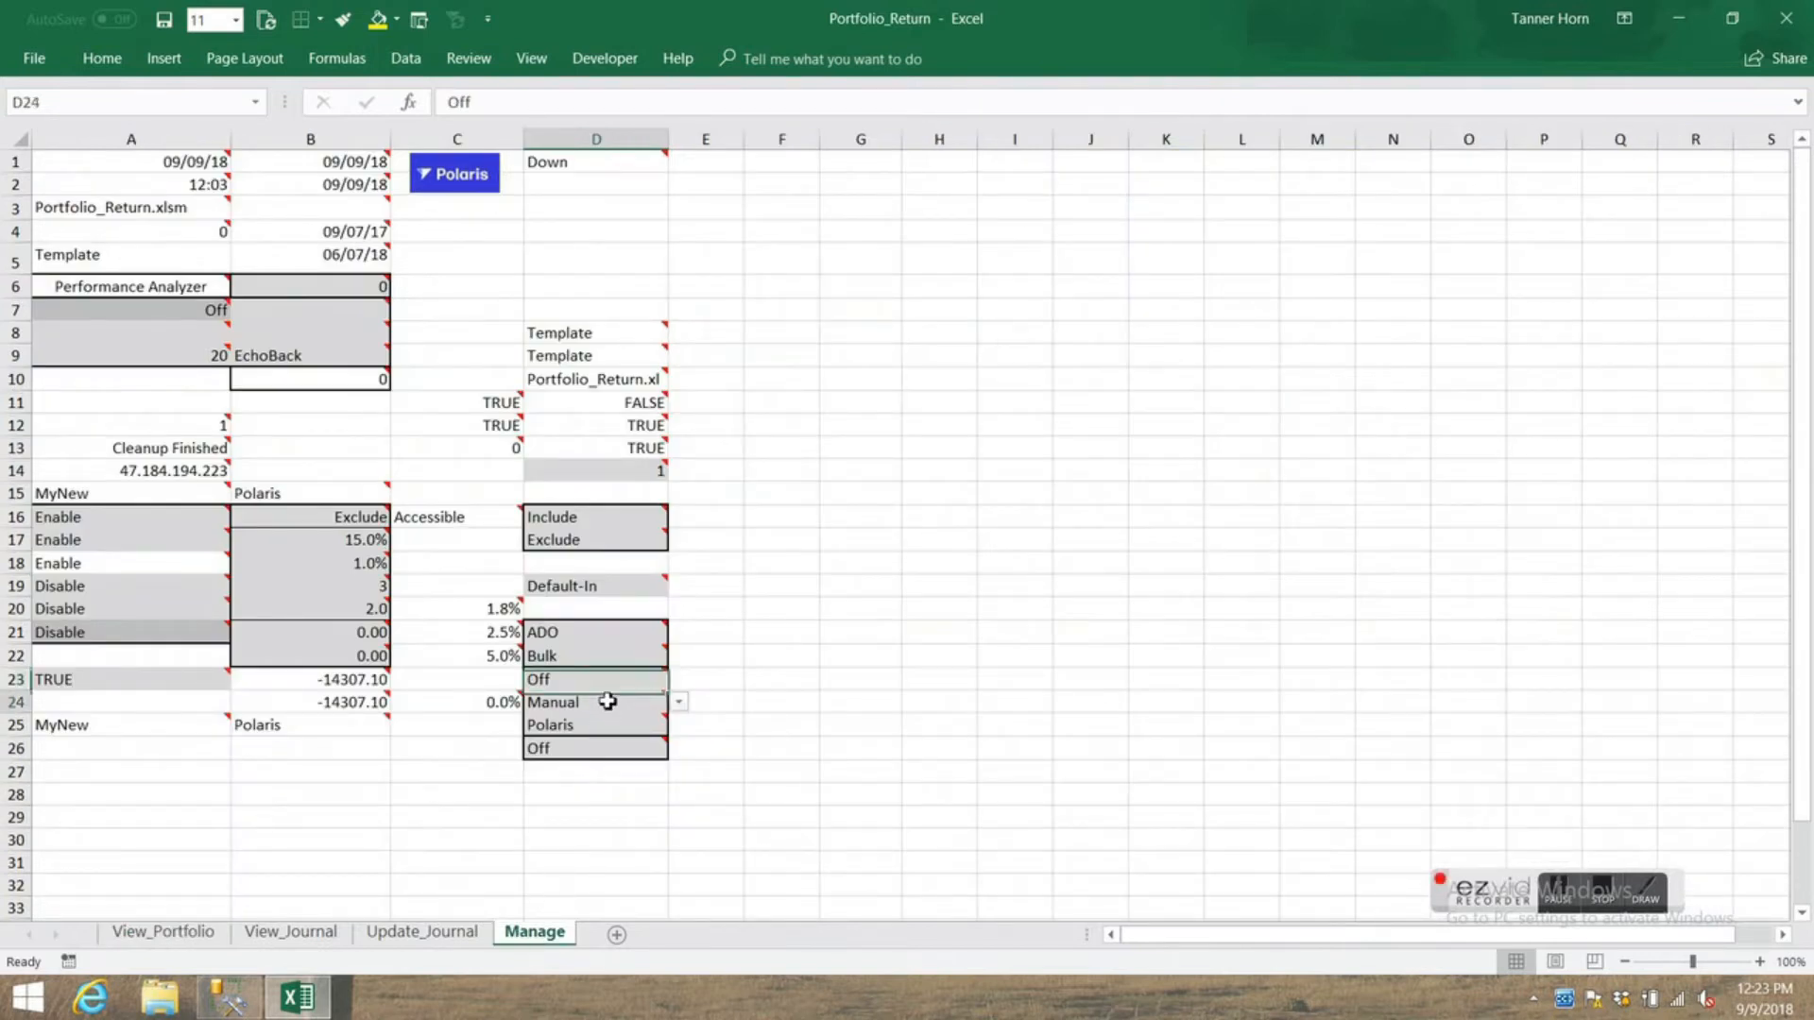
pyautogui.click(679, 704)
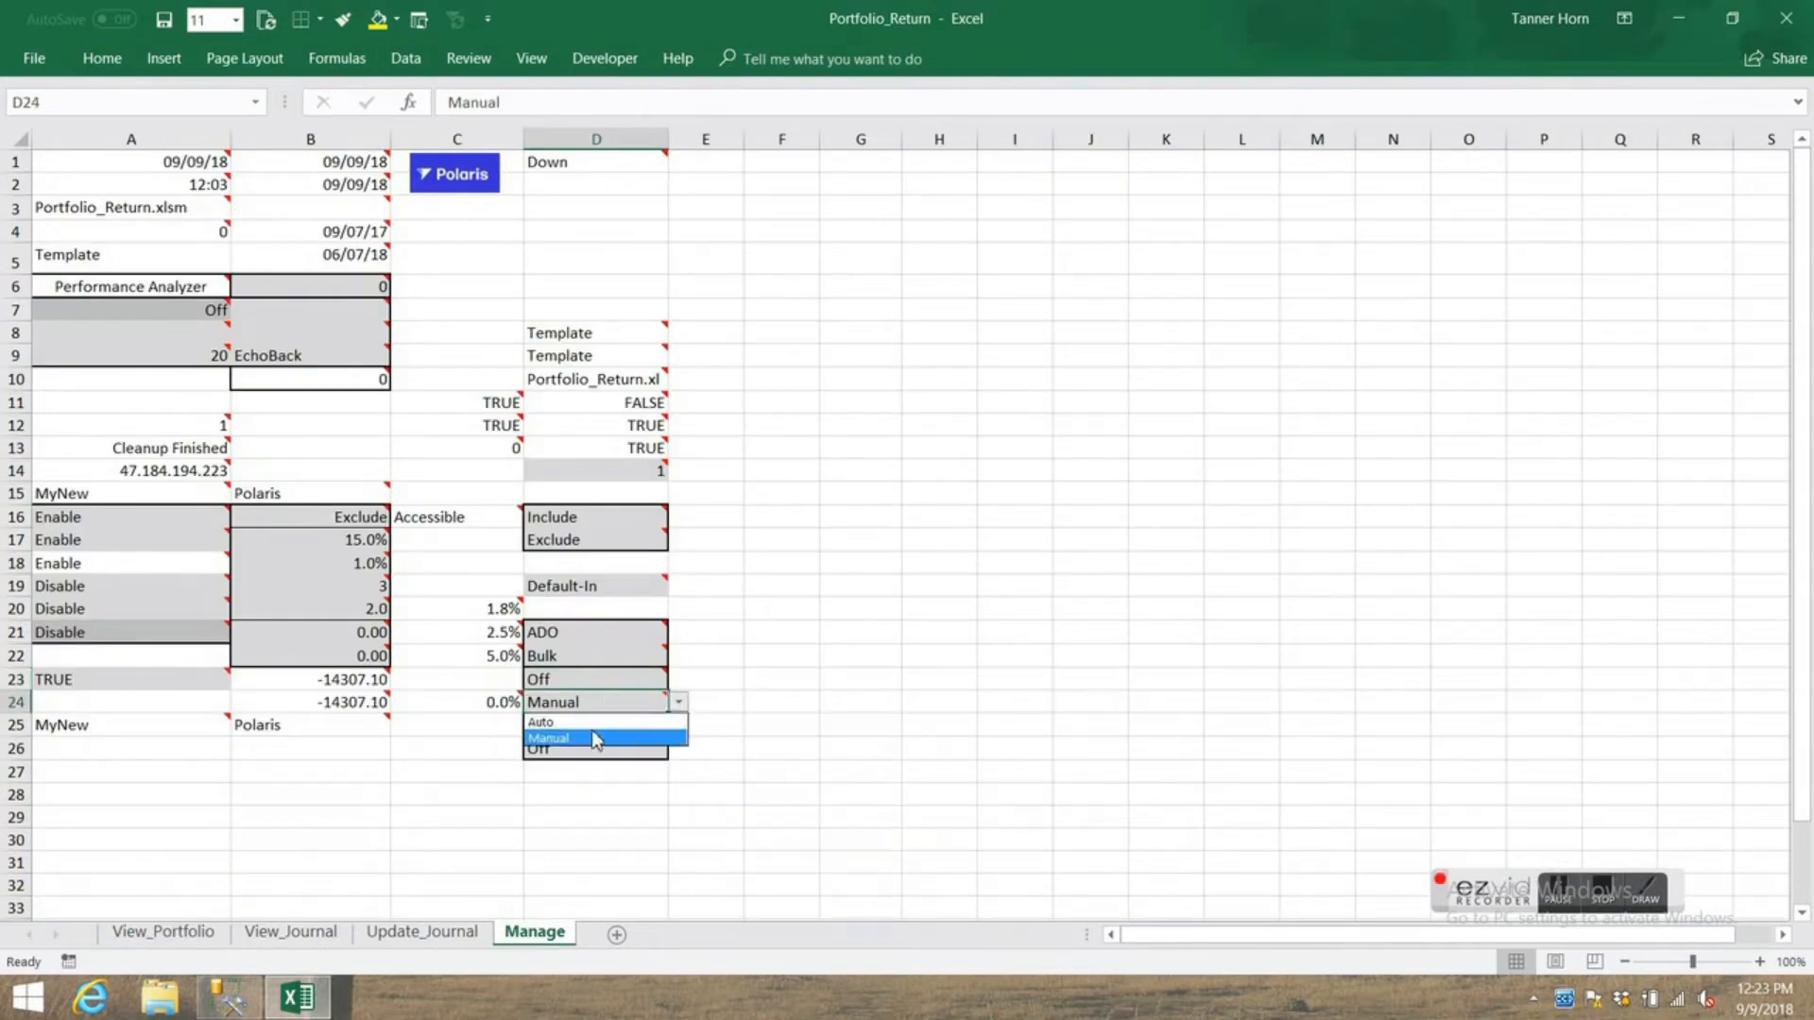
pyautogui.click(667, 721)
# - Open the journal entries behind the OMF and AXL share counts in View_Portfolio, checking the full View_Journal between them
pyautogui.click(142, 934)
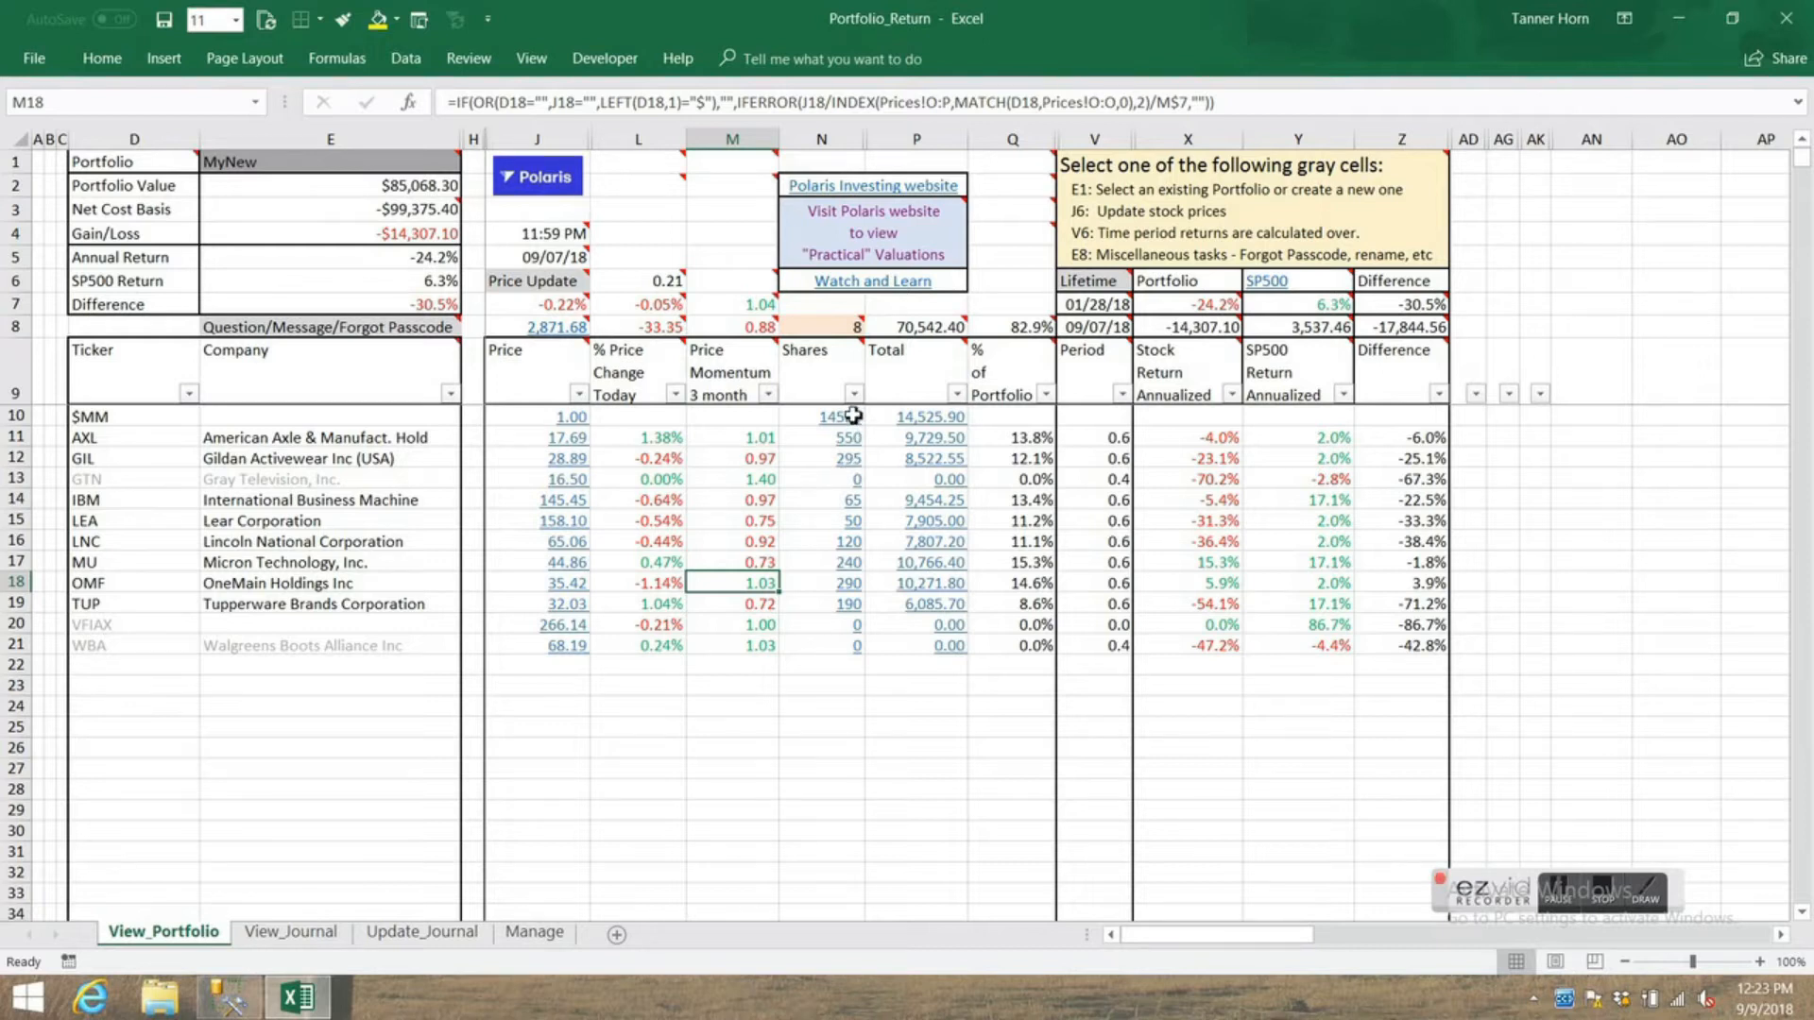
pyautogui.click(850, 590)
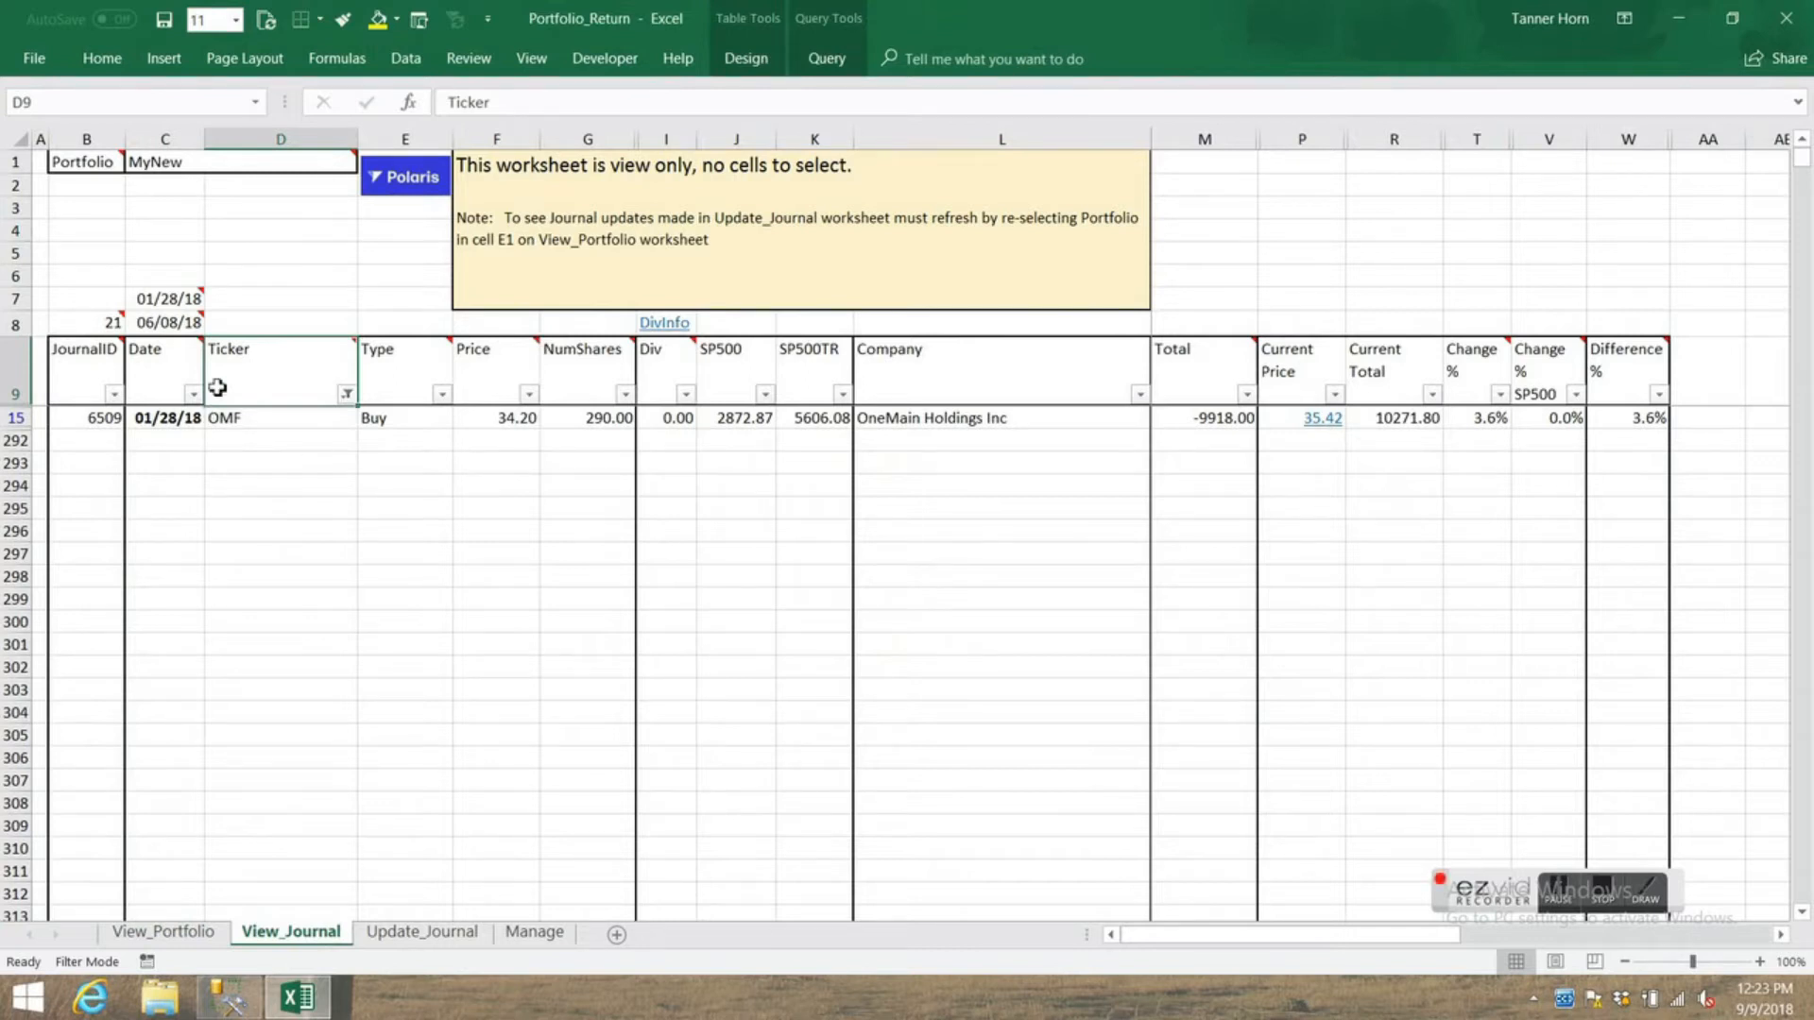
pyautogui.click(139, 935)
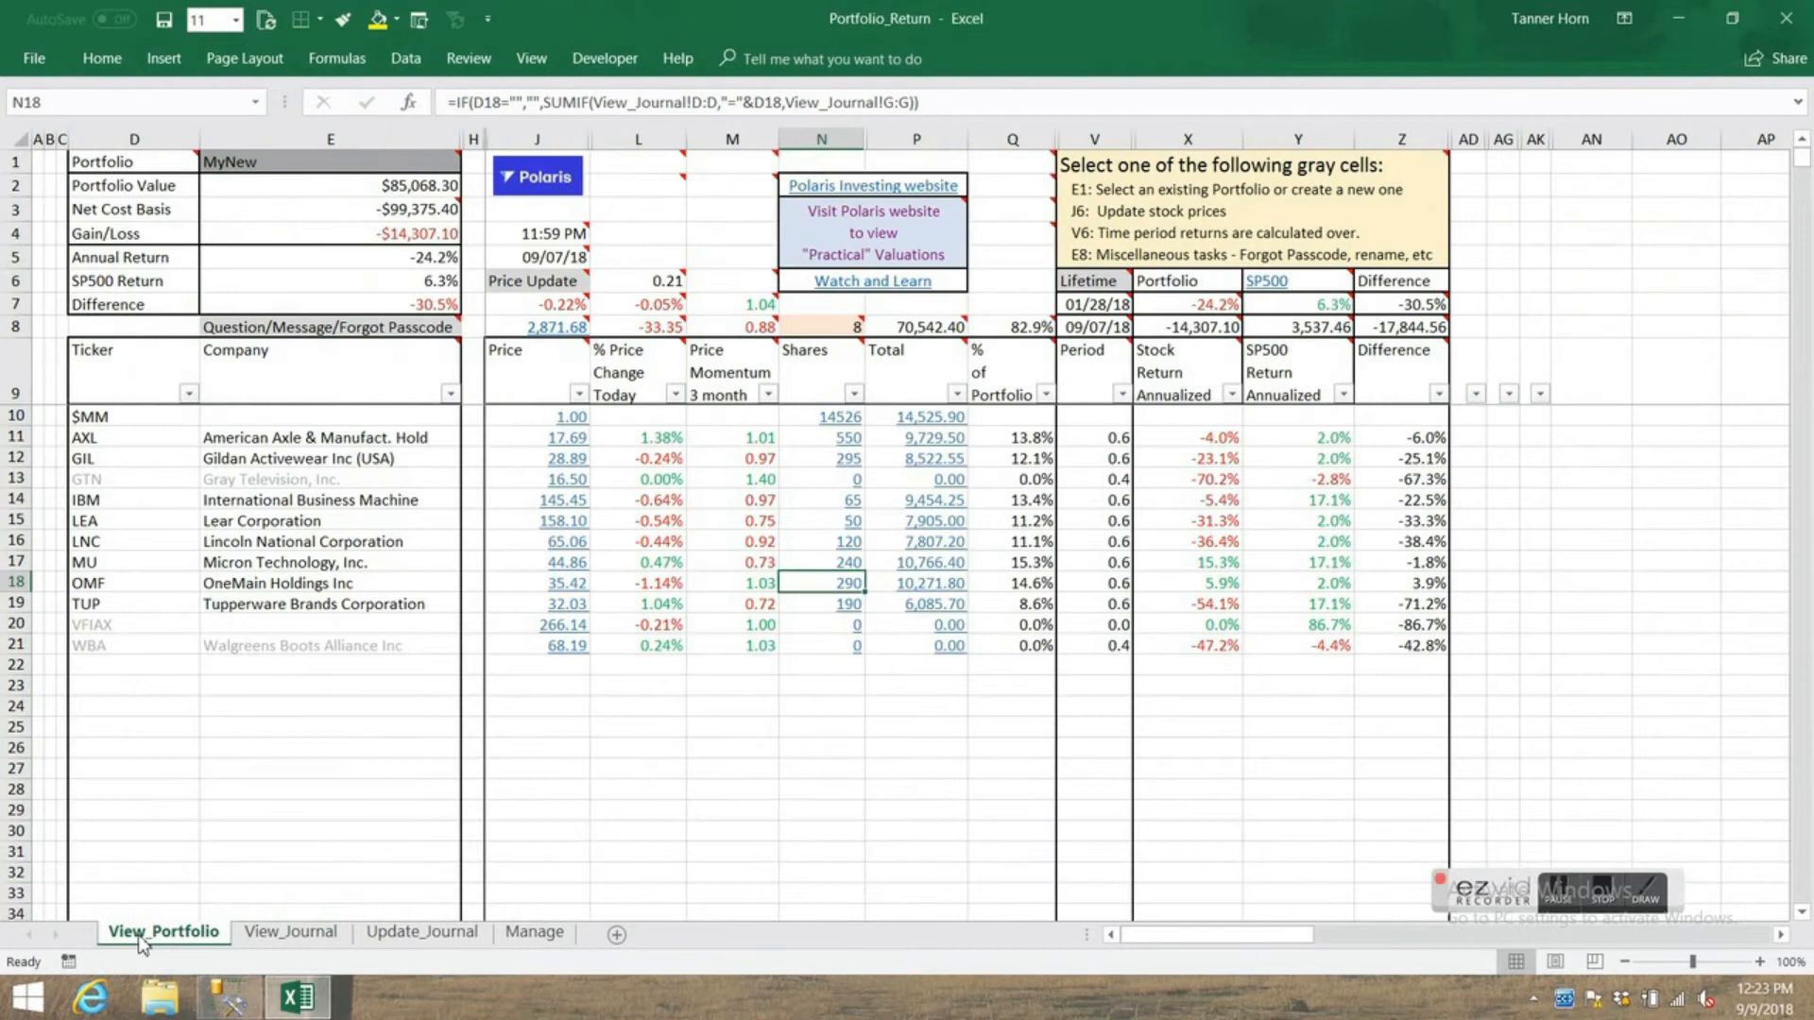
pyautogui.click(268, 931)
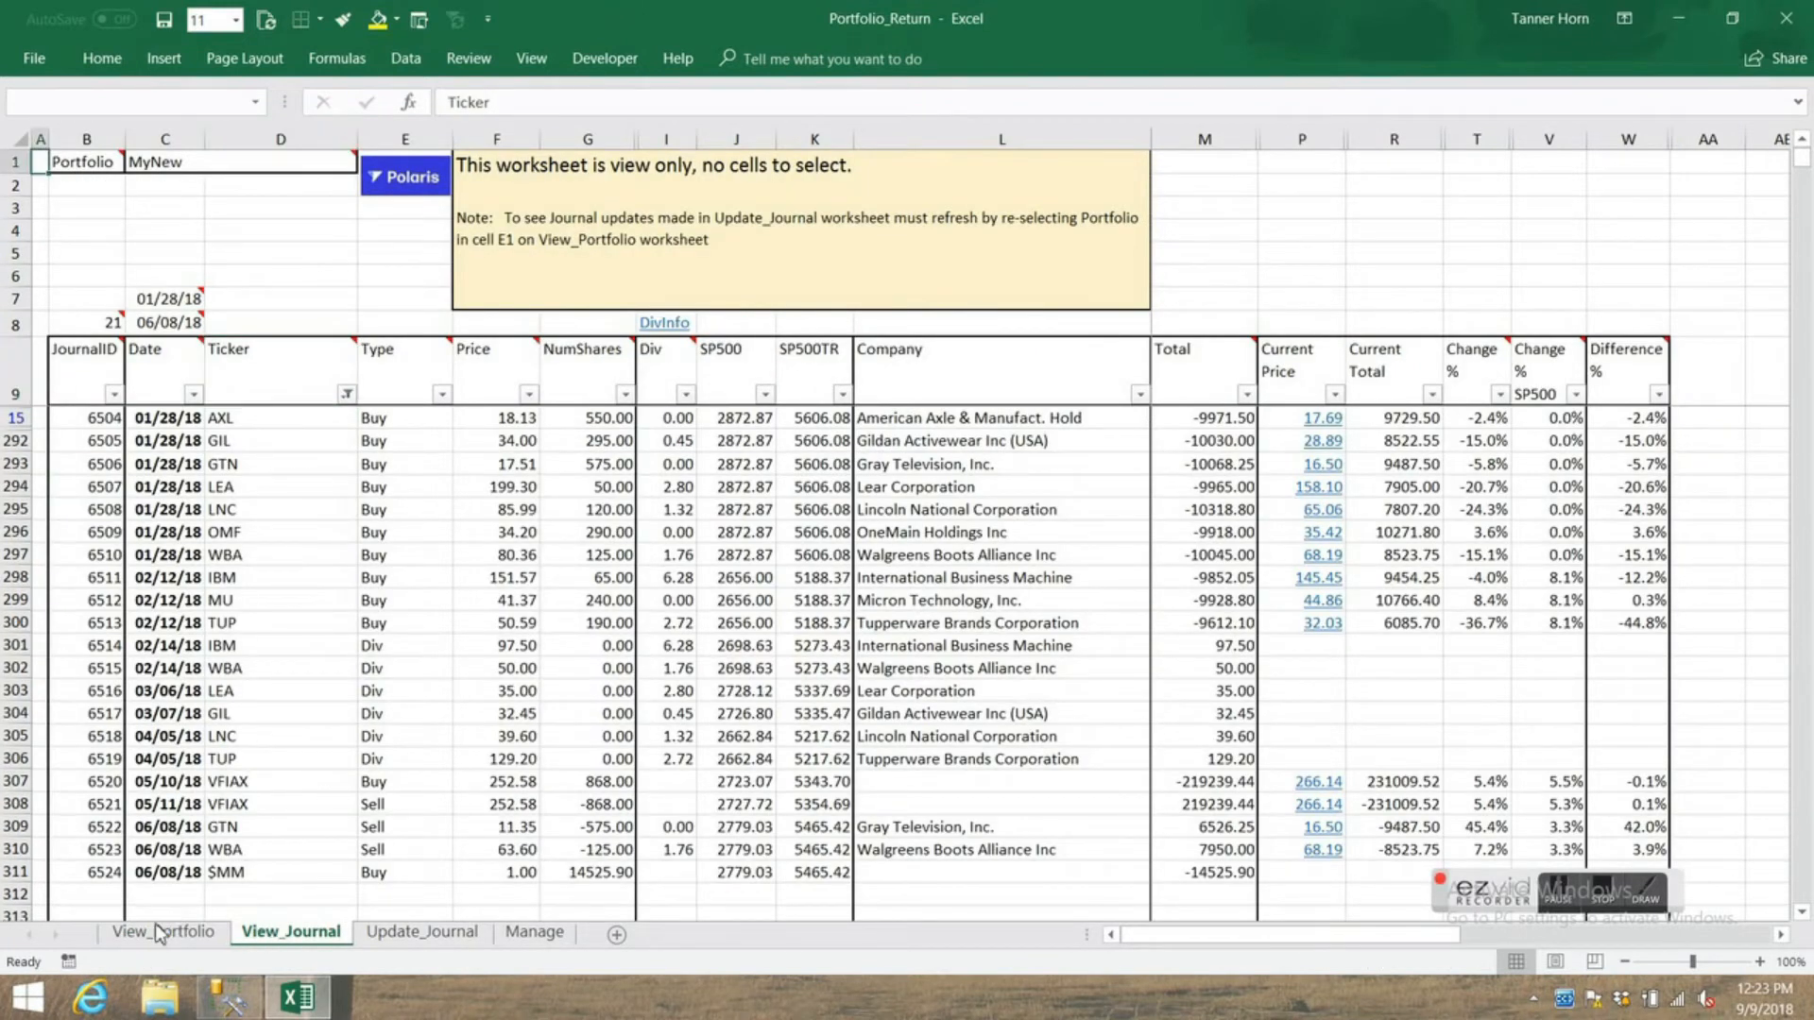
pyautogui.click(162, 932)
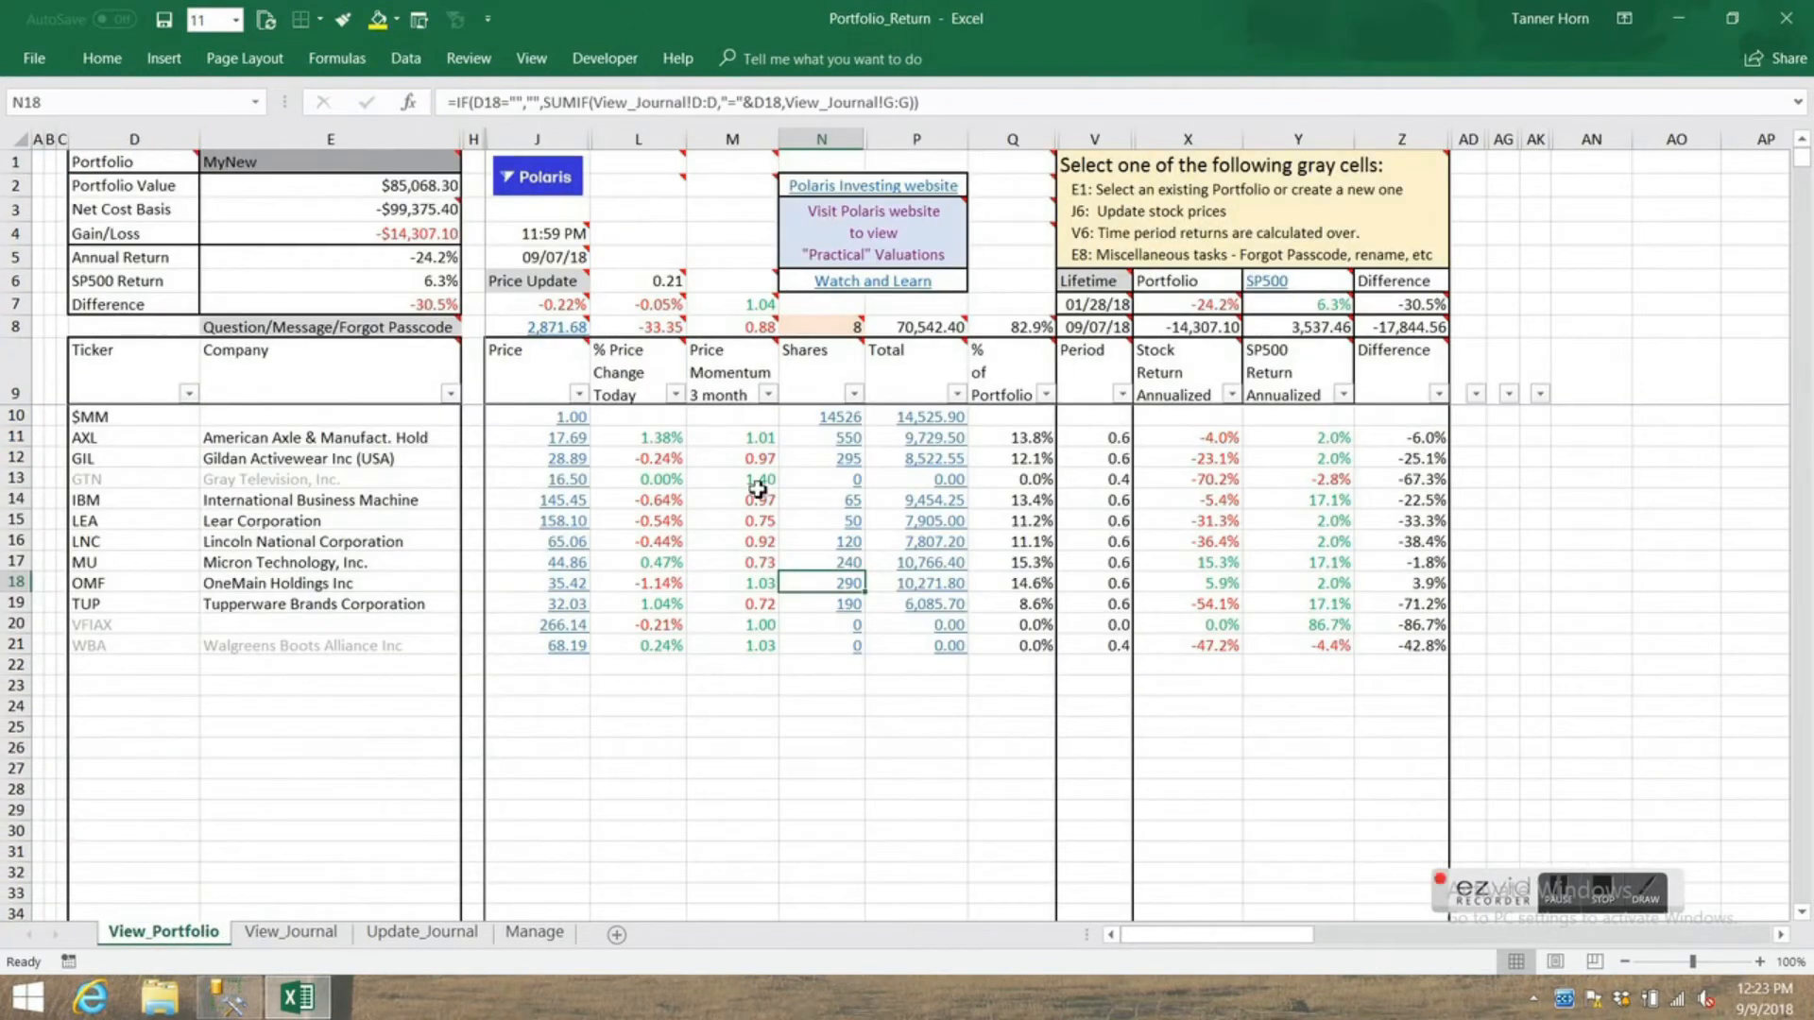
pyautogui.click(848, 438)
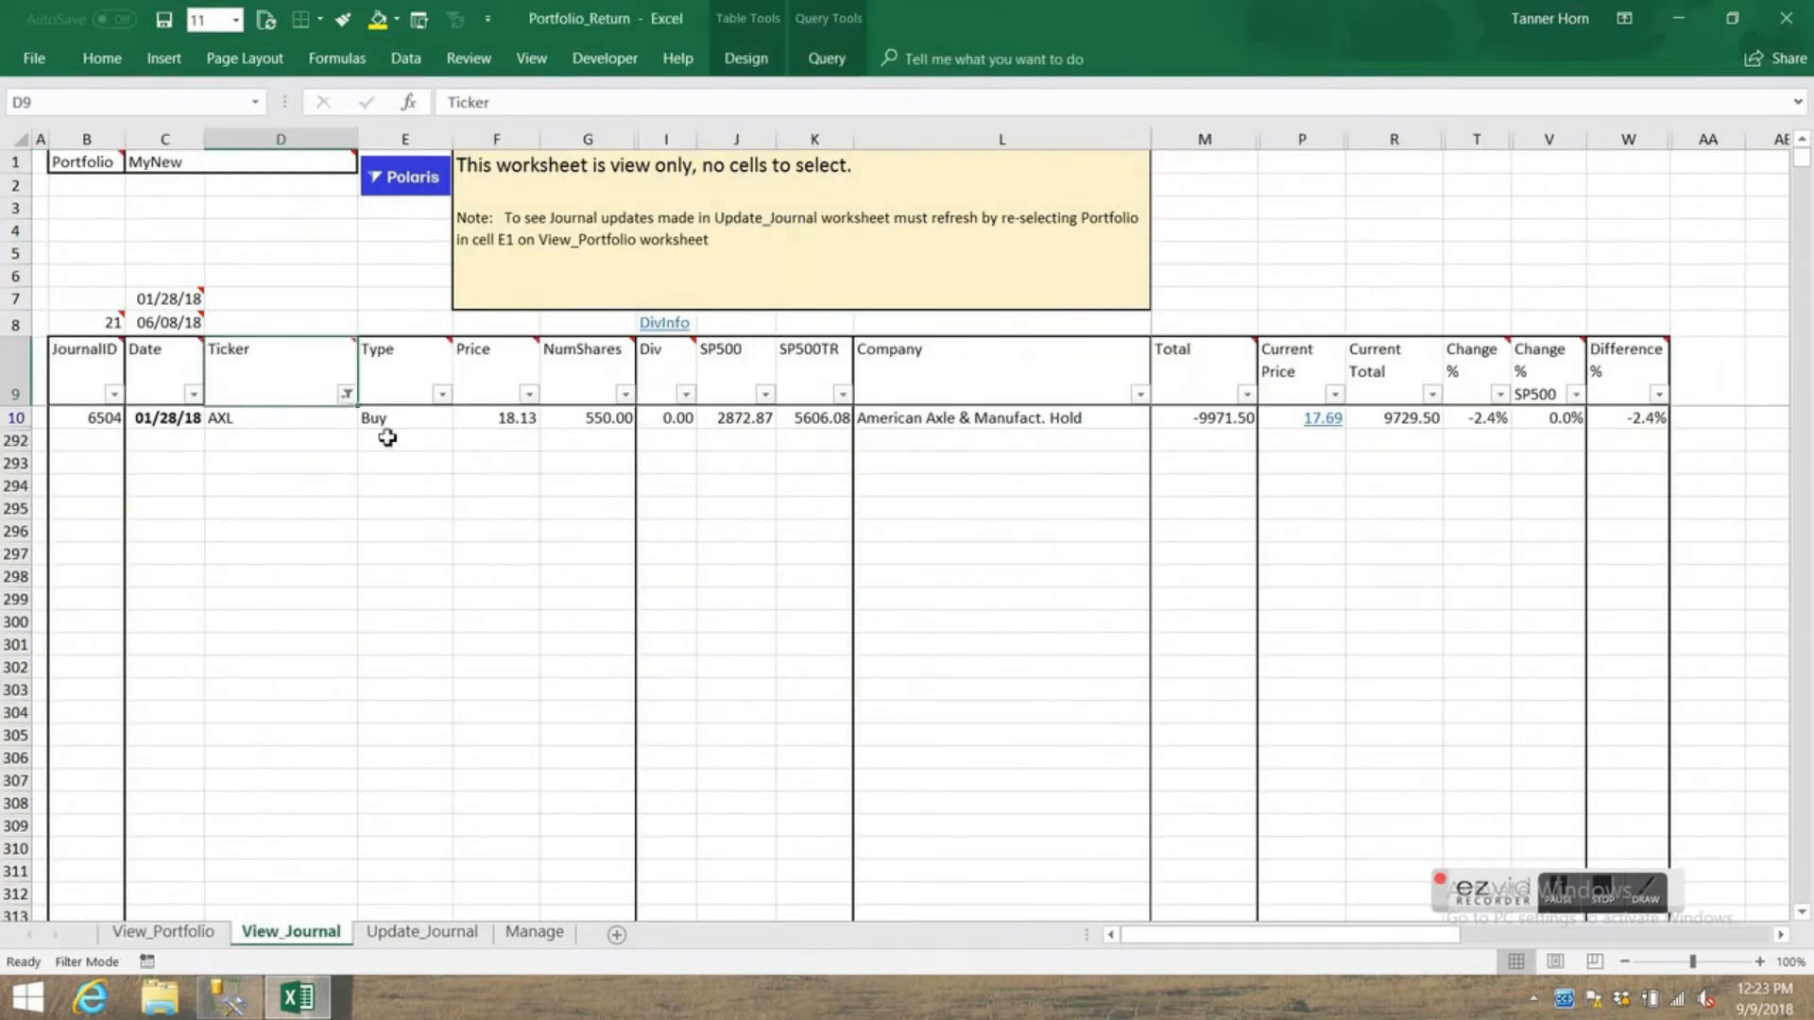
pyautogui.click(165, 933)
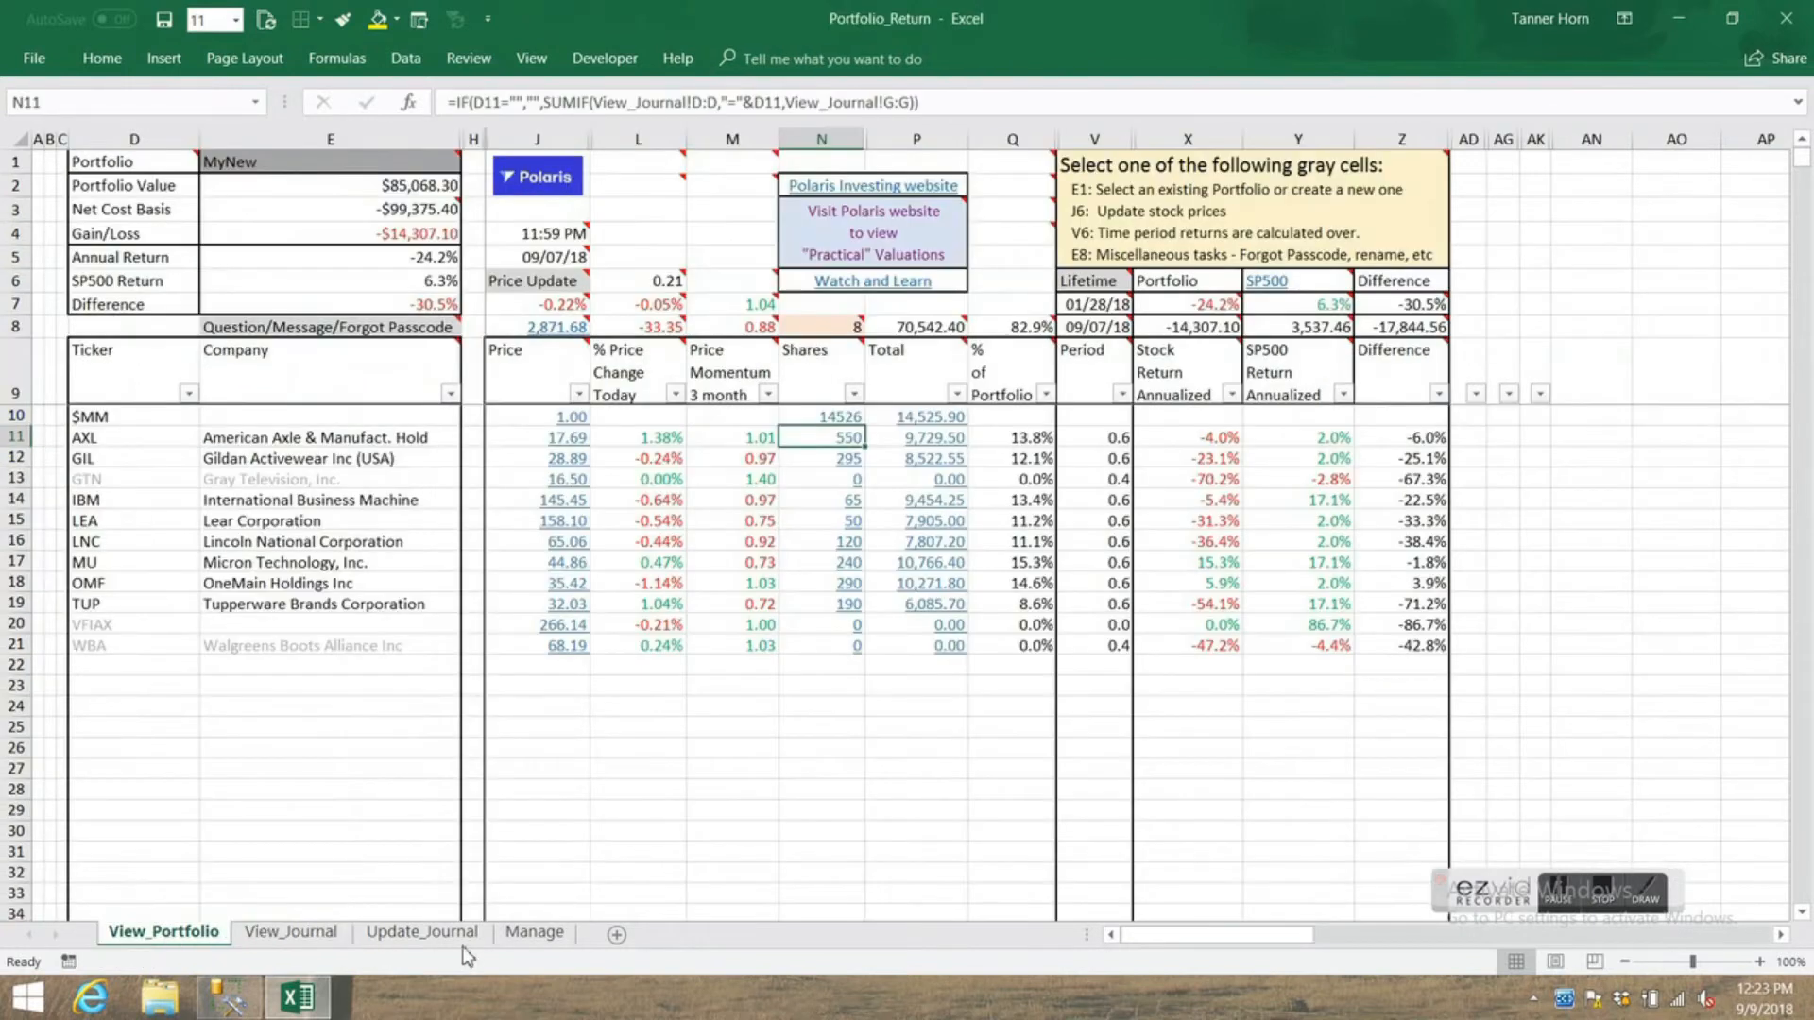
# - Set the option in cell D24 of the Manage sheet to Manual
pyautogui.click(533, 934)
pyautogui.click(679, 702)
pyautogui.click(588, 738)
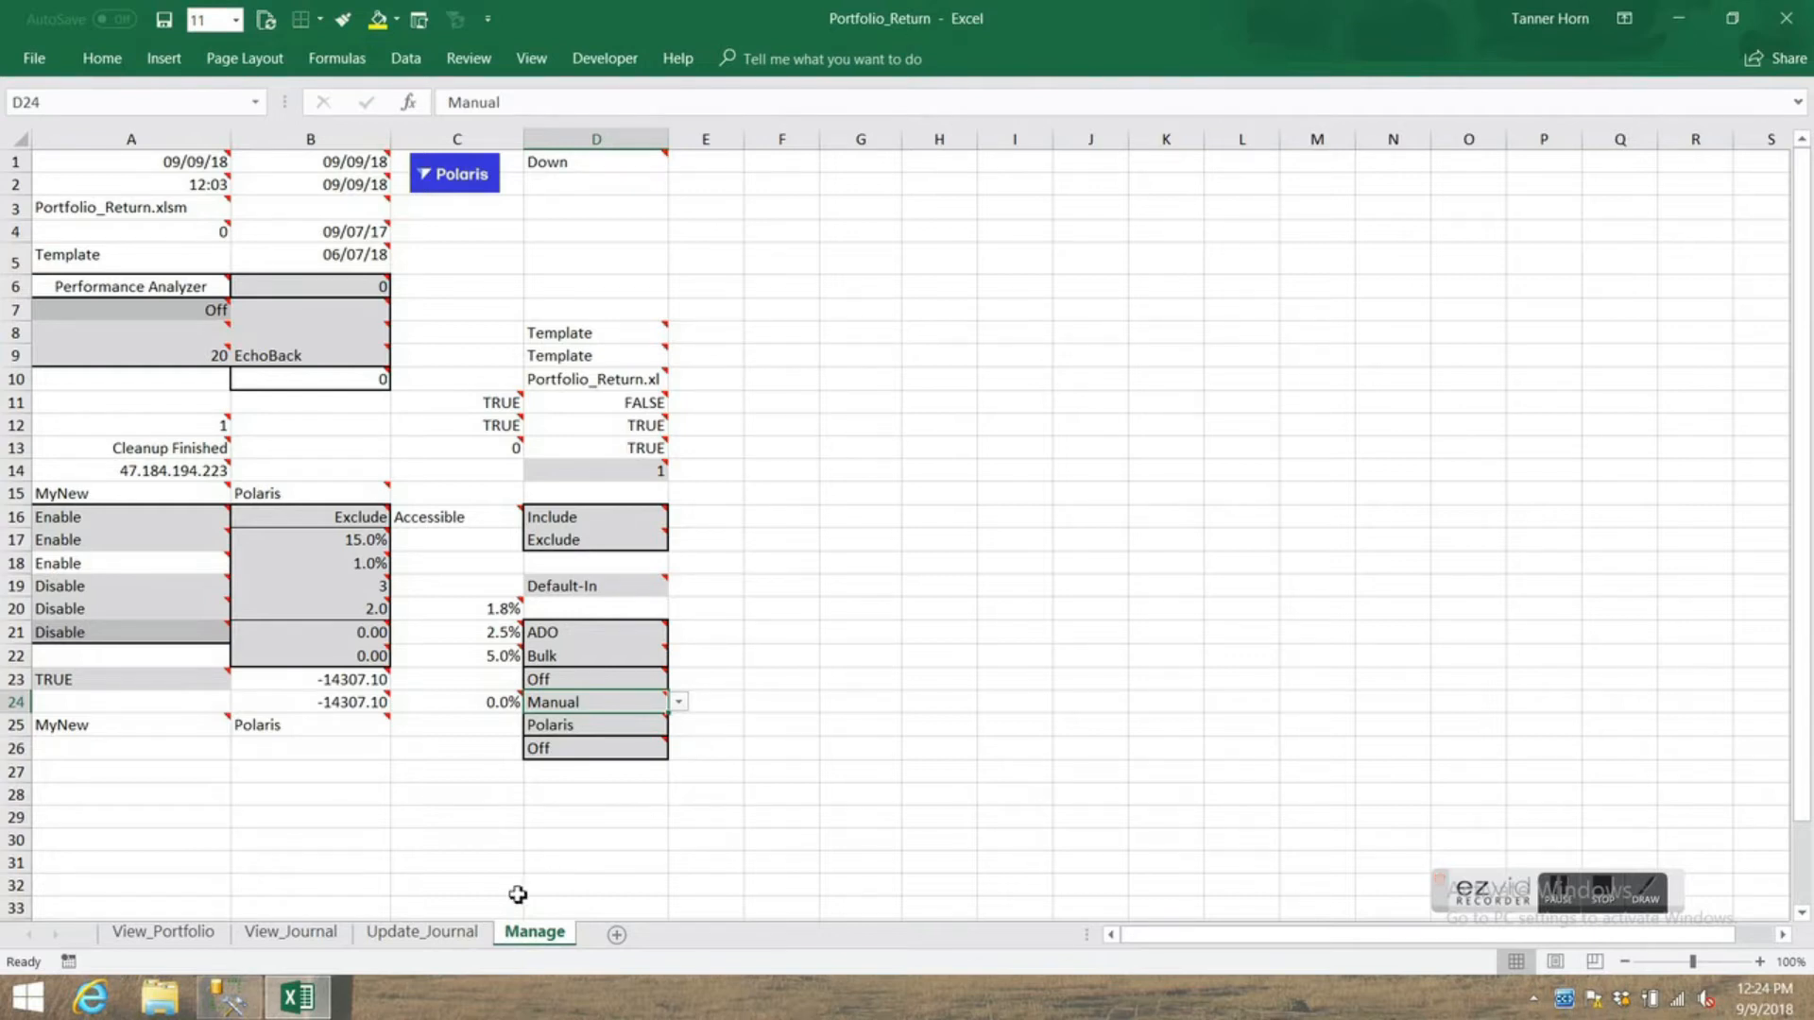
# - Set the option in cell D26 of the Manage sheet to On
pyautogui.click(605, 754)
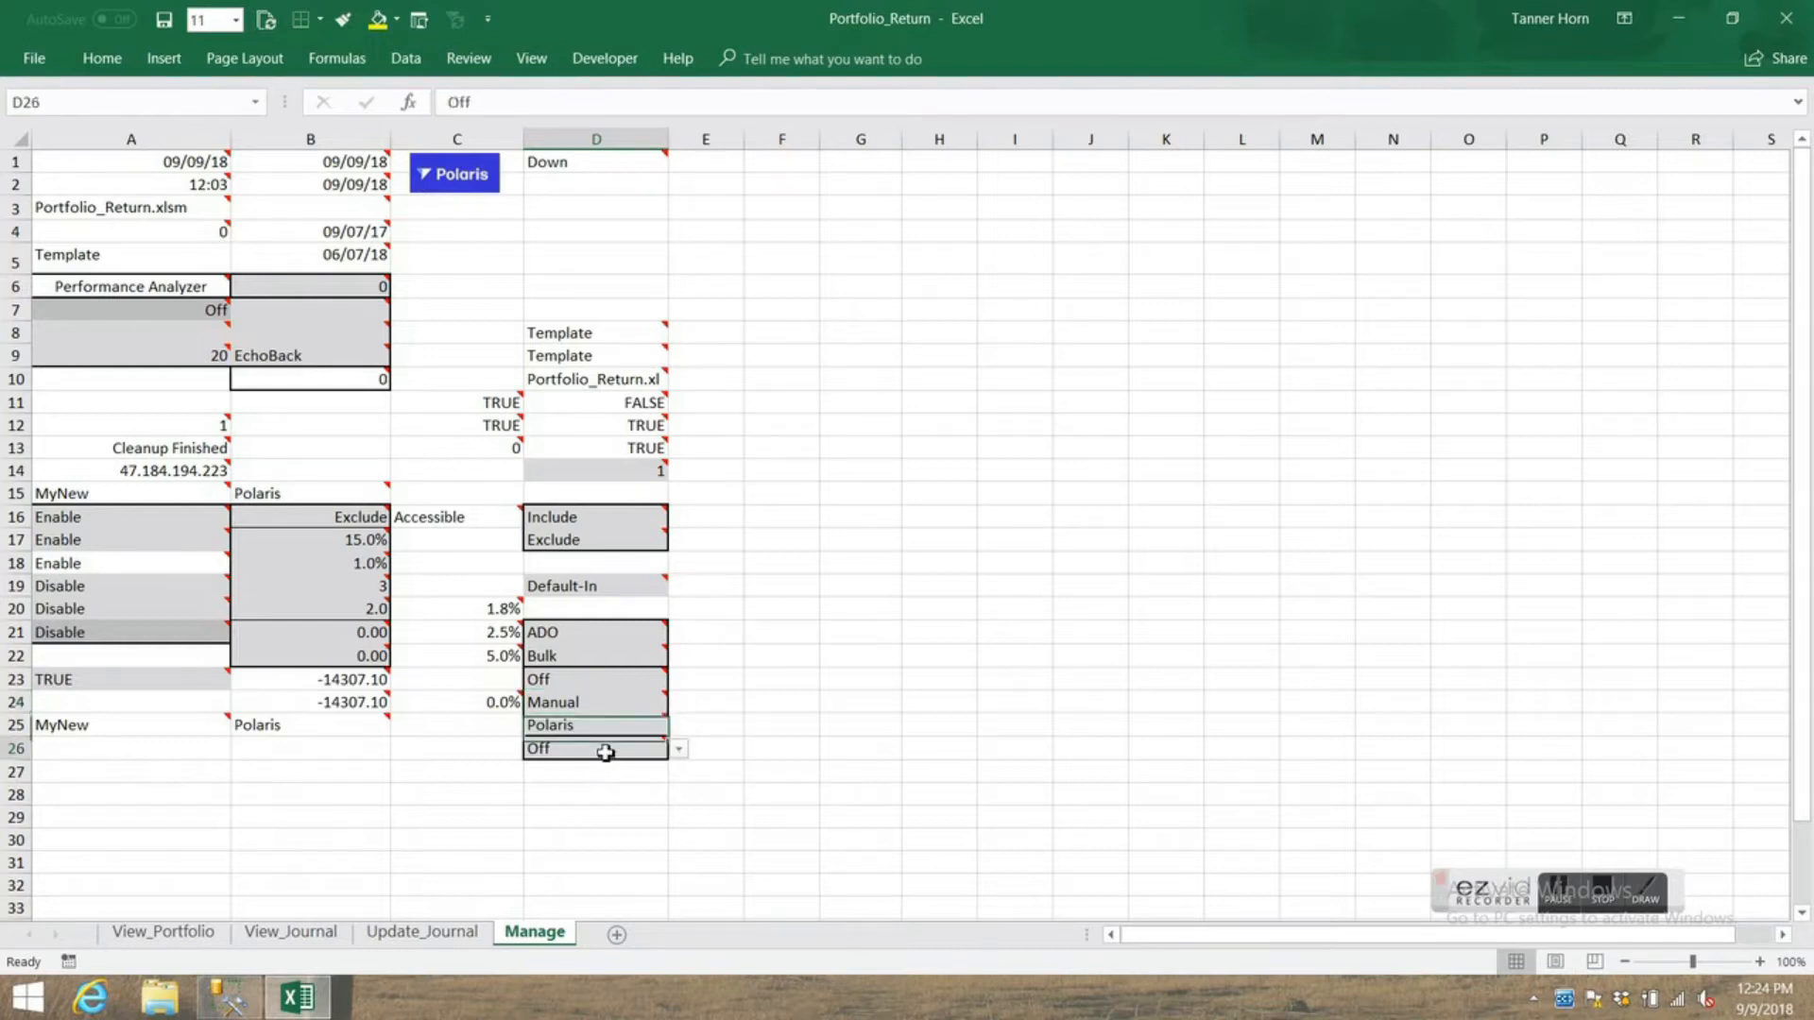
pyautogui.click(679, 748)
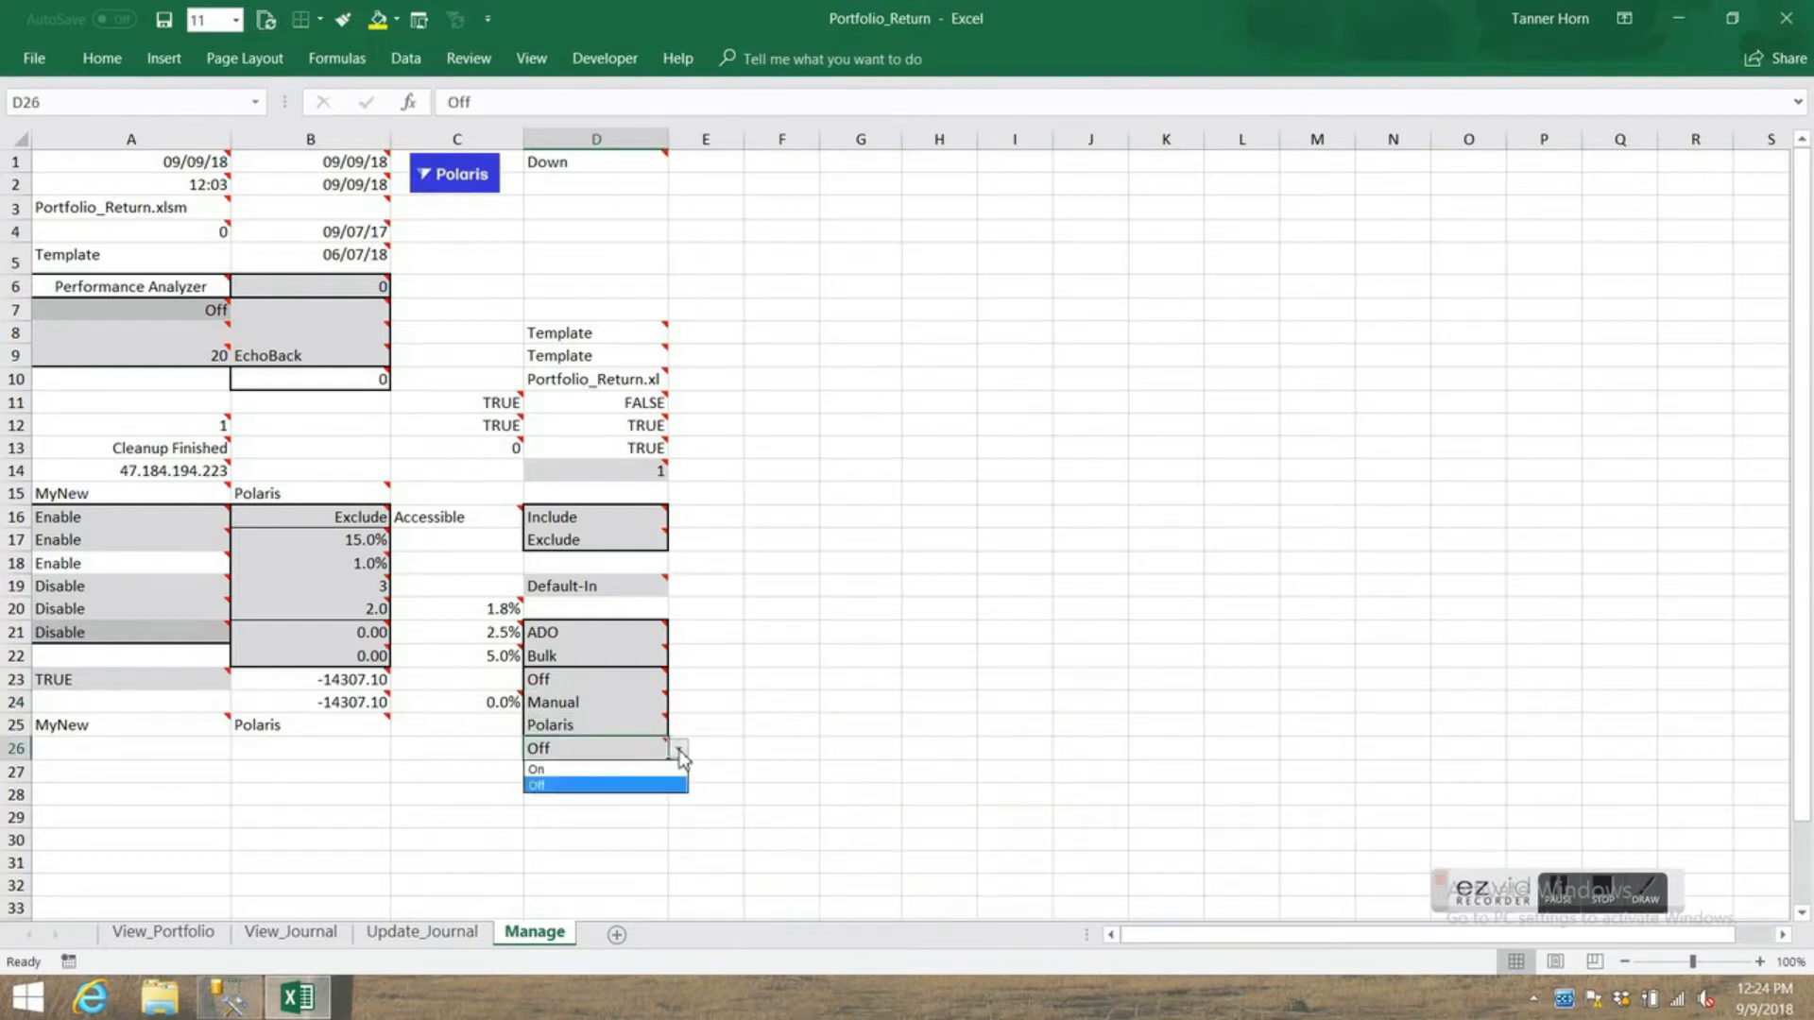
pyautogui.click(610, 772)
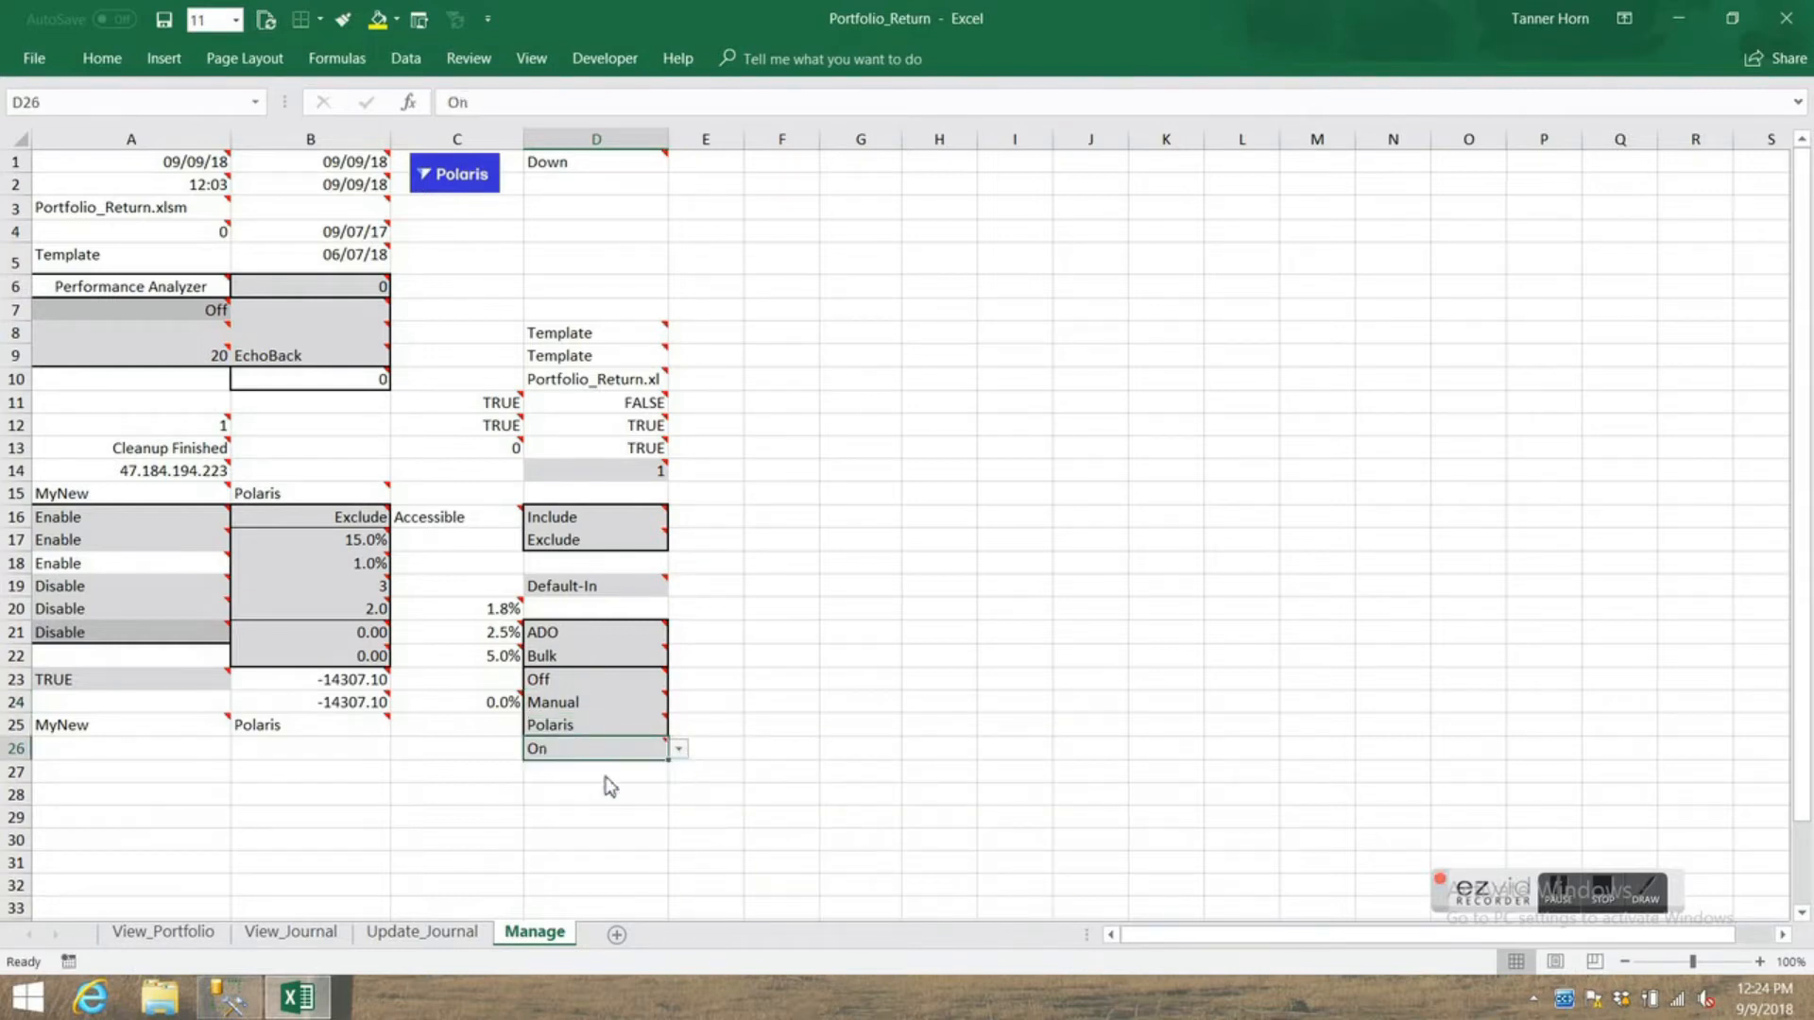
# - Refresh View_Portfolio by reselecting the MyNew portfolio in cell E1, and examine the company name column
pyautogui.click(162, 933)
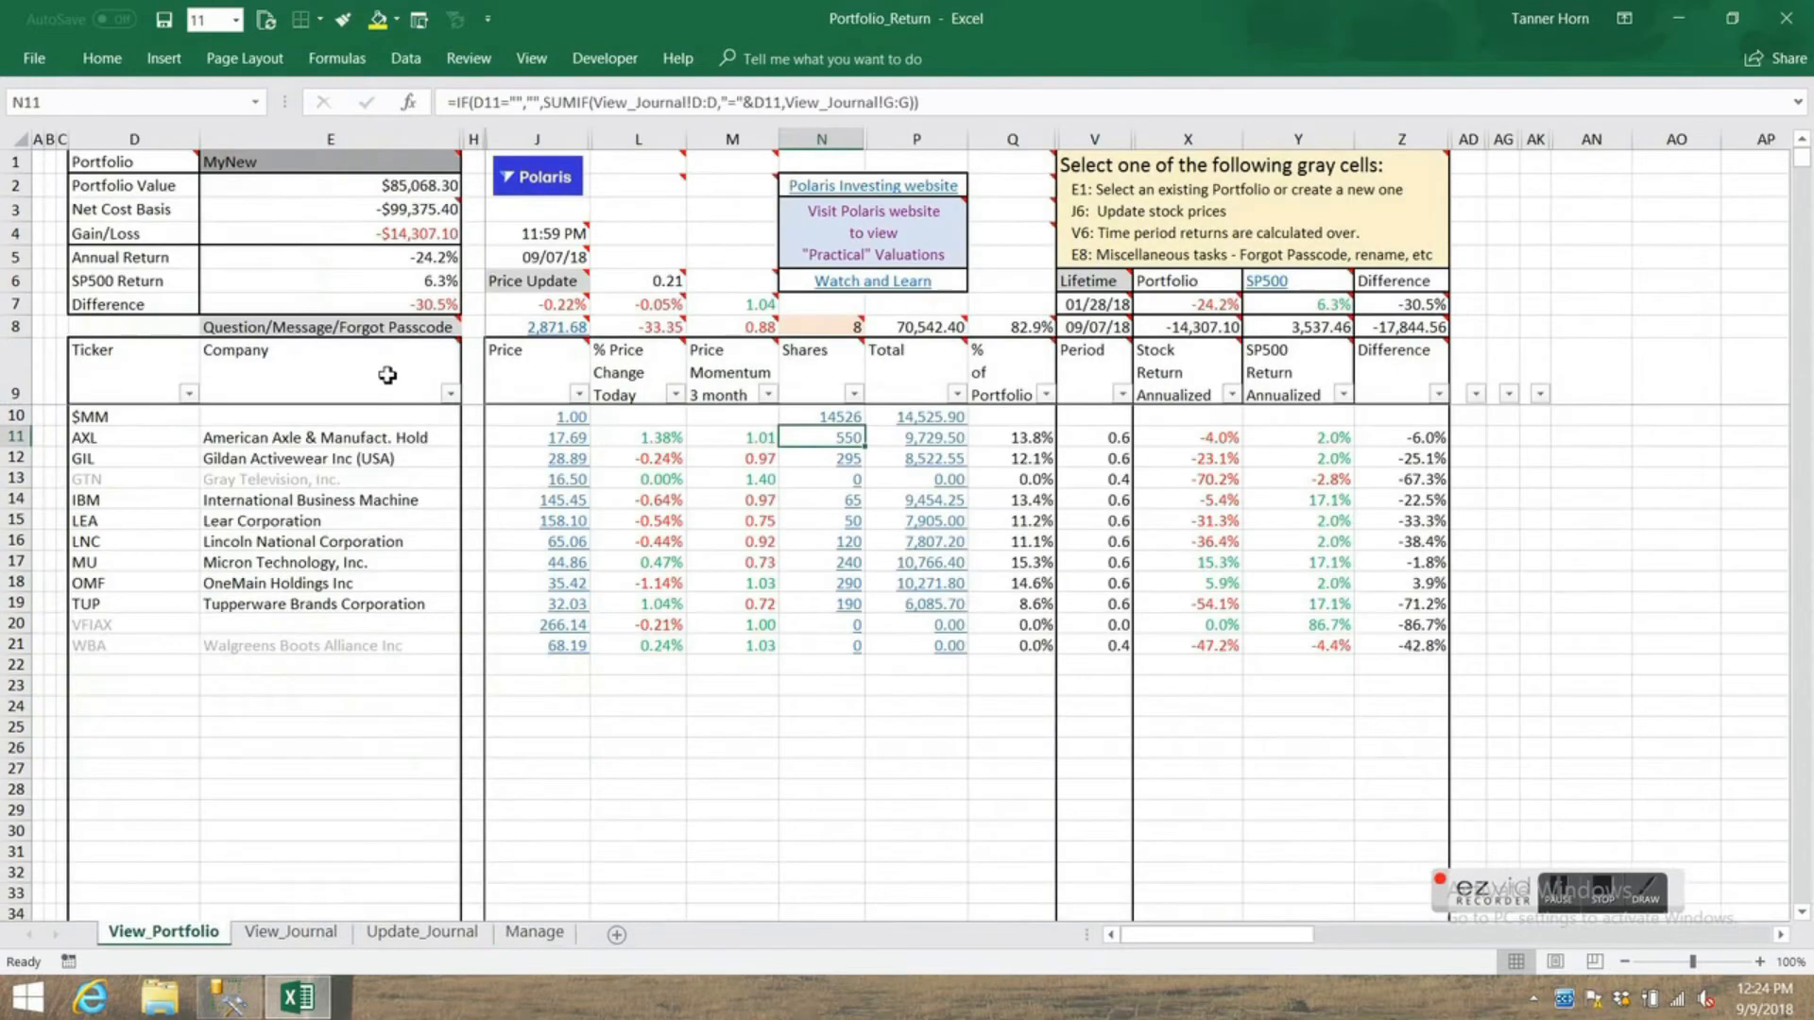
pyautogui.click(457, 168)
pyautogui.click(471, 162)
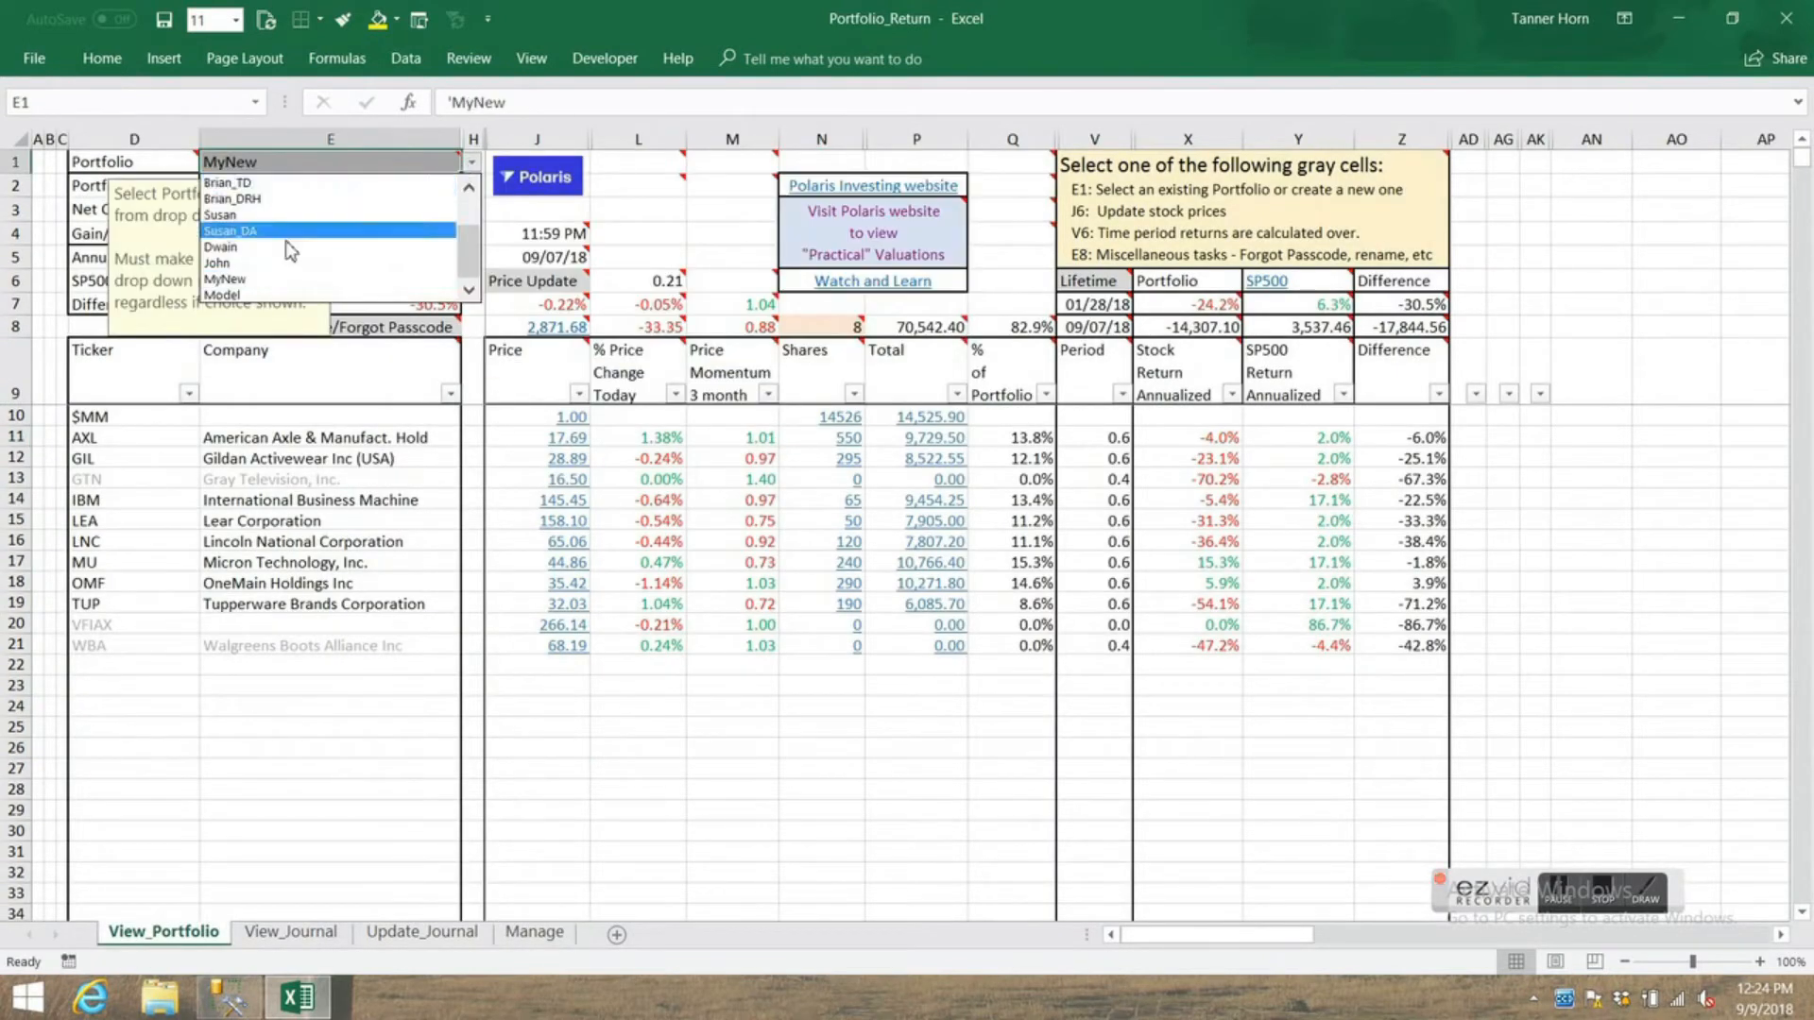
pyautogui.click(283, 280)
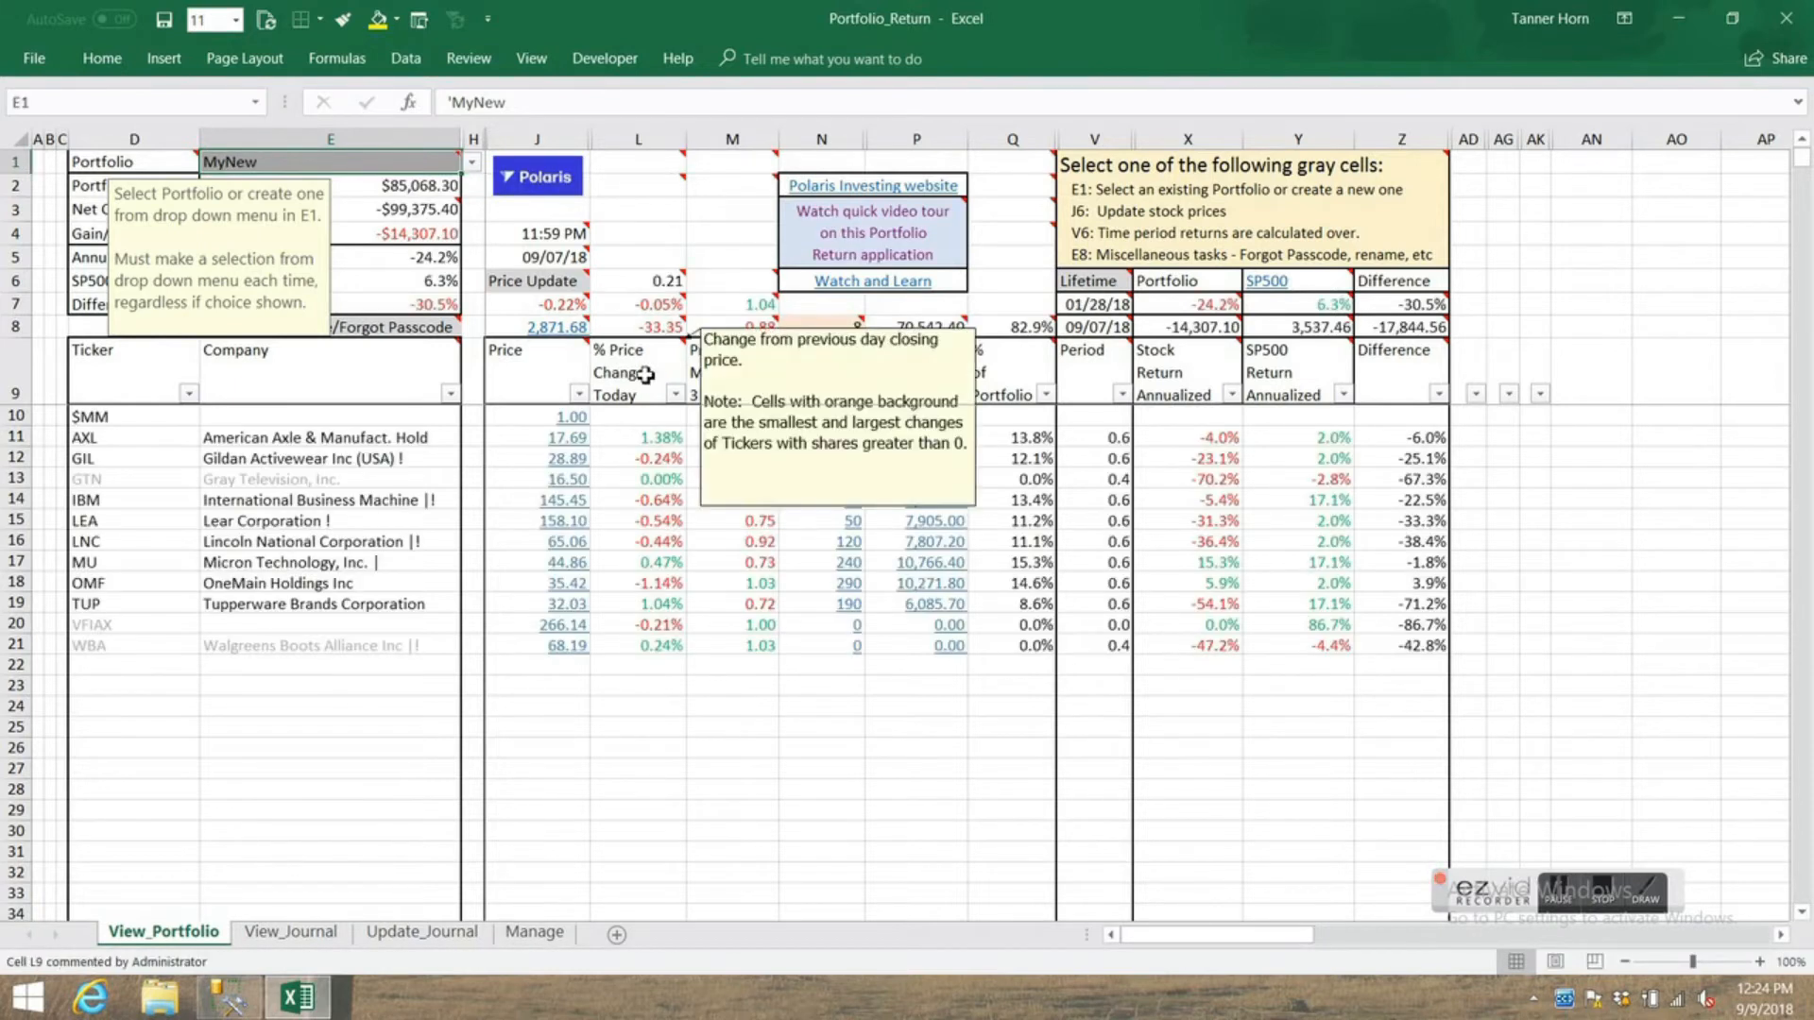
pyautogui.moveTo(361, 381)
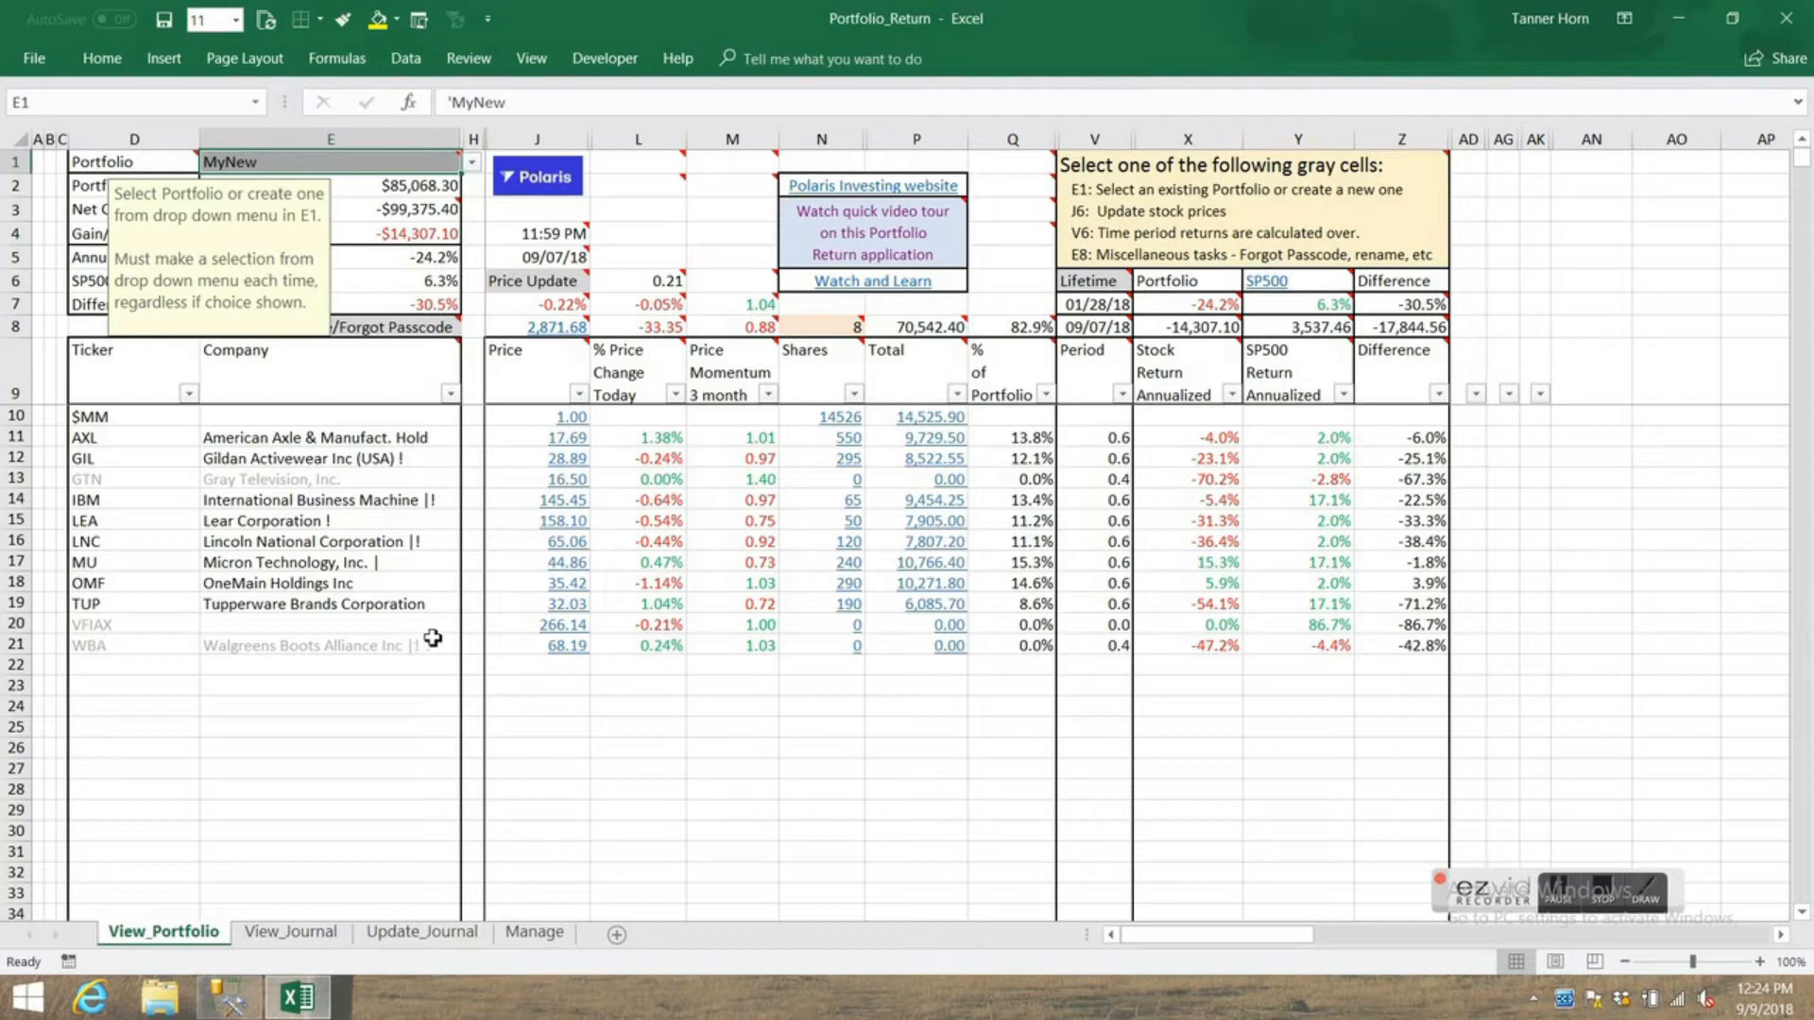
# - Set the option in cell D26 of the Manage sheet to Off
pyautogui.click(535, 933)
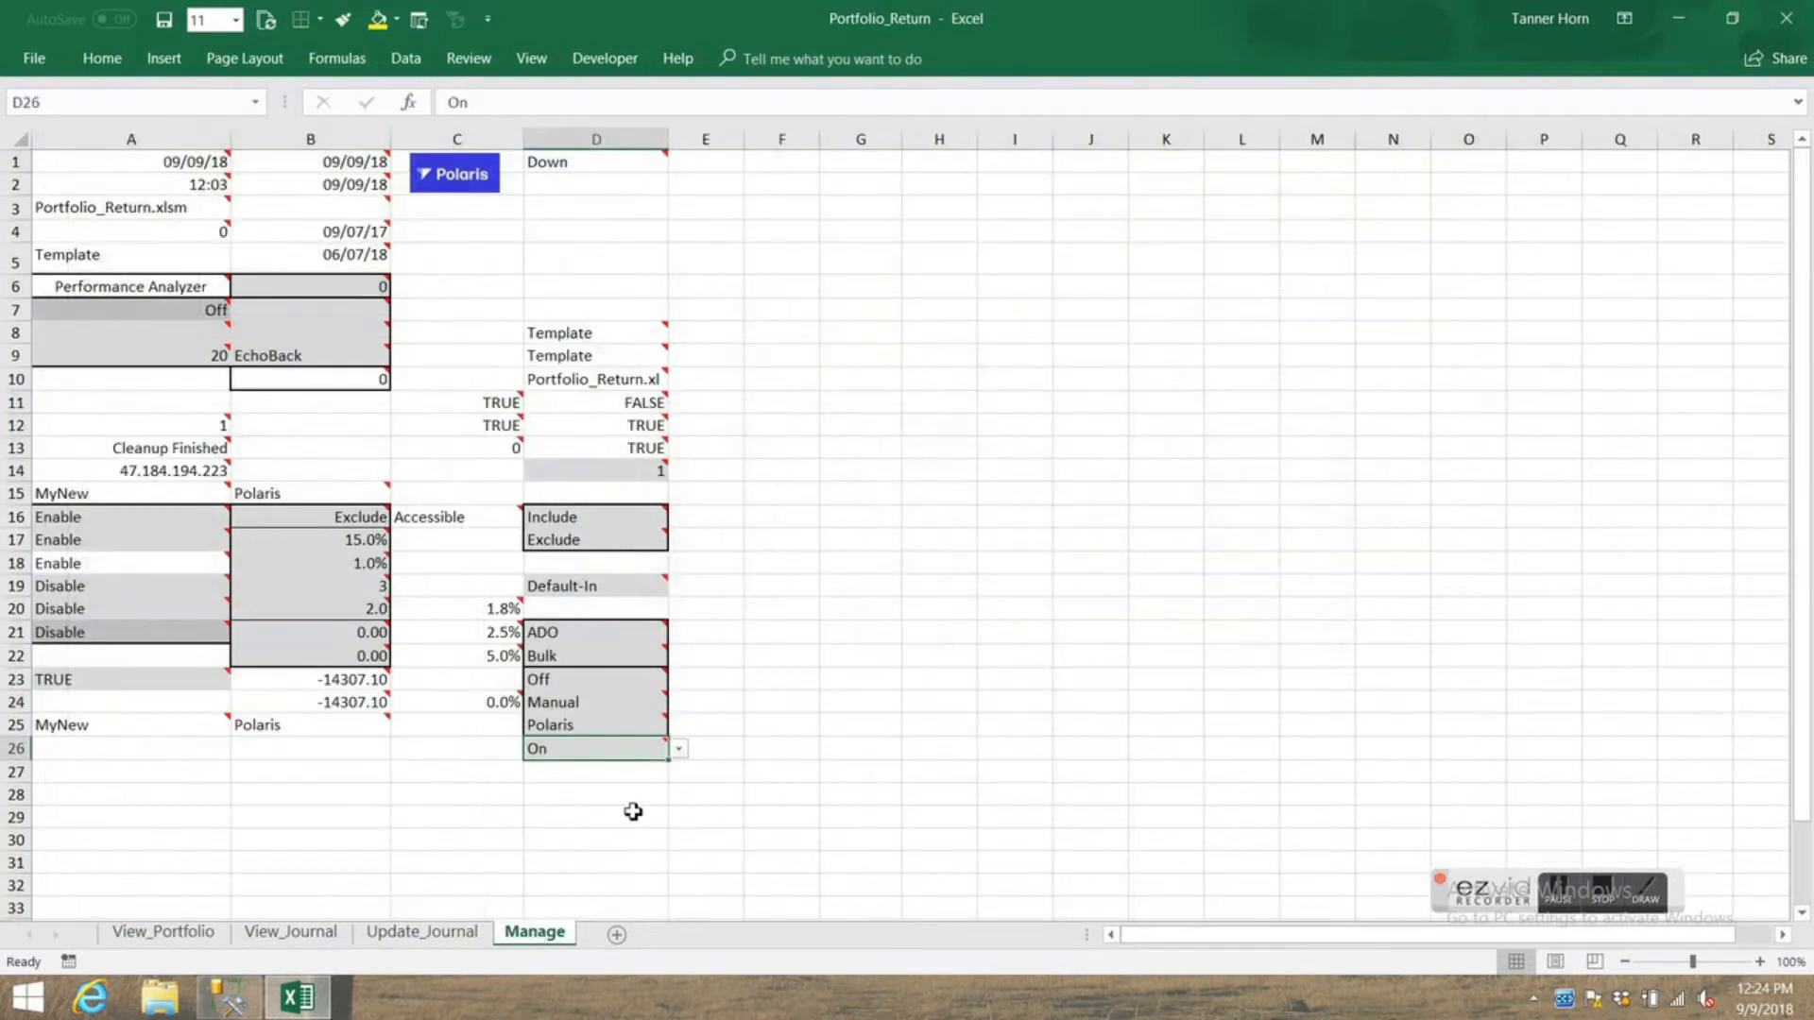
pyautogui.click(678, 749)
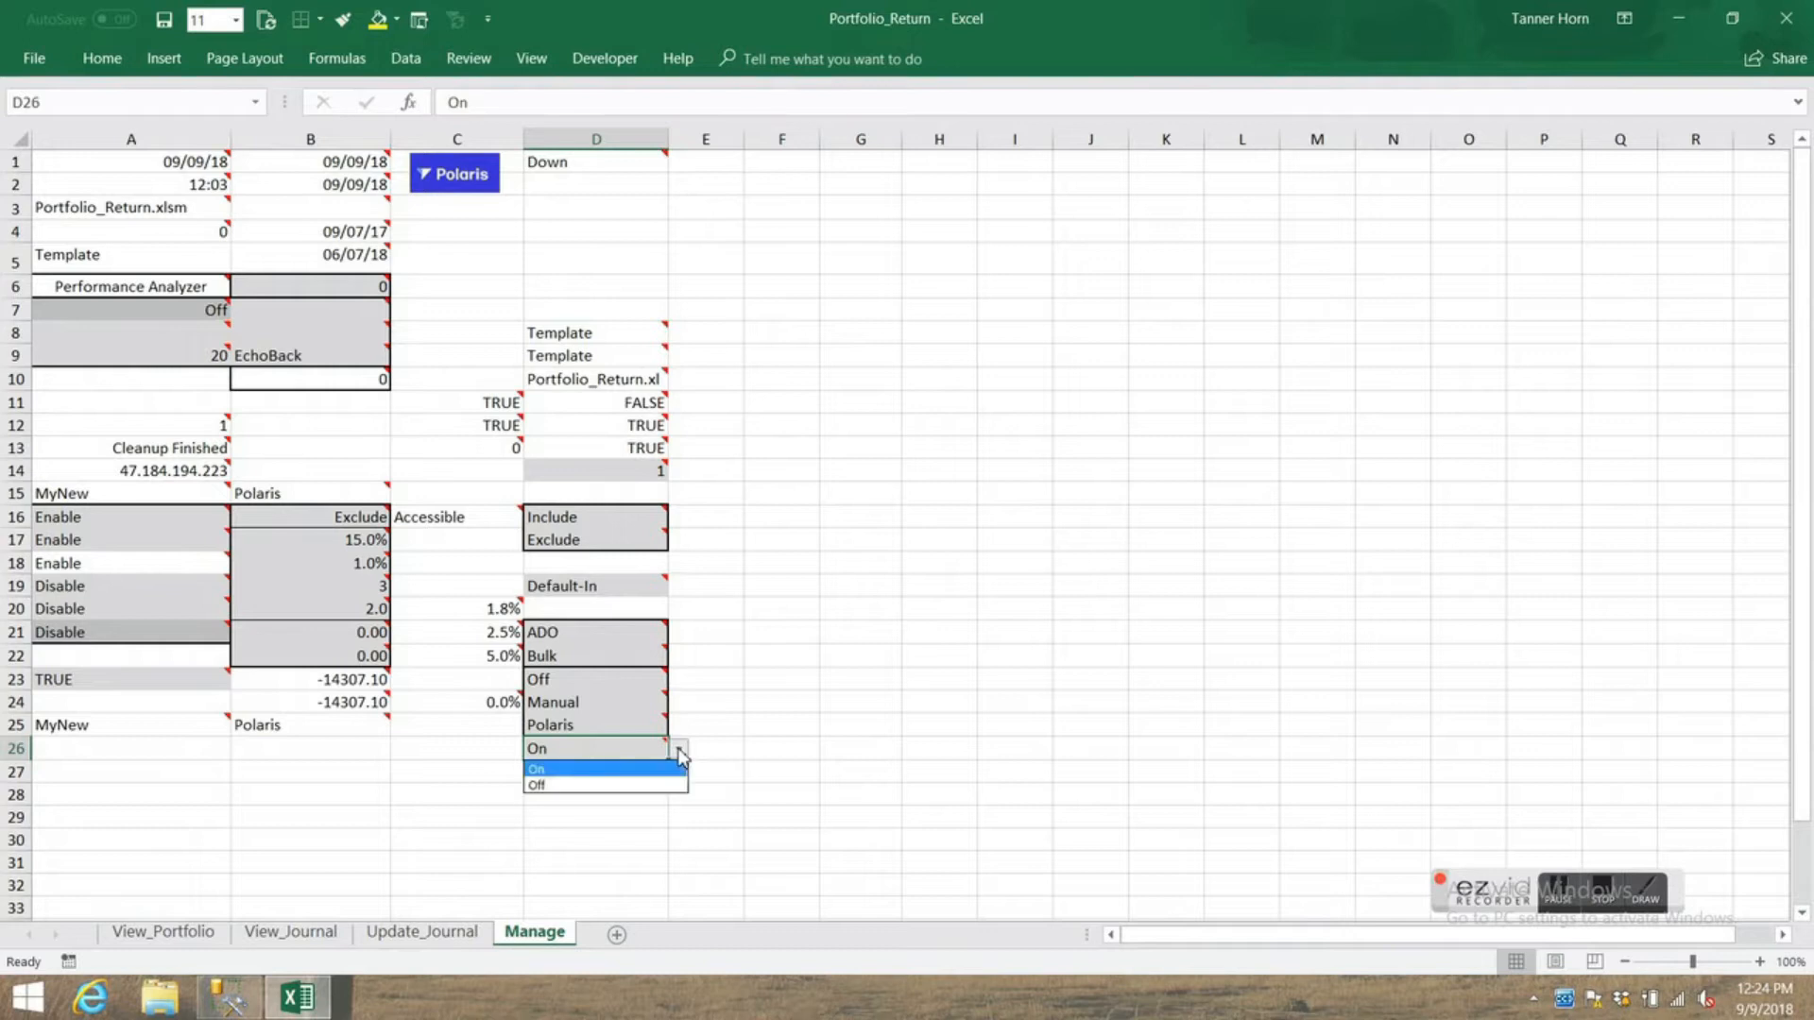
pyautogui.click(587, 794)
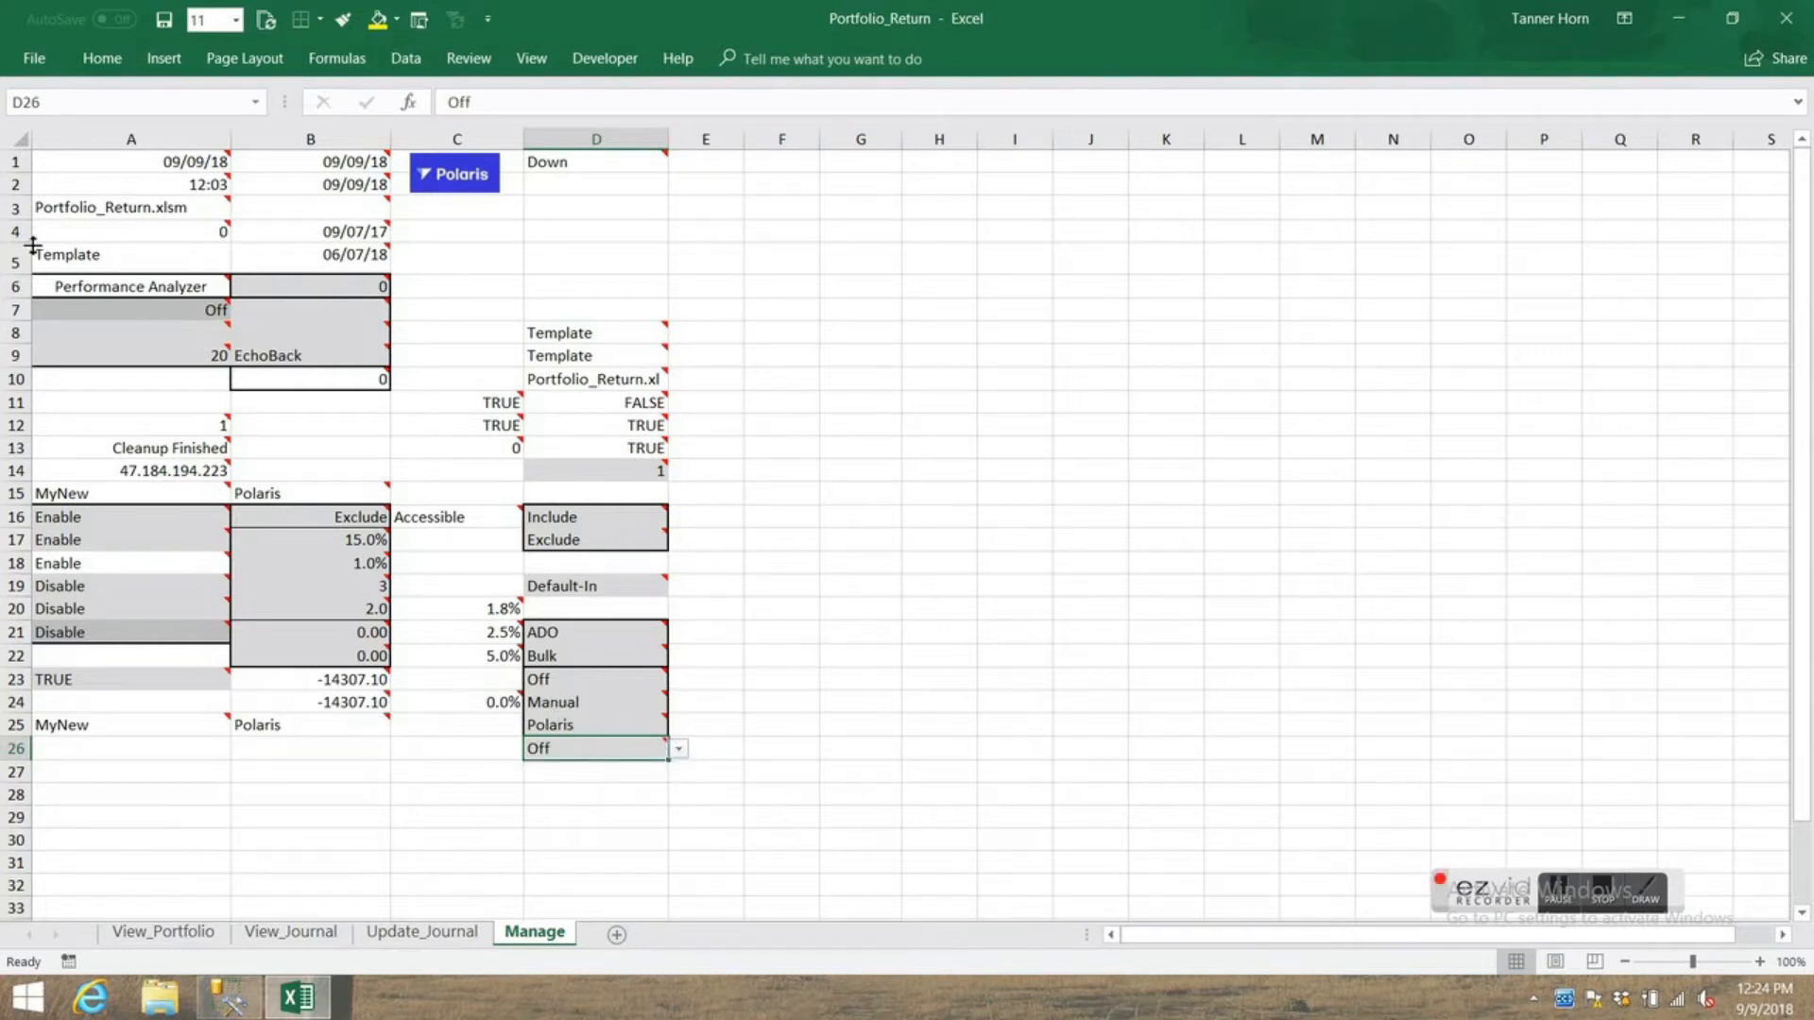
# - Hide the Manage worksheet
pyautogui.click(108, 168)
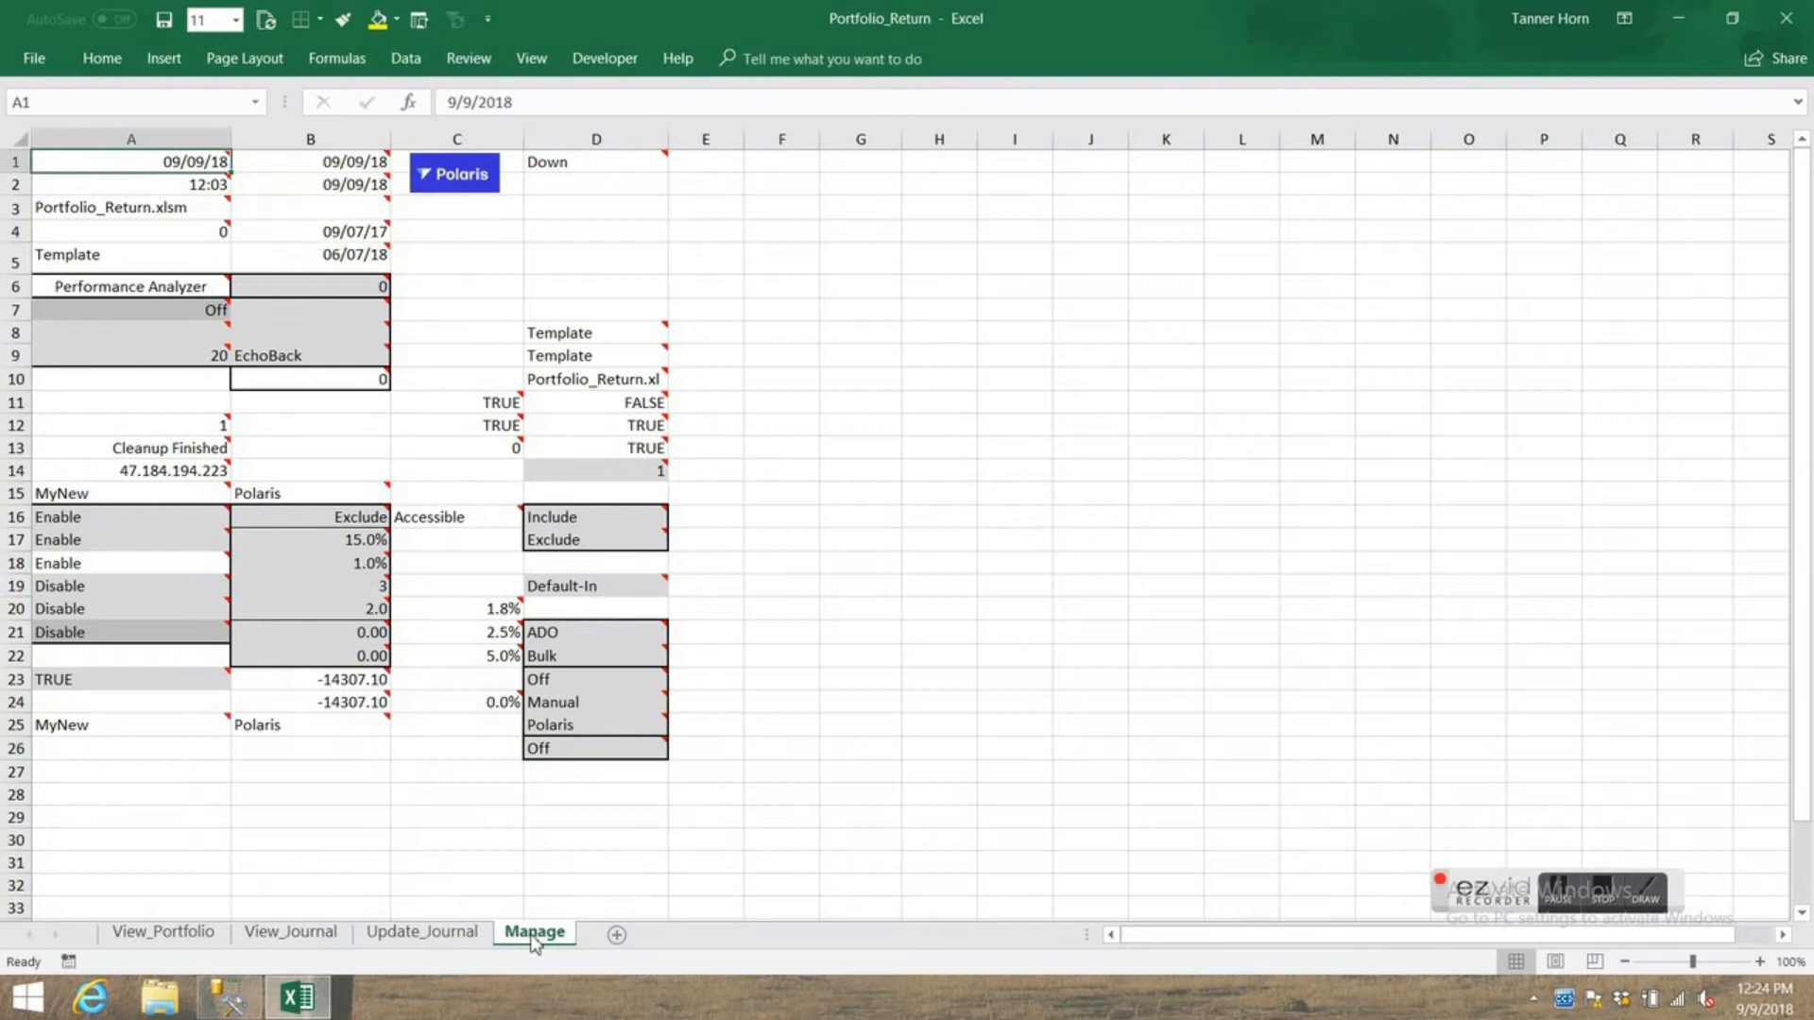
pyautogui.rightClick(532, 938)
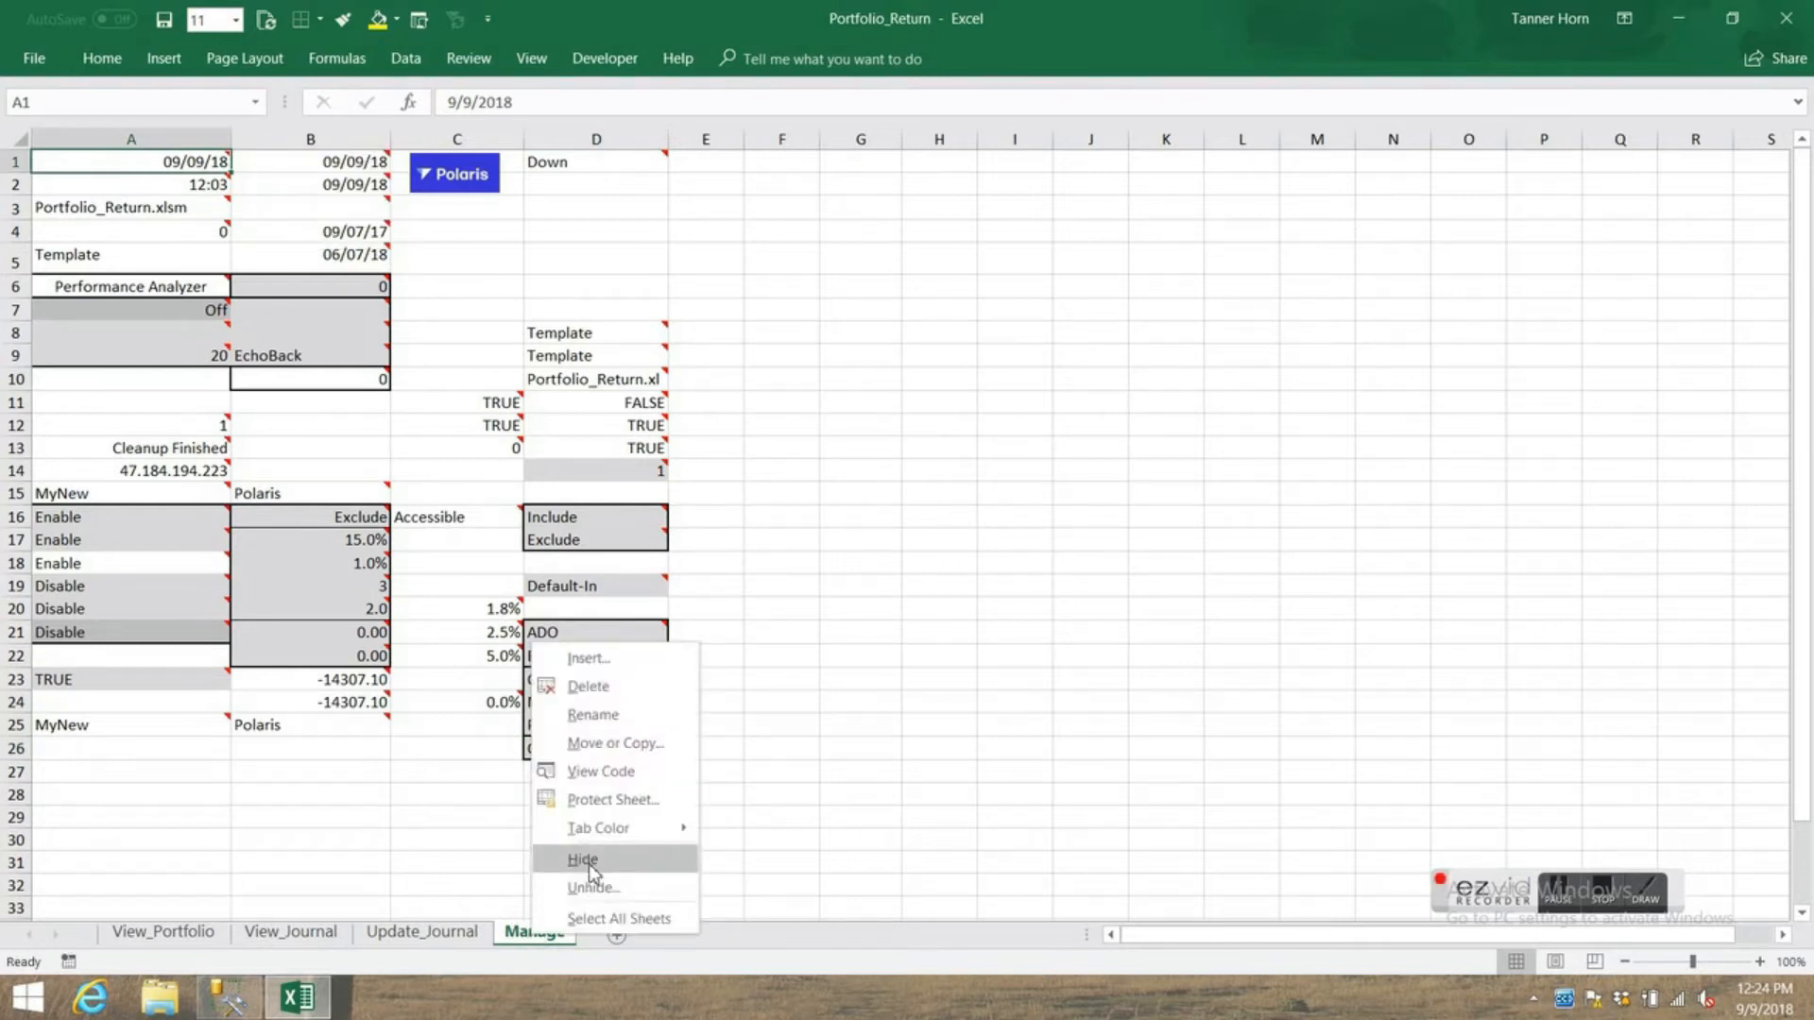
pyautogui.click(588, 863)
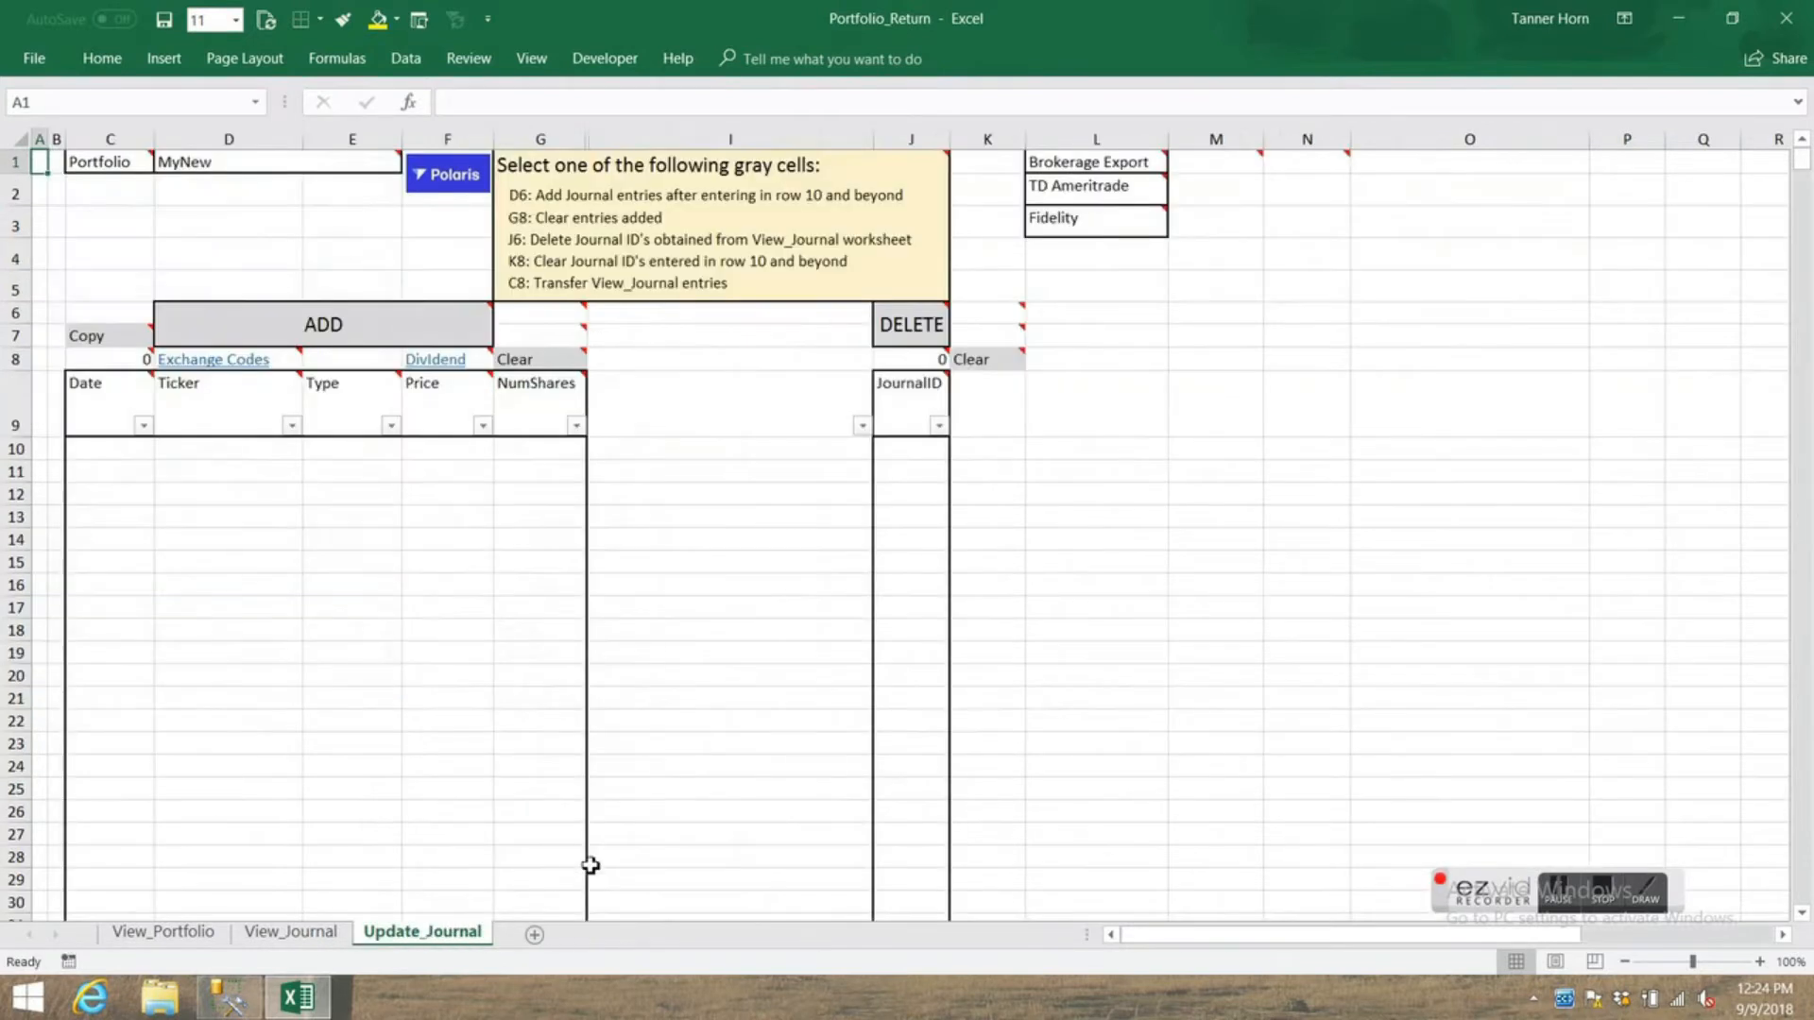
# - Go back to View_Portfolio and refresh it by reselecting the MyNew portfolio in cell E1
pyautogui.click(176, 935)
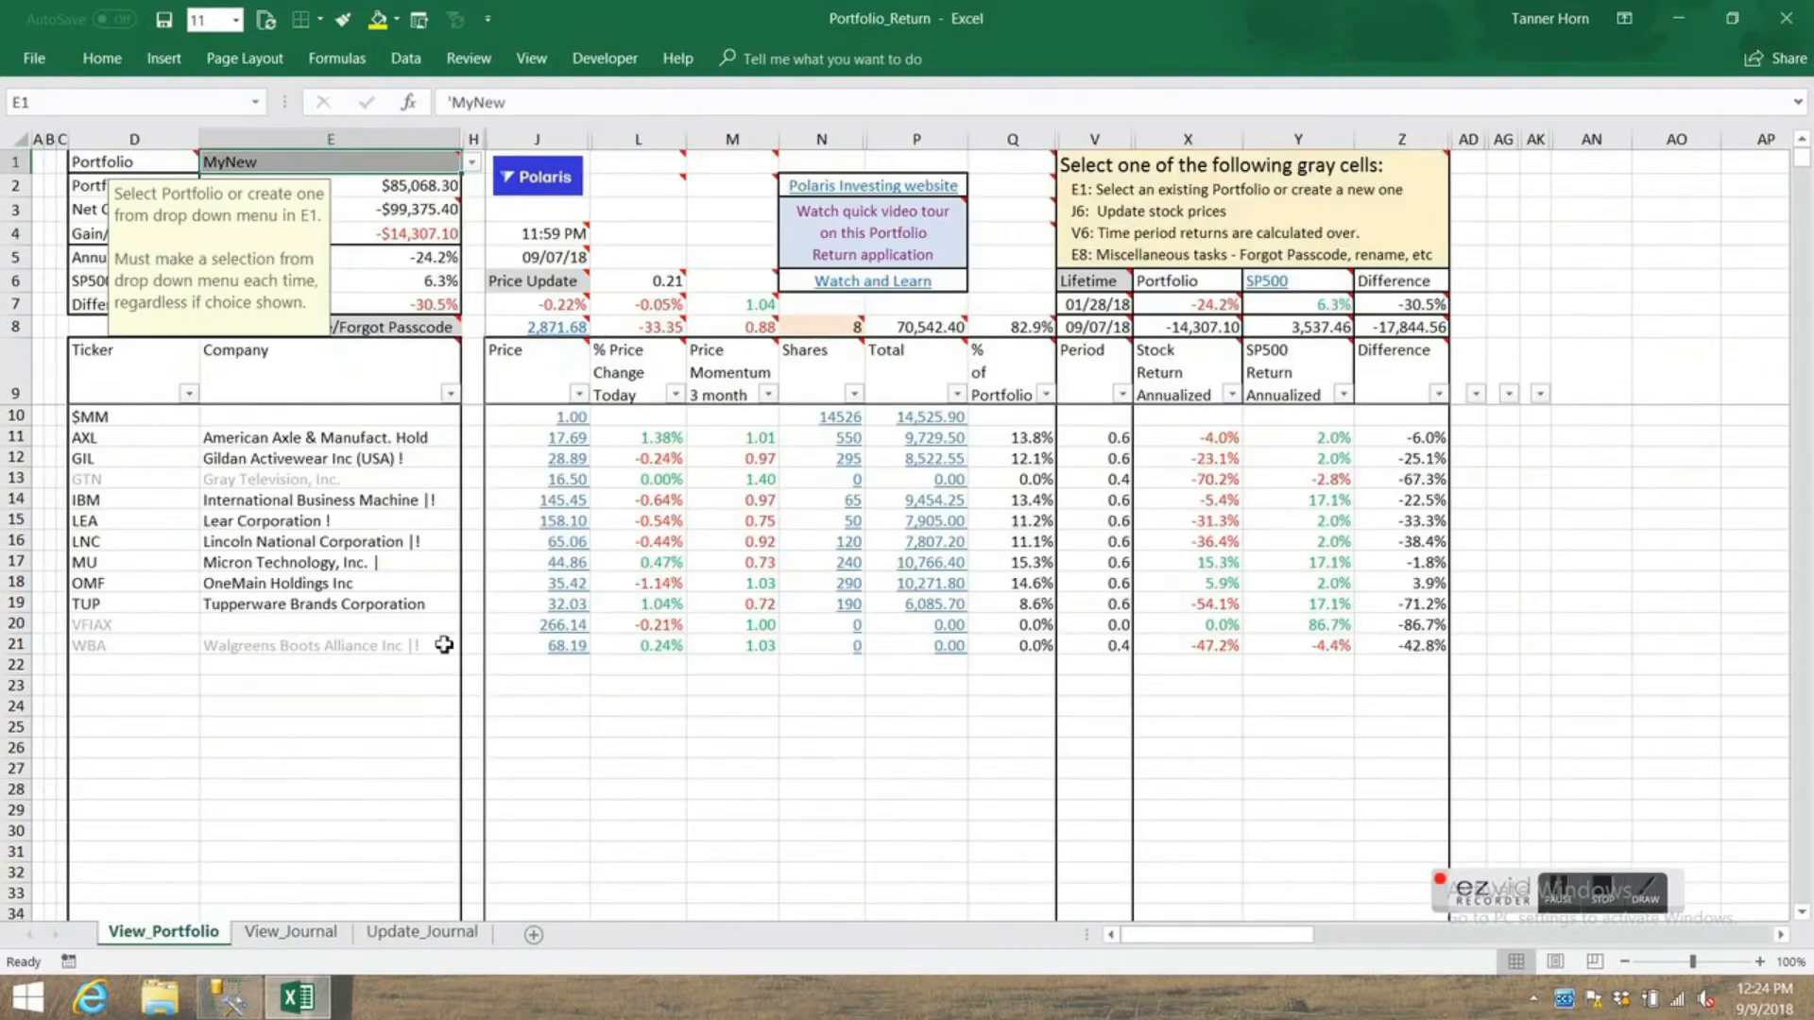
pyautogui.click(471, 161)
pyautogui.click(227, 279)
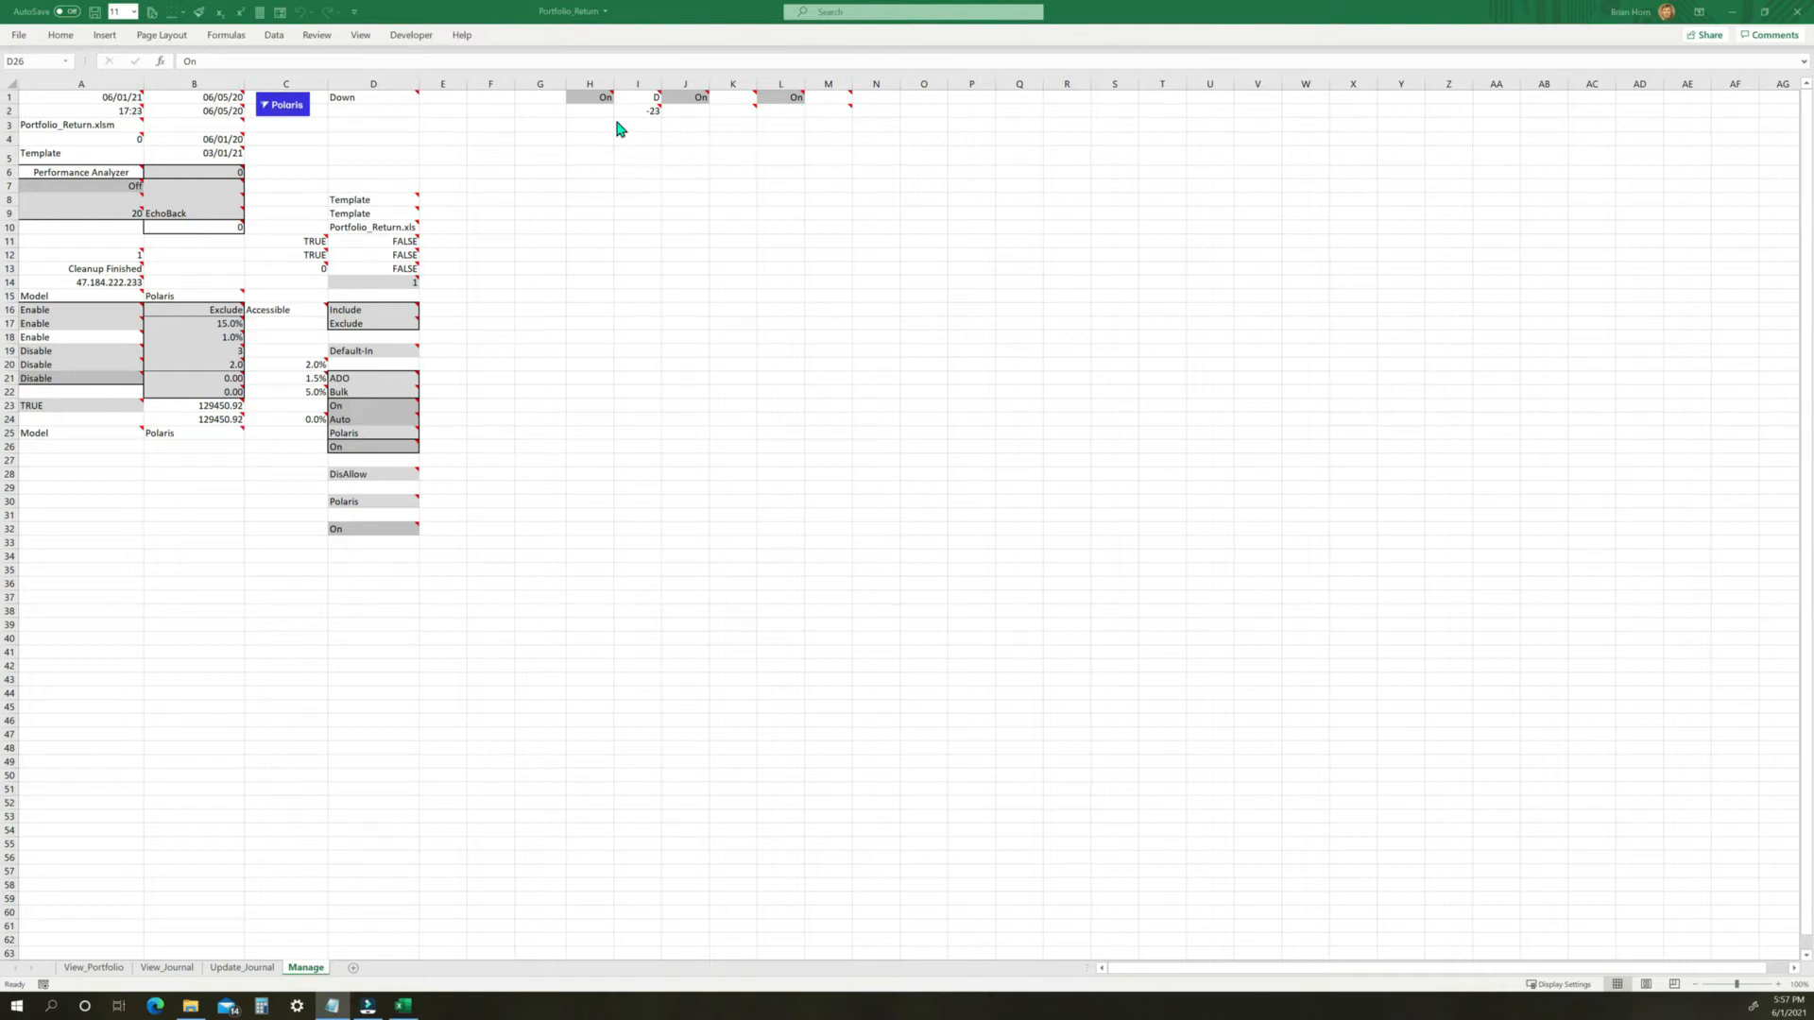
# - Select option cell H1 on the Manage sheet, and load the Model portfolio in cell E1 of View_Portfolio
pyautogui.click(586, 96)
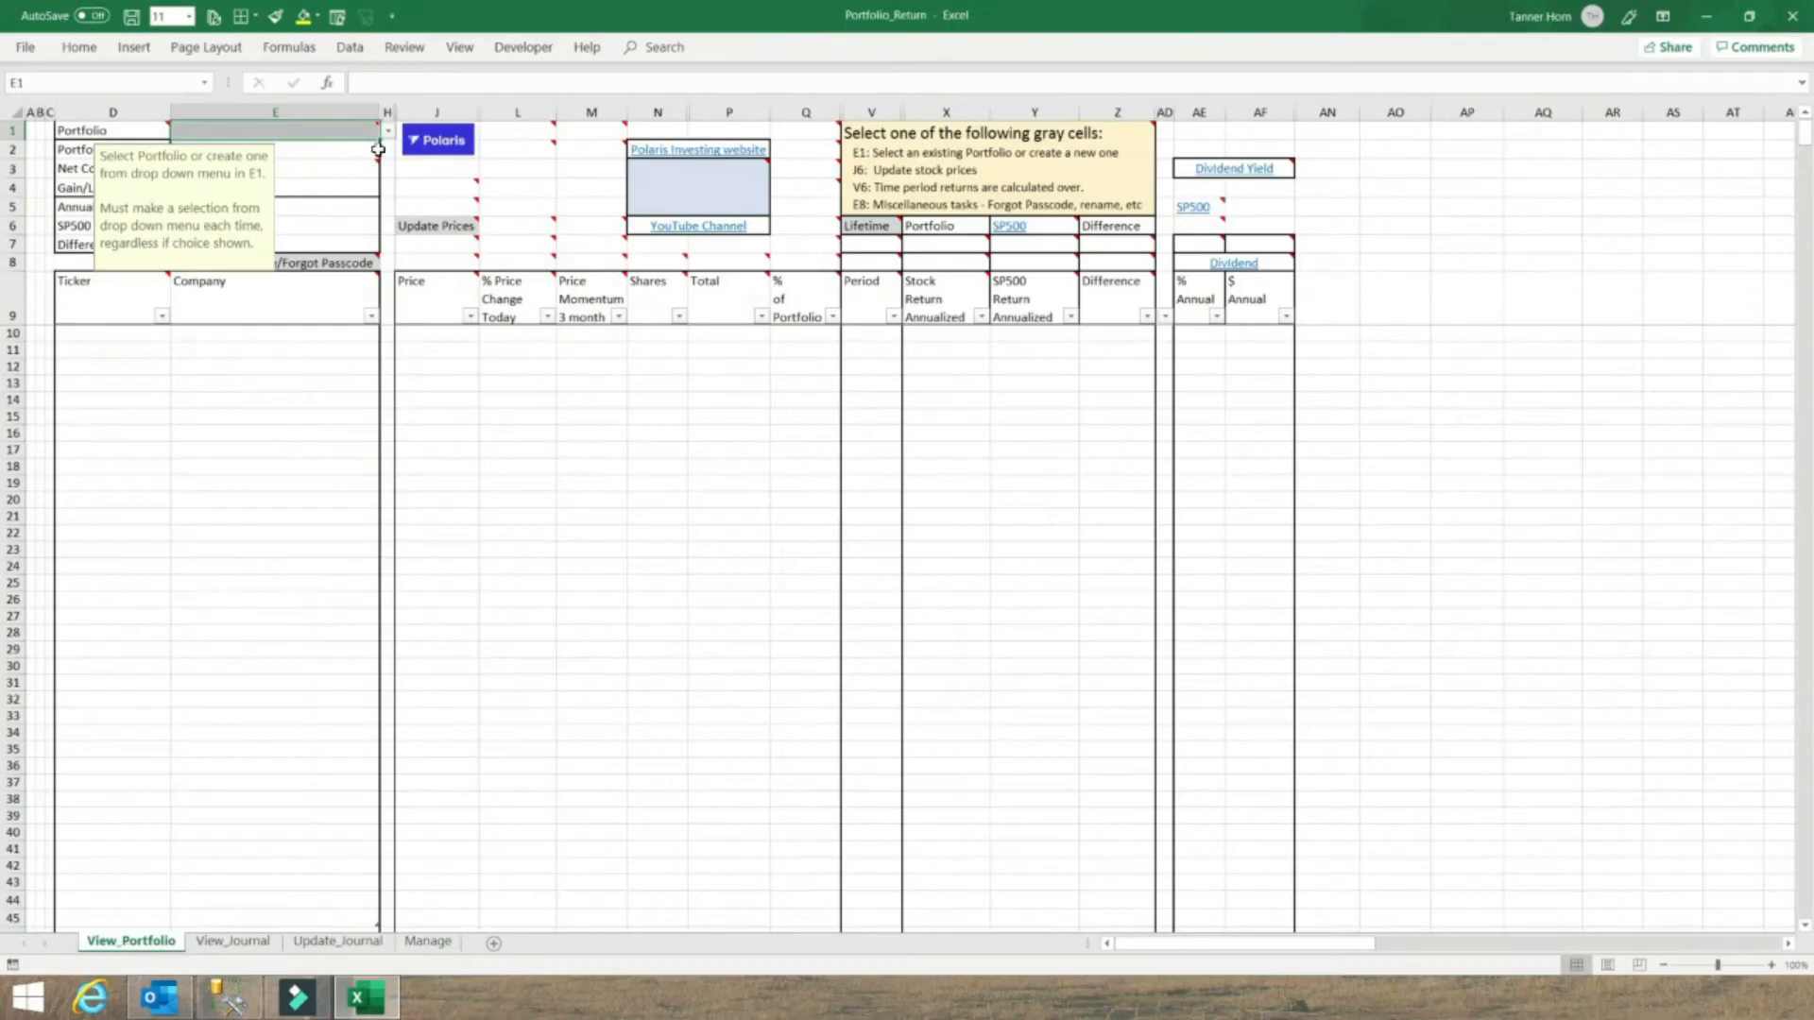
pyautogui.click(388, 131)
pyautogui.click(207, 174)
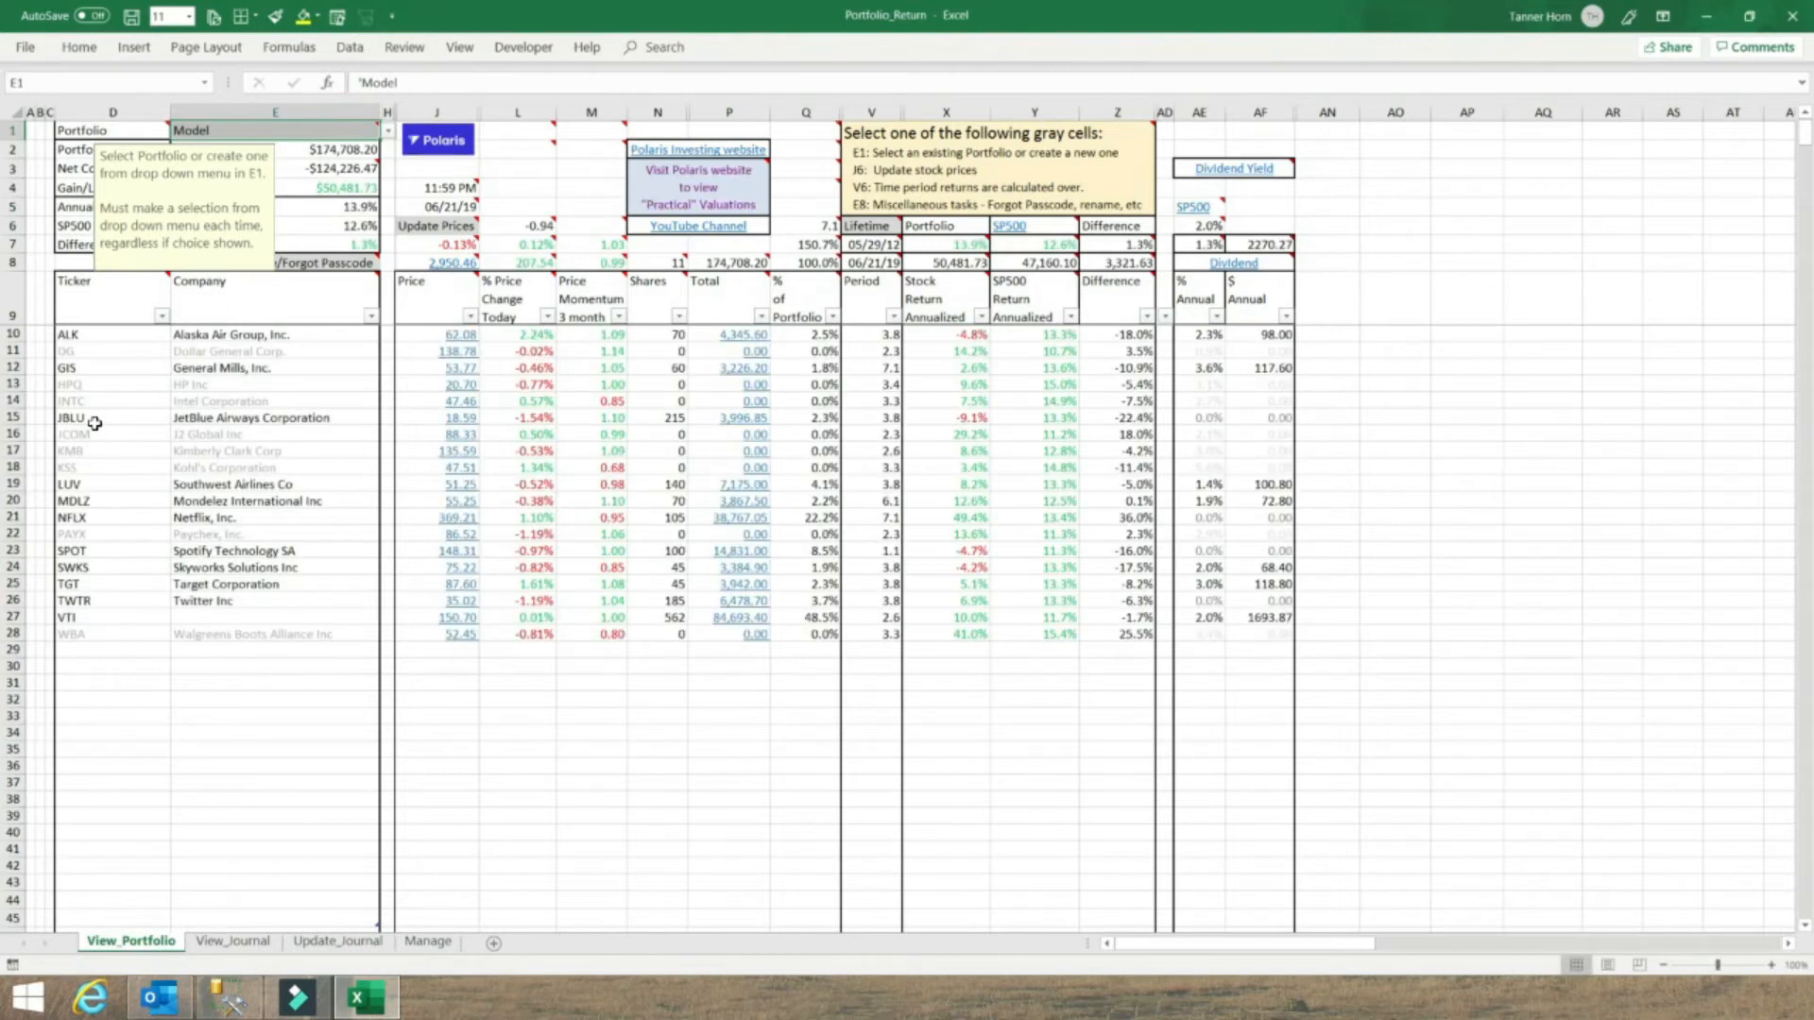
# - Select the JBLU, LUV and NFLX tickers in View_Portfolio to check whether their rows get highlighted
pyautogui.click(94, 424)
pyautogui.click(101, 485)
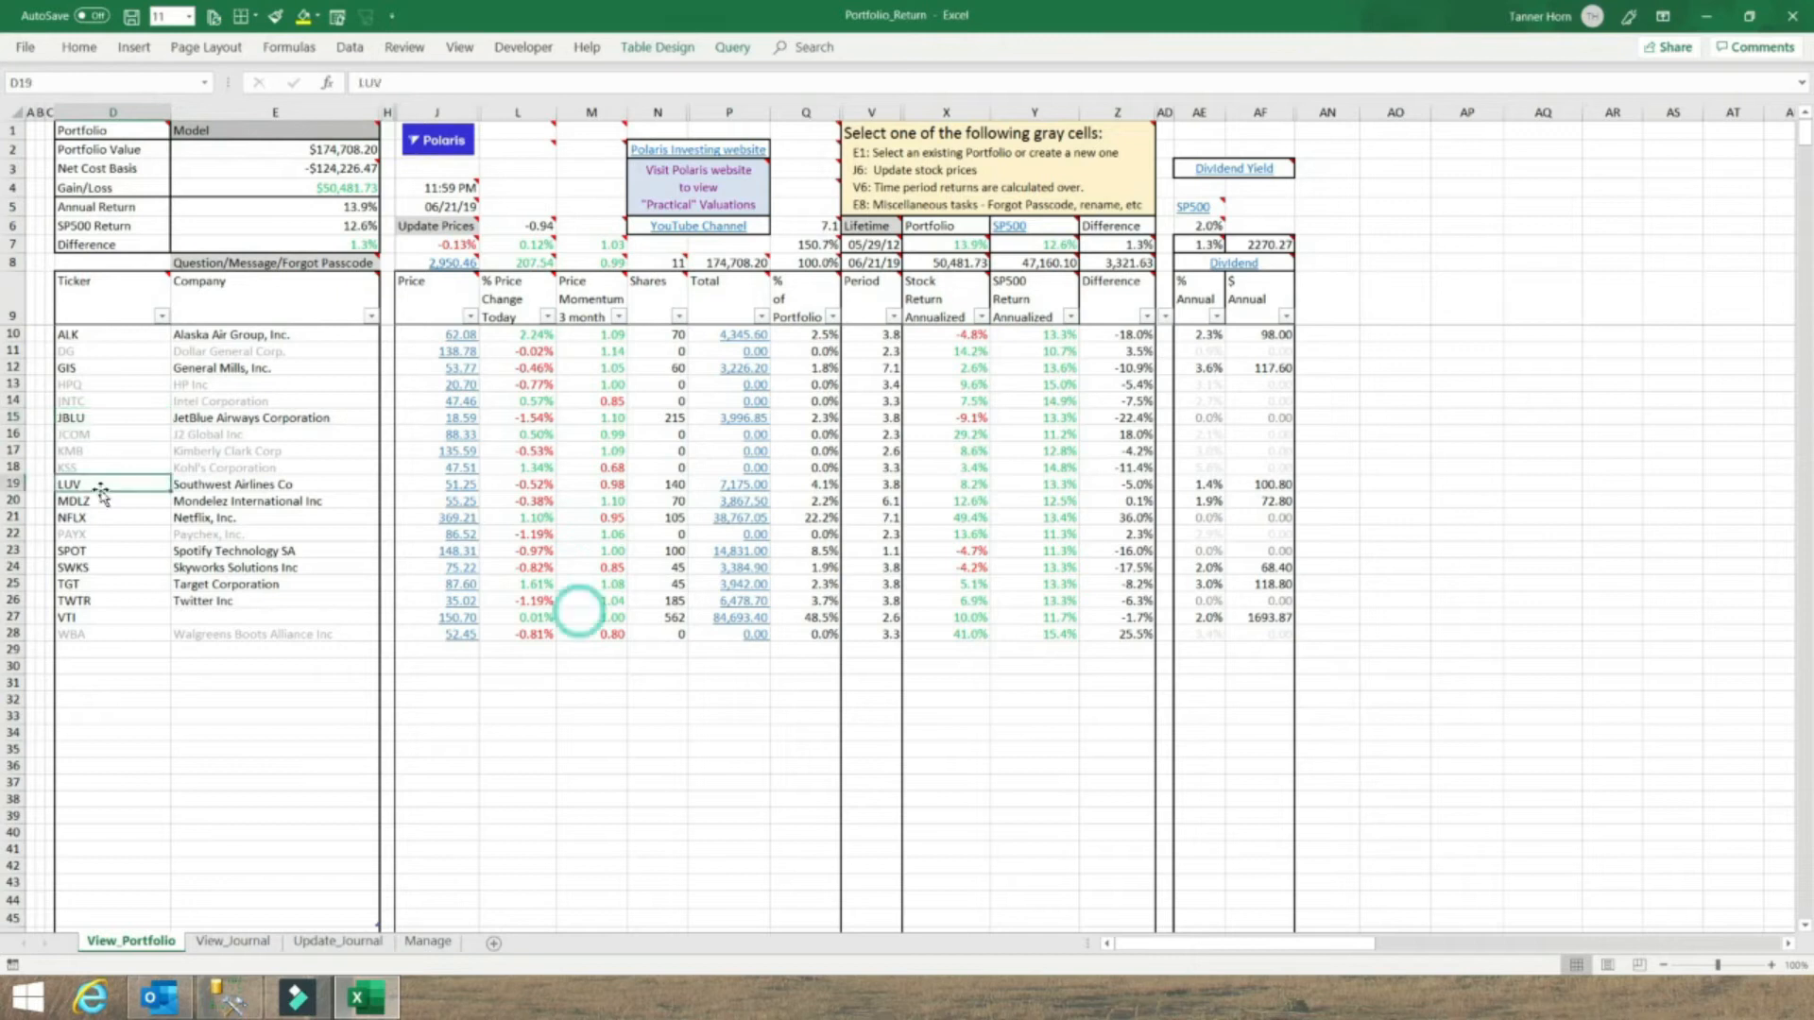
pyautogui.click(110, 518)
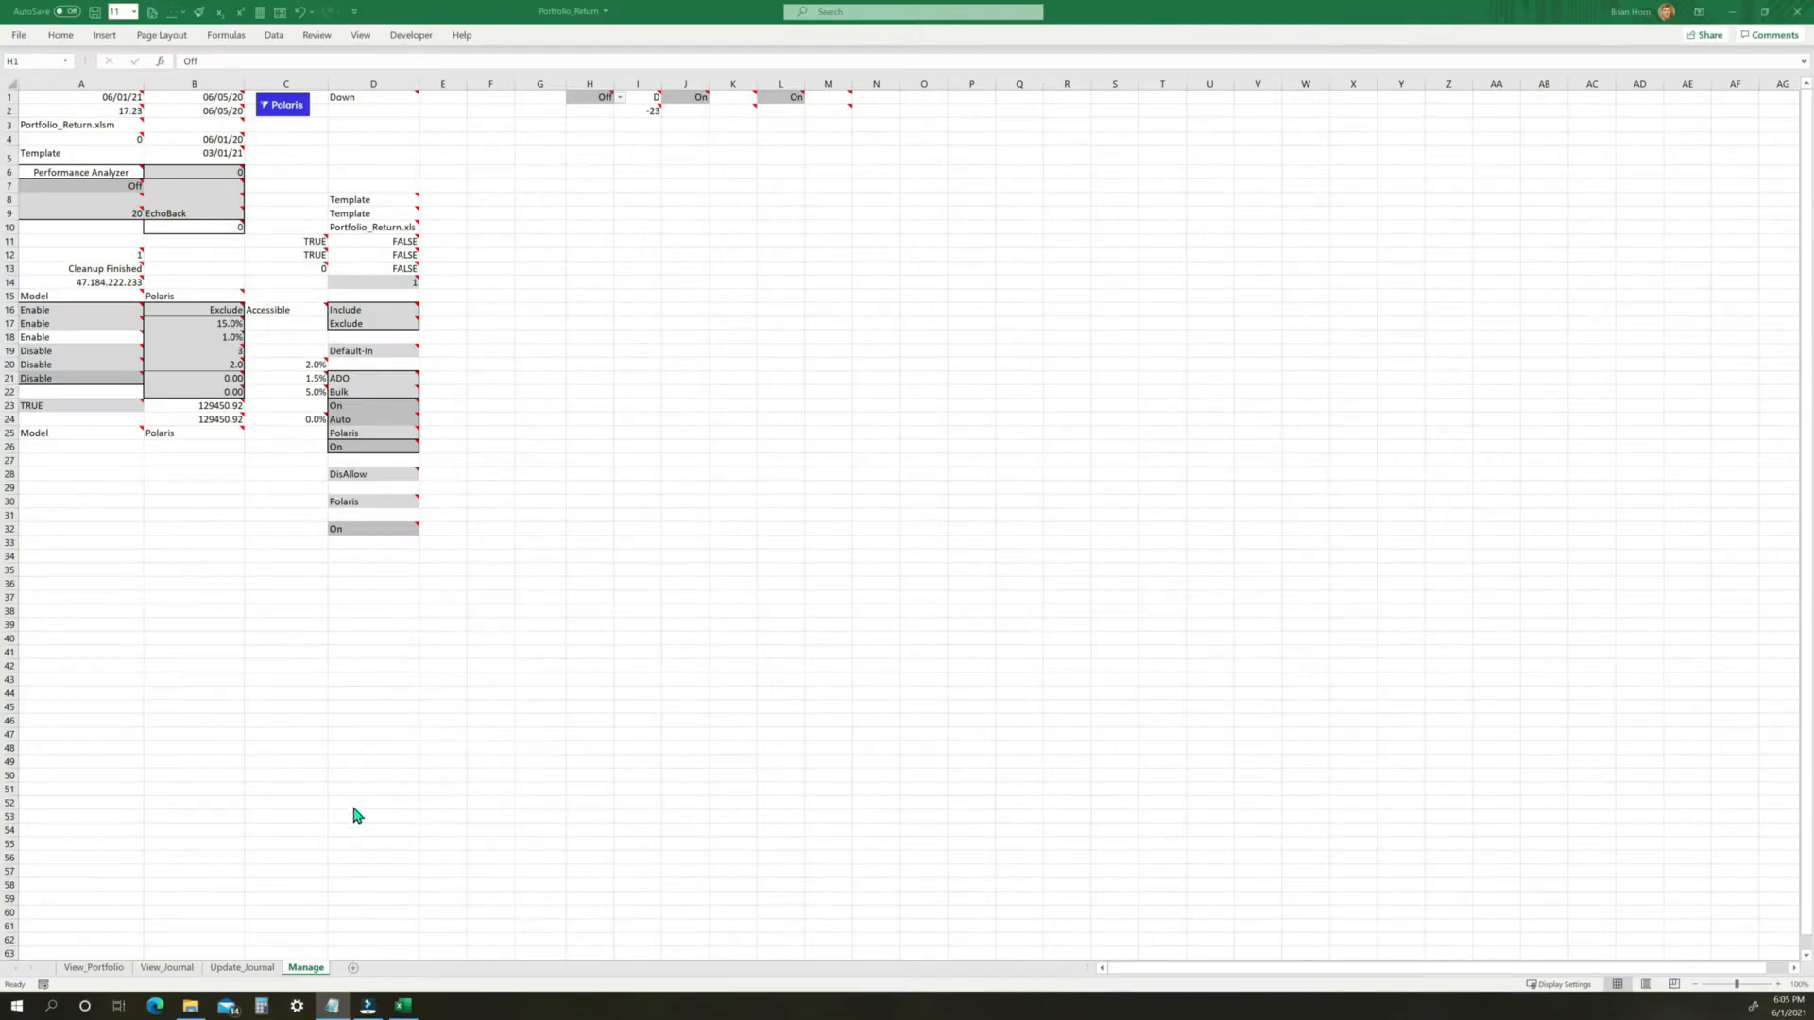
# - Set the option in cell H1 of the Manage sheet to On
pyautogui.click(620, 98)
pyautogui.click(581, 109)
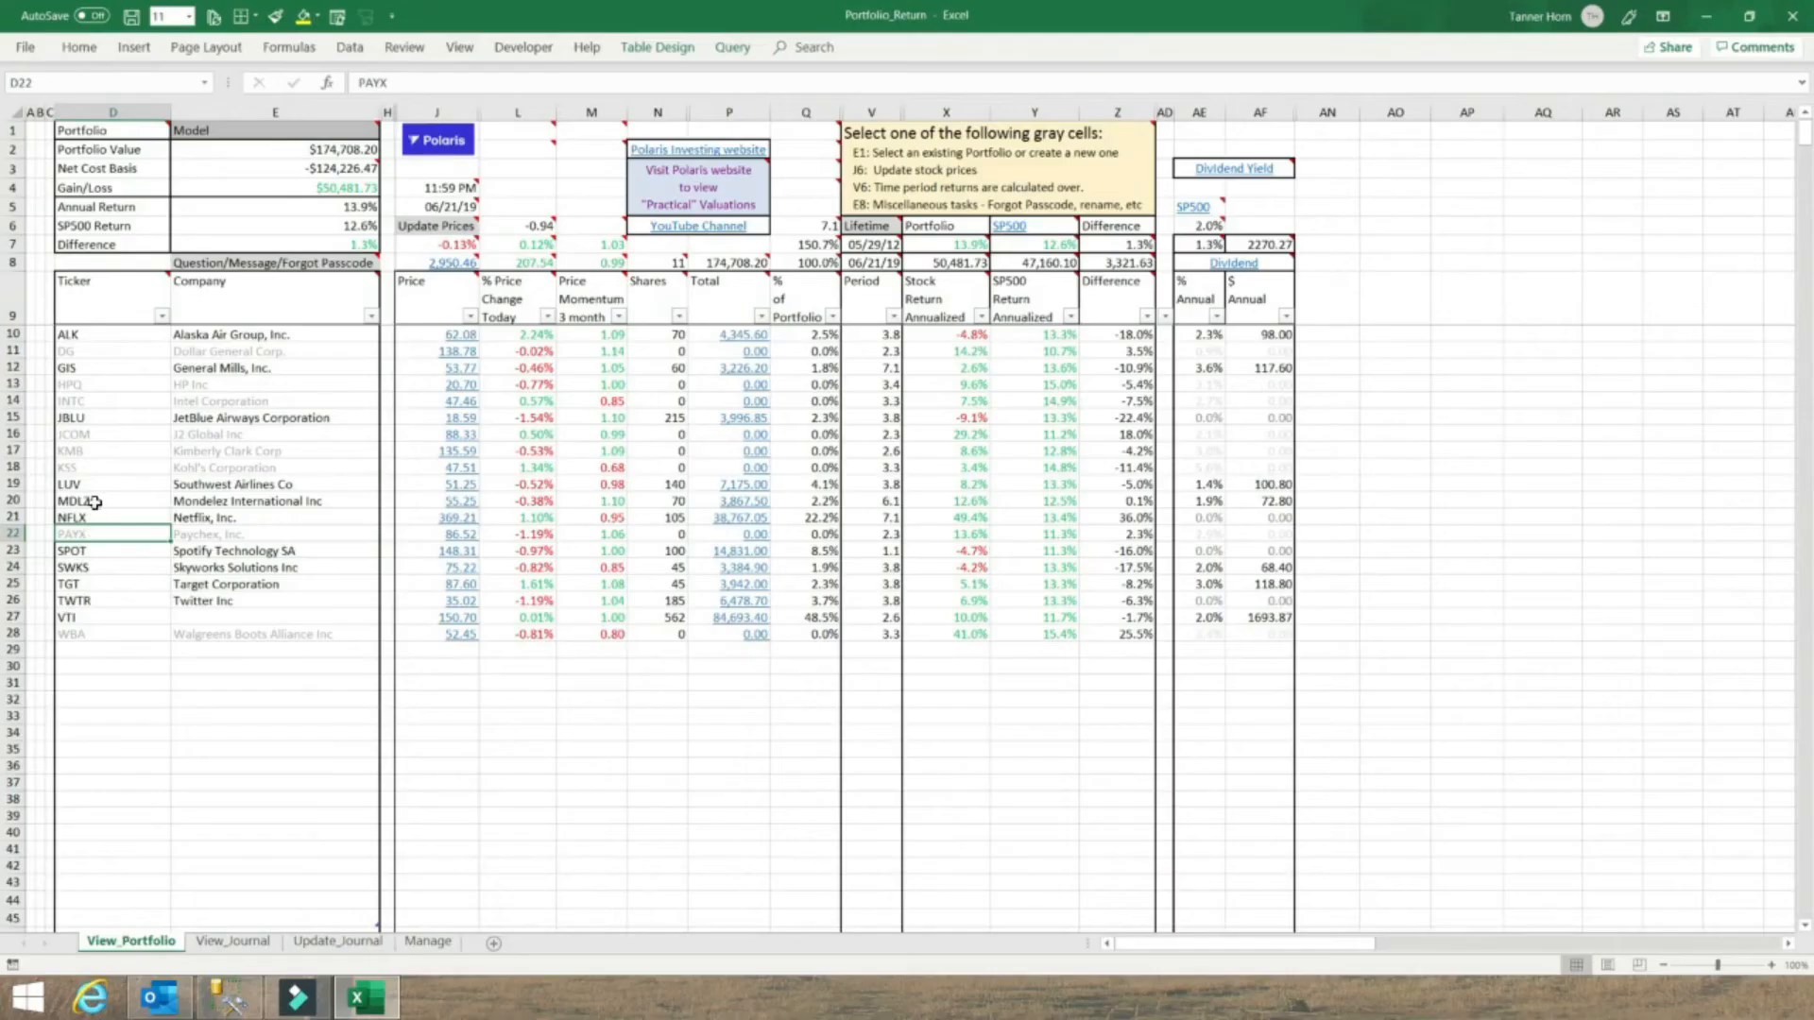
# - Highlight the MDLZ row and the LUV row of View_Portfolio by selecting their ticker cells
pyautogui.click(83, 501)
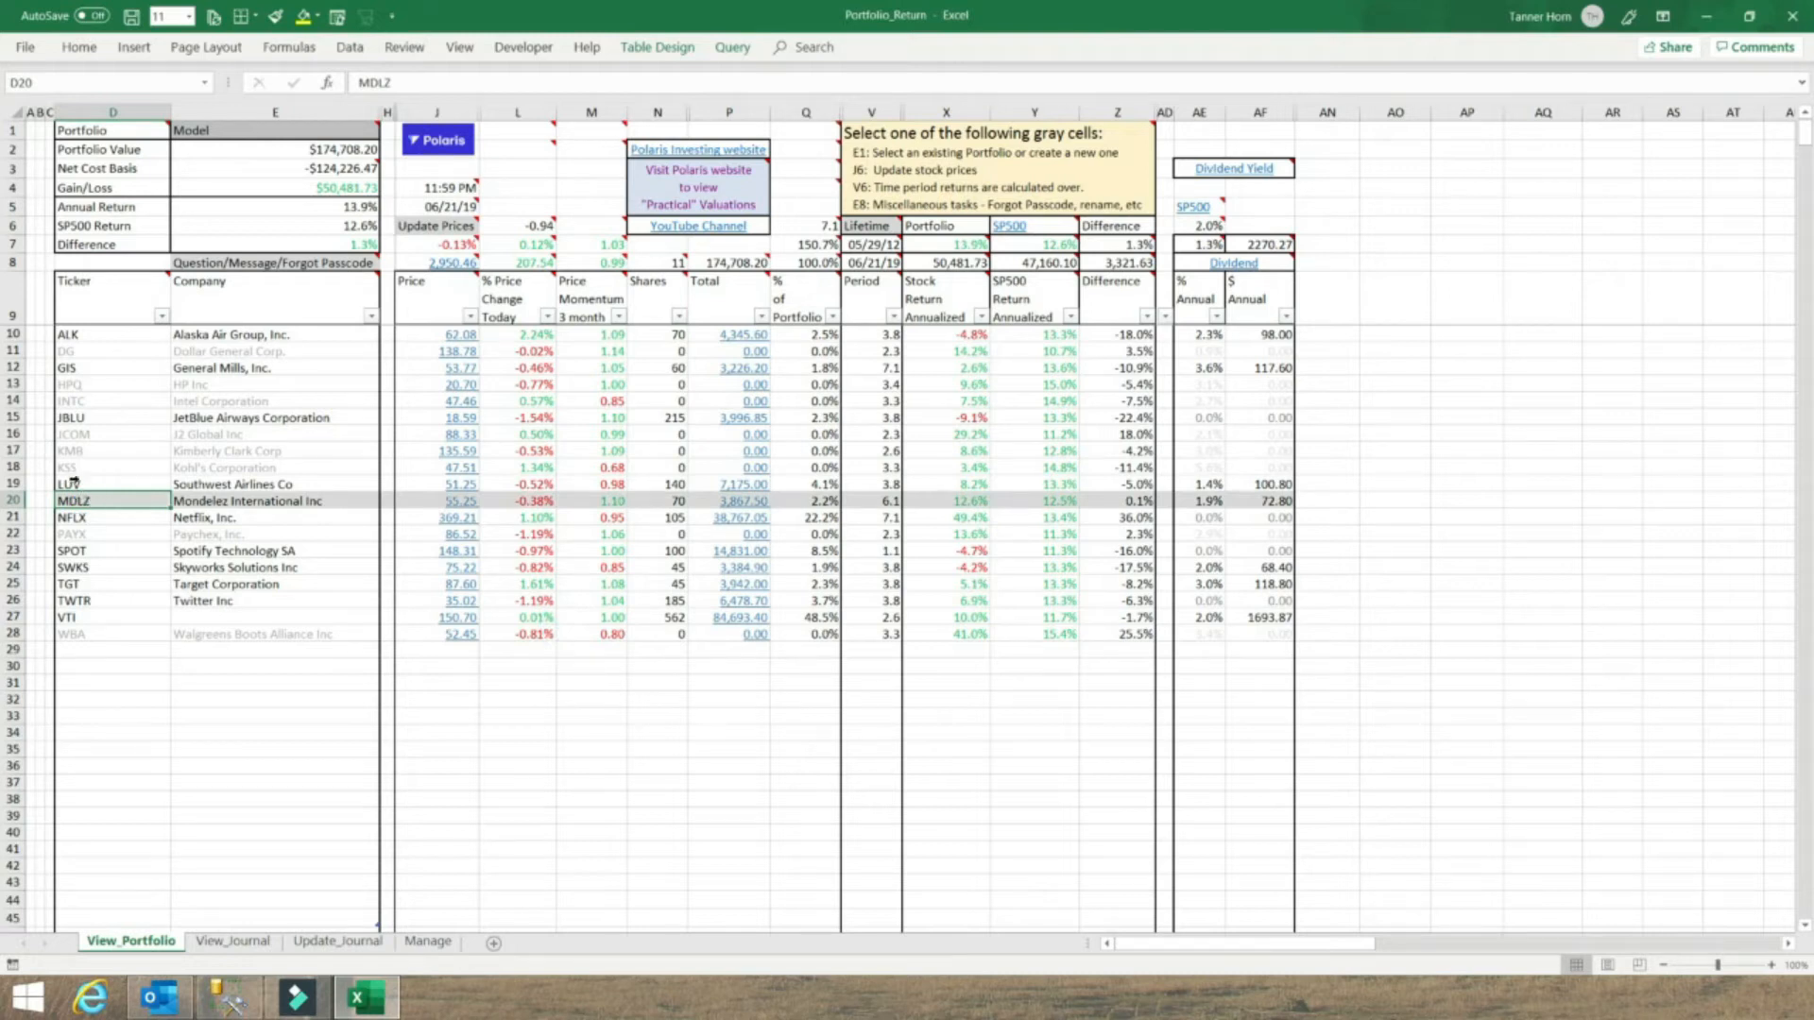
pyautogui.moveTo(76, 482); pyautogui.dragTo(180, 488)
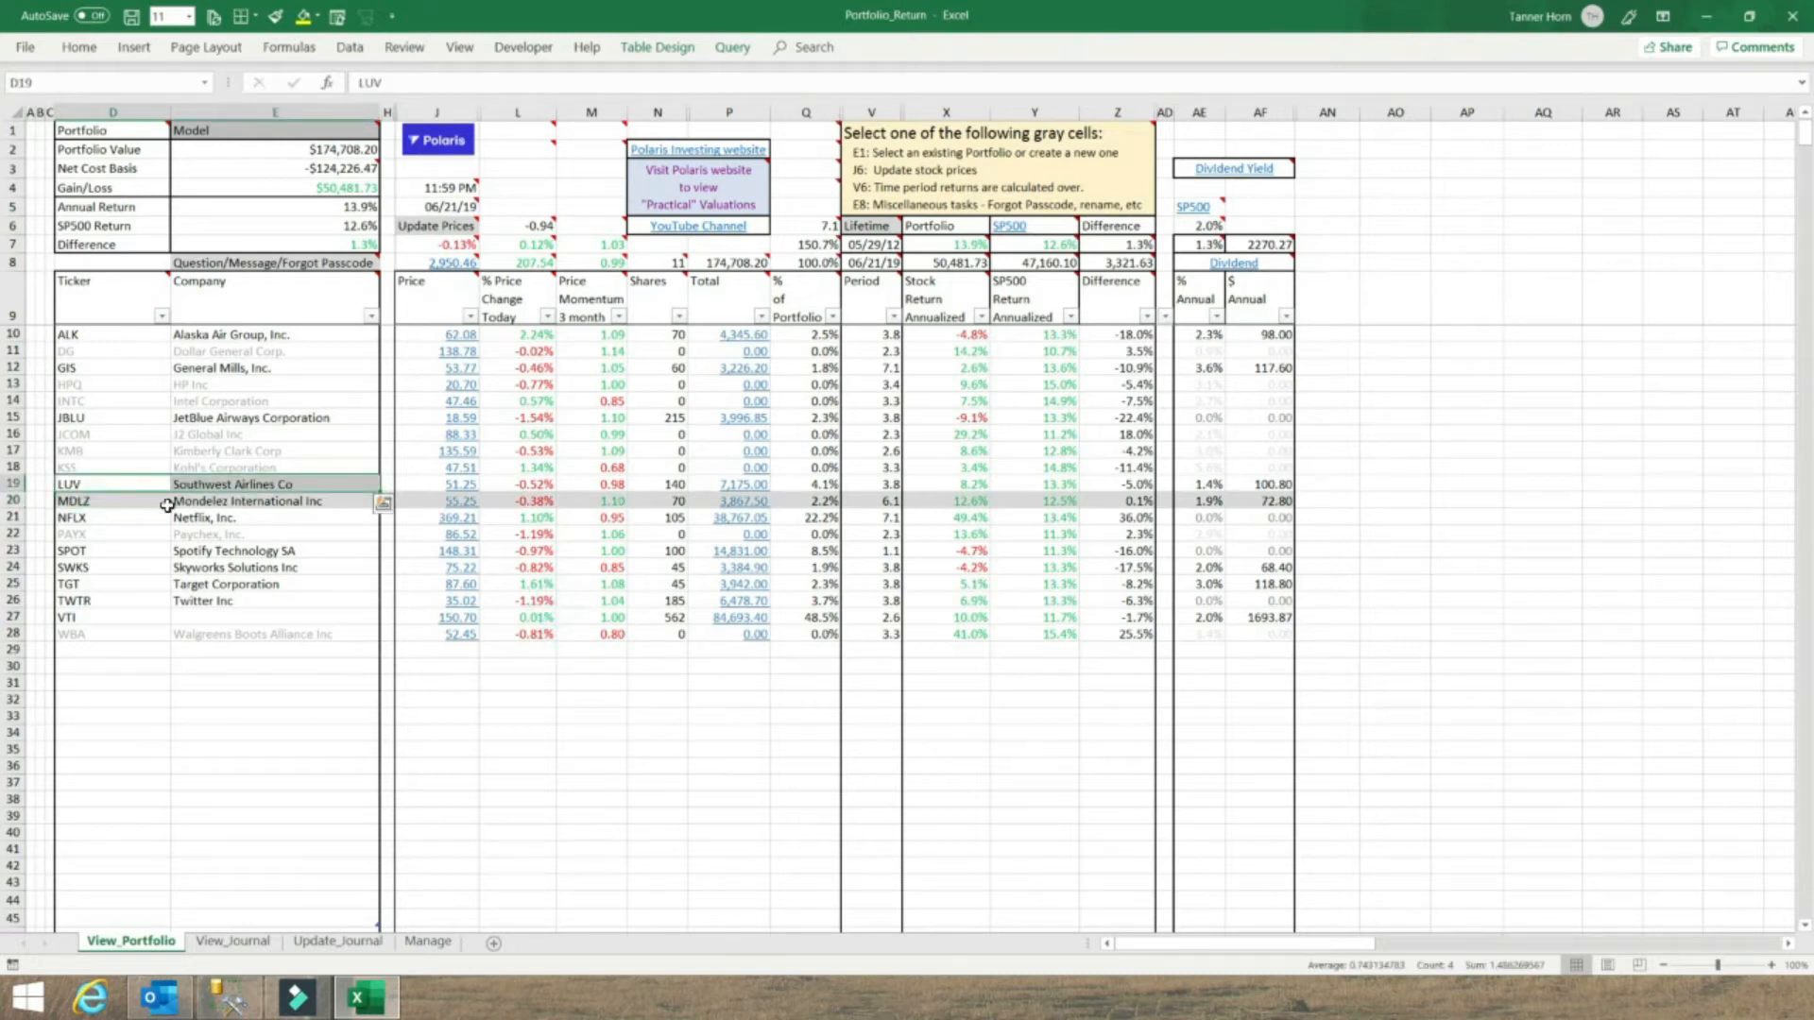
pyautogui.click(83, 485)
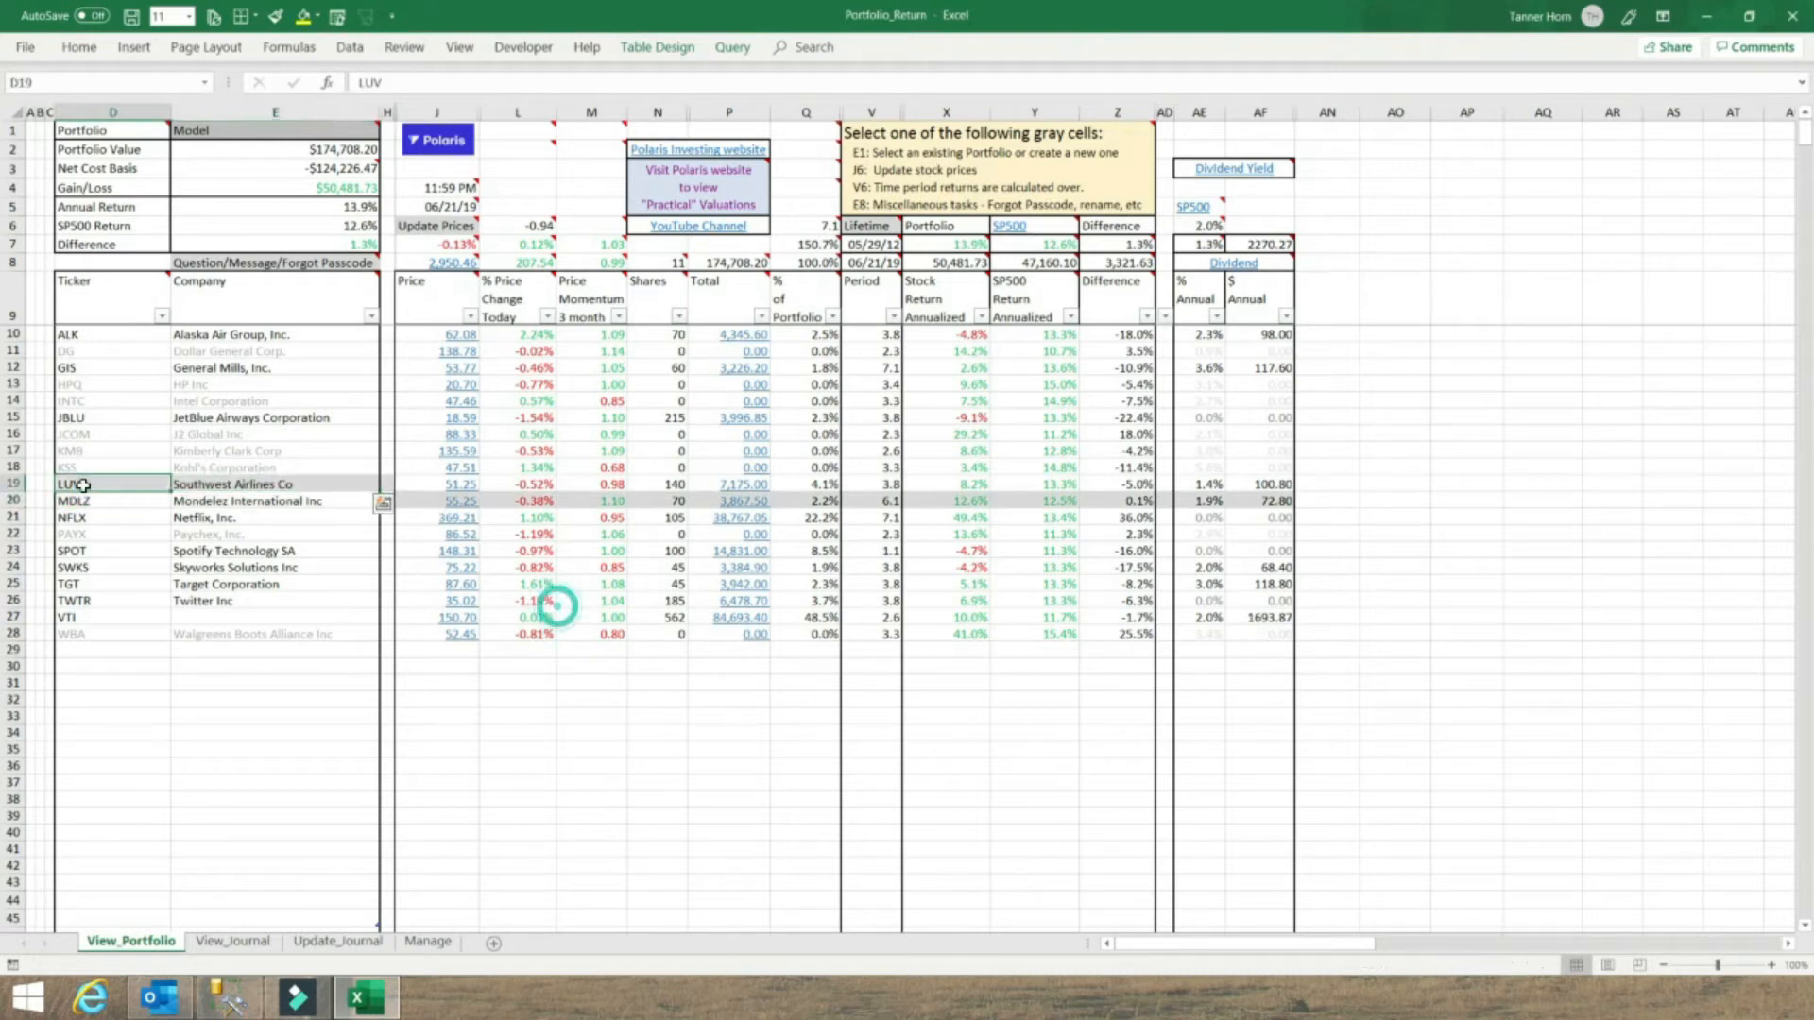
pyautogui.click(276, 485)
pyautogui.click(464, 486)
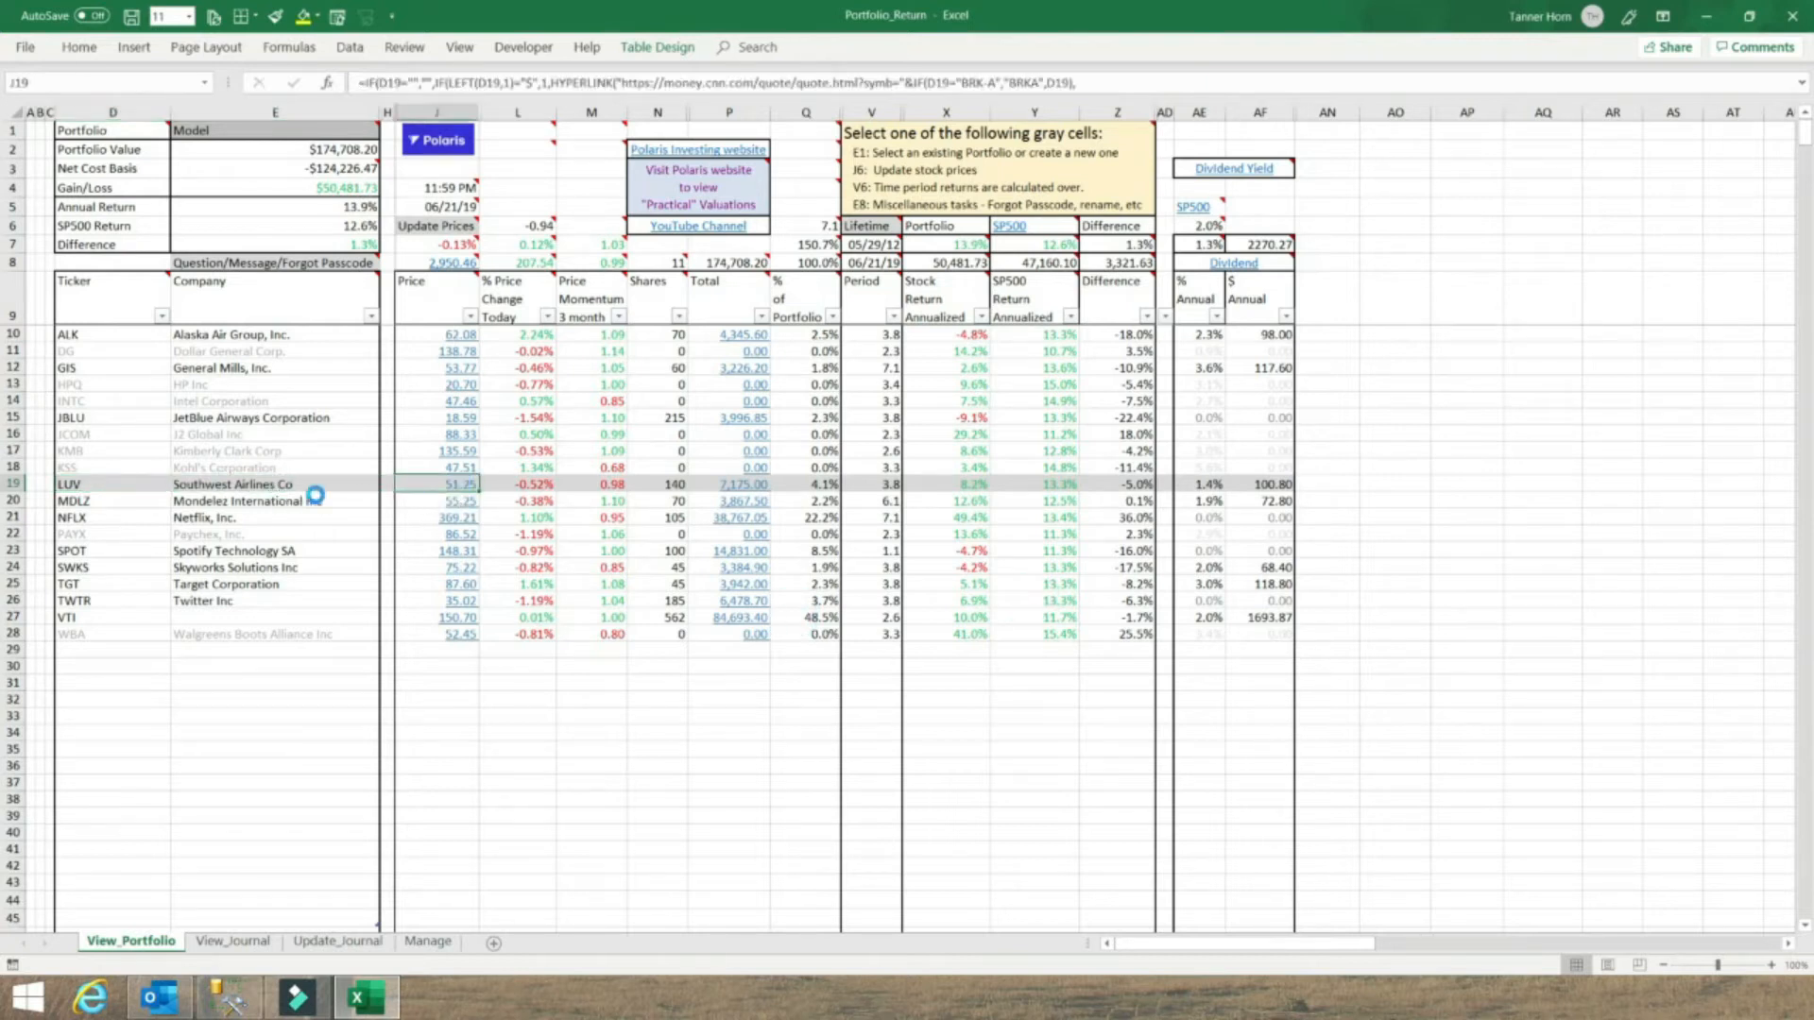
# - Remove the LUV row highlight, highlight the JBLU row, and select the Ticker header to read its note
pyautogui.click(82, 484)
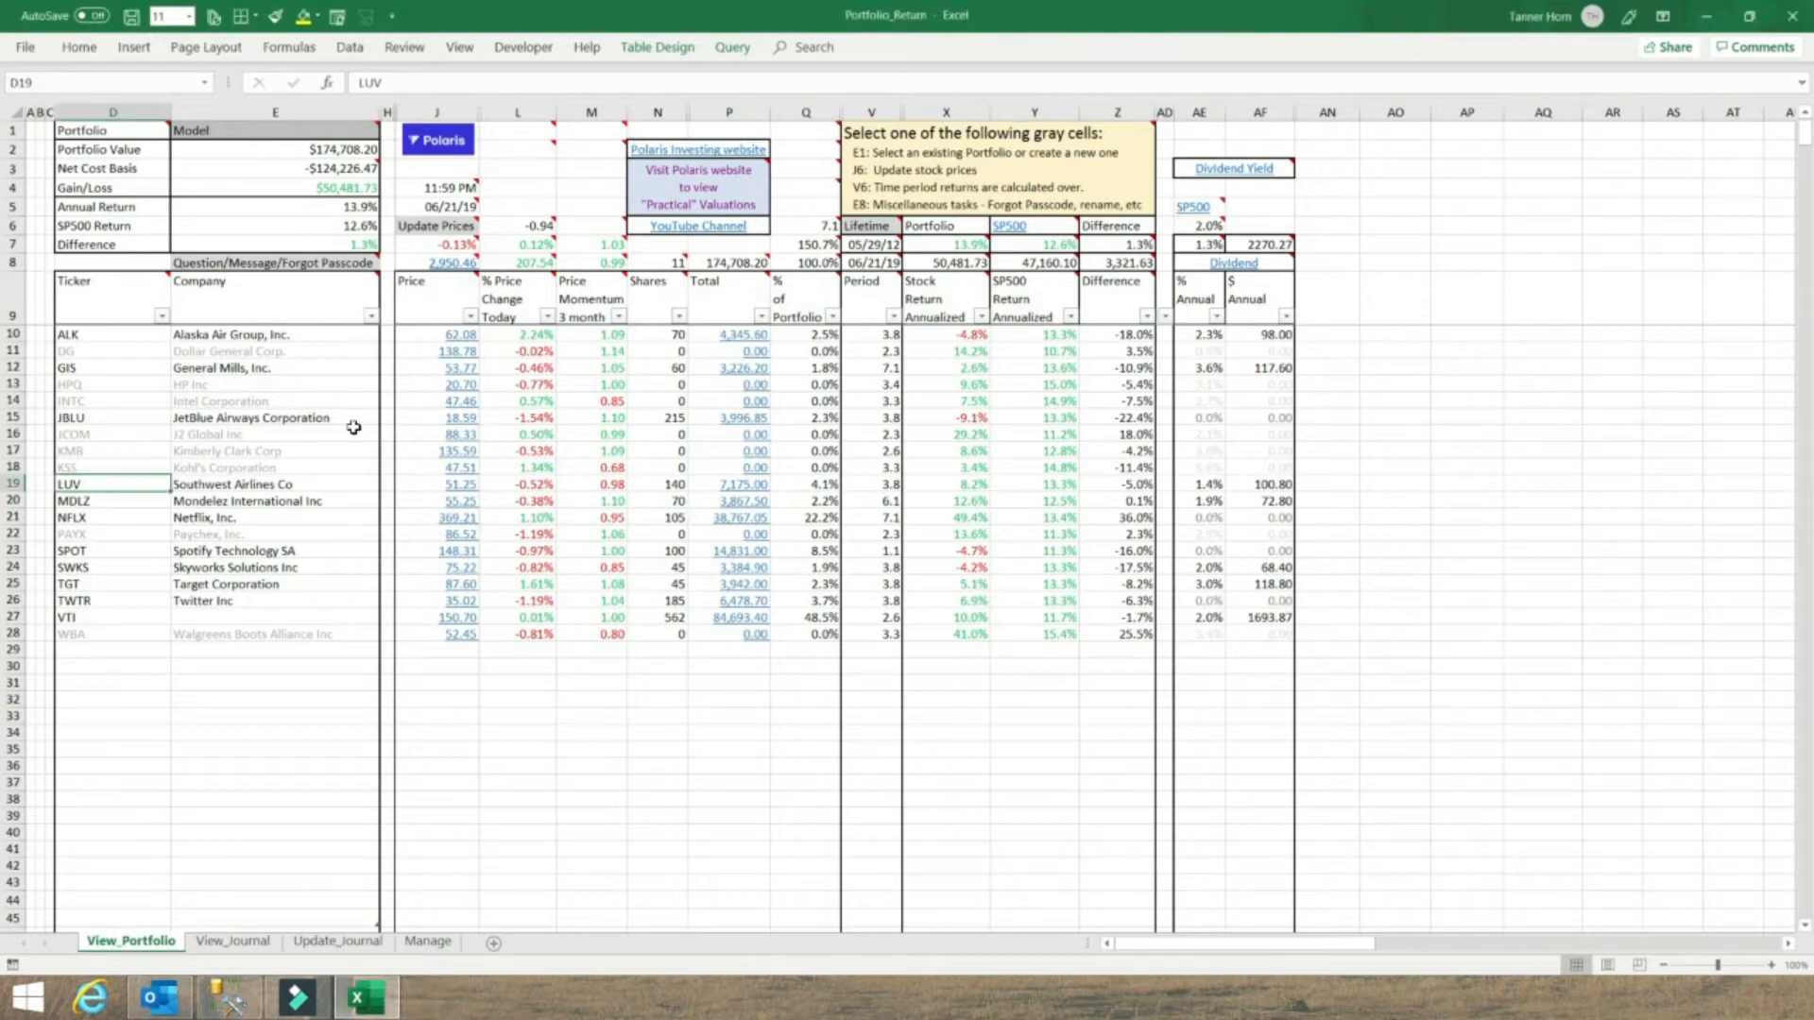
pyautogui.click(95, 419)
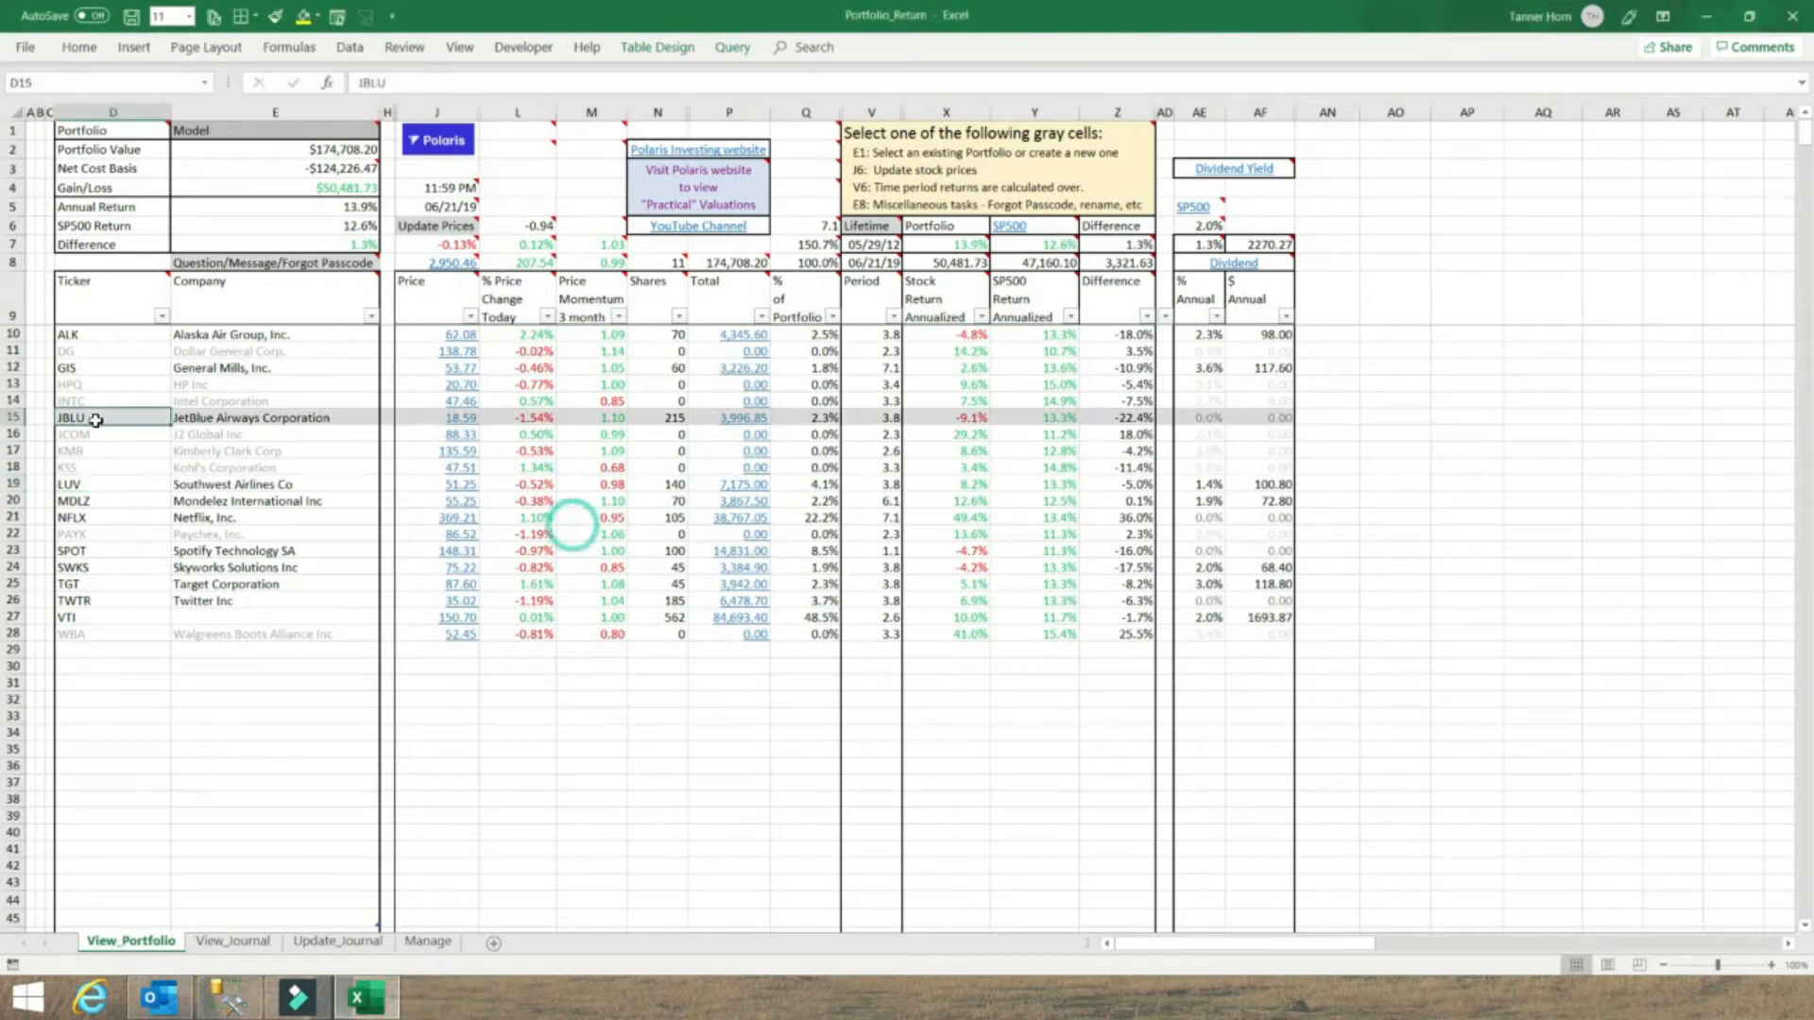
pyautogui.click(87, 298)
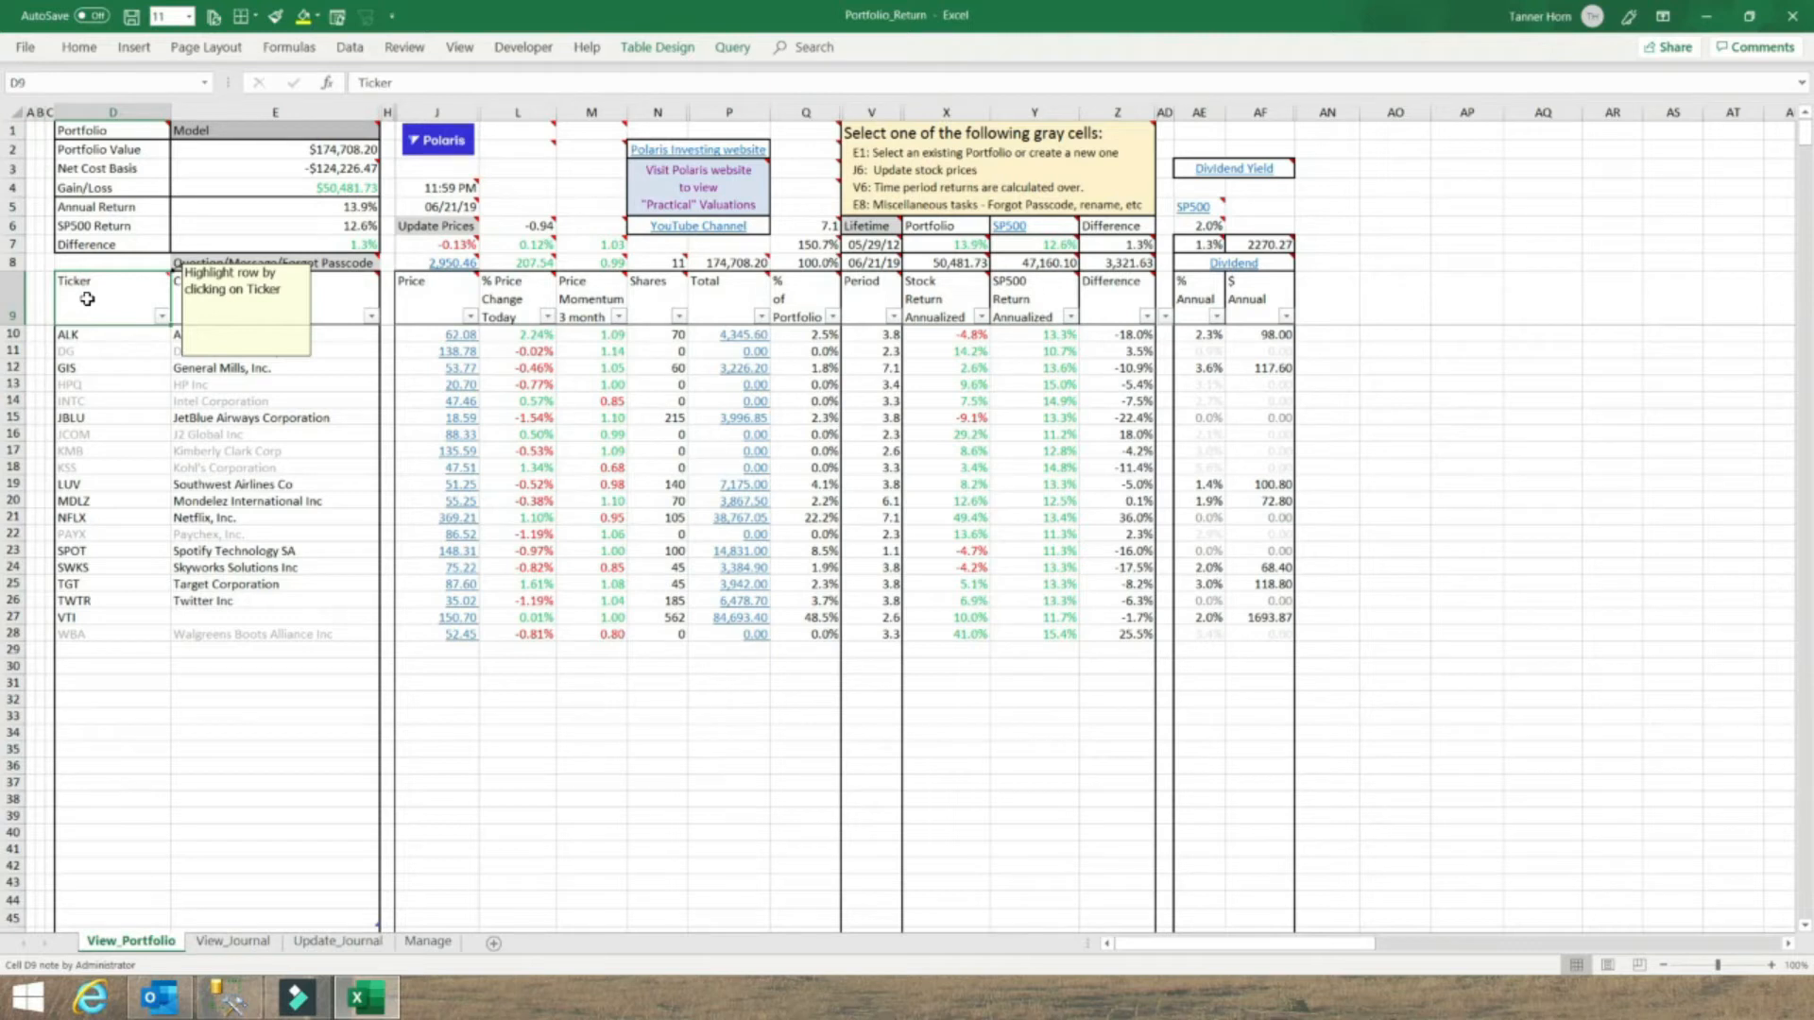
# - On View_Journal, toggle the row highlight of the 08/01/12 GIS entry on and off through its ticker, and open Update_Journal
pyautogui.click(233, 942)
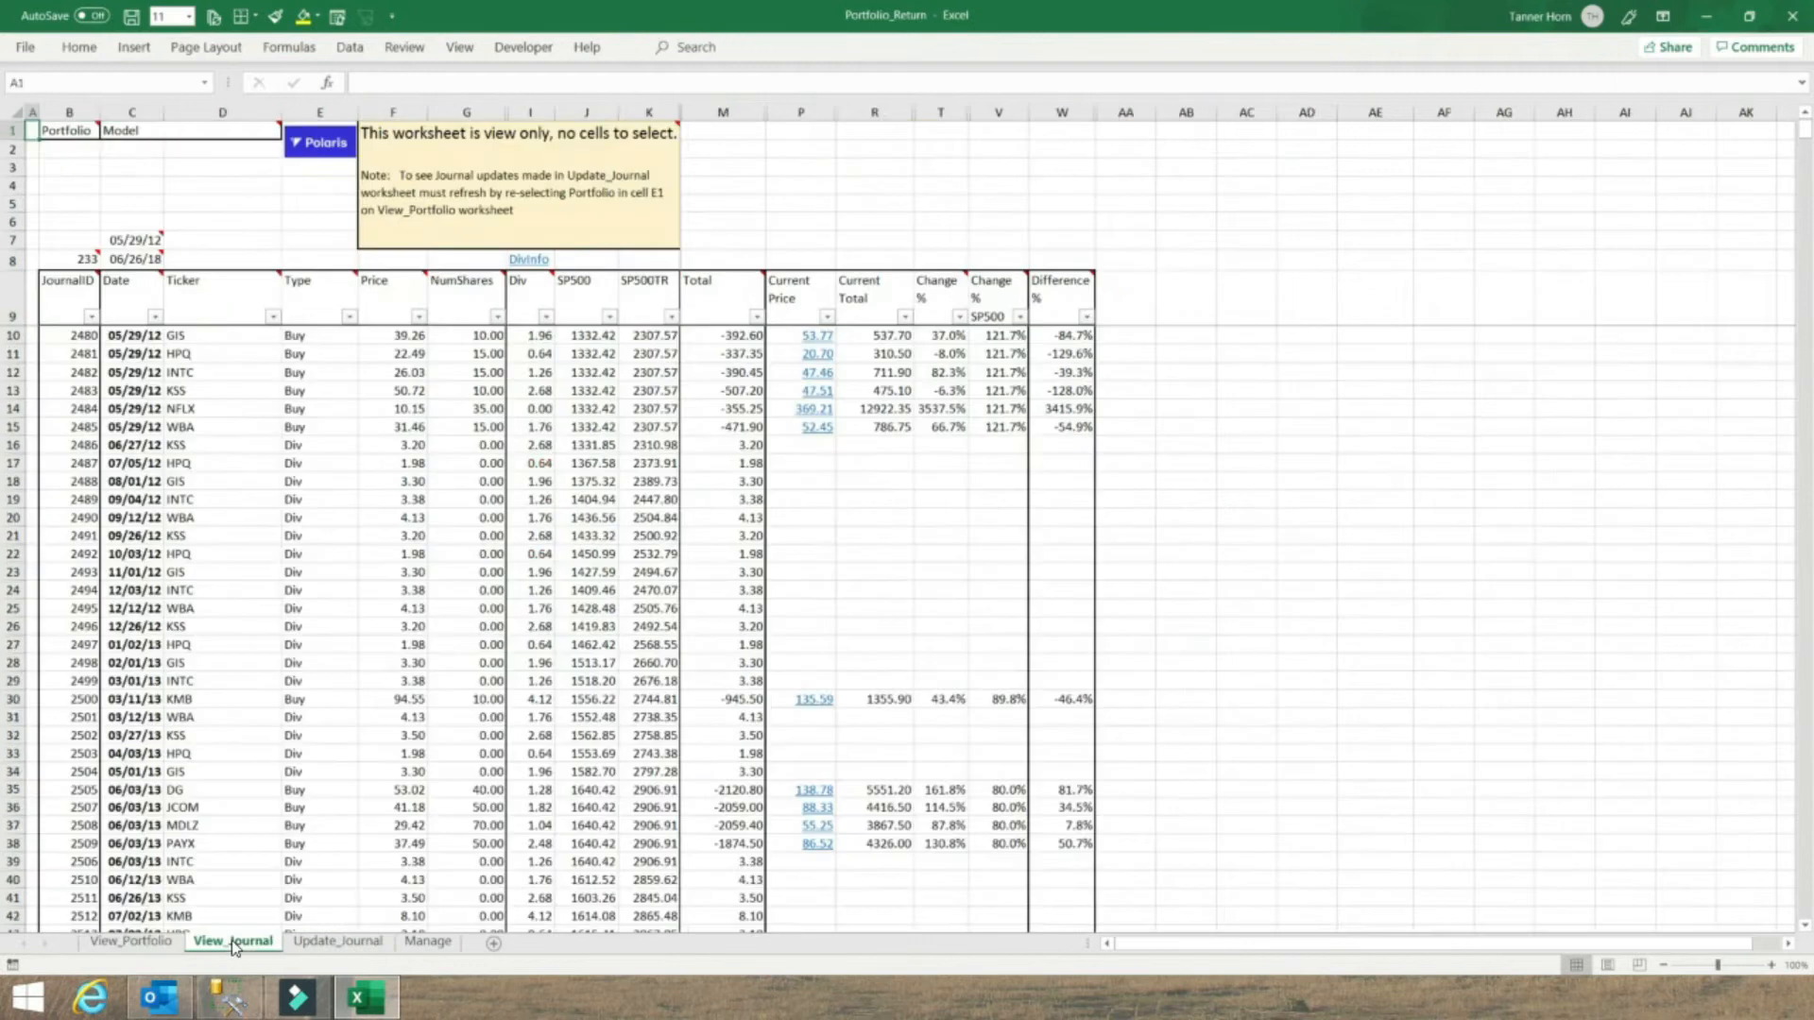
pyautogui.click(133, 484)
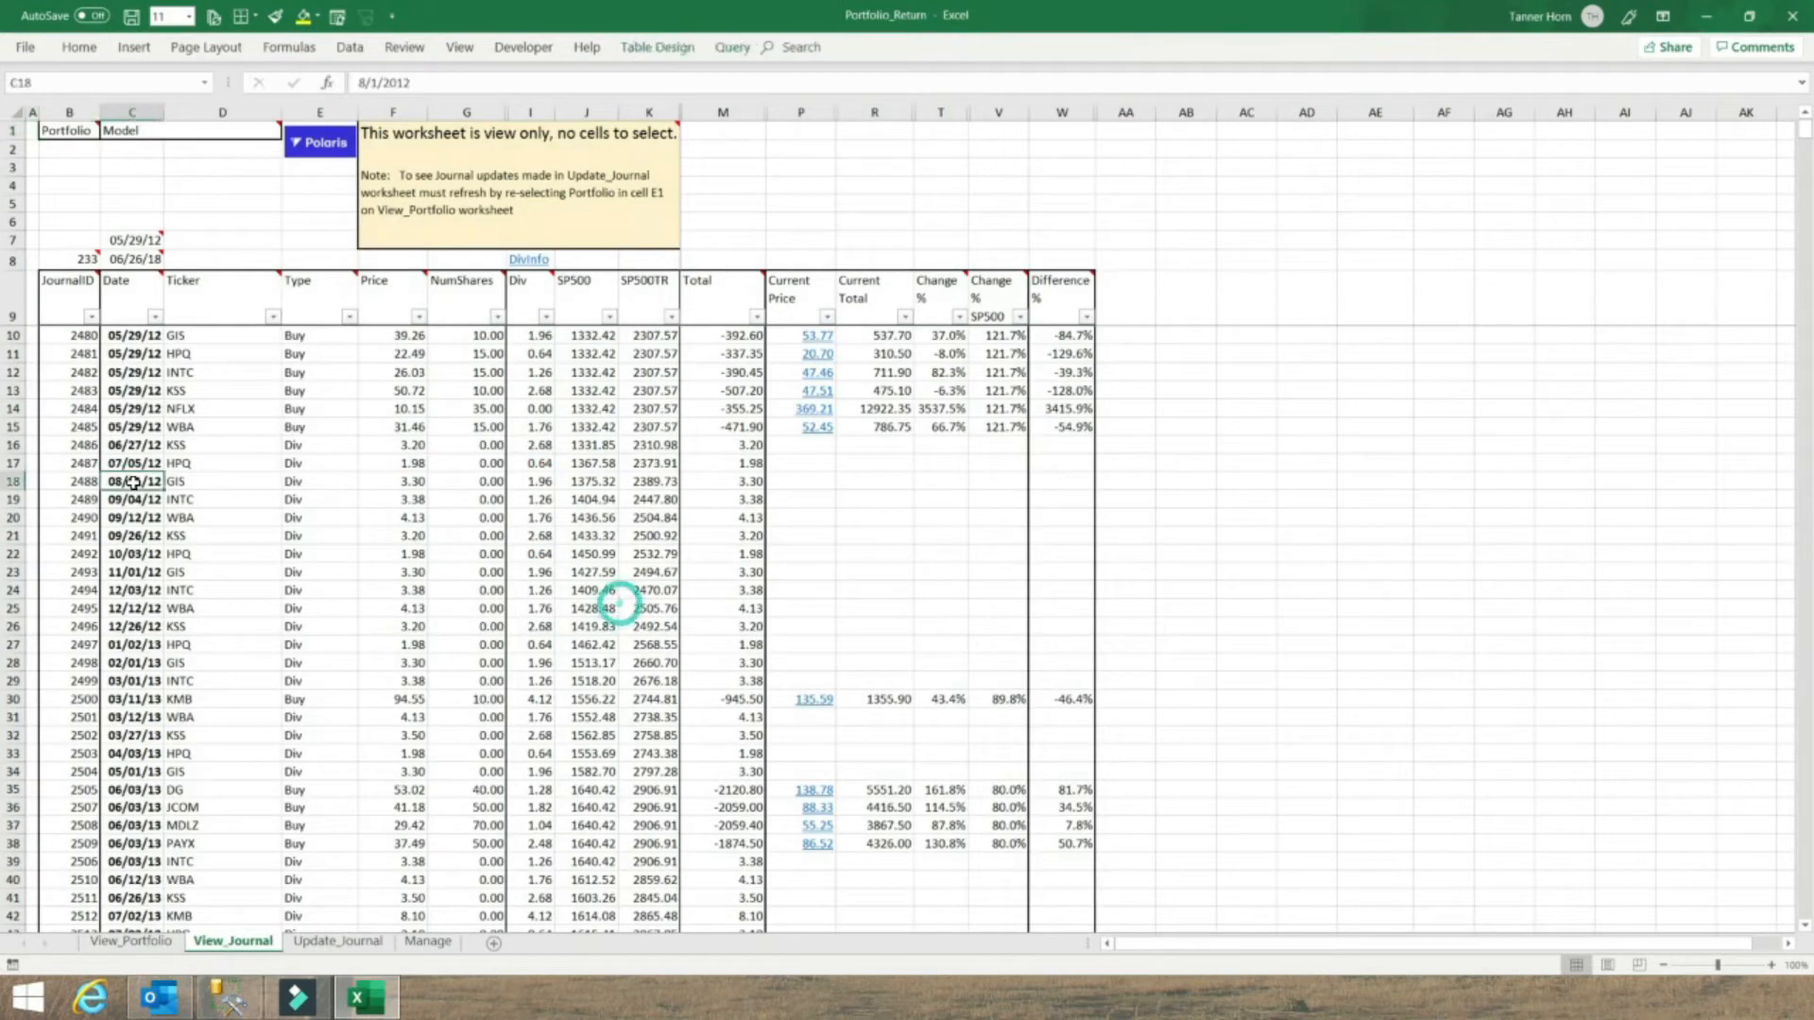
pyautogui.click(193, 488)
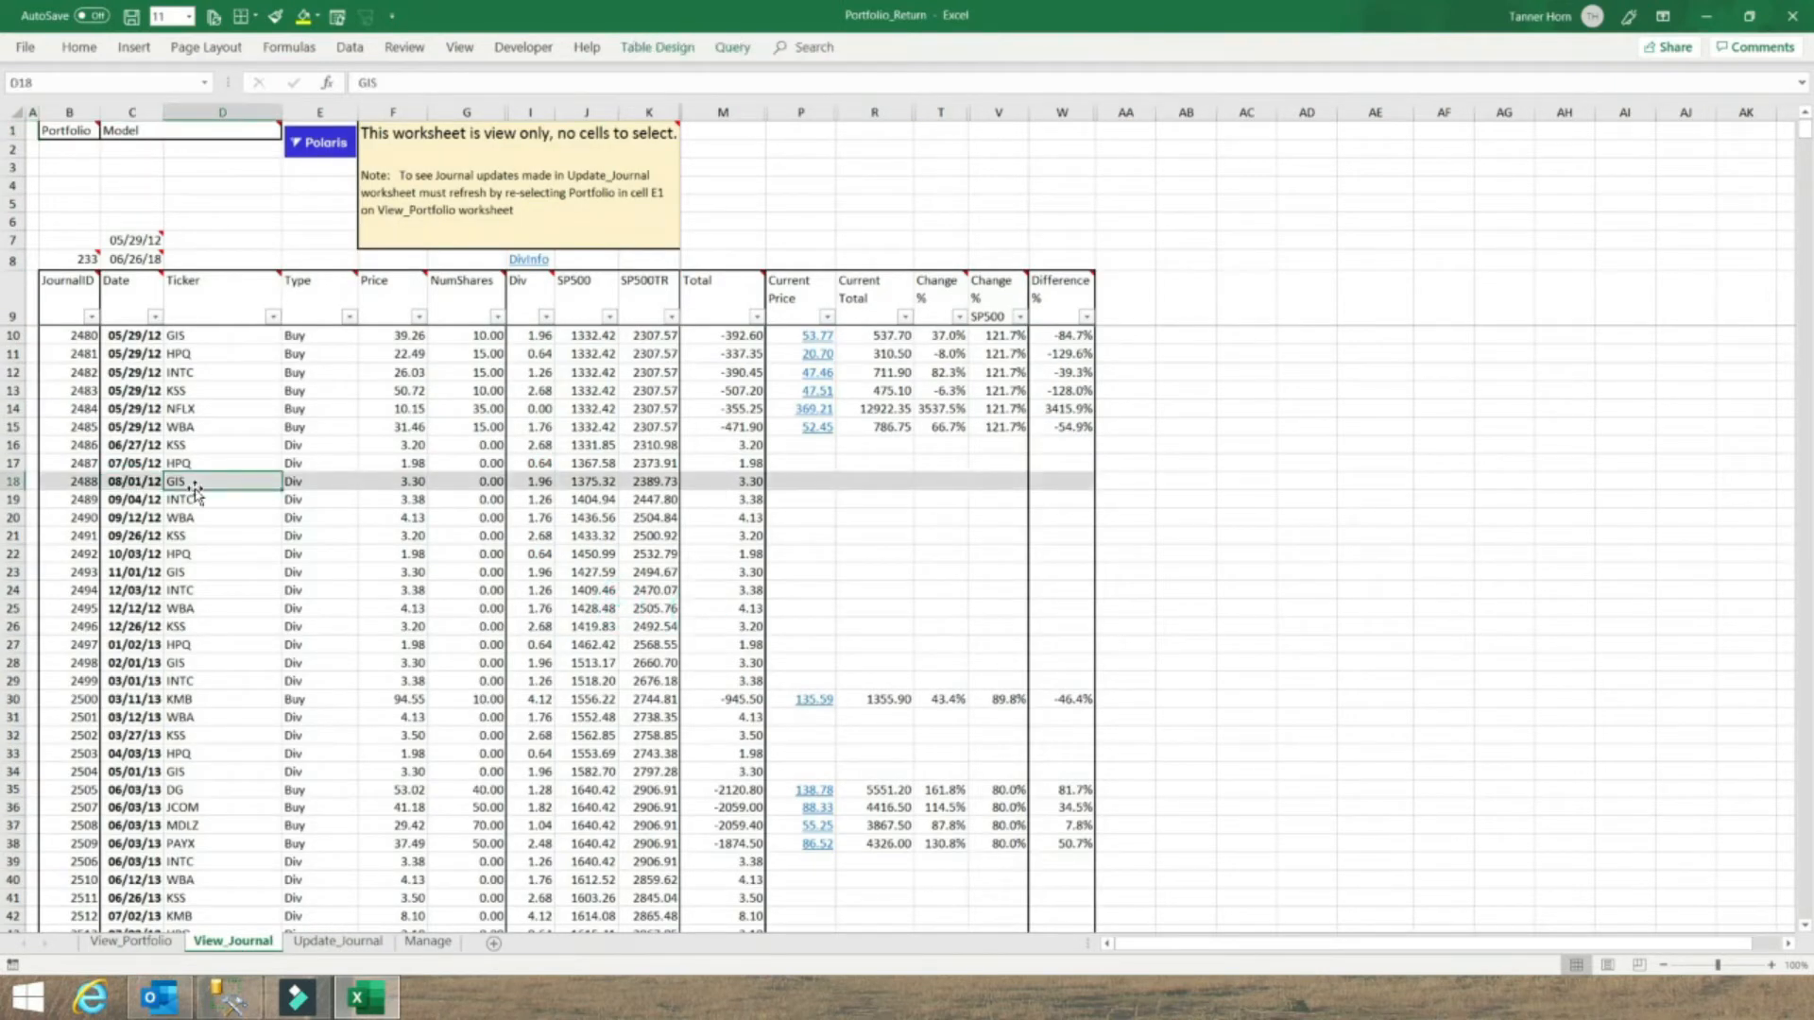
pyautogui.click(296, 504)
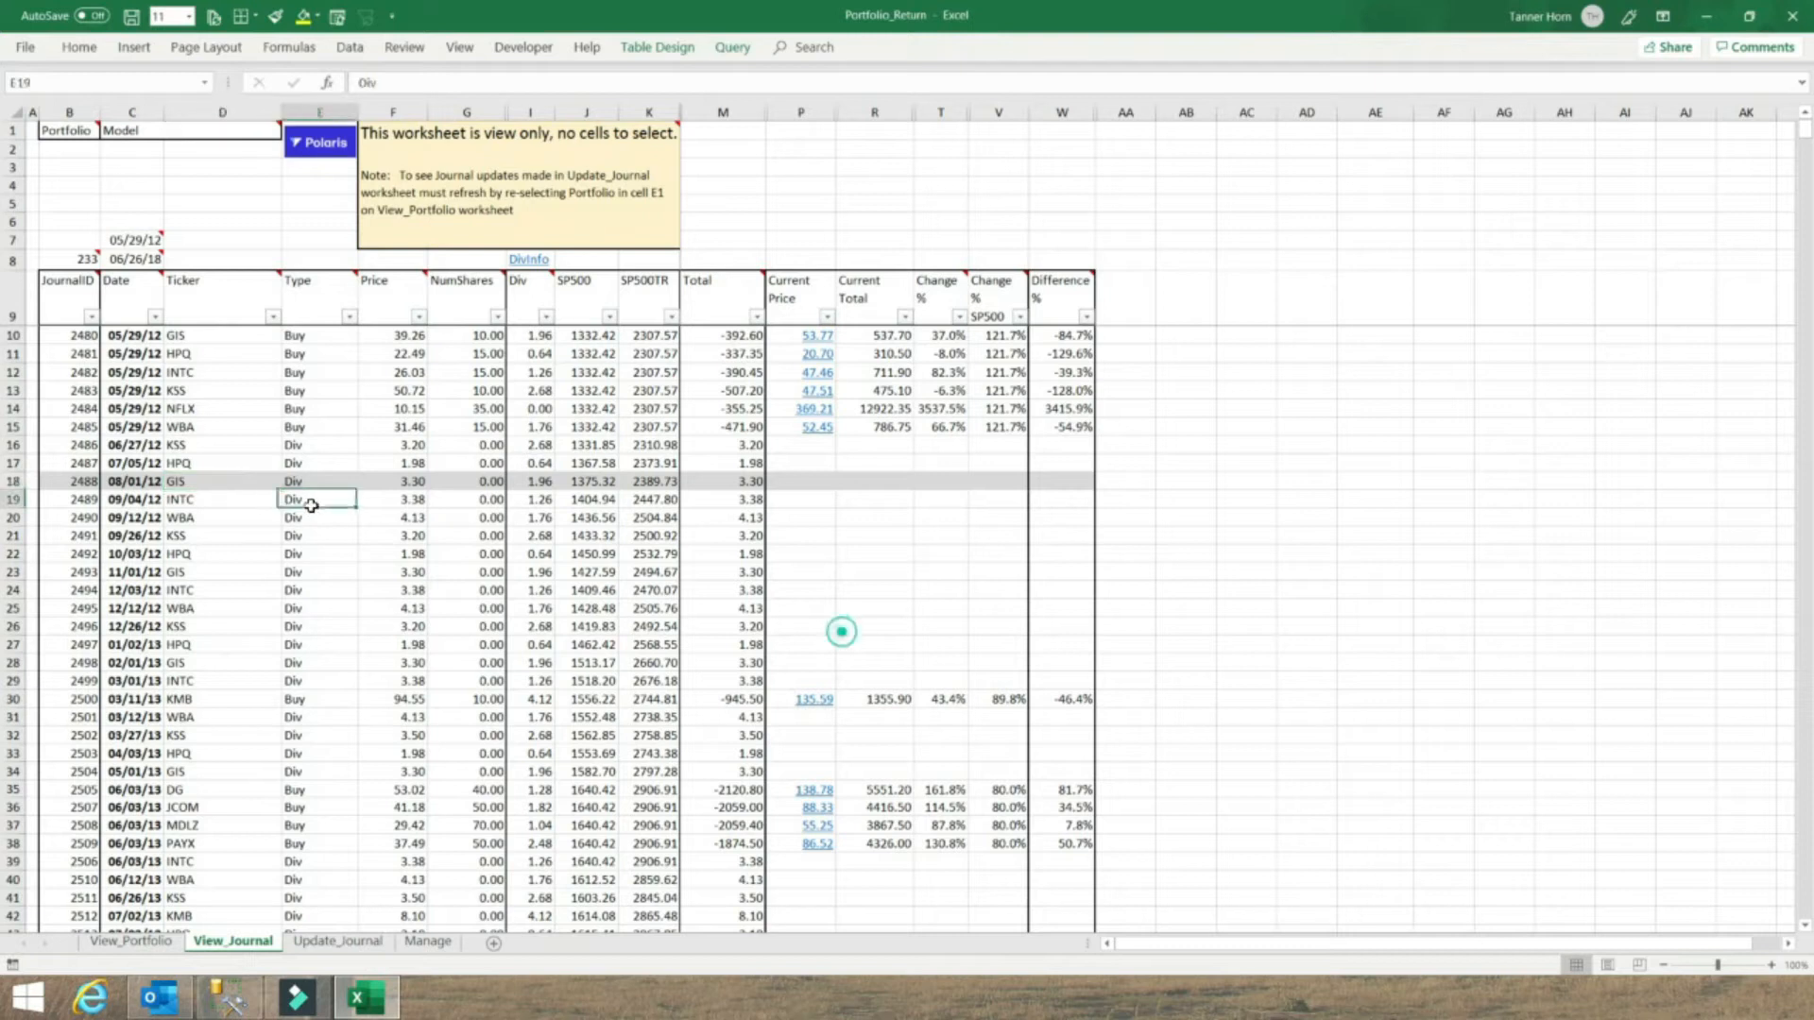
pyautogui.click(195, 484)
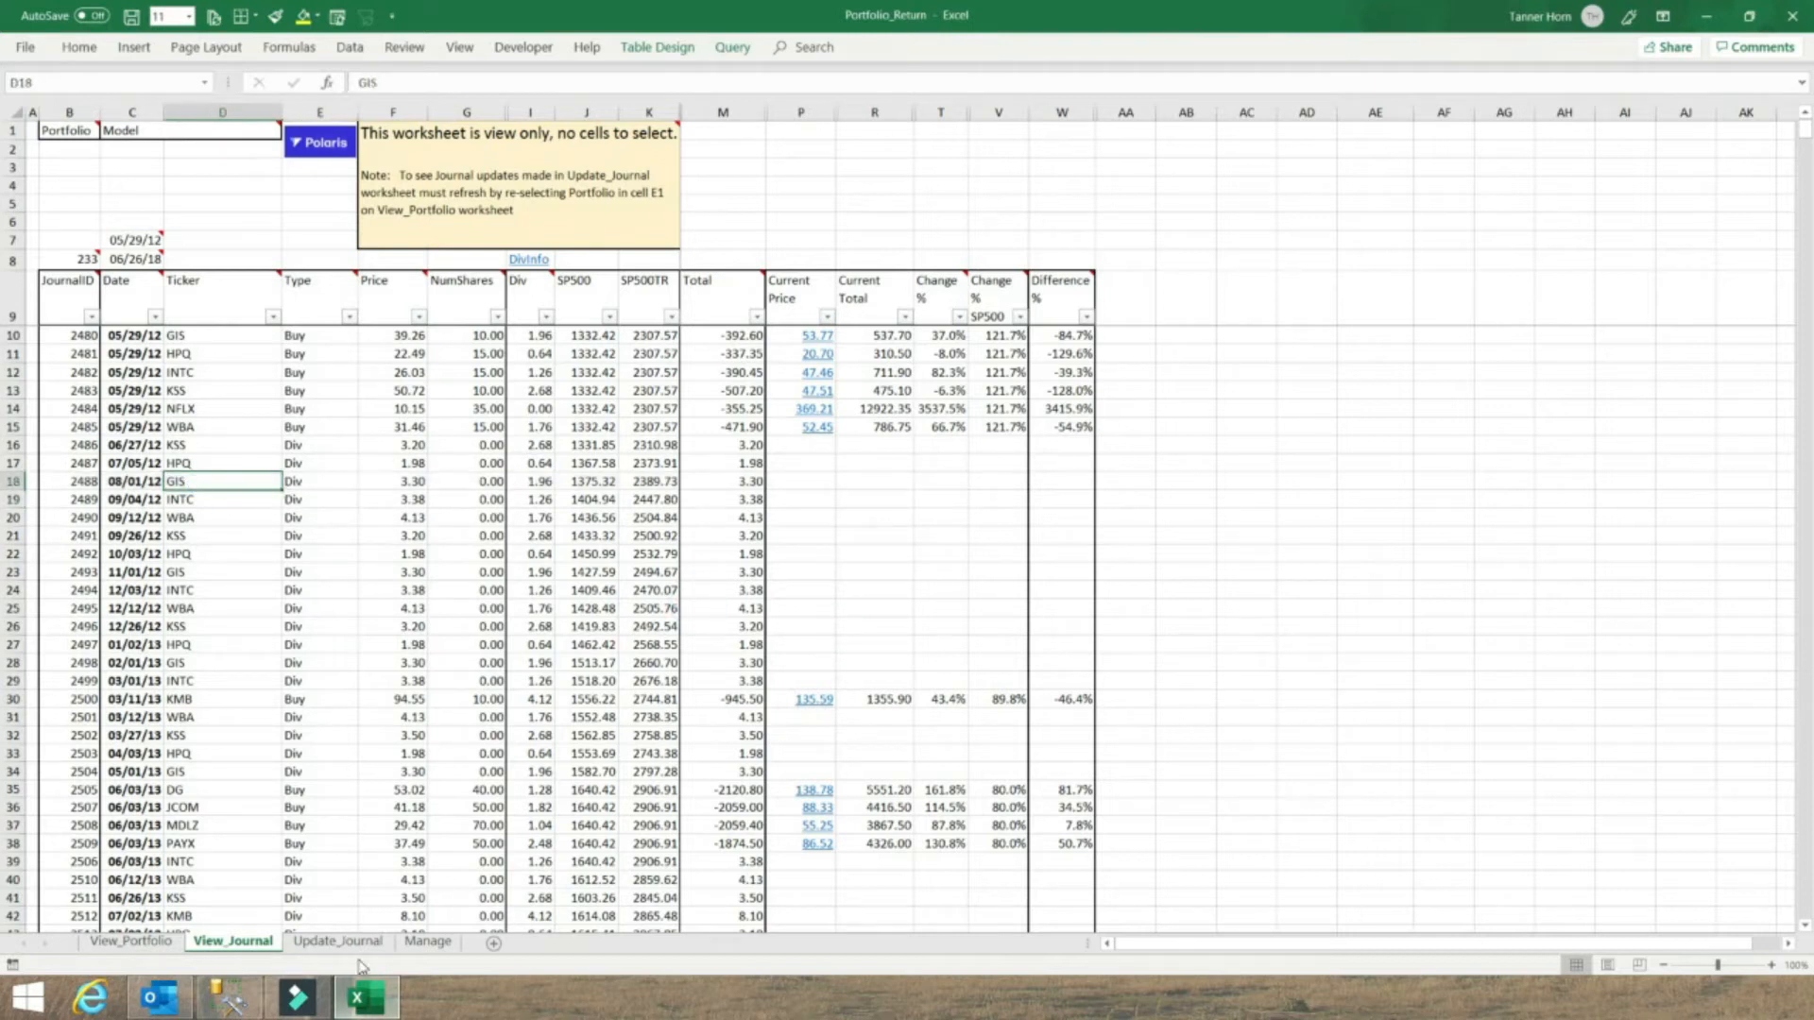
pyautogui.click(338, 941)
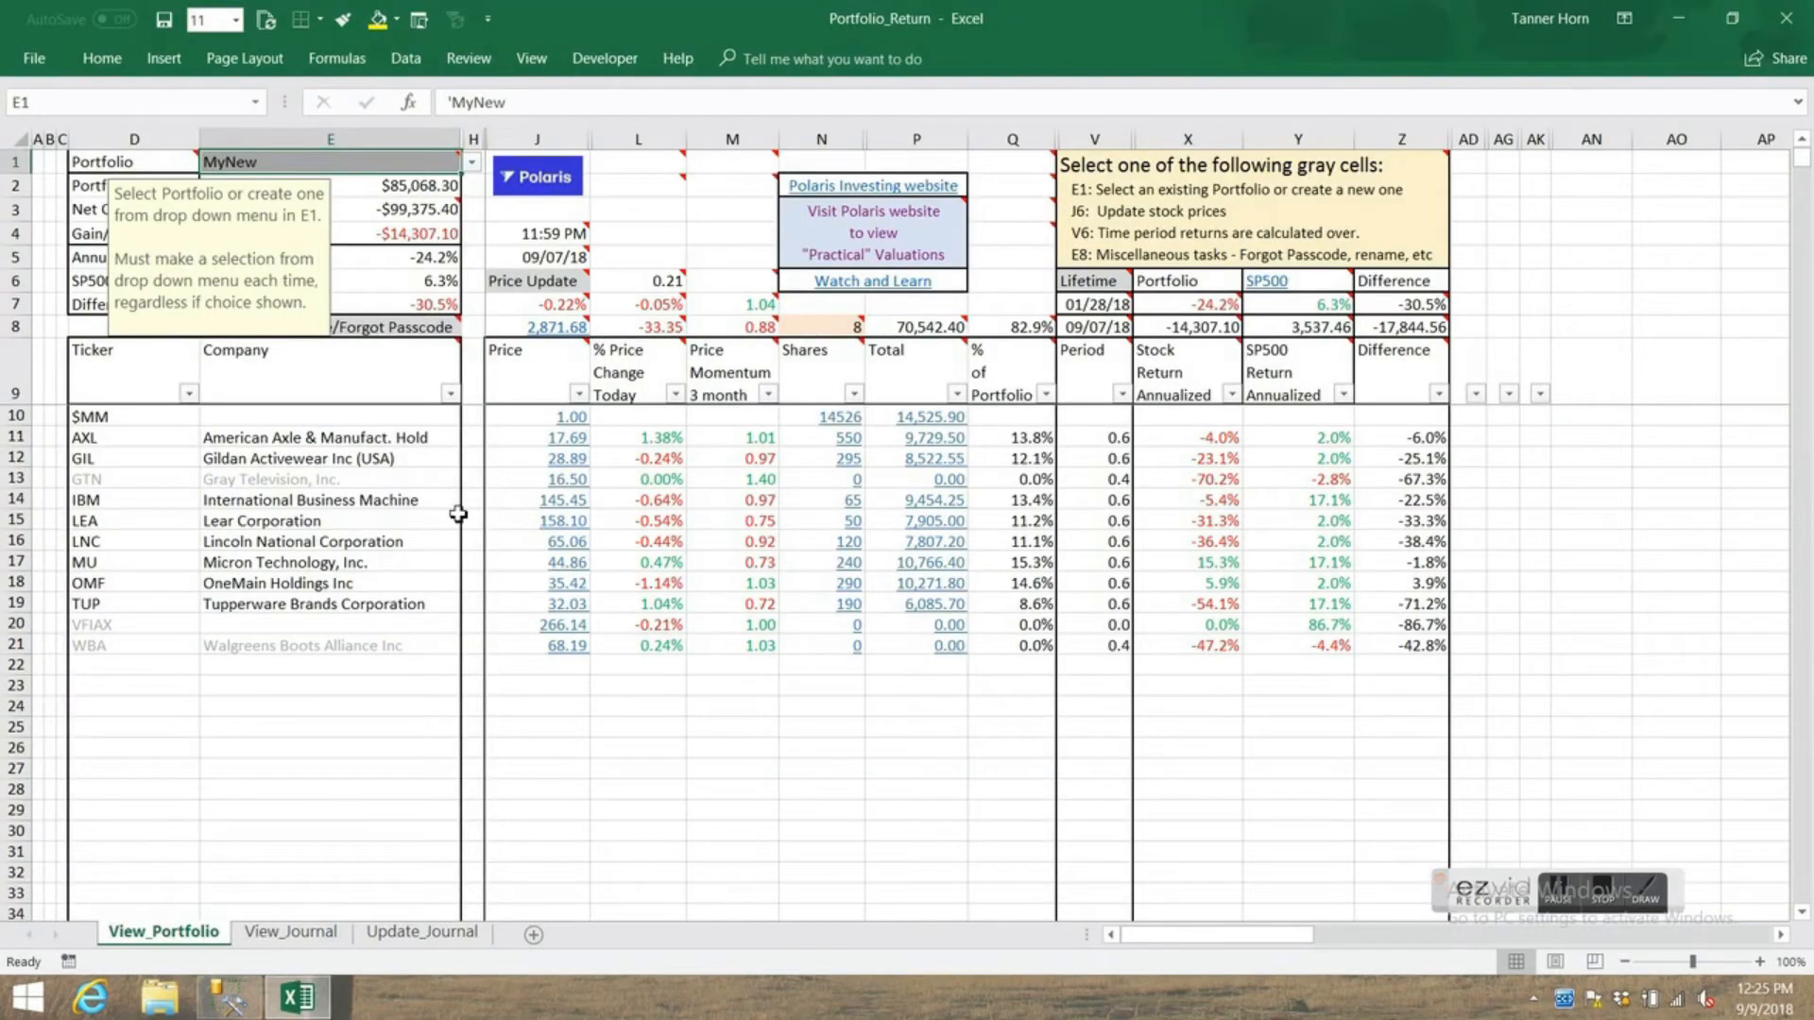
# - Clear the portfolio selection in cell E1 of View_Portfolio by choosing the blank entry
pyautogui.click(472, 164)
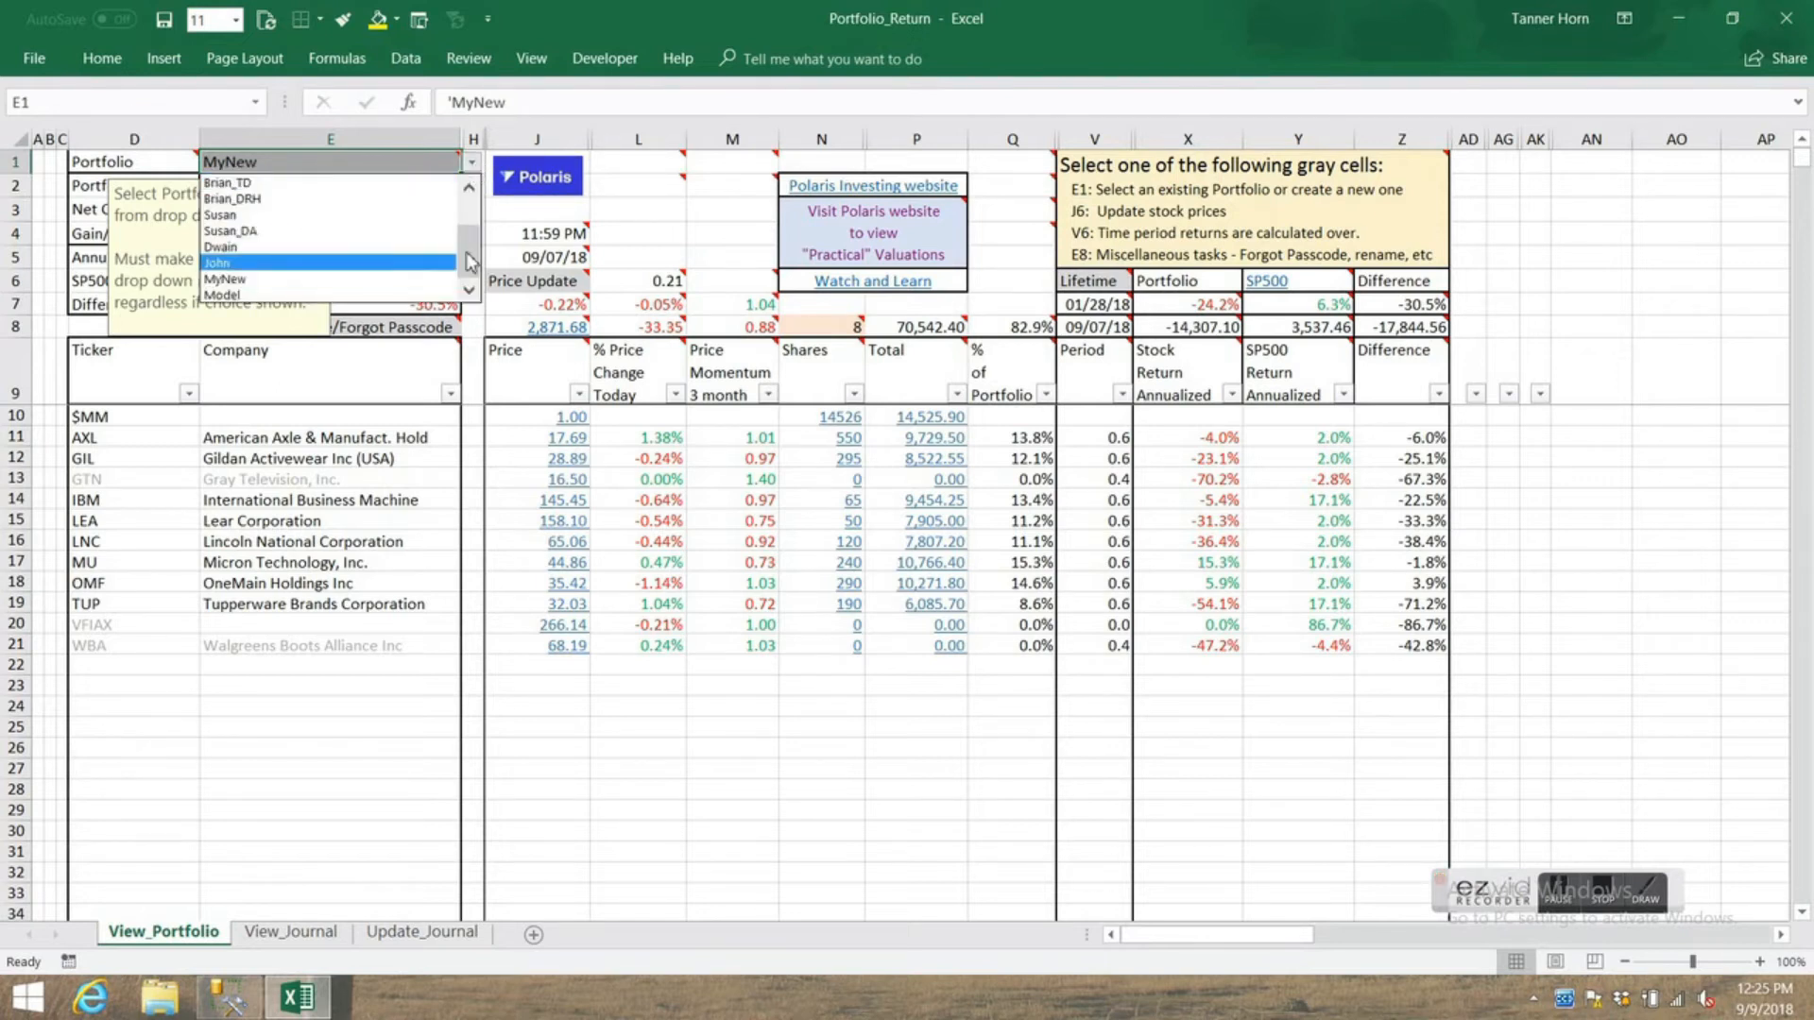
pyautogui.scroll(1, 472, 261)
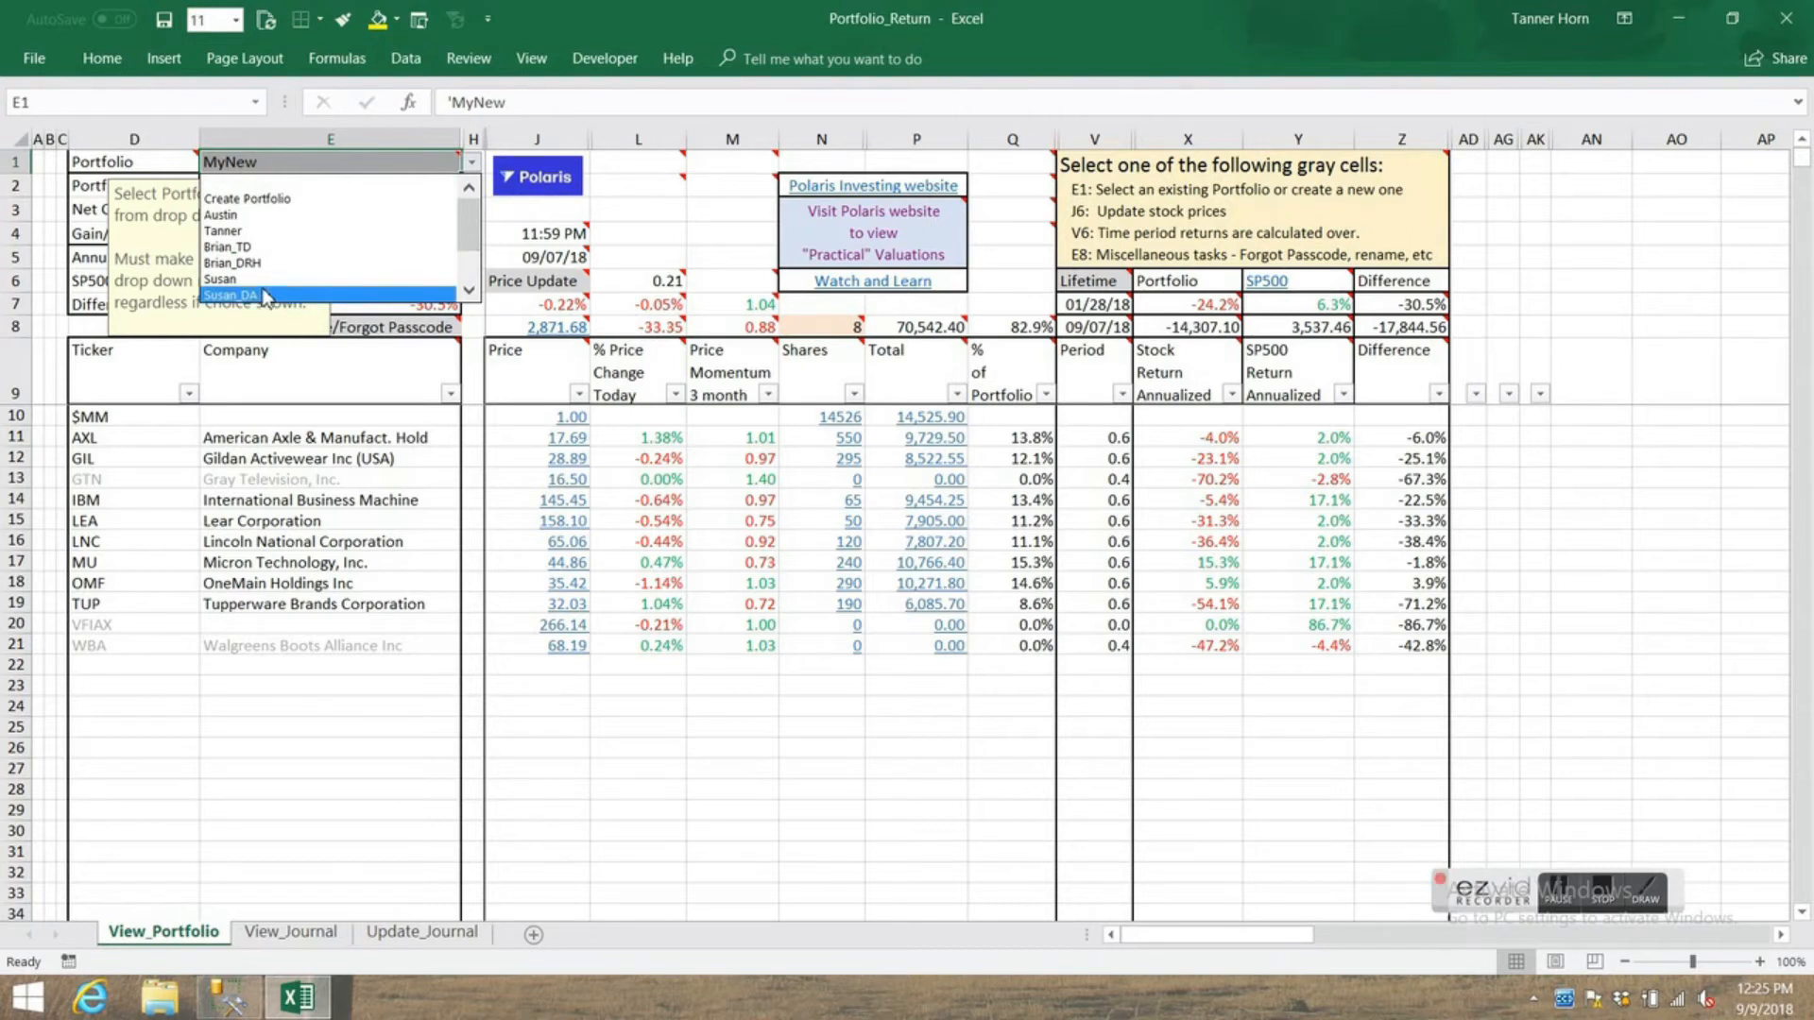
pyautogui.click(316, 159)
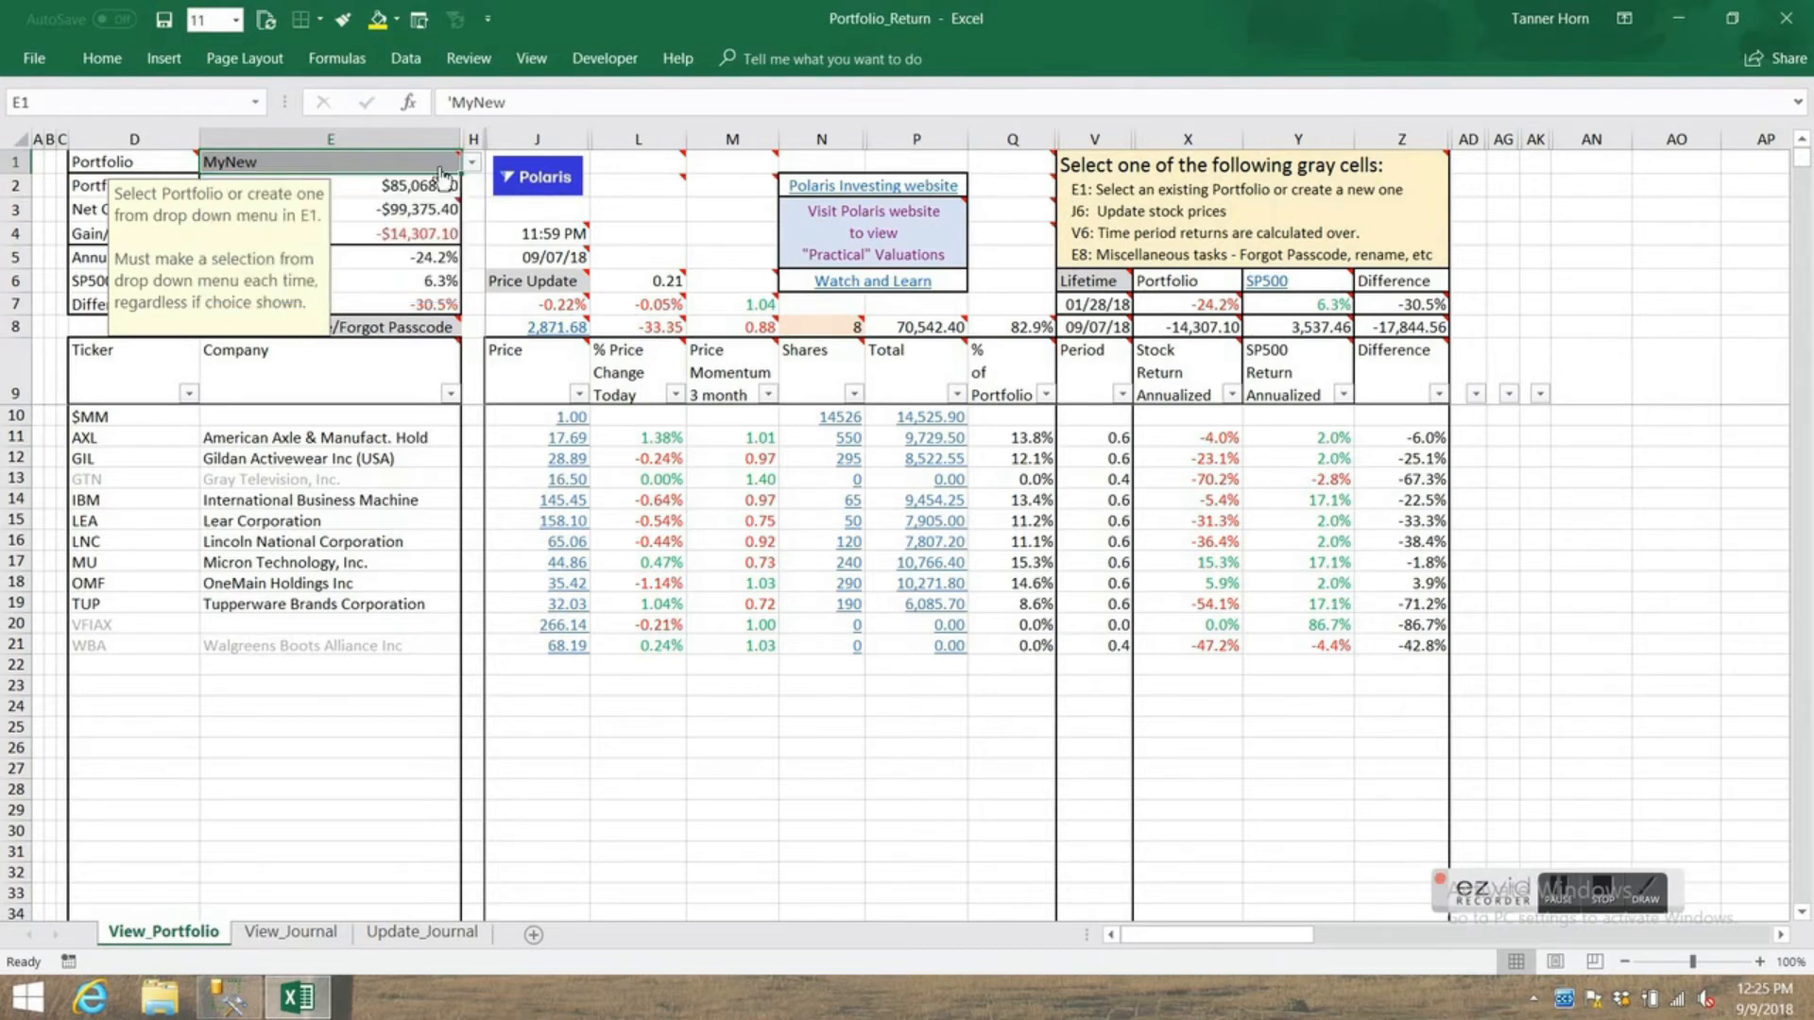
pyautogui.click(471, 163)
pyautogui.moveTo(463, 230); pyautogui.dragTo(464, 190)
pyautogui.click(317, 183)
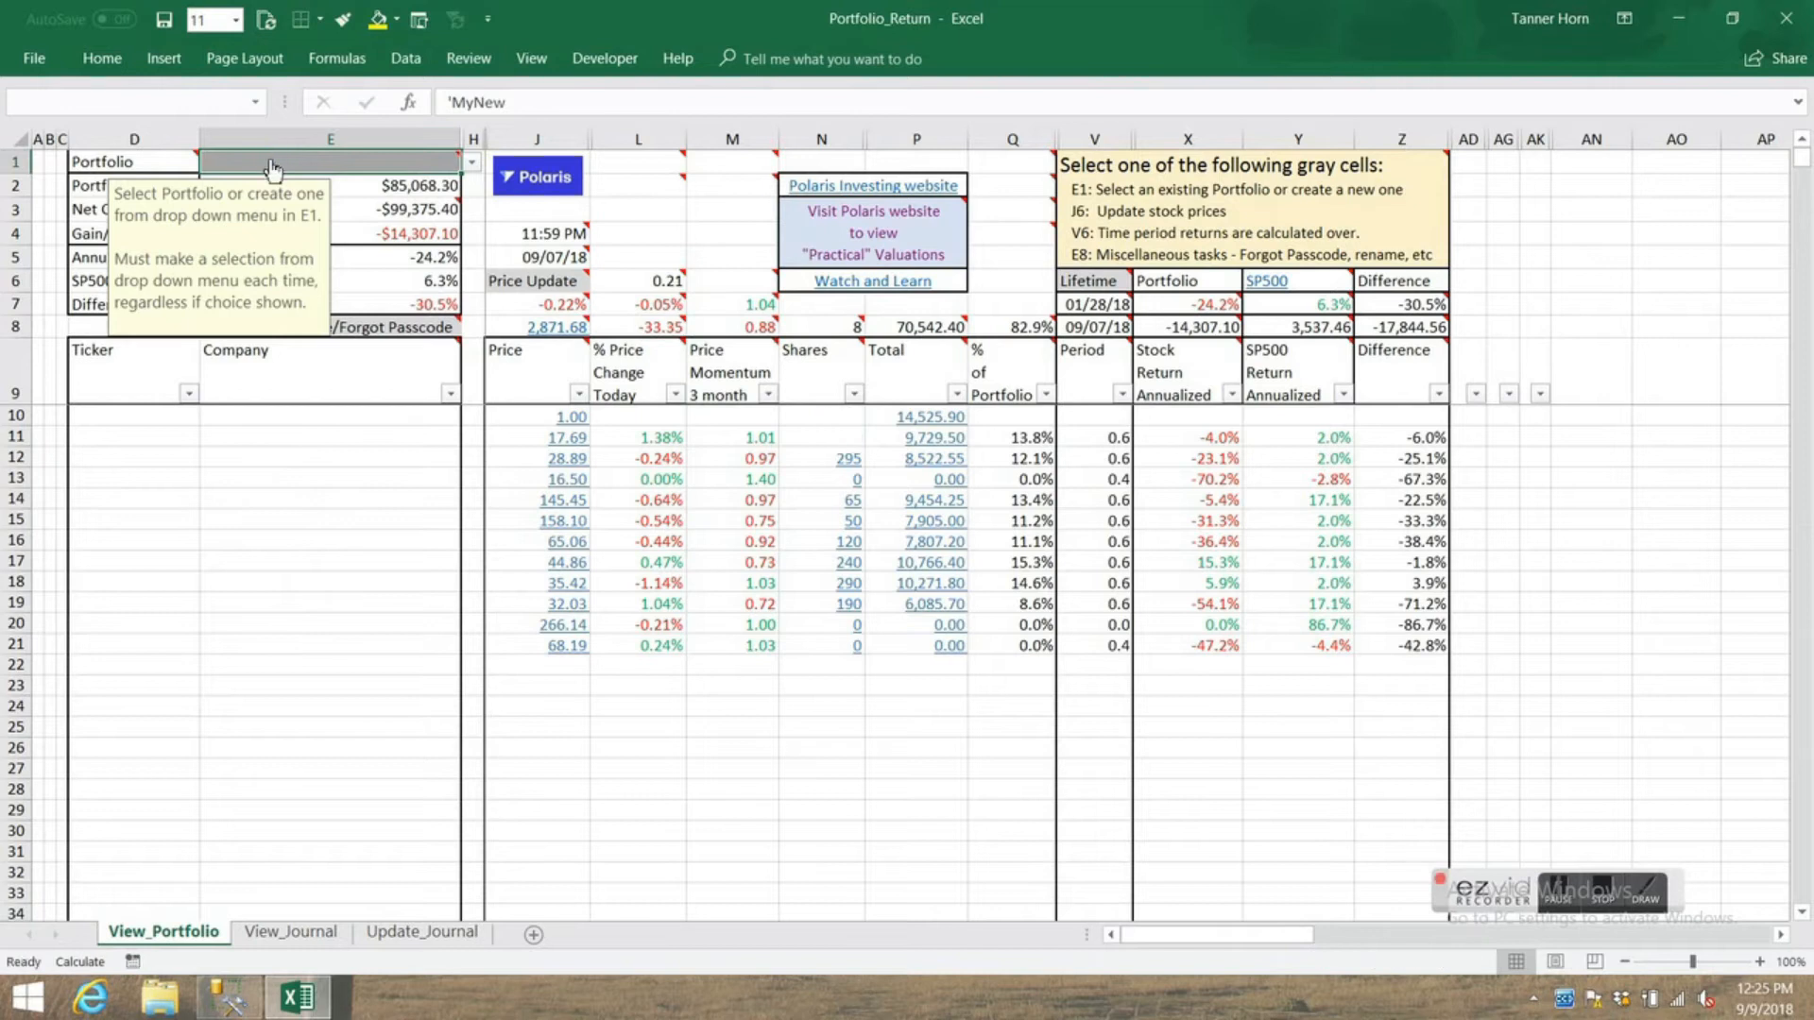
pyautogui.write('Whatever')
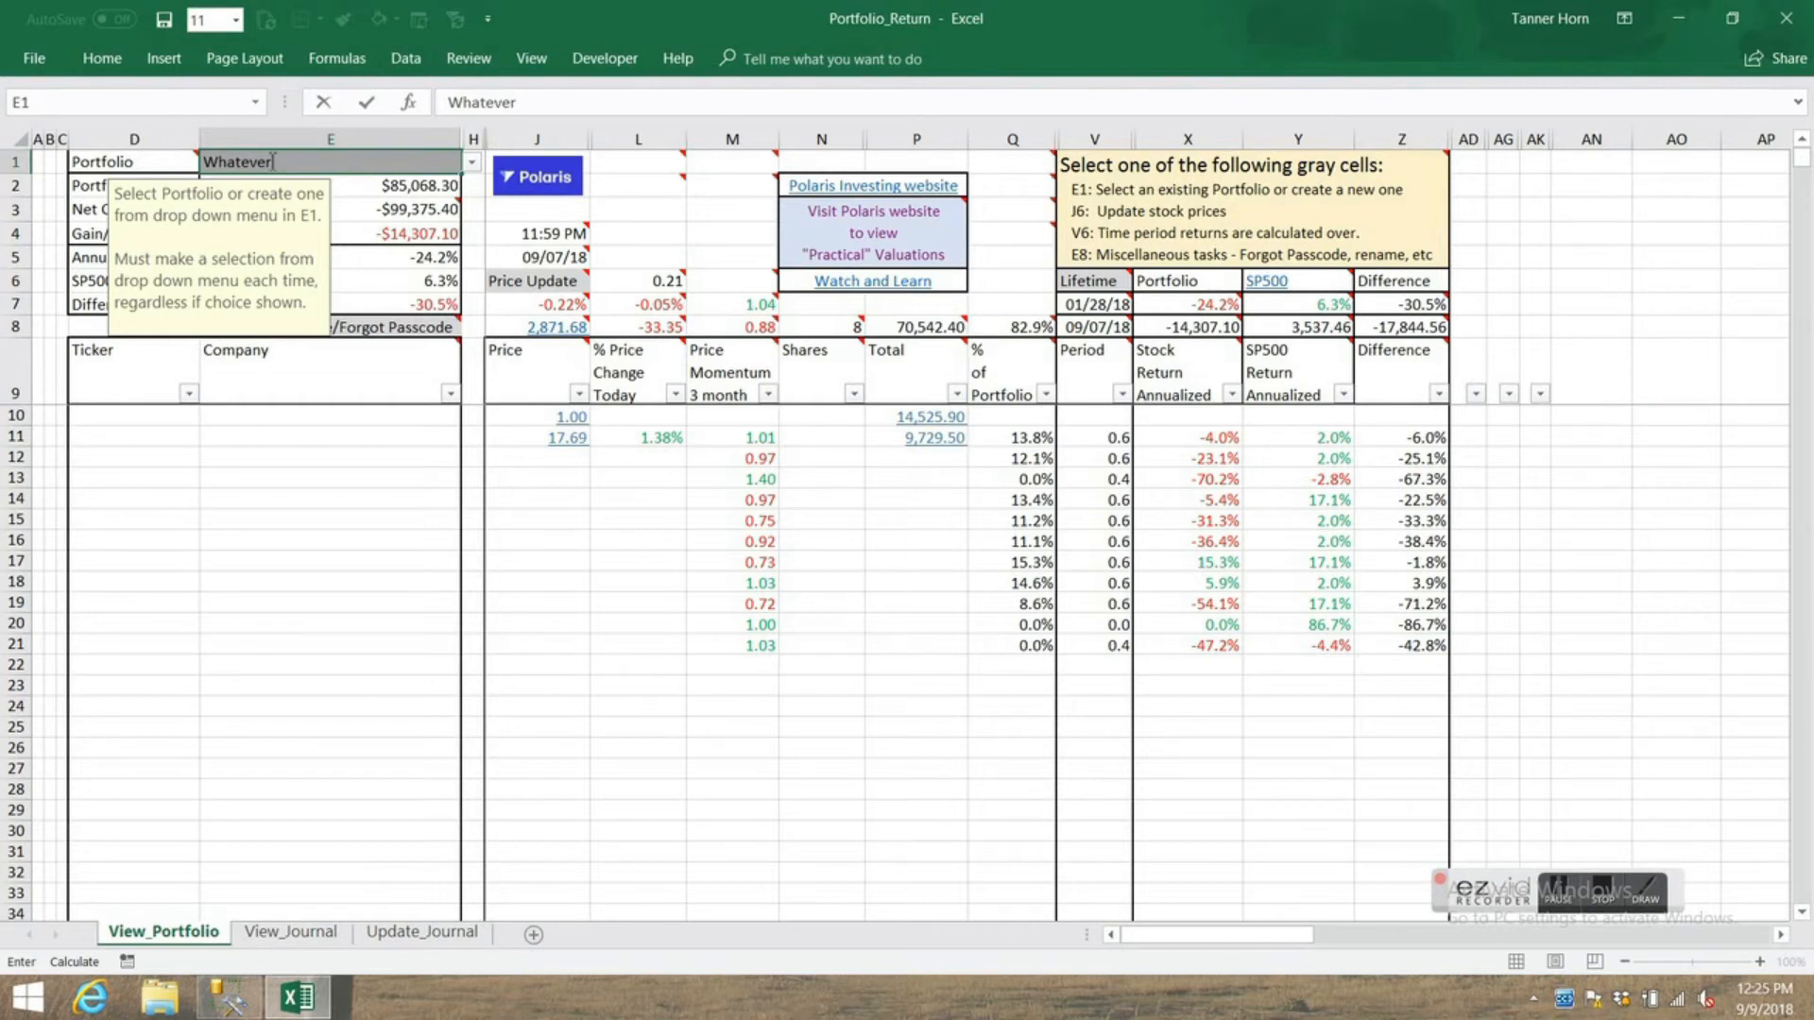
pyautogui.press('BackSpace')
pyautogui.press('BackSpace')
pyautogui.press('BackSpace')
pyautogui.press('BackSpace')
pyautogui.press('BackSpace')
pyautogui.press('BackSpace')
pyautogui.press('BackSpace')
pyautogui.press('BackSpace')
pyautogui.press('Return')
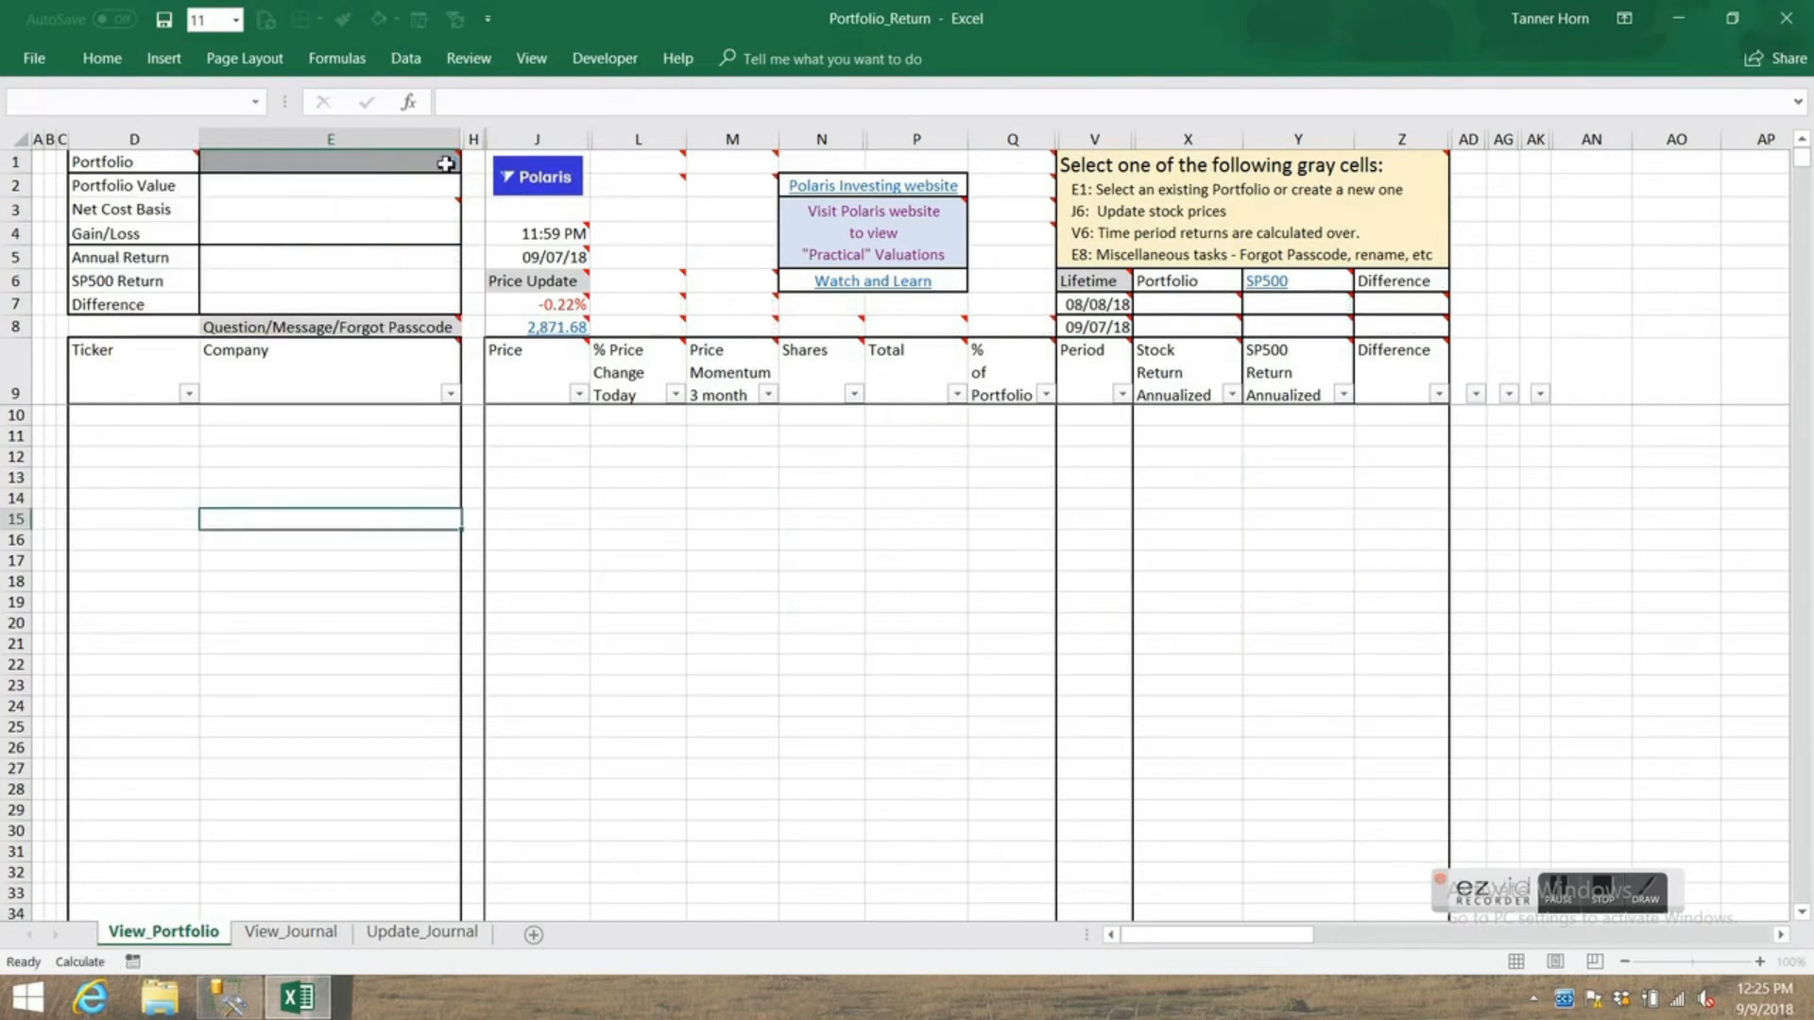
# - Load the MyNew portfolio in cell E1 of View_Portfolio
pyautogui.click(472, 162)
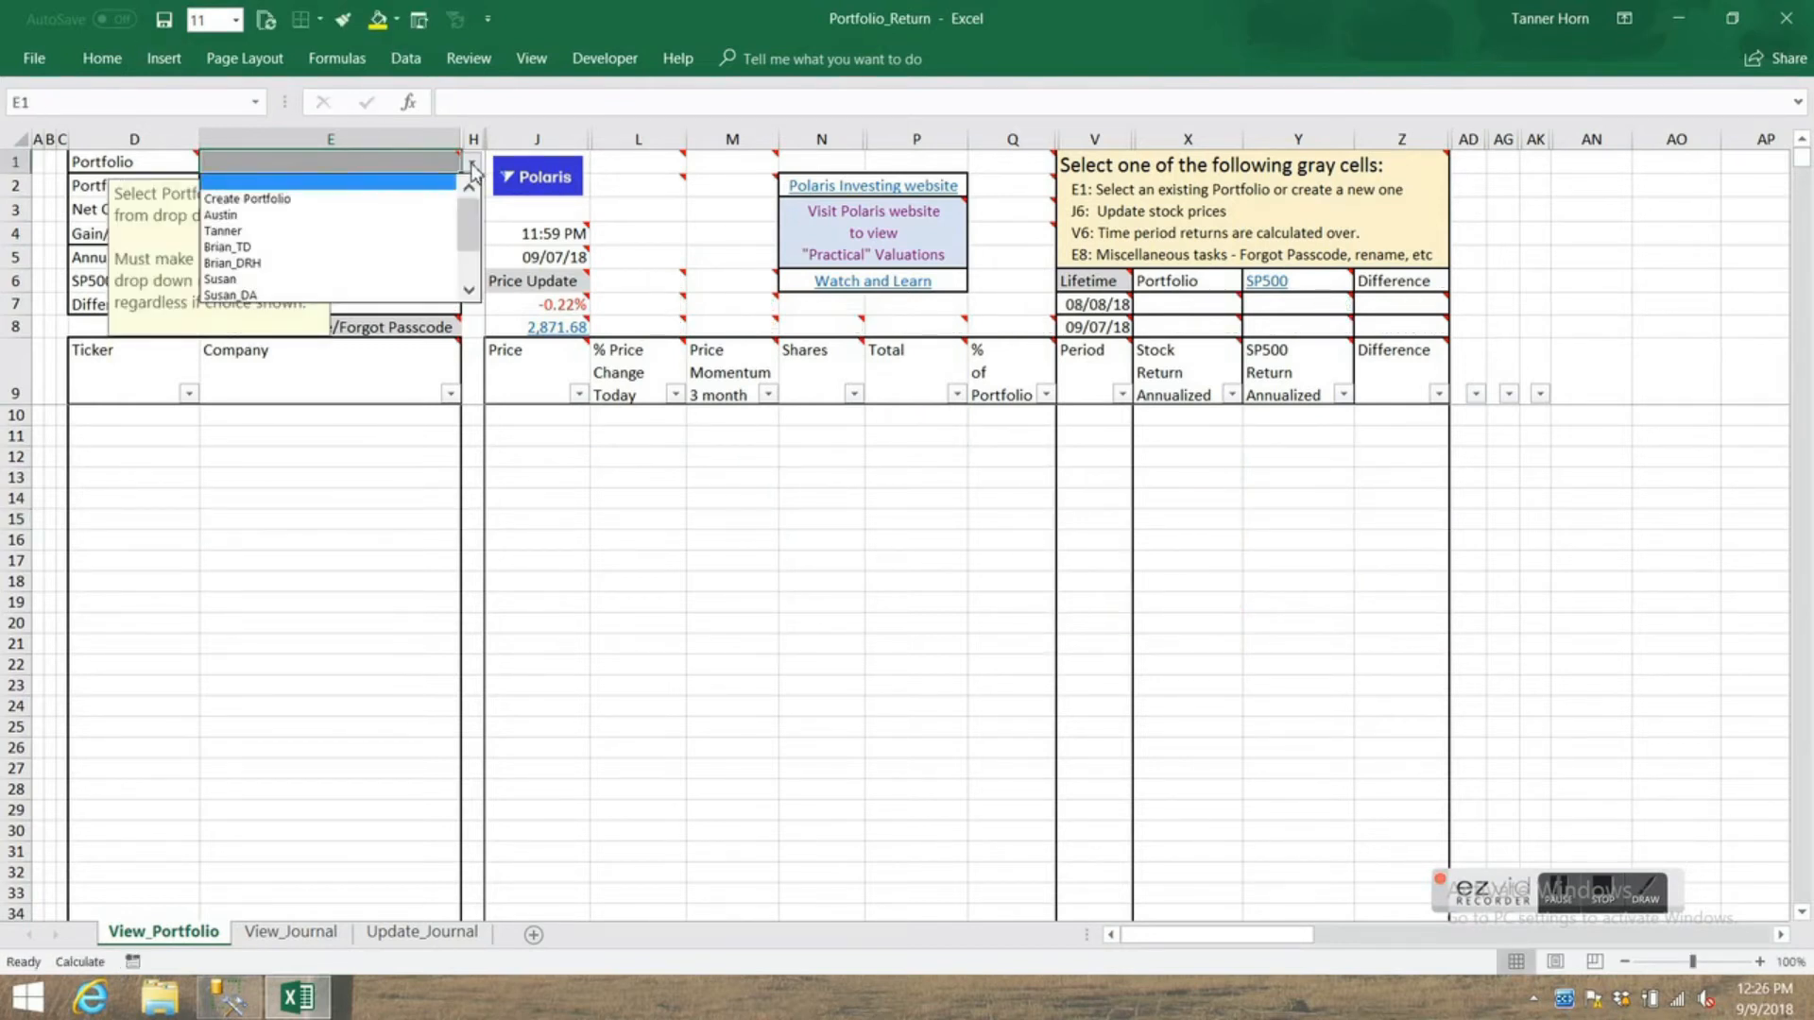
pyautogui.scroll(-3, 469, 234)
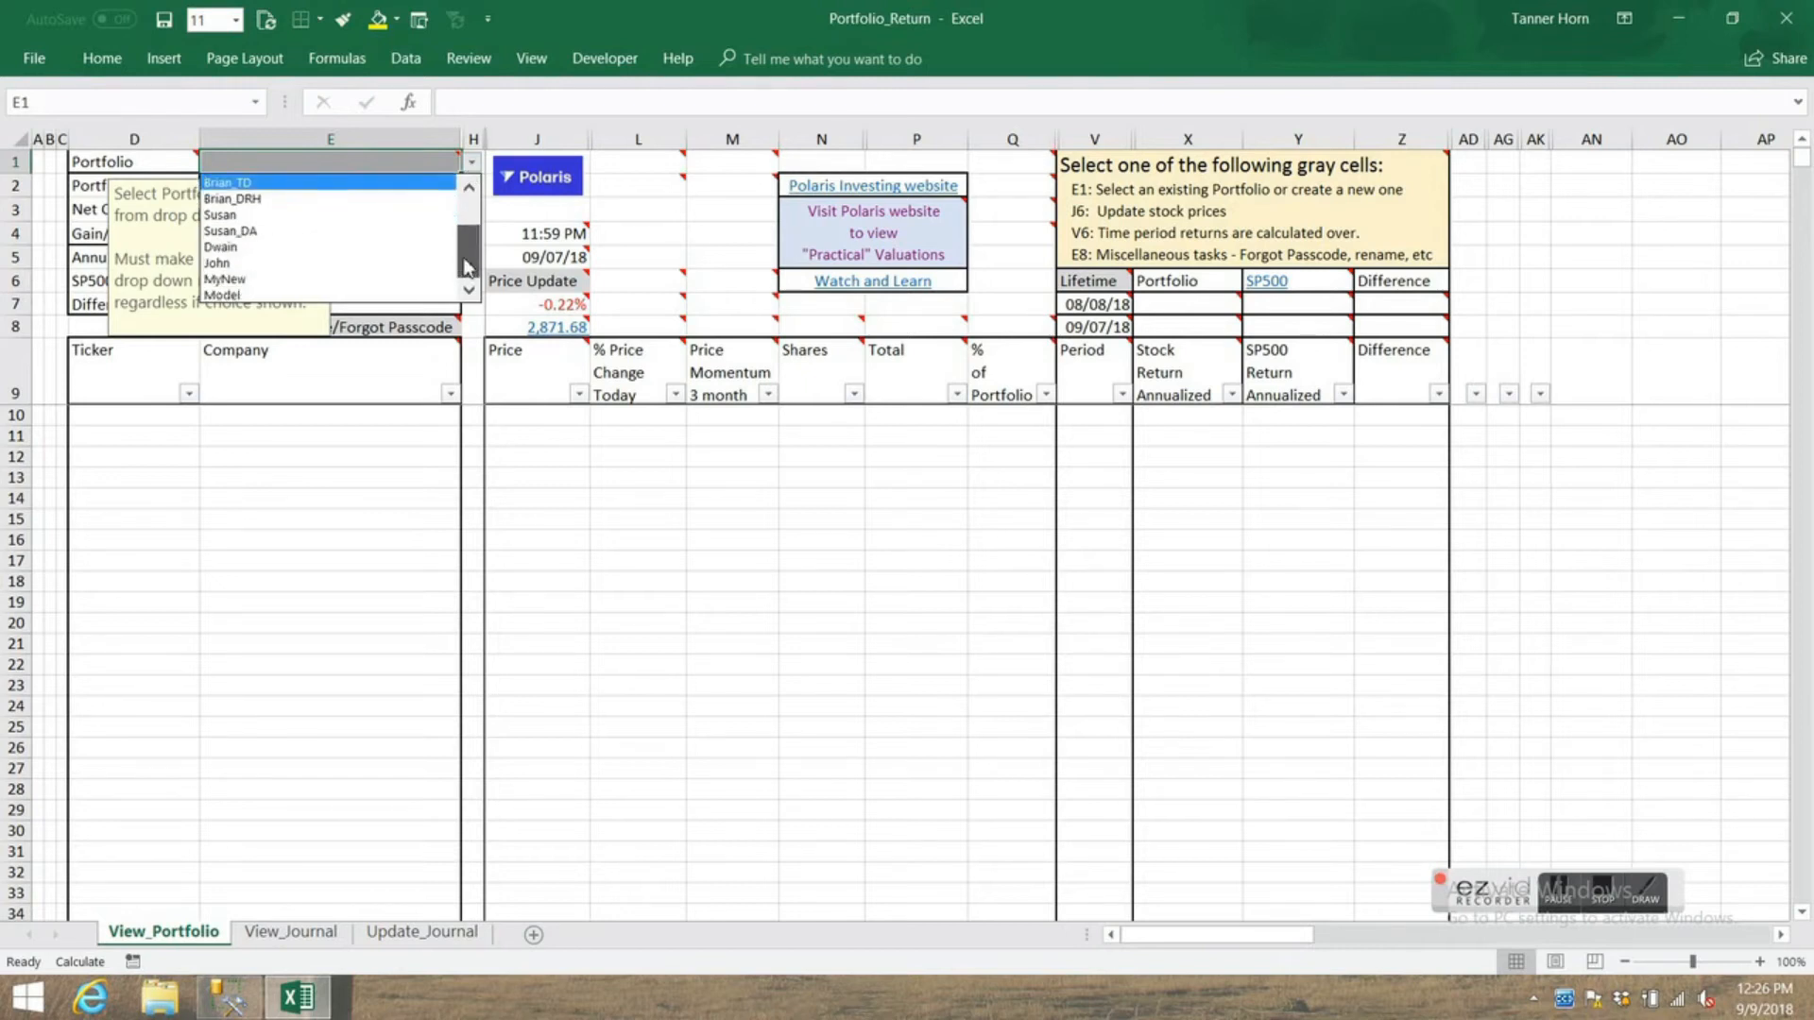
pyautogui.click(261, 294)
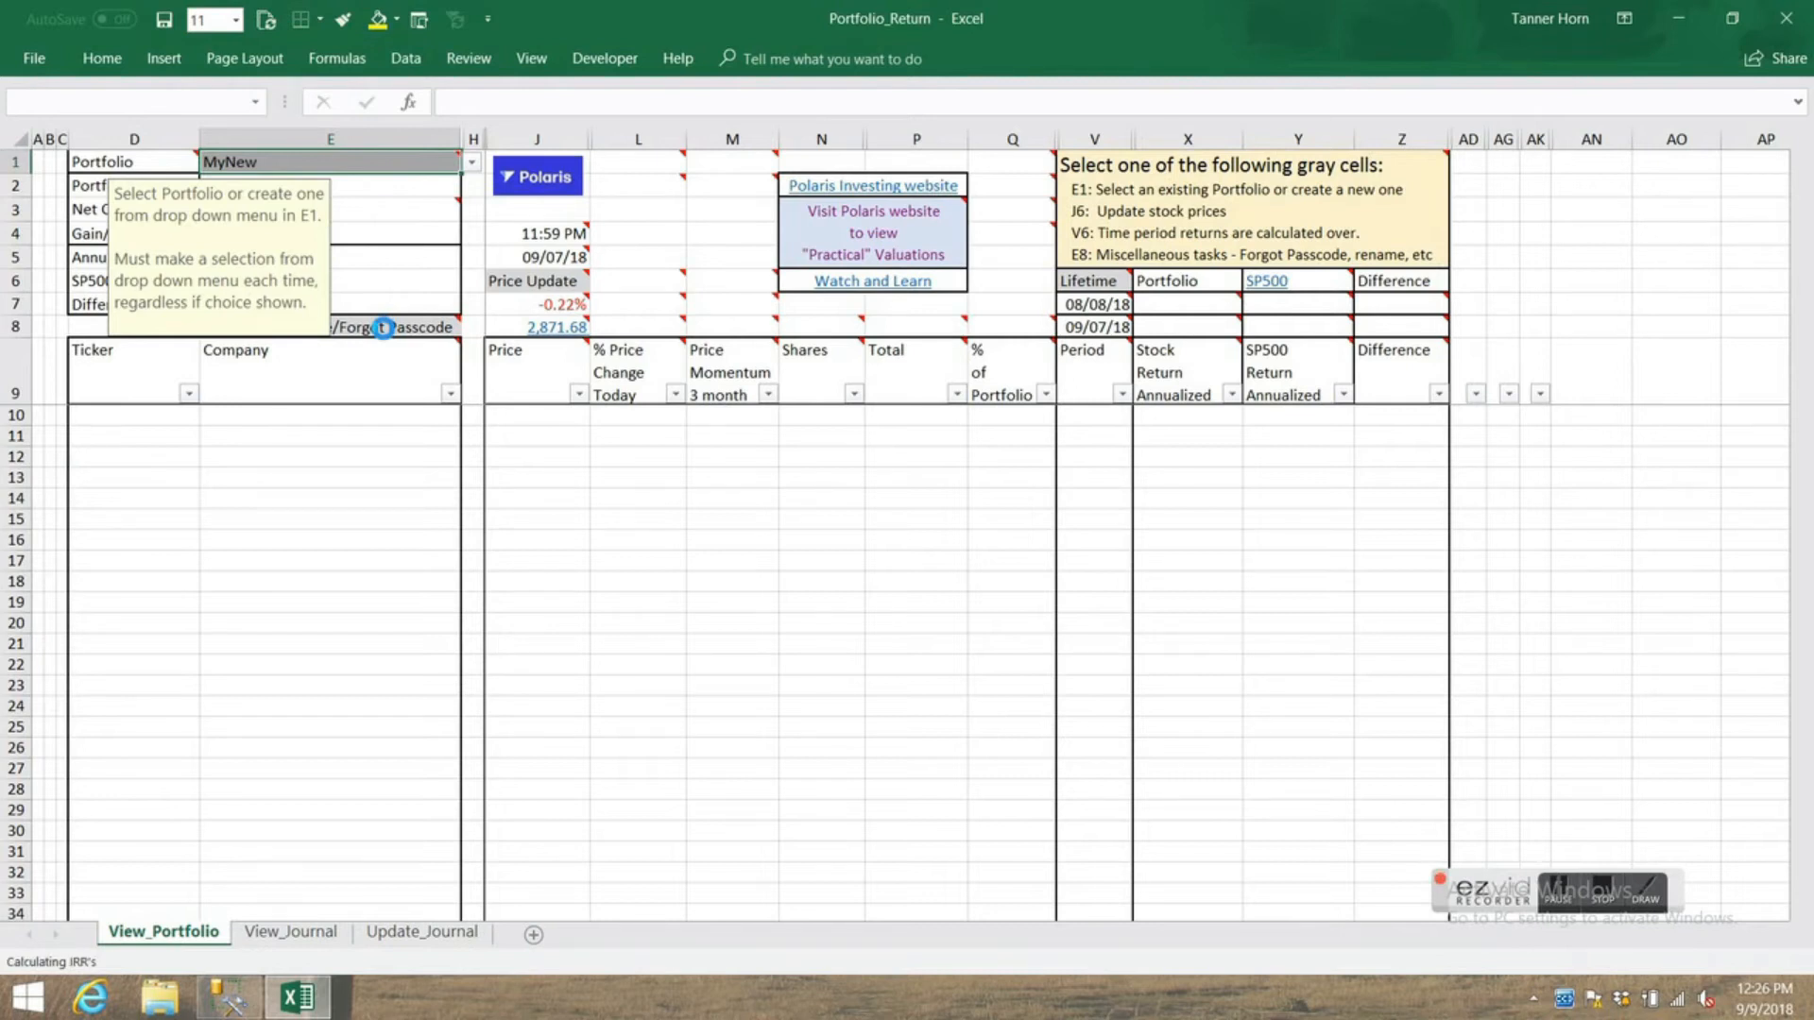
# - Run the Update Portfolio List task in cell E8 for MyNew to remove that name from the E1 list
pyautogui.click(470, 328)
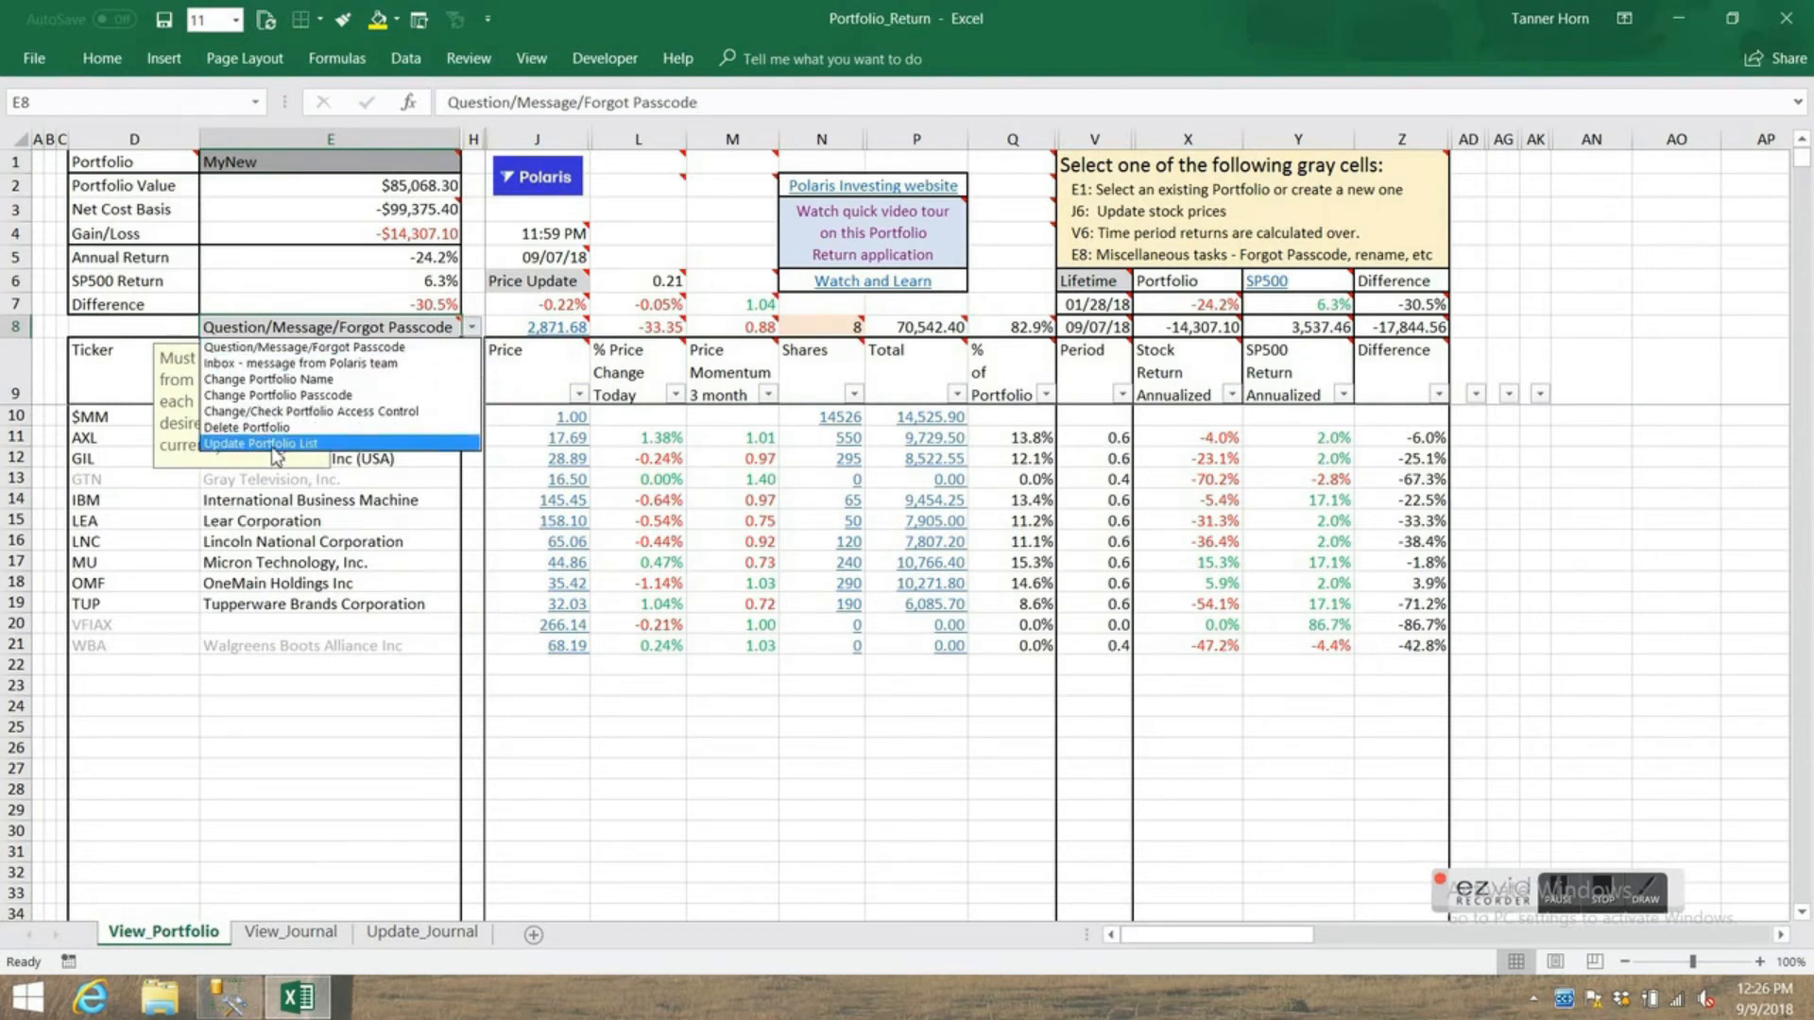
pyautogui.click(277, 444)
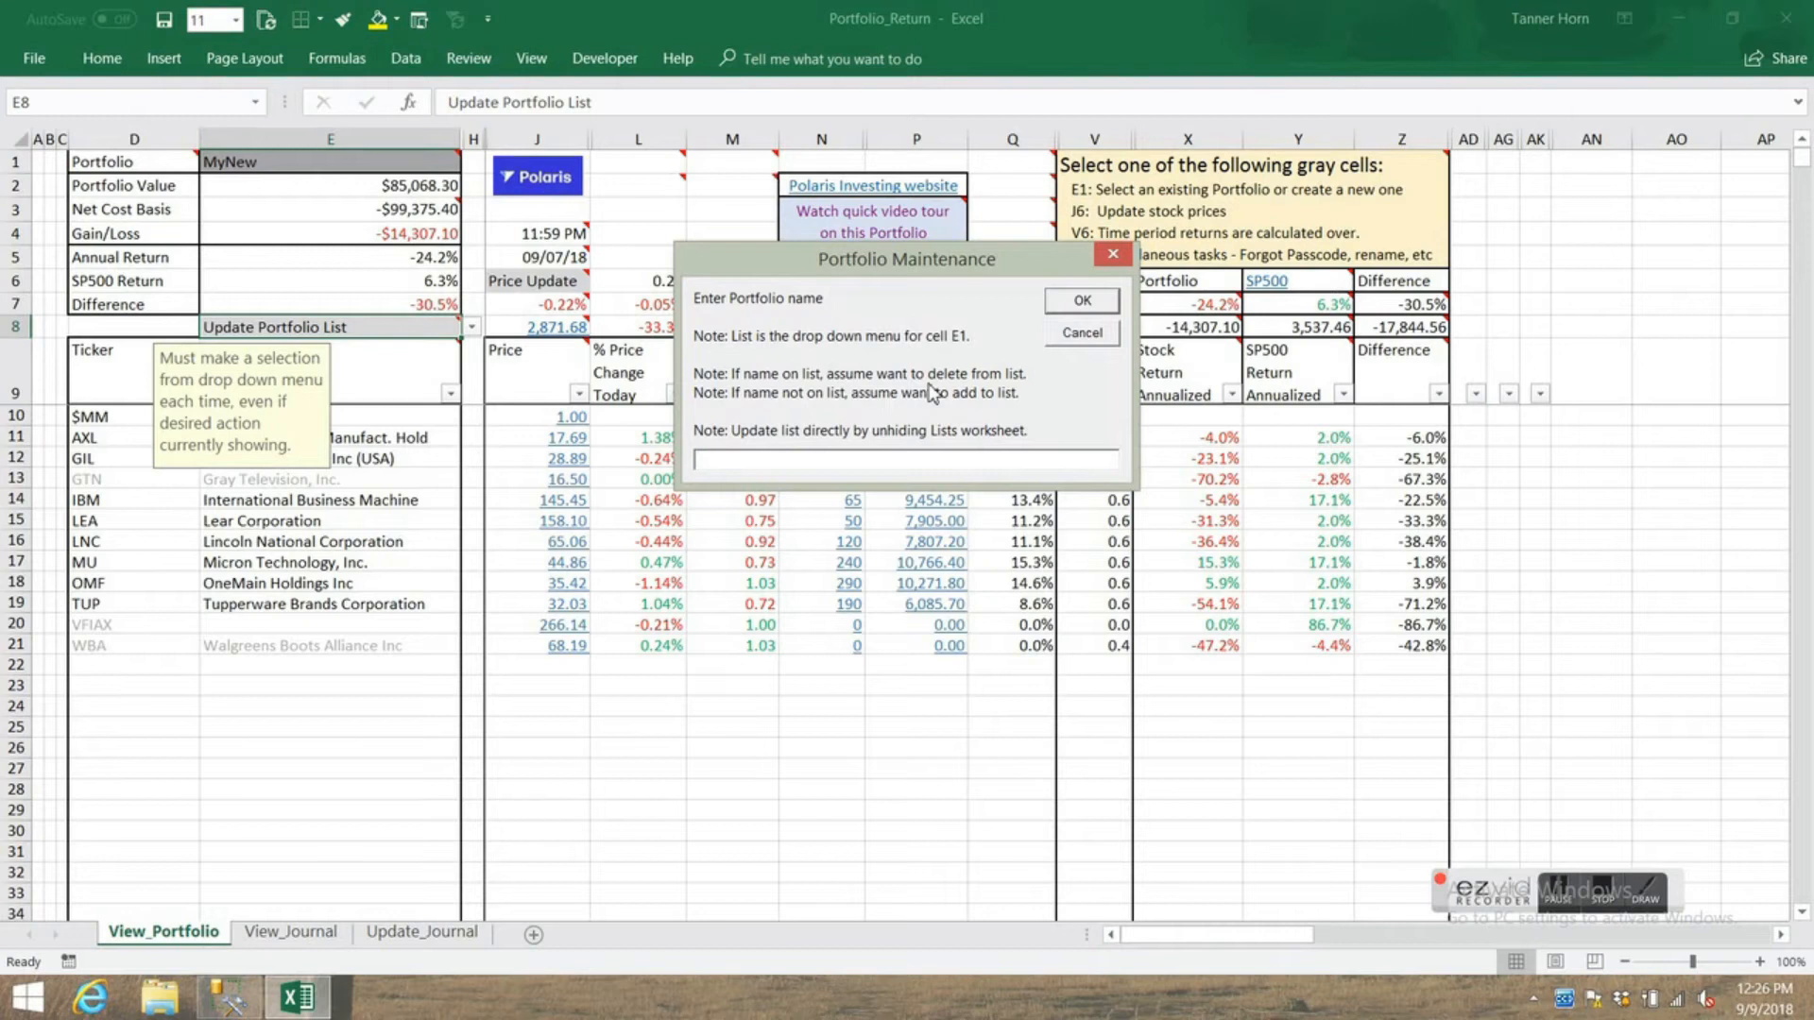
pyautogui.write('MyNew')
pyautogui.click(1083, 303)
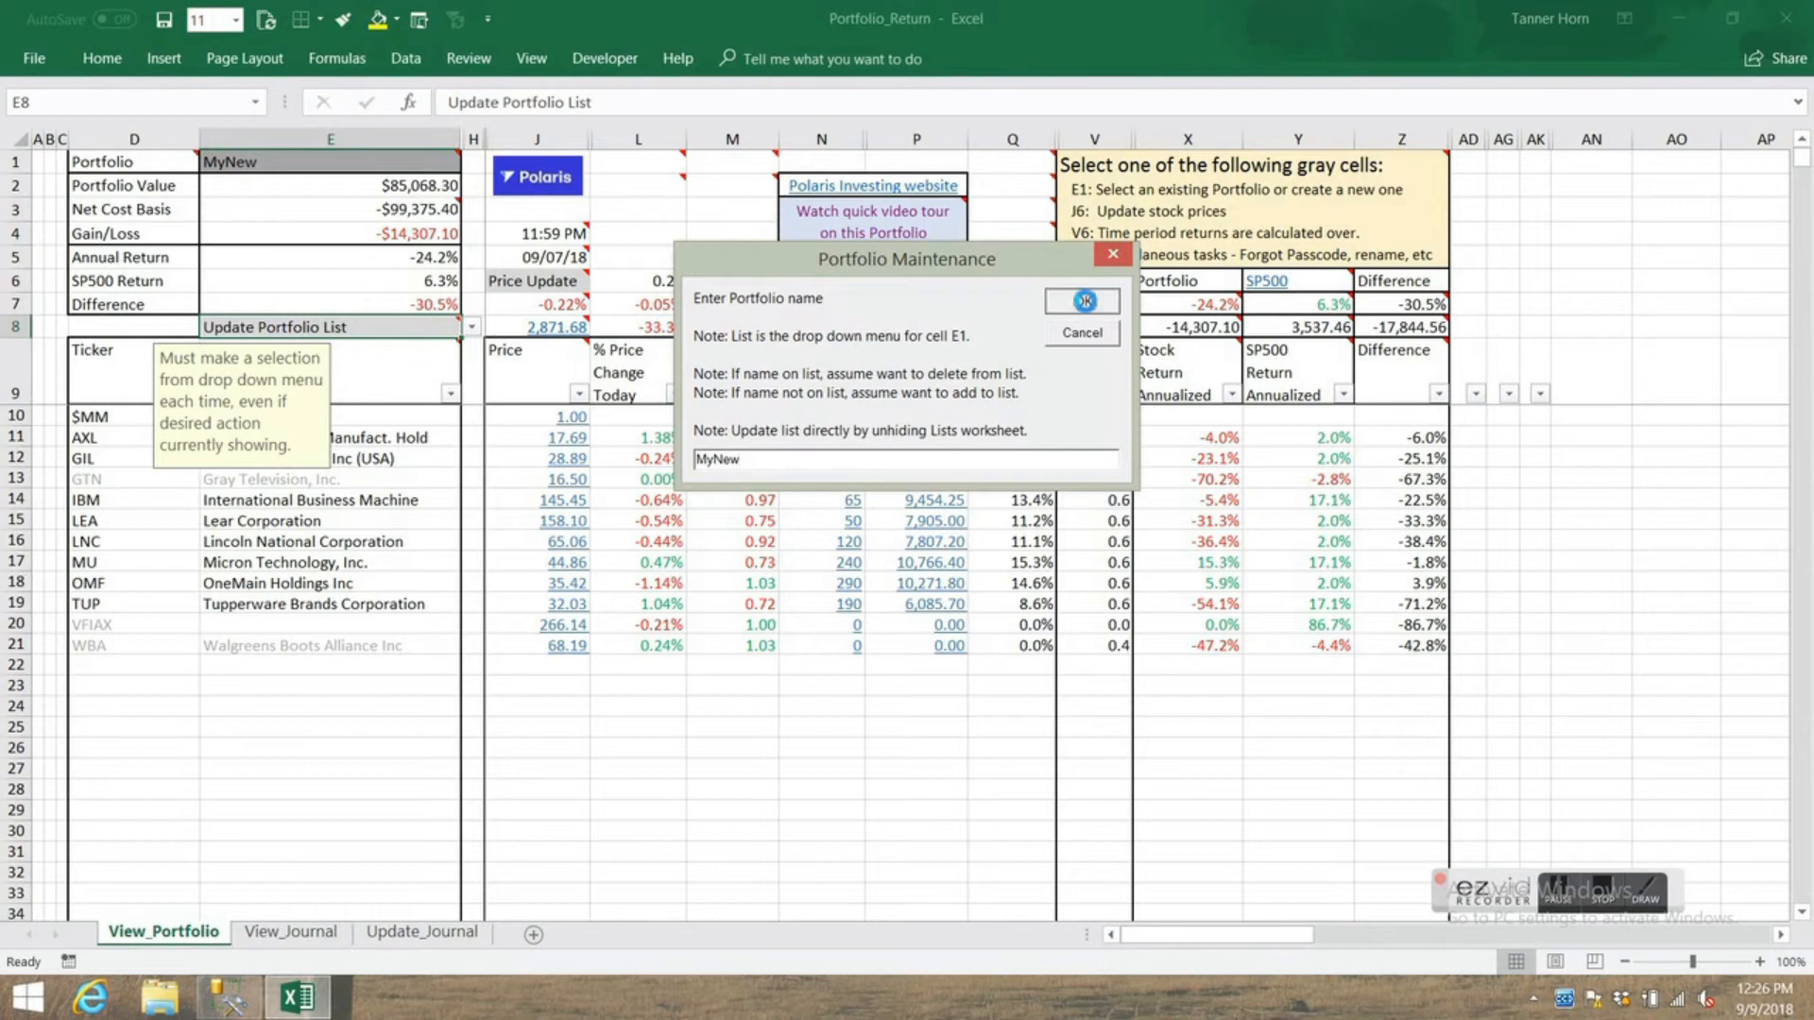
# - Confirm removing MyNew from the portfolio list and check the names offered in cell E1
pyautogui.click(862, 614)
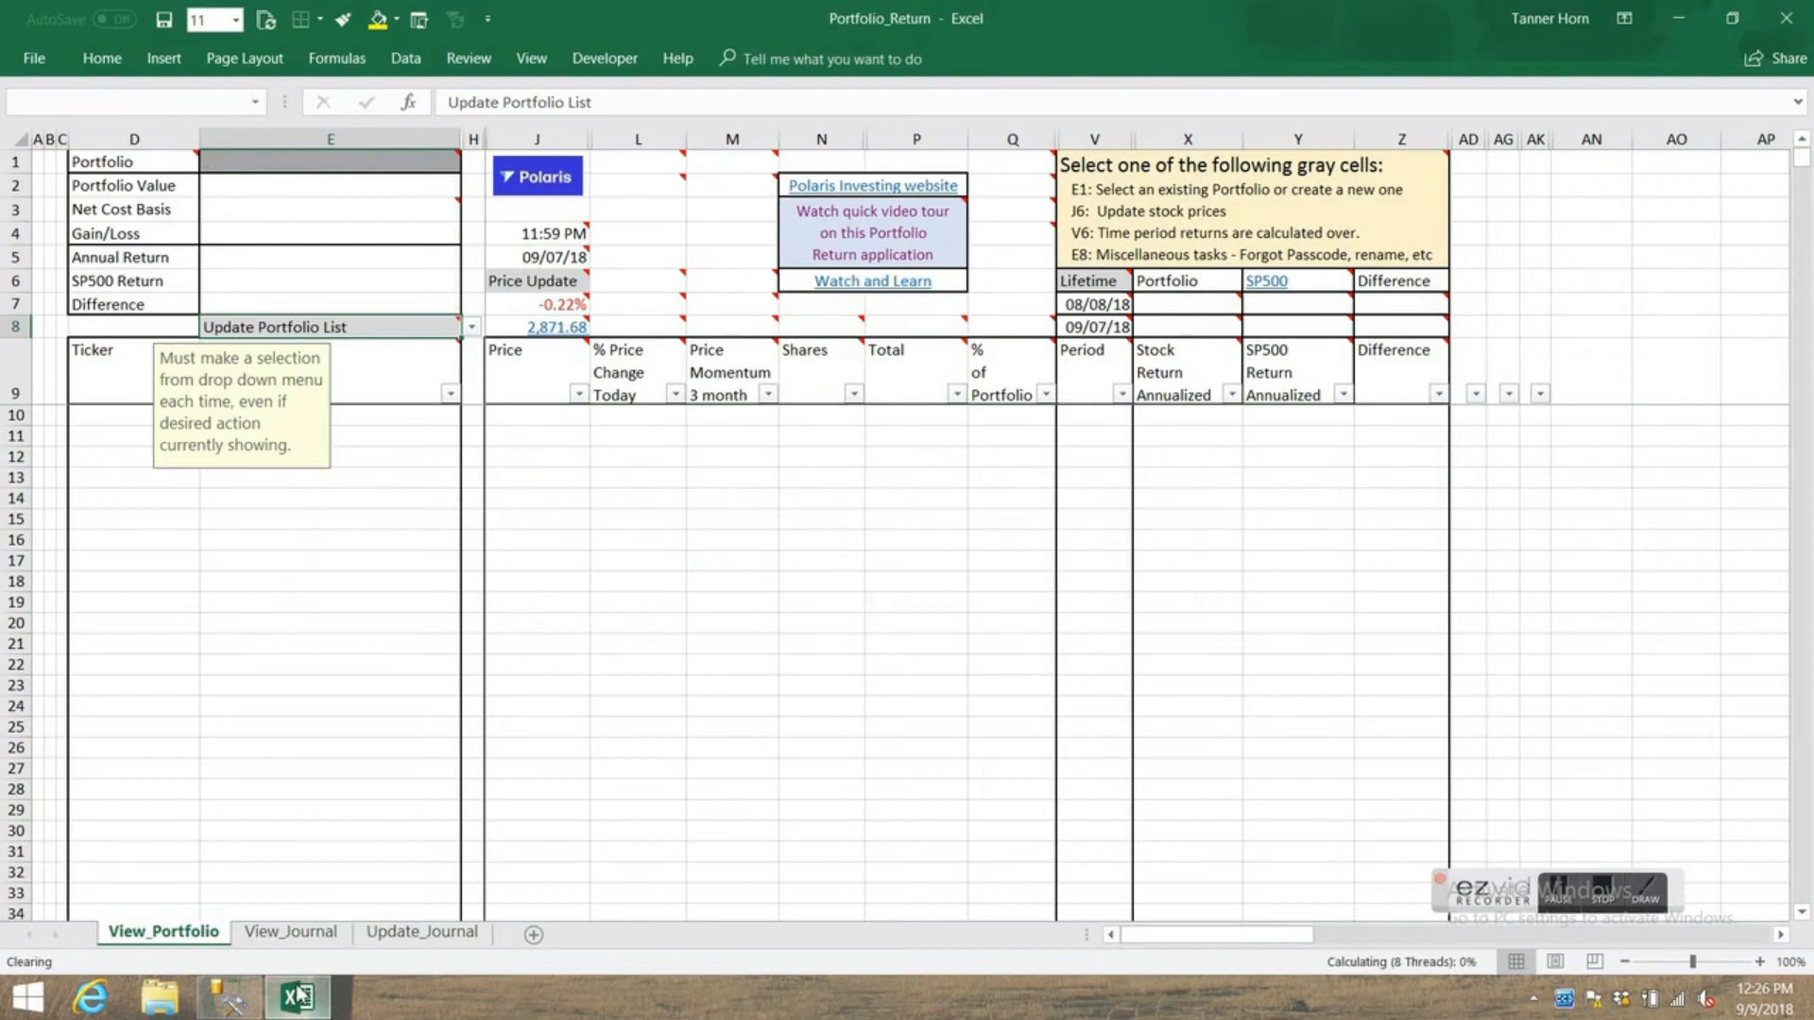
pyautogui.click(471, 162)
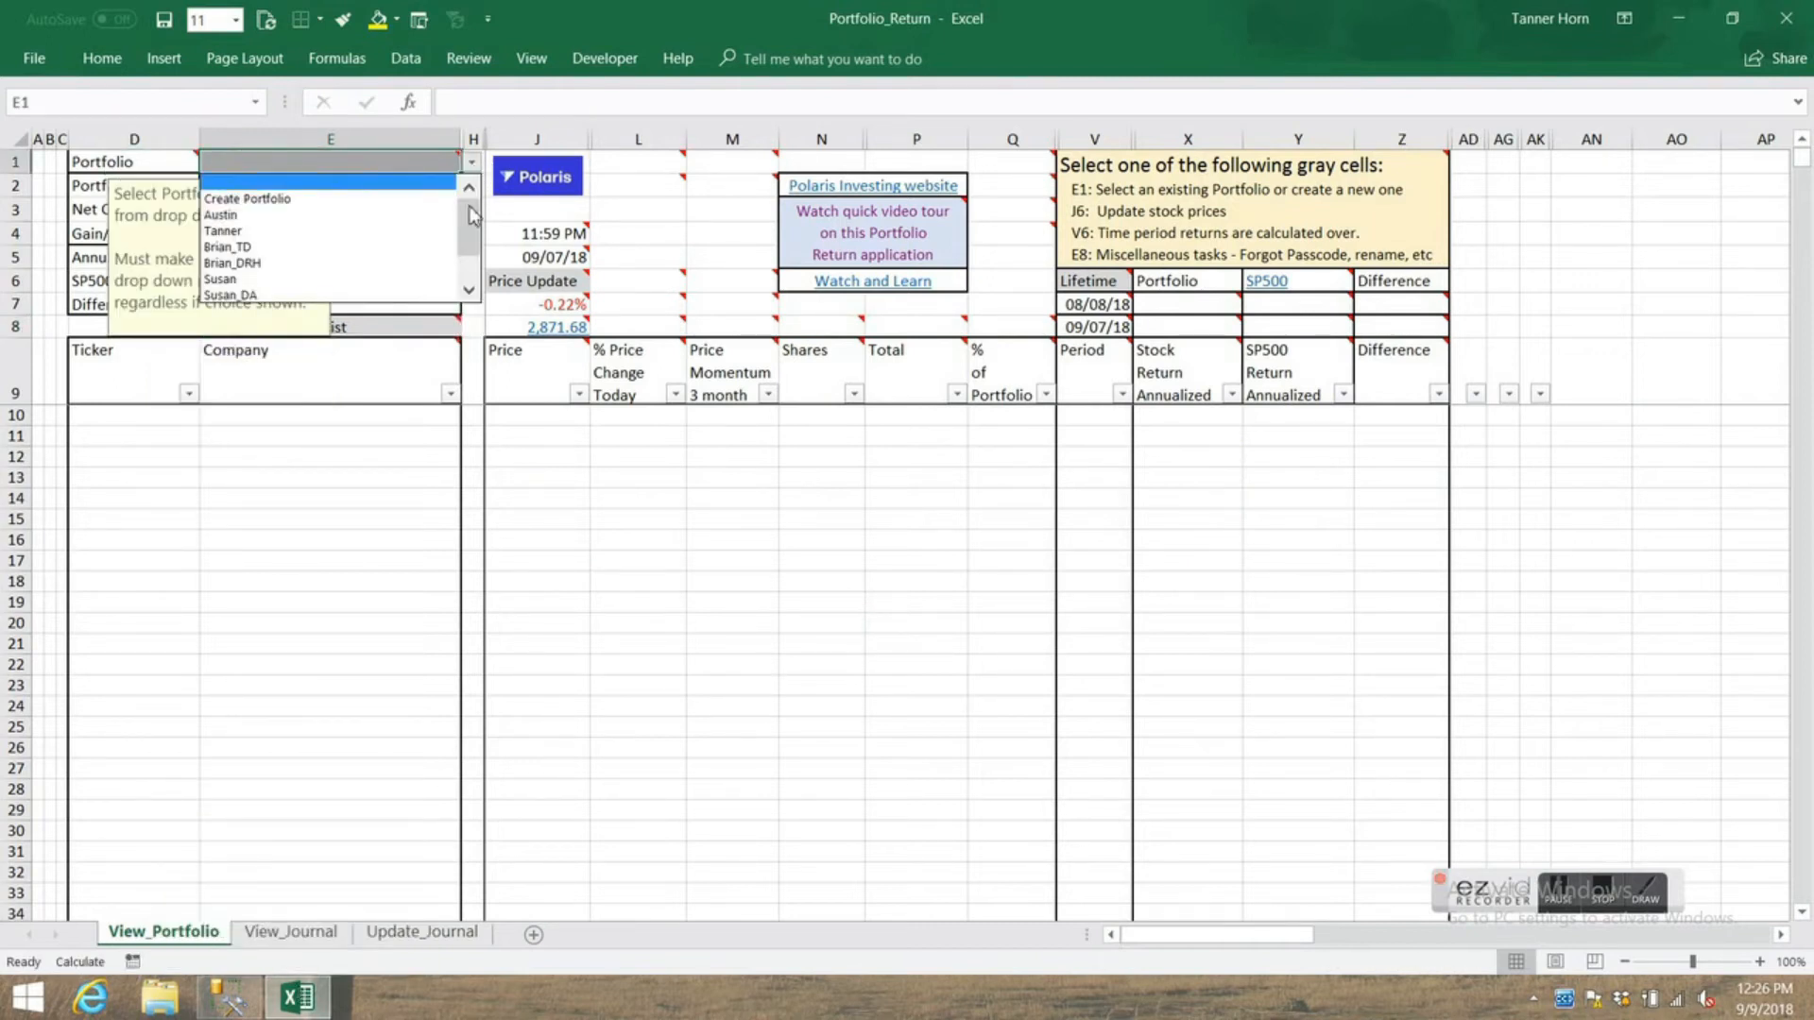
pyautogui.scroll(1, 472, 260)
# - Load the unlisted MyNew portfolio by entering its name directly in cell E1 of View_Portfolio
pyautogui.click(280, 165)
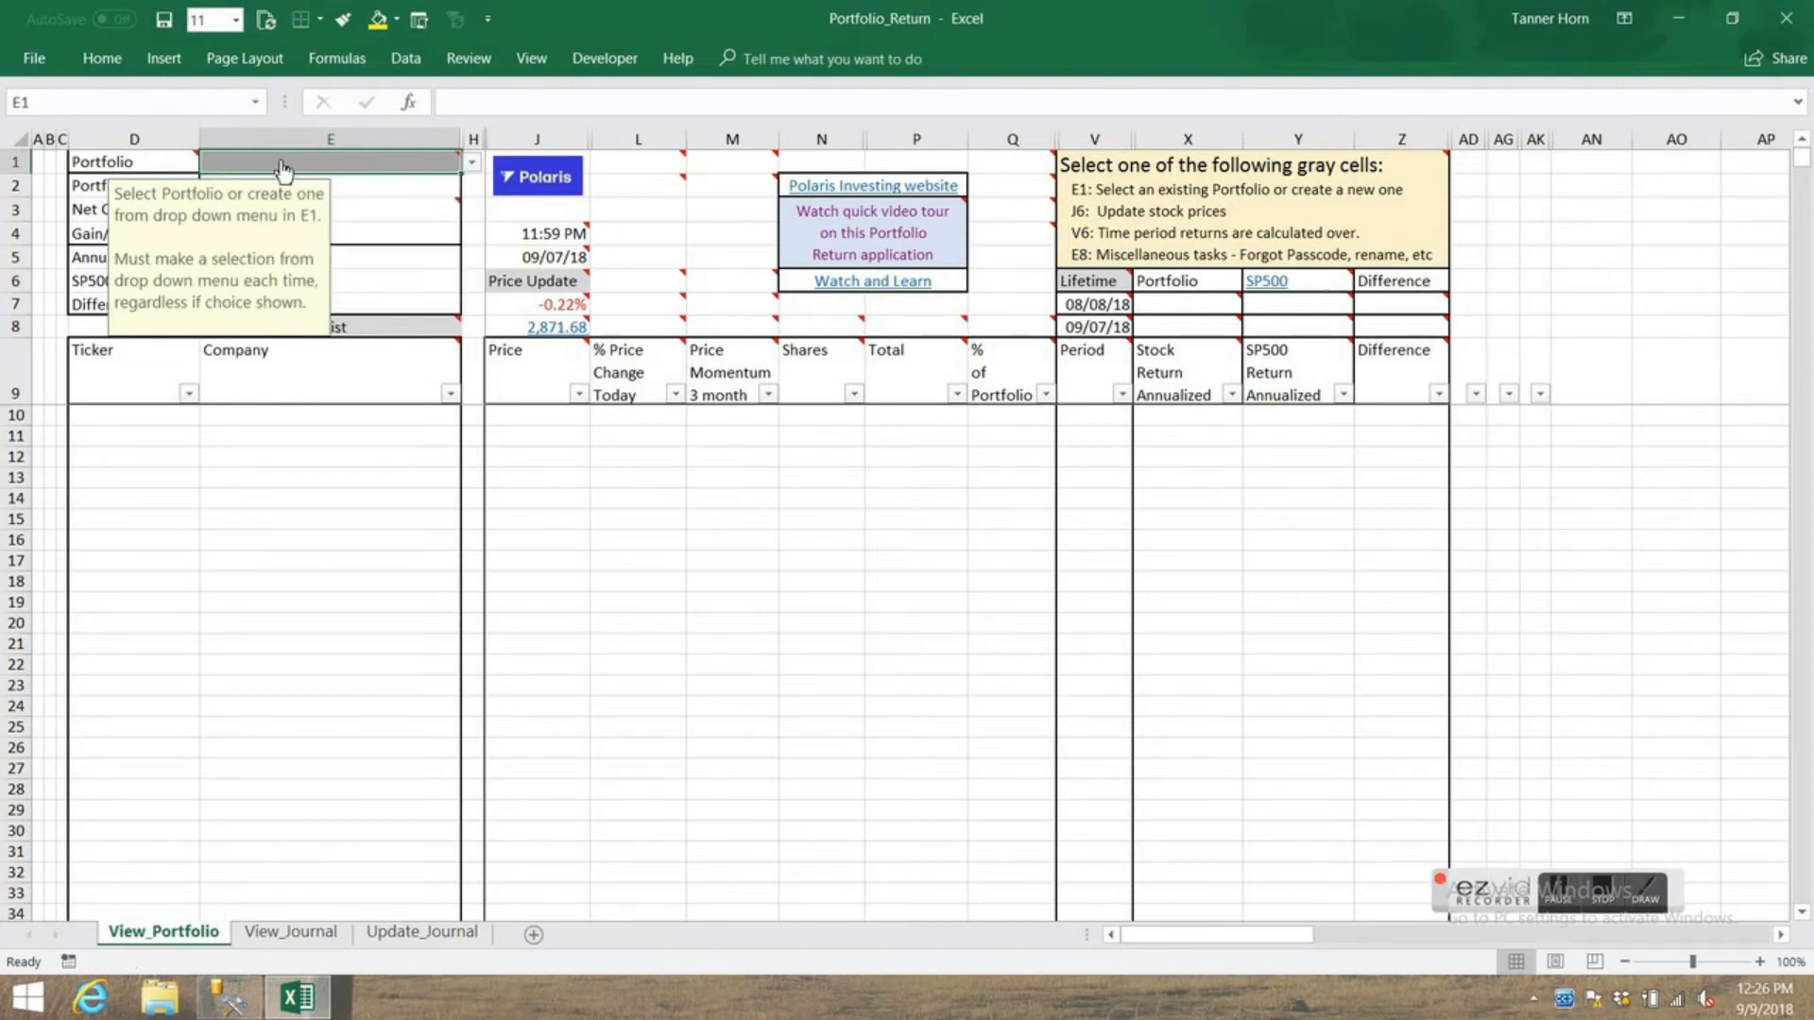
pyautogui.write('MyNew')
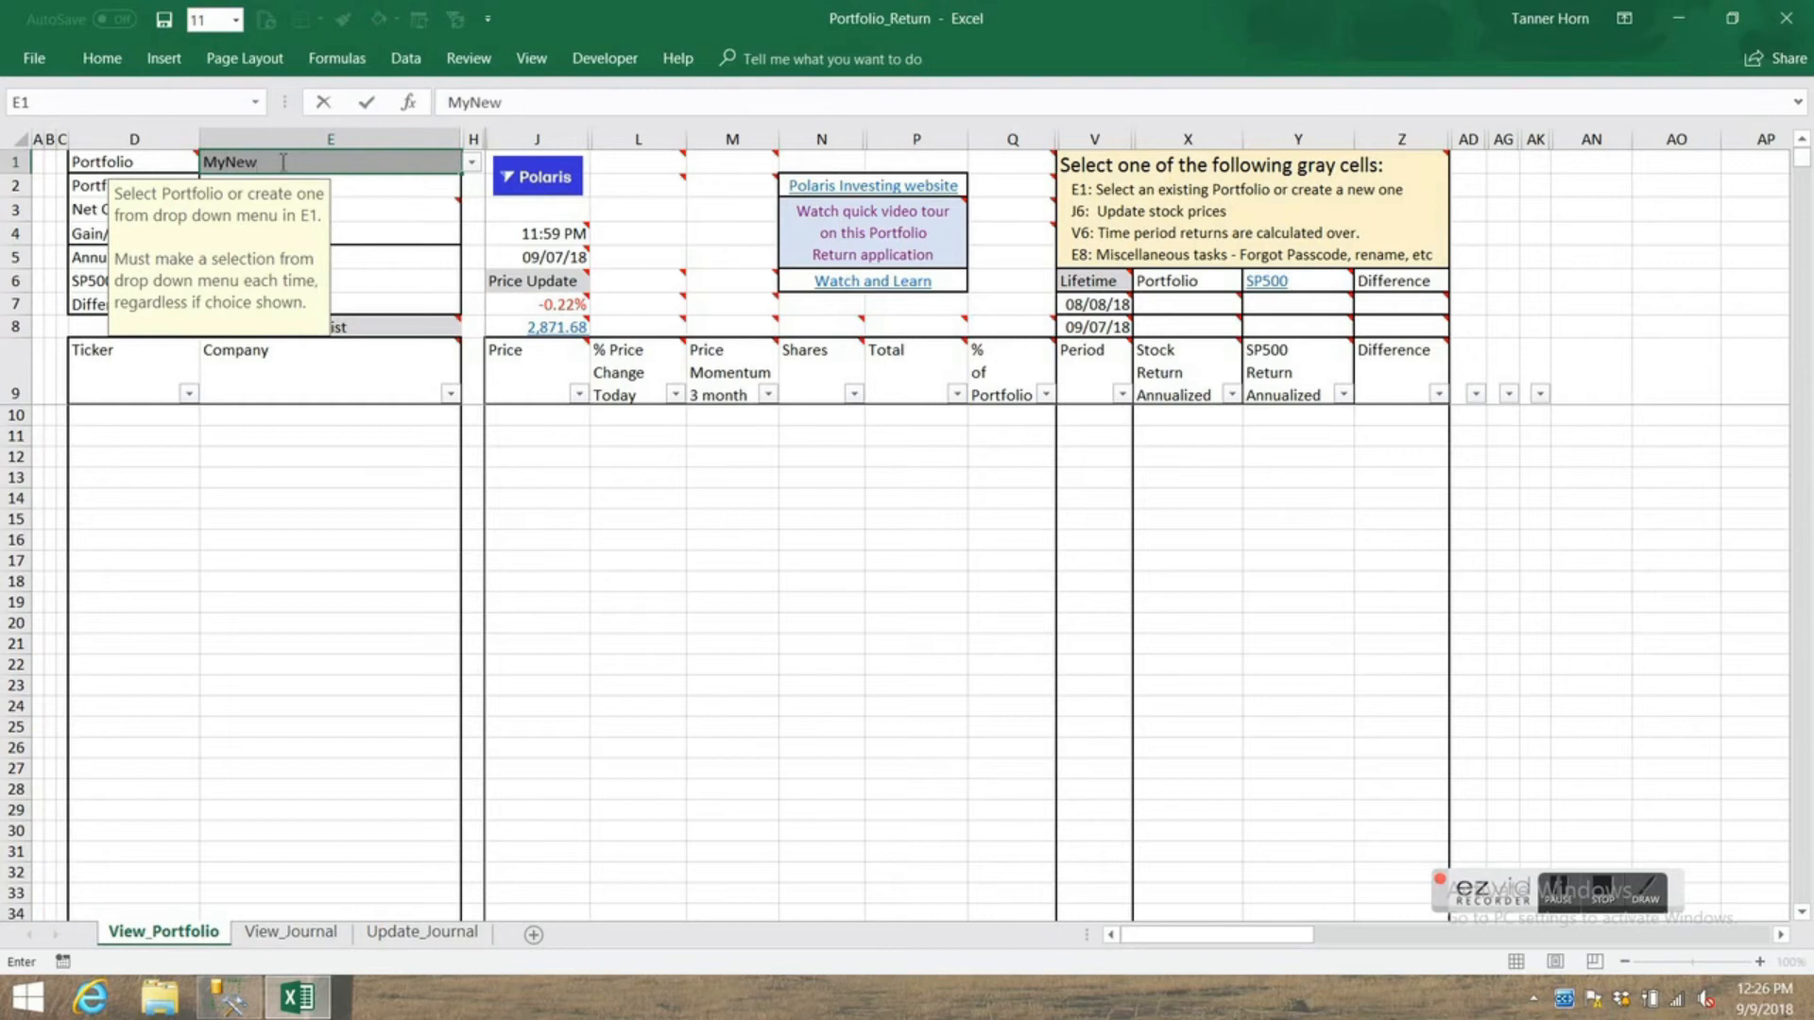
pyautogui.press('Return')
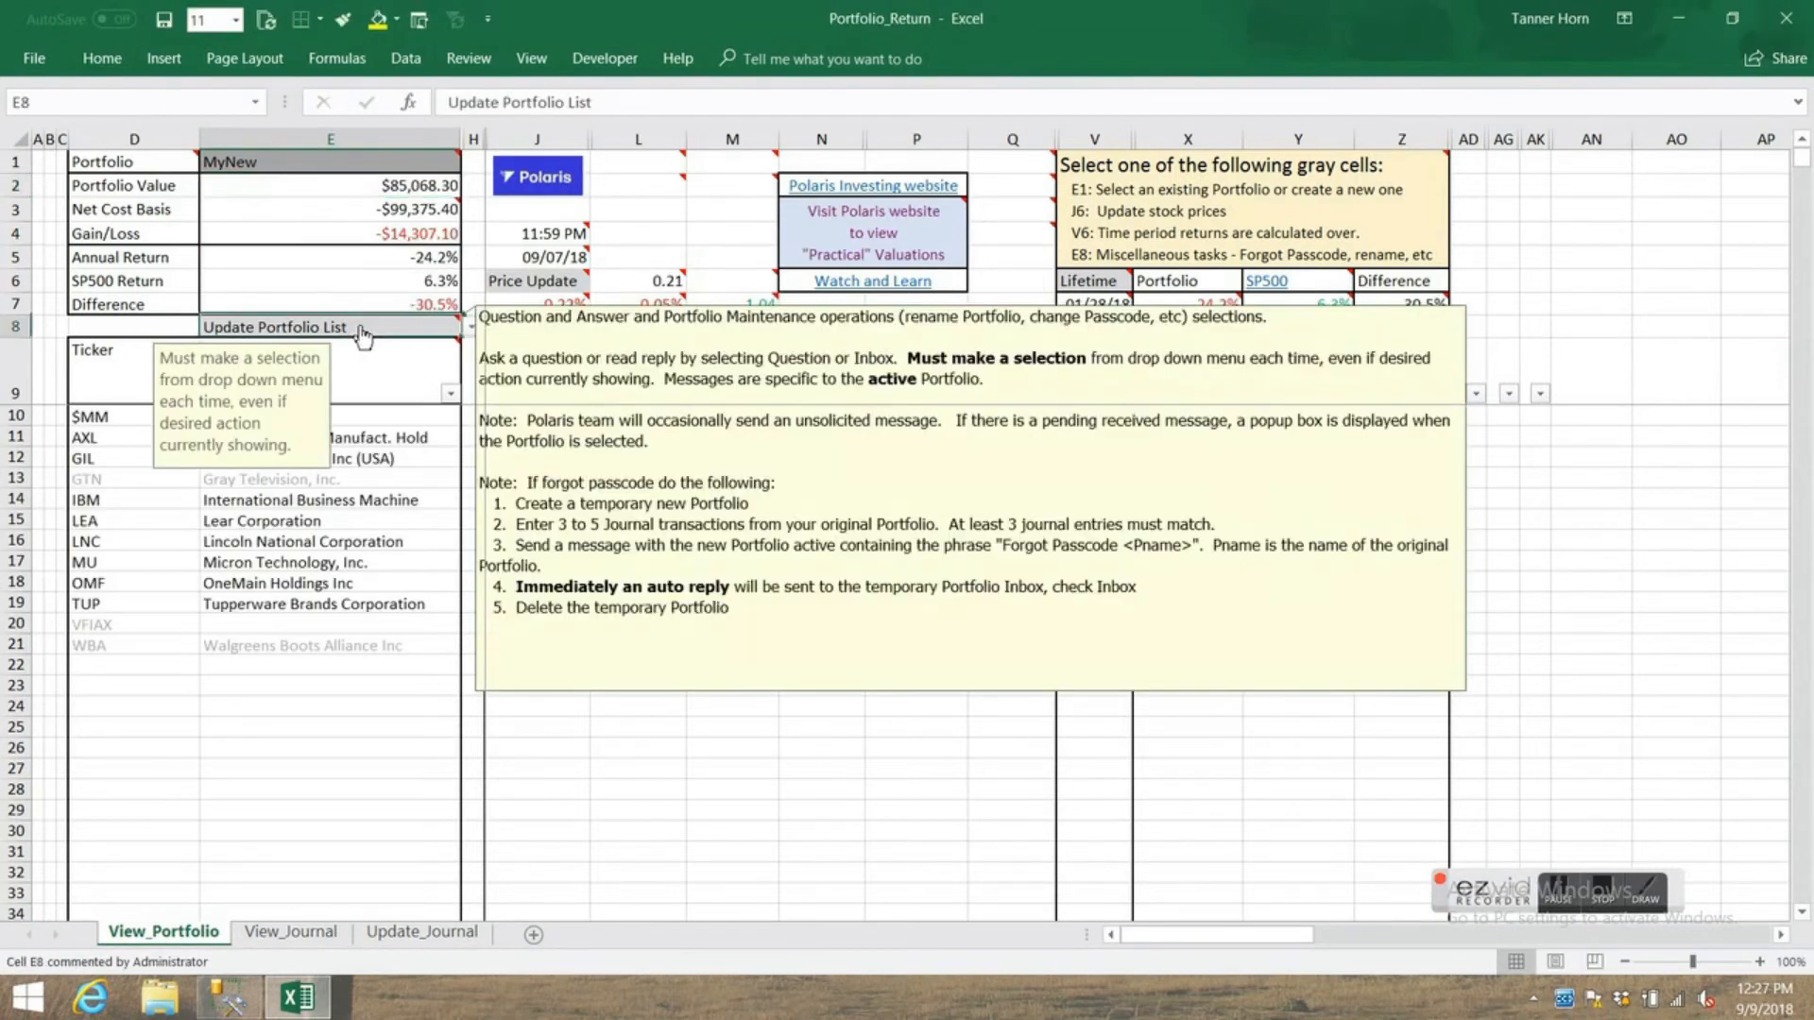
# - Run the Update Portfolio List task in cell E8 for MyNew and confirm adding the name back to the list
pyautogui.click(470, 328)
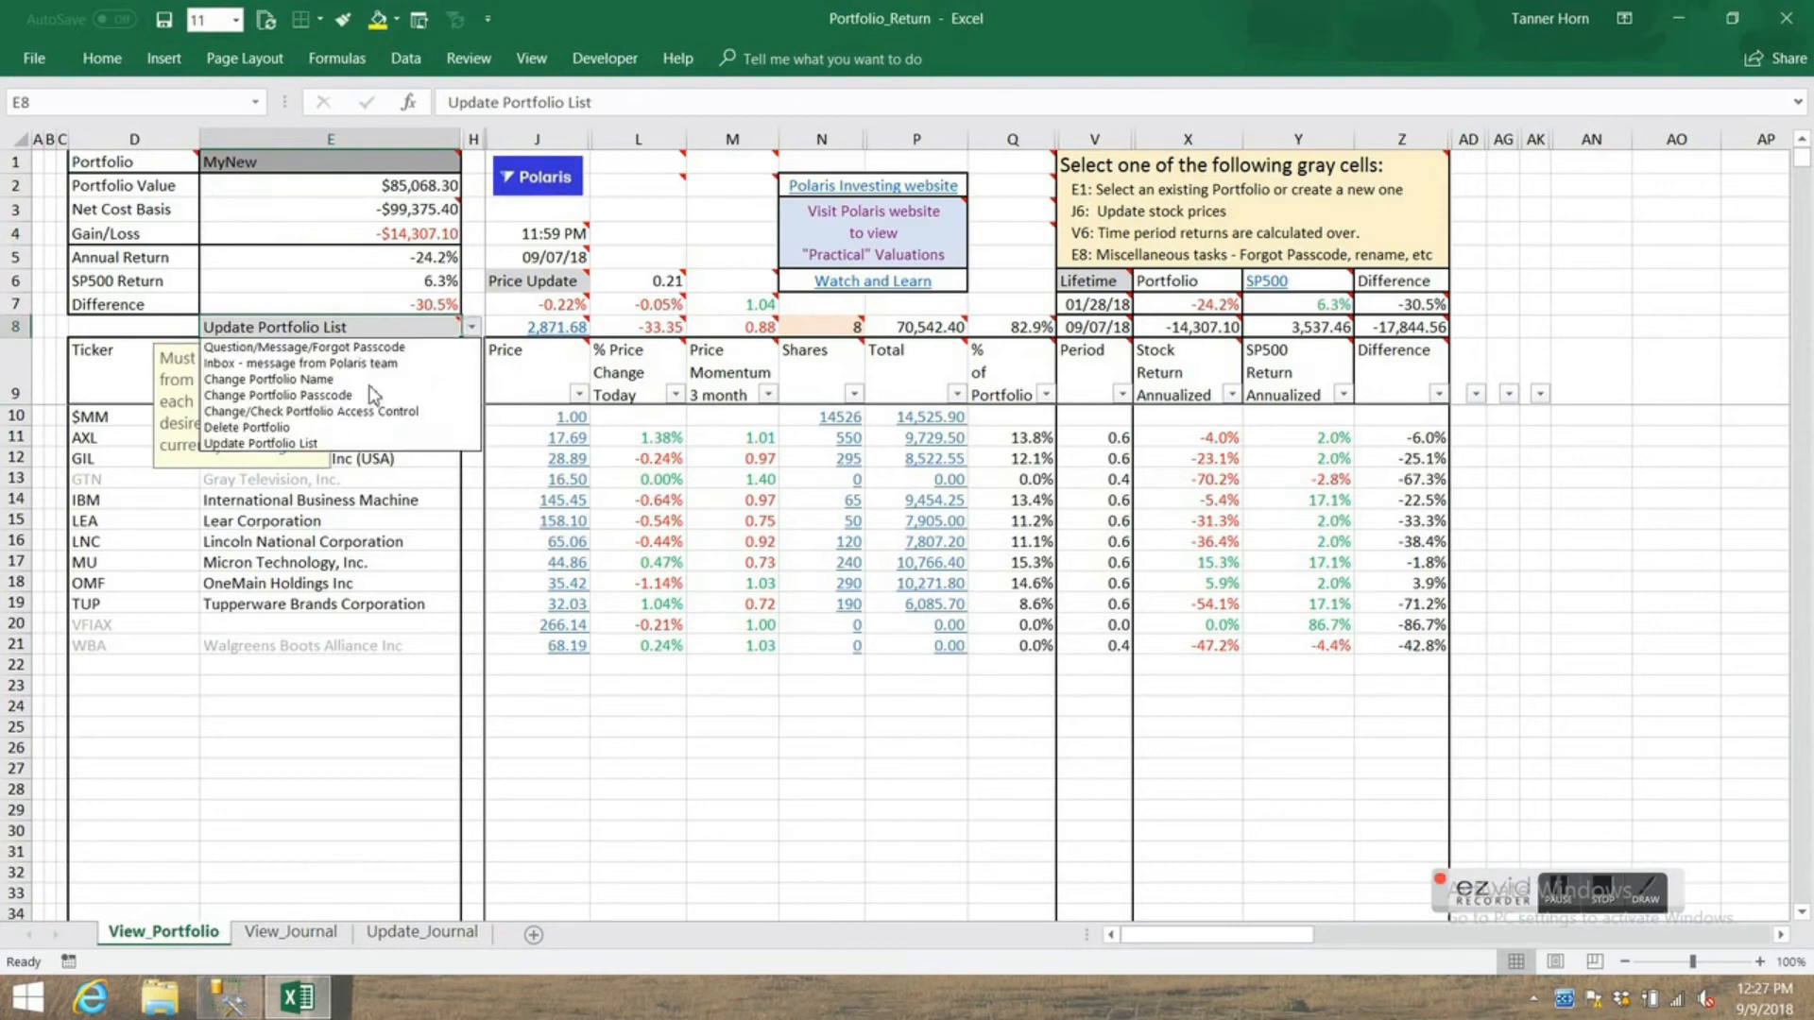
pyautogui.click(302, 444)
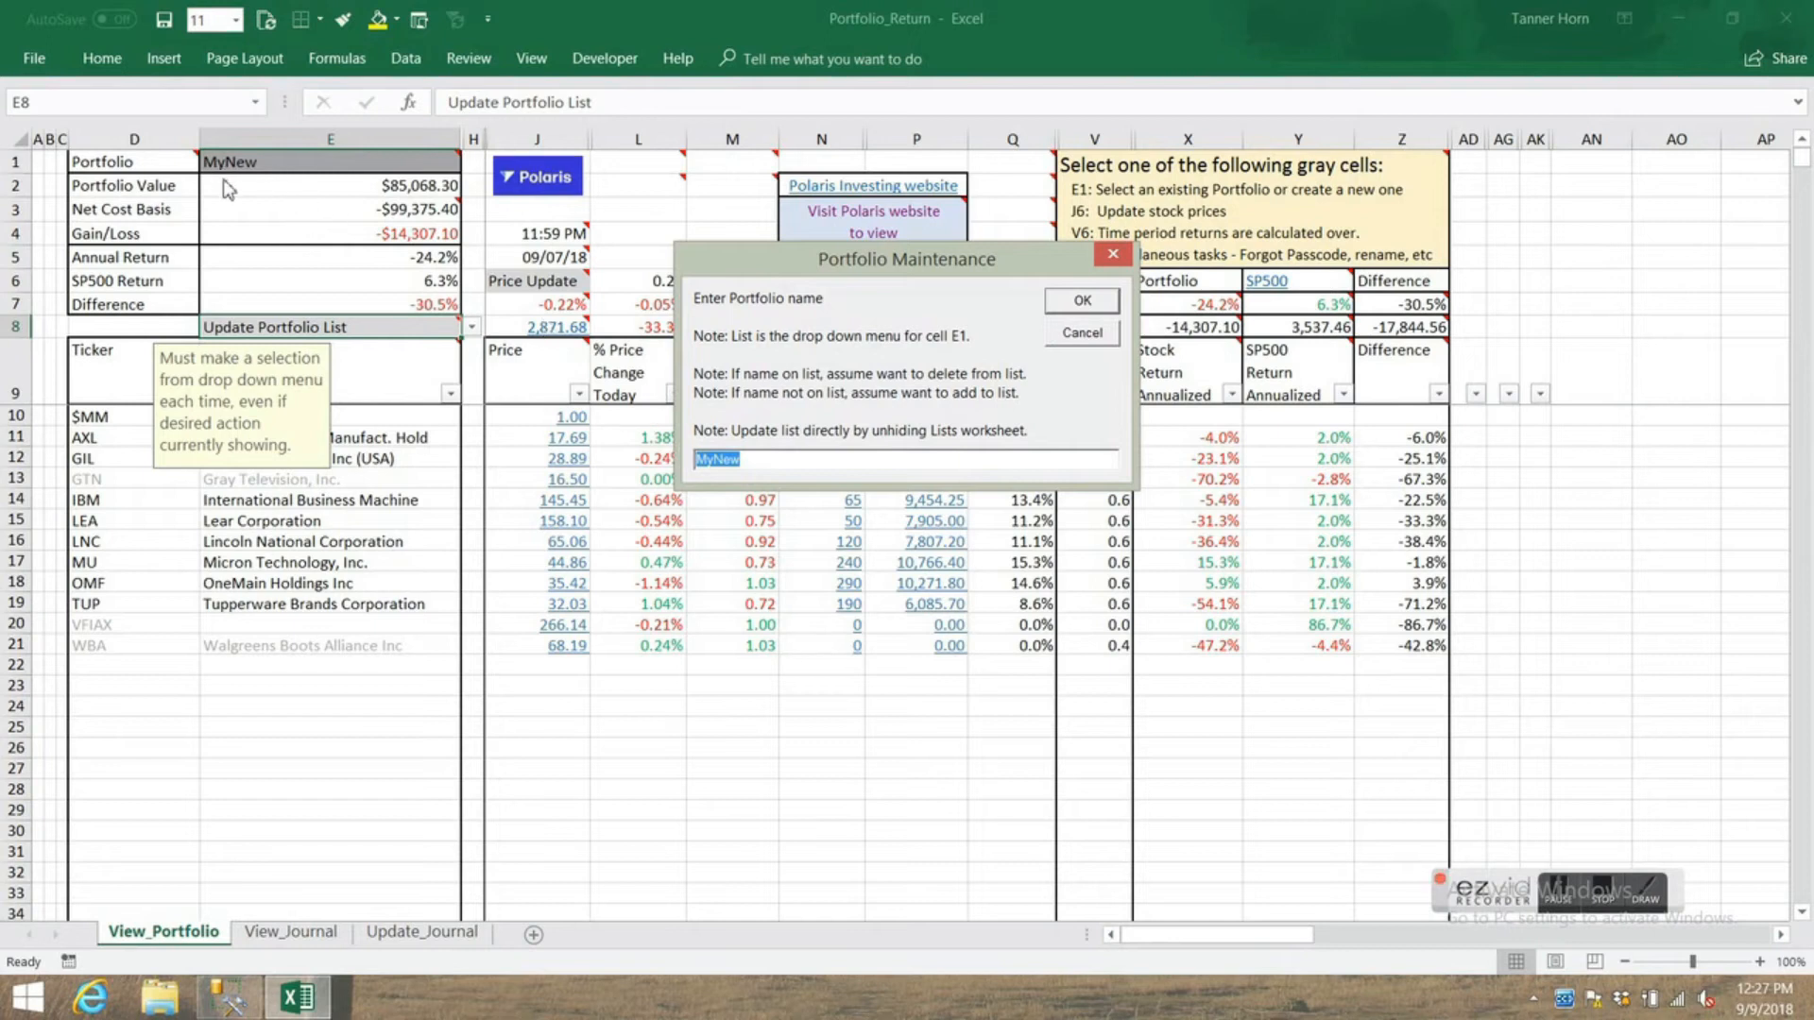
pyautogui.click(1080, 302)
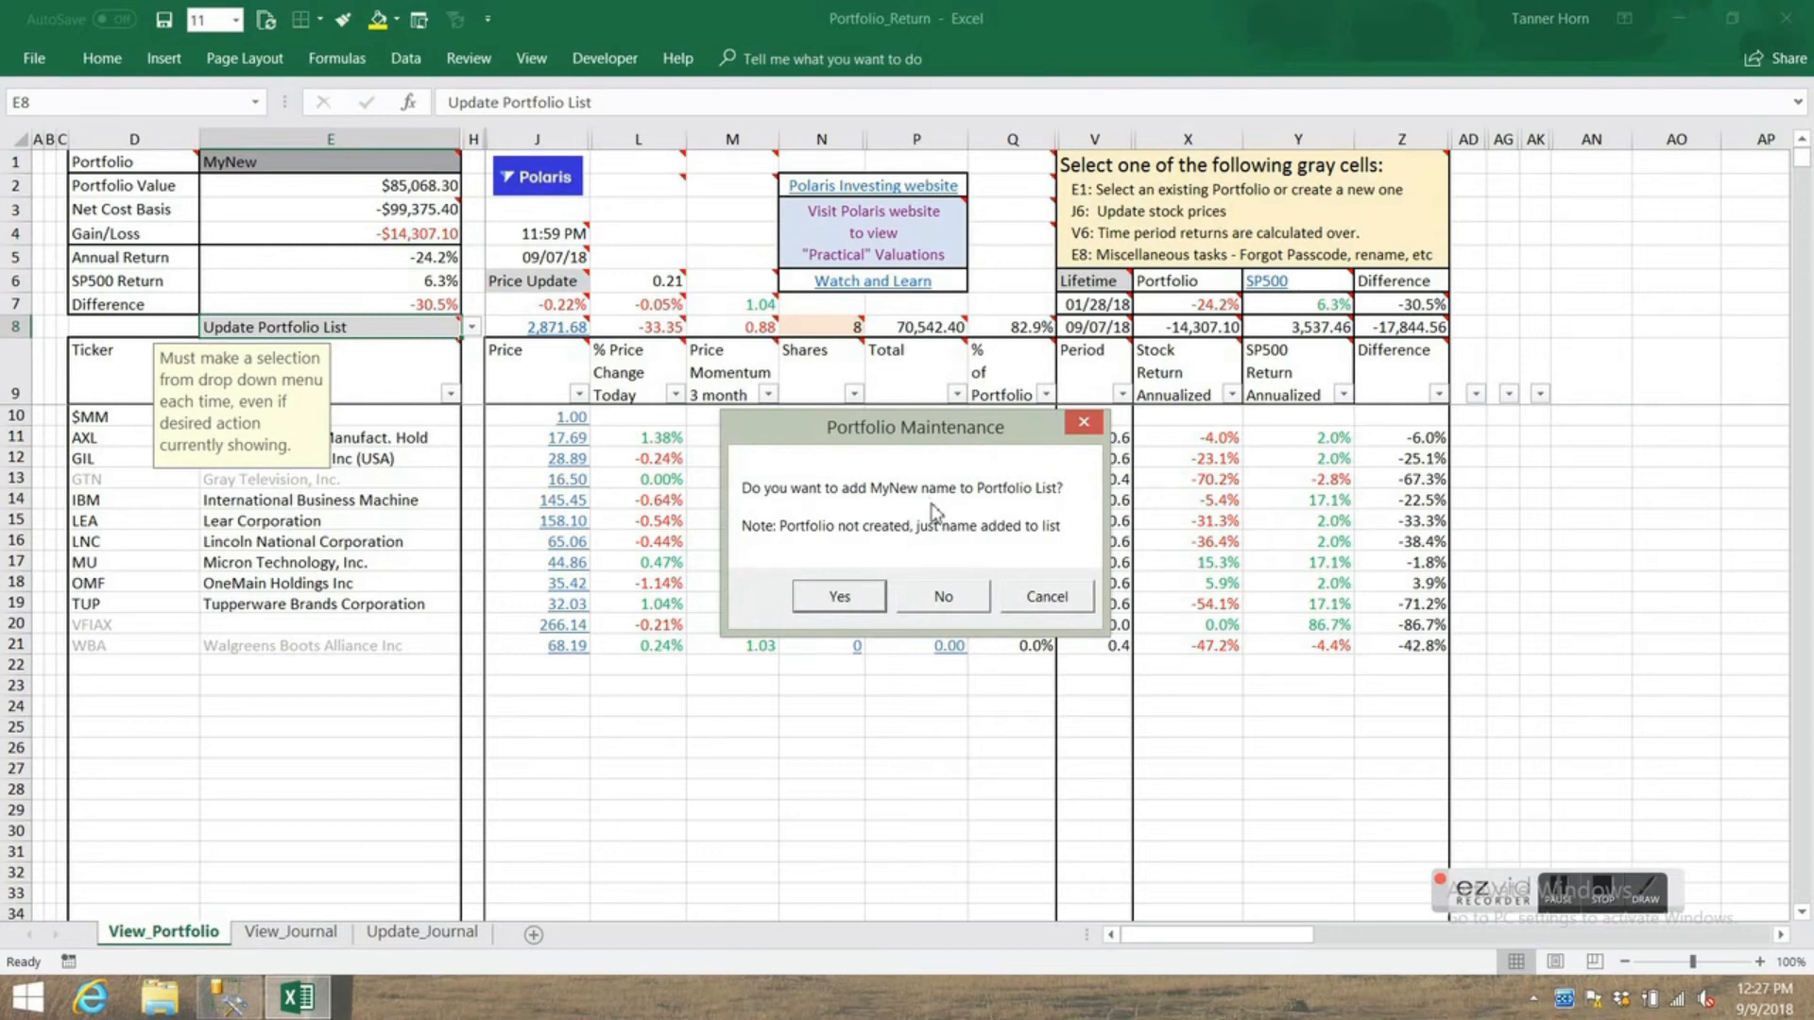
pyautogui.click(840, 597)
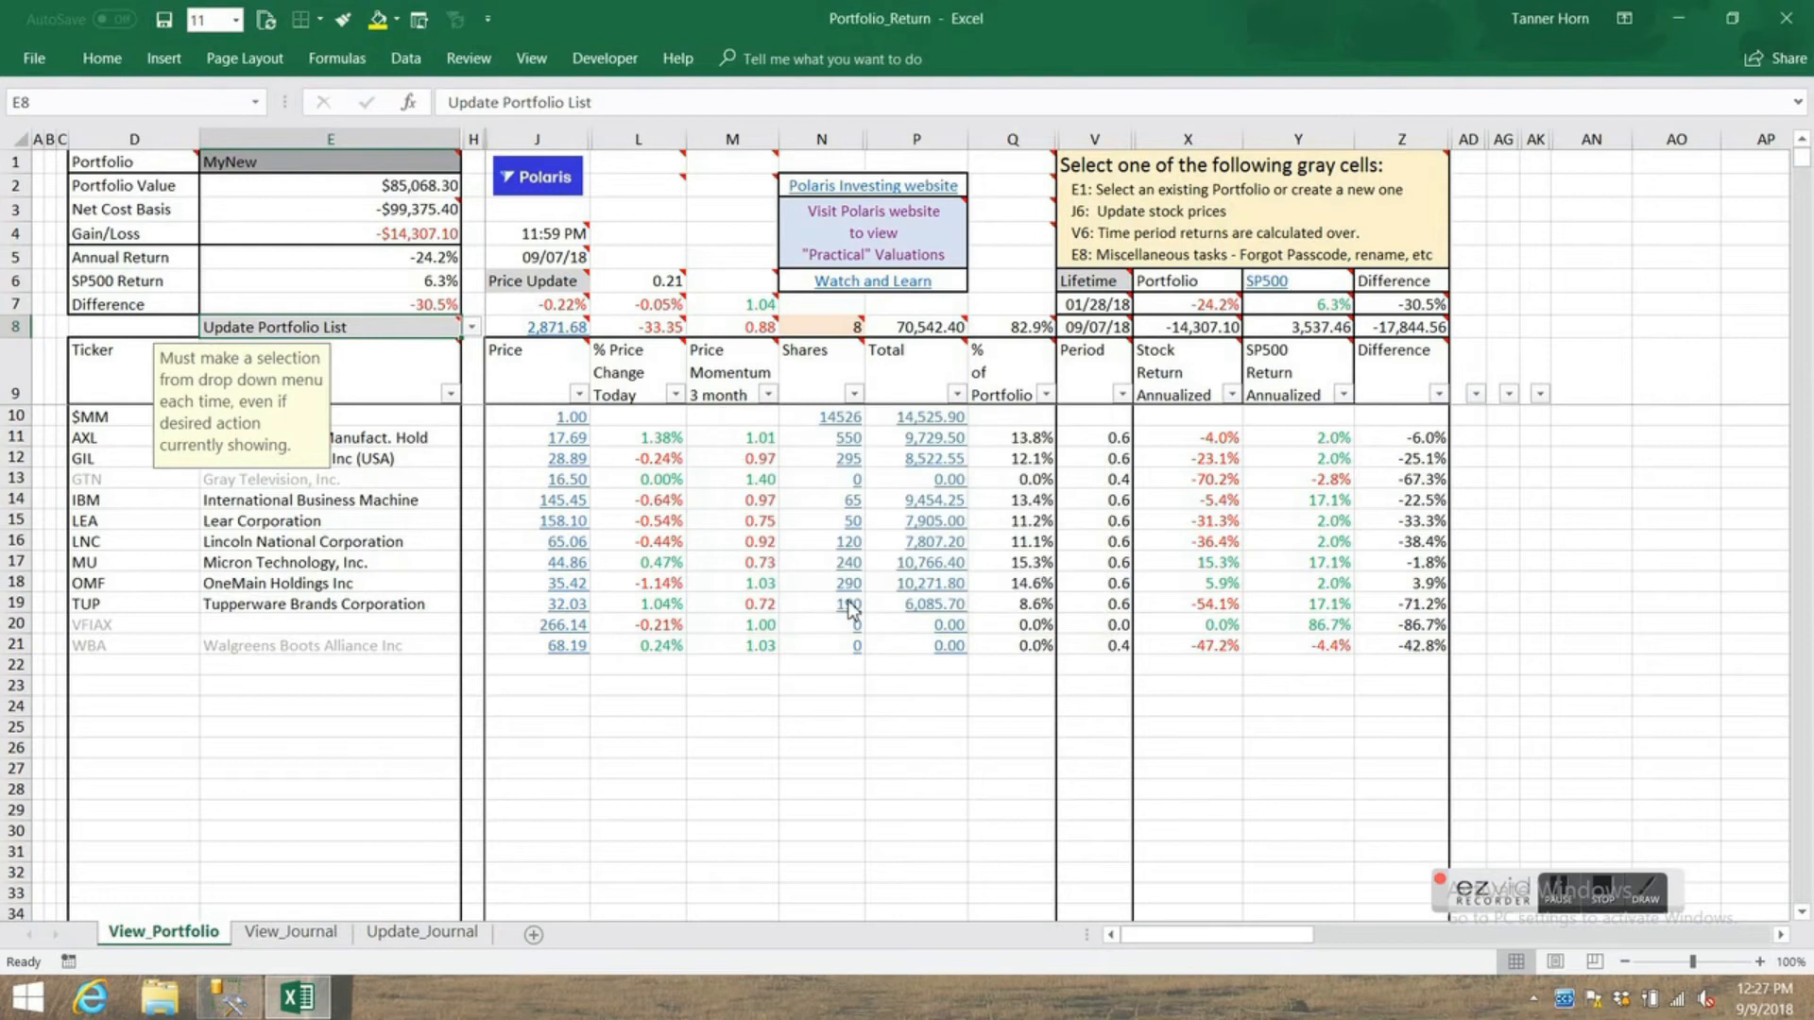
# - Unhide the Lists worksheet and select the MyNew entry in cell A11
pyautogui.rightClick(427, 936)
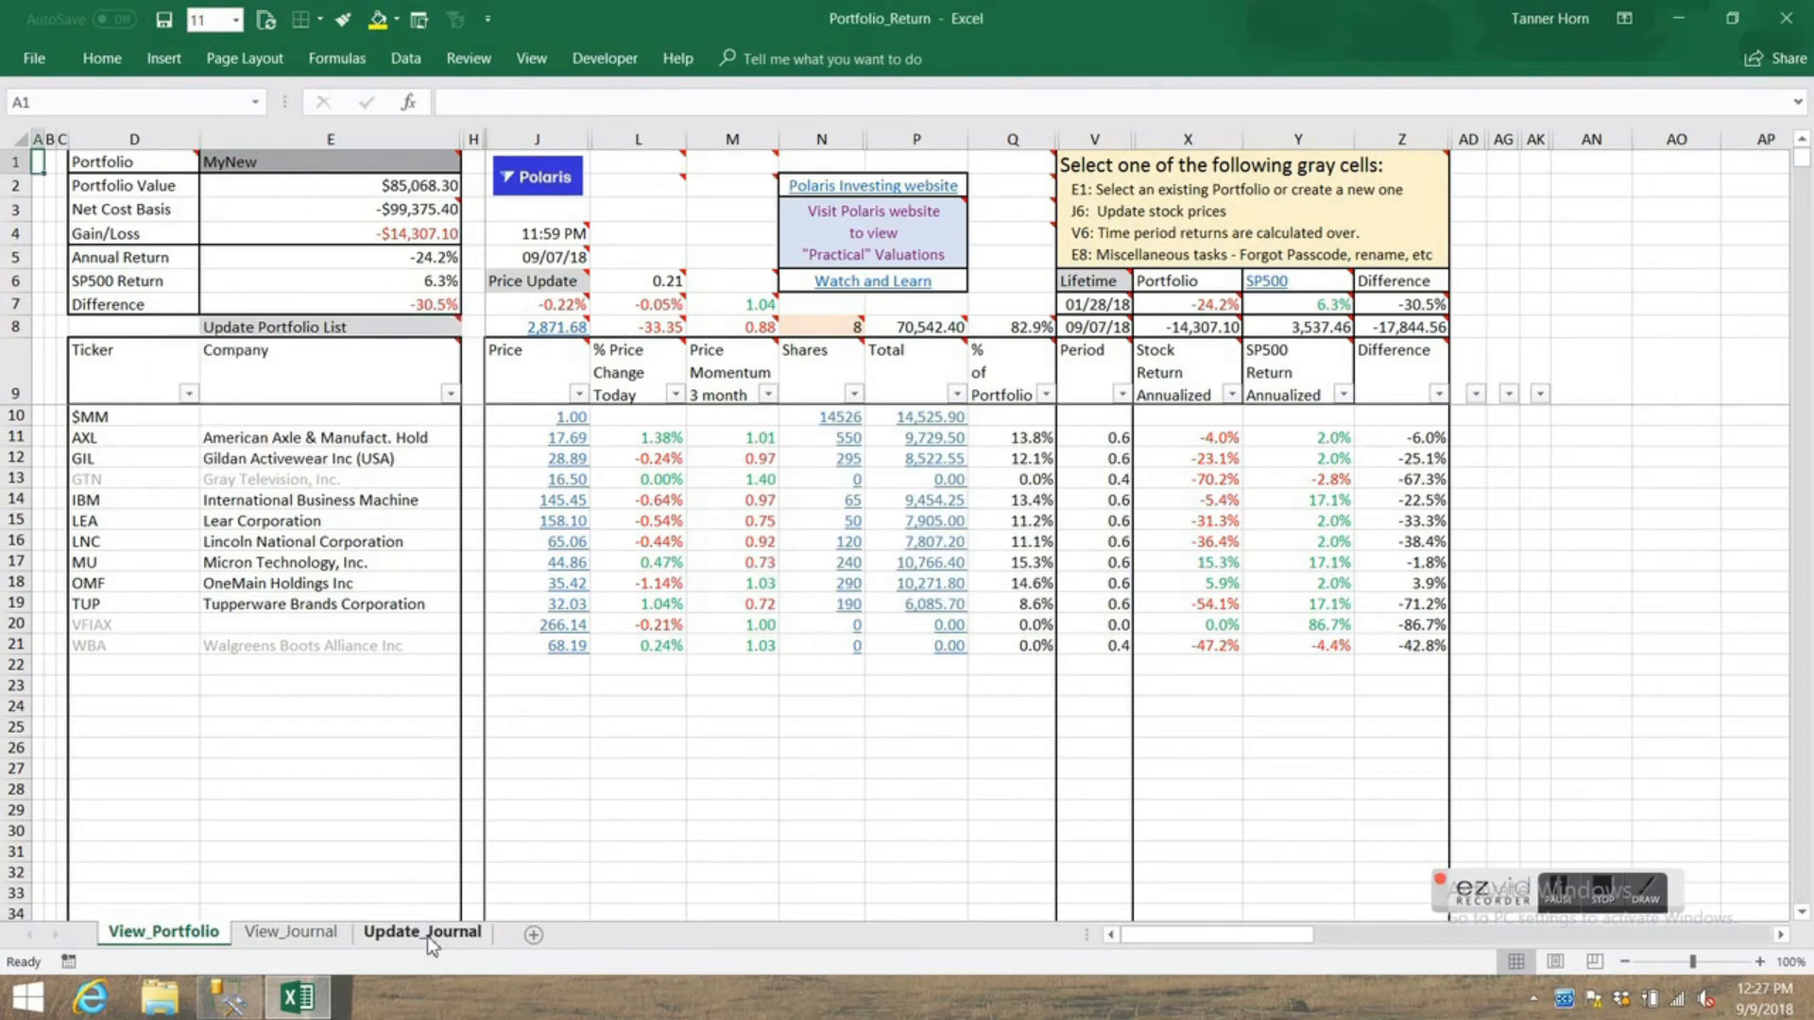
pyautogui.click(498, 890)
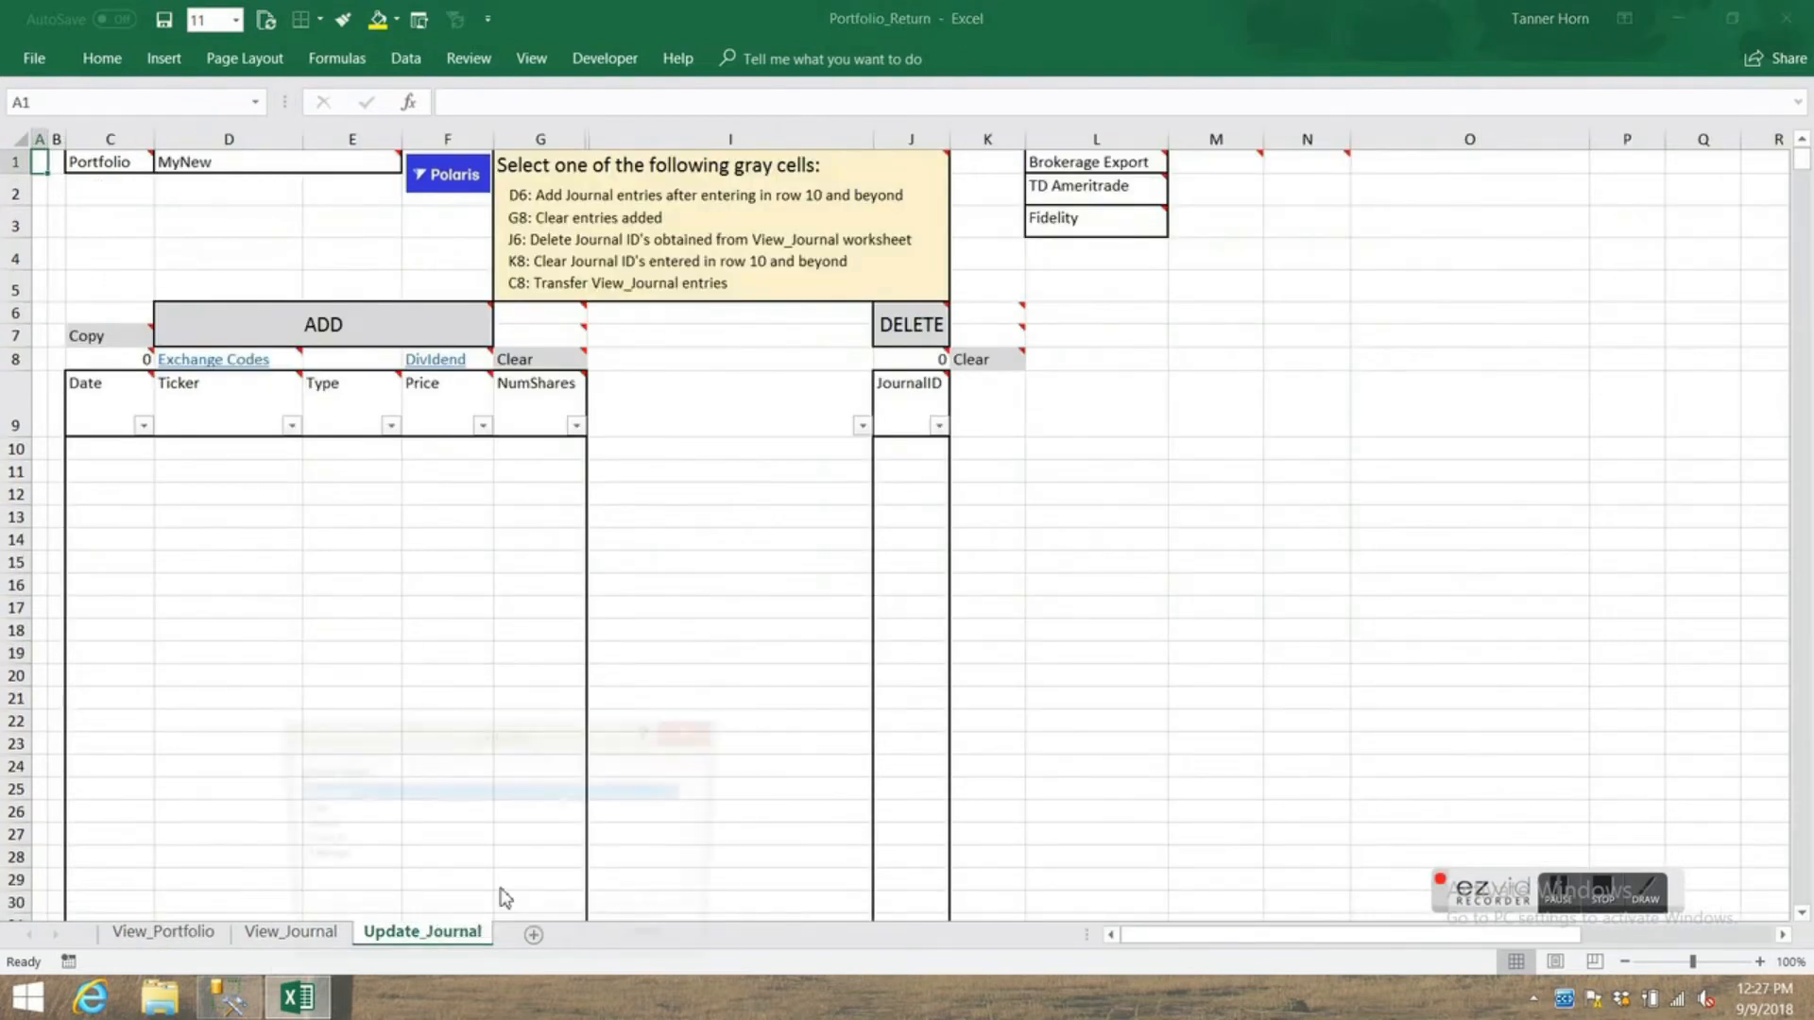
pyautogui.click(304, 811)
pyautogui.click(526, 943)
pyautogui.click(109, 392)
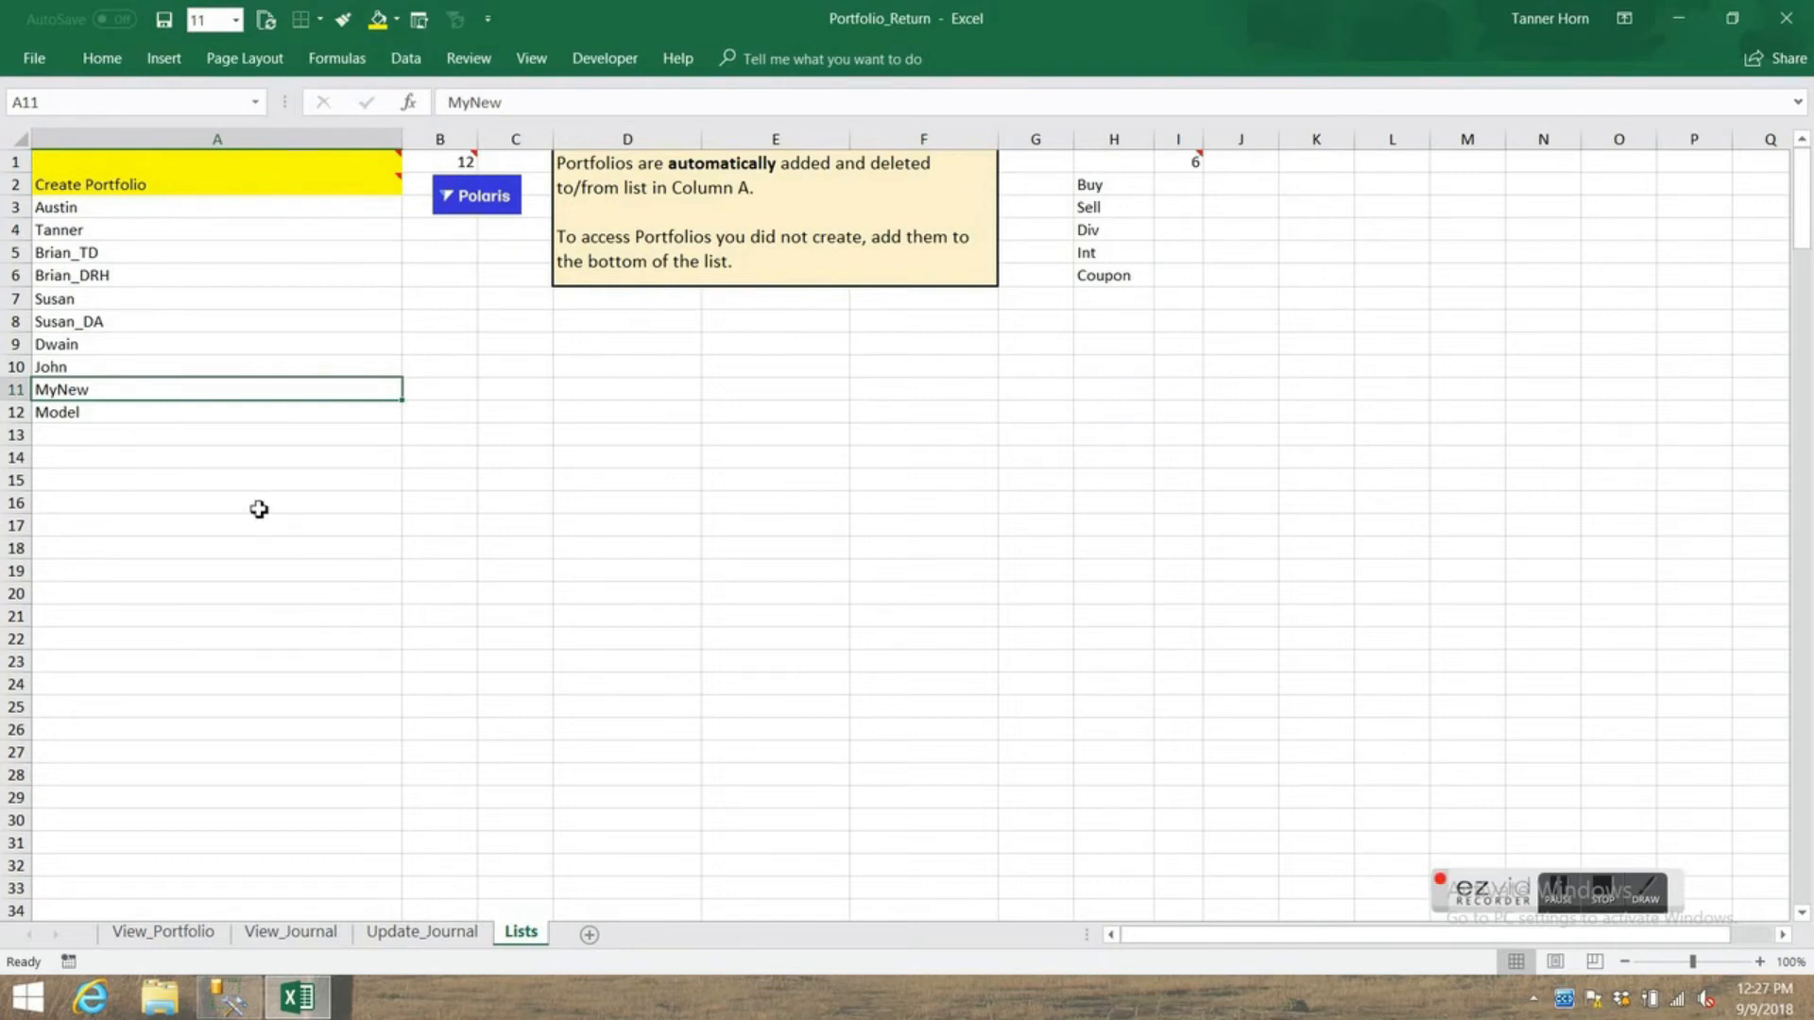
# - Examine column A of Lists, covering the portfolio names, the empty rows below them, and the fixed entries in A1 and A2
pyautogui.moveTo(94, 234); pyautogui.dragTo(91, 414)
pyautogui.moveTo(83, 535); pyautogui.dragTo(89, 733)
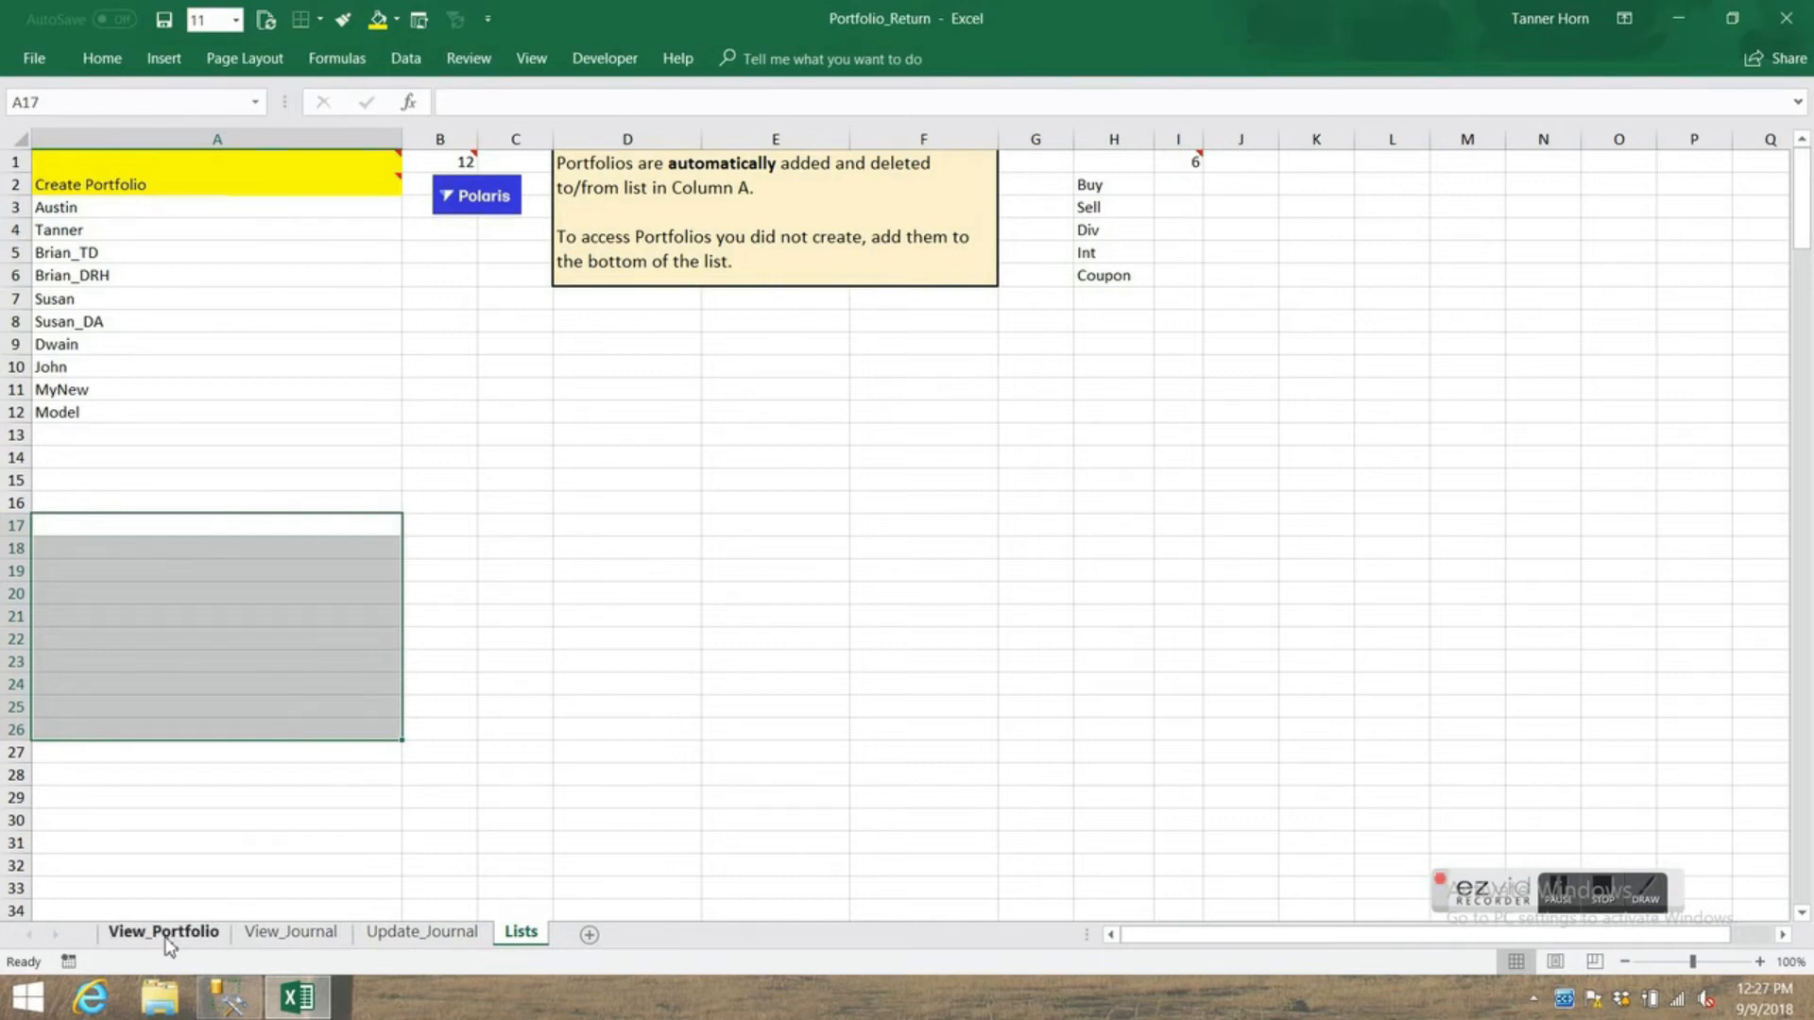
pyautogui.moveTo(113, 207); pyautogui.dragTo(128, 506)
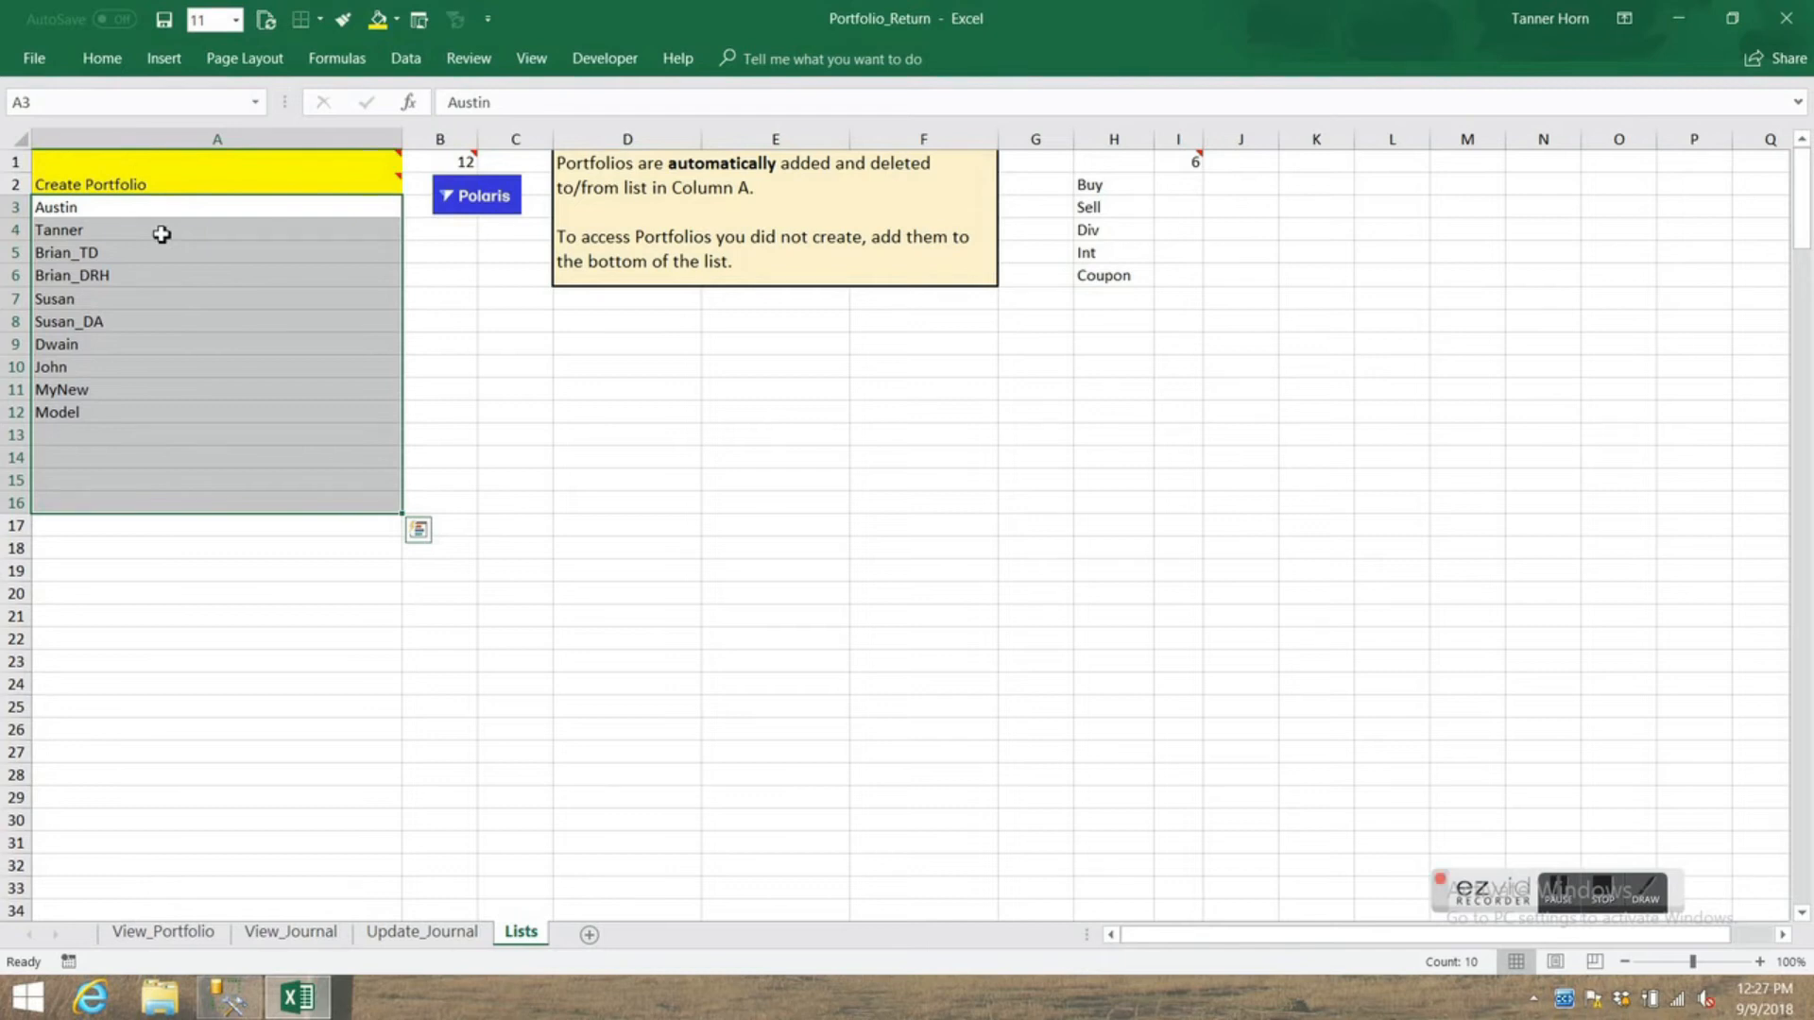
pyautogui.click(145, 163)
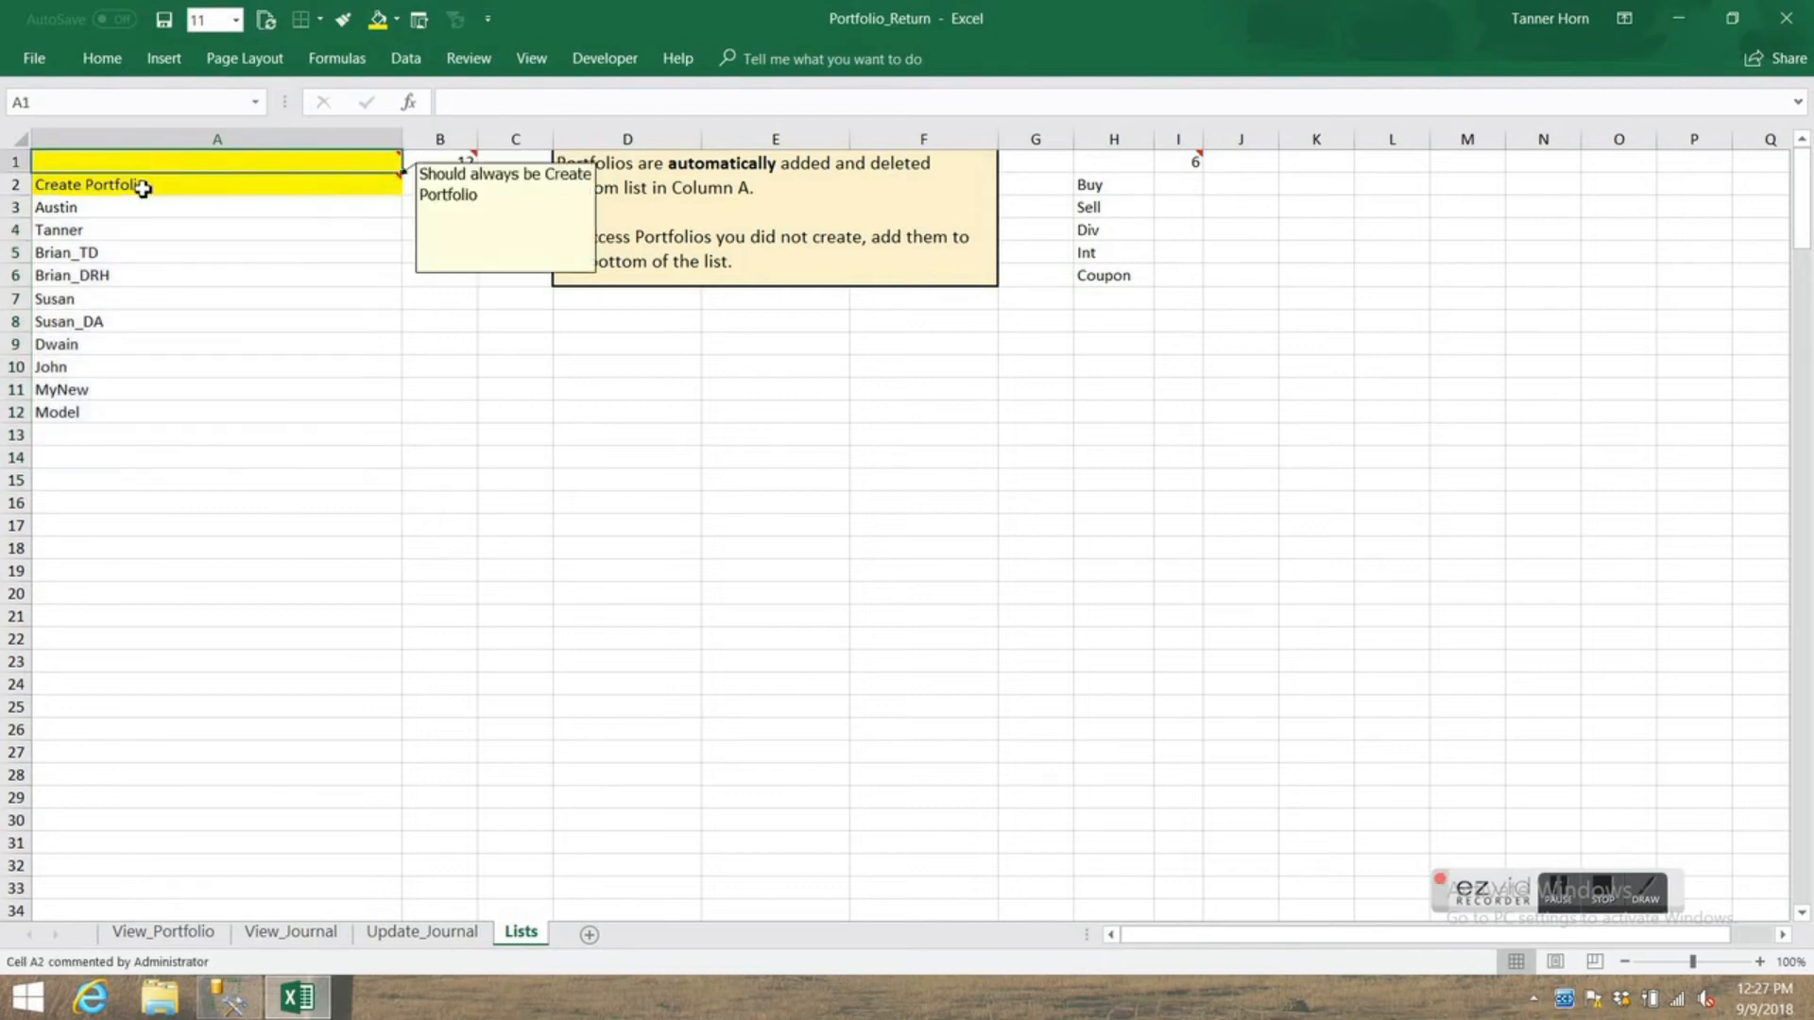
pyautogui.click(142, 188)
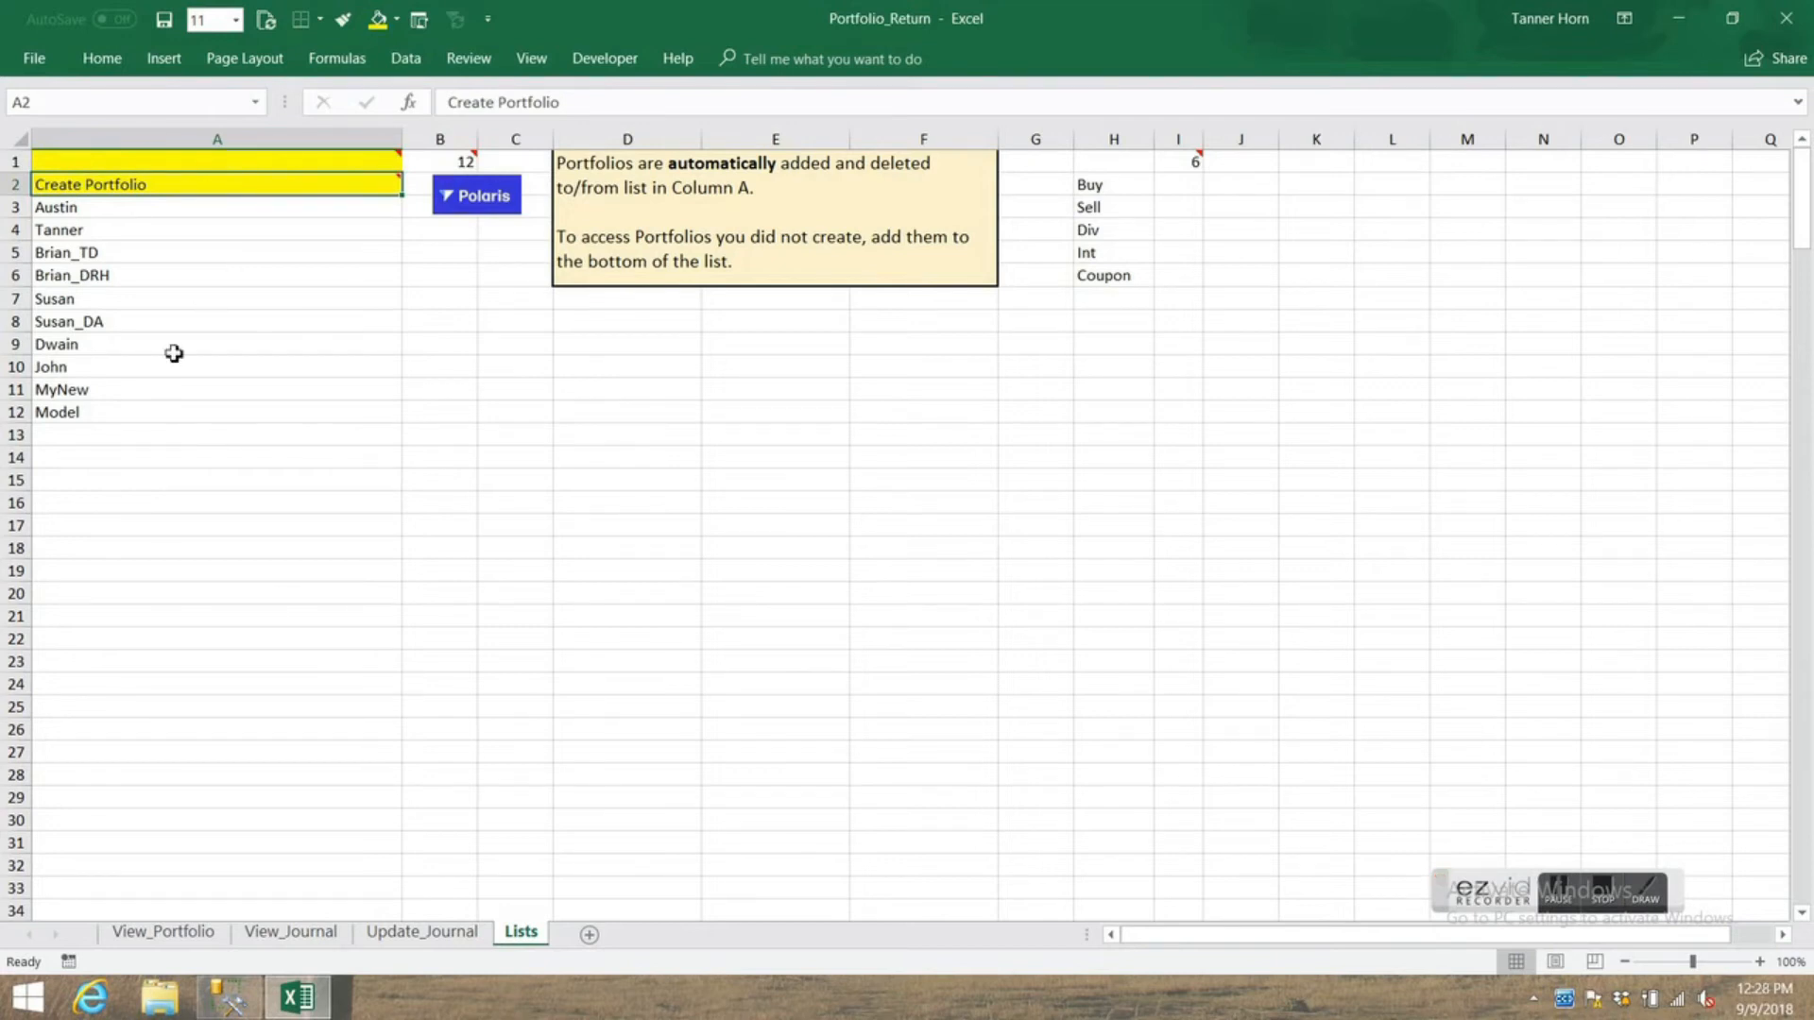
pyautogui.click(114, 415)
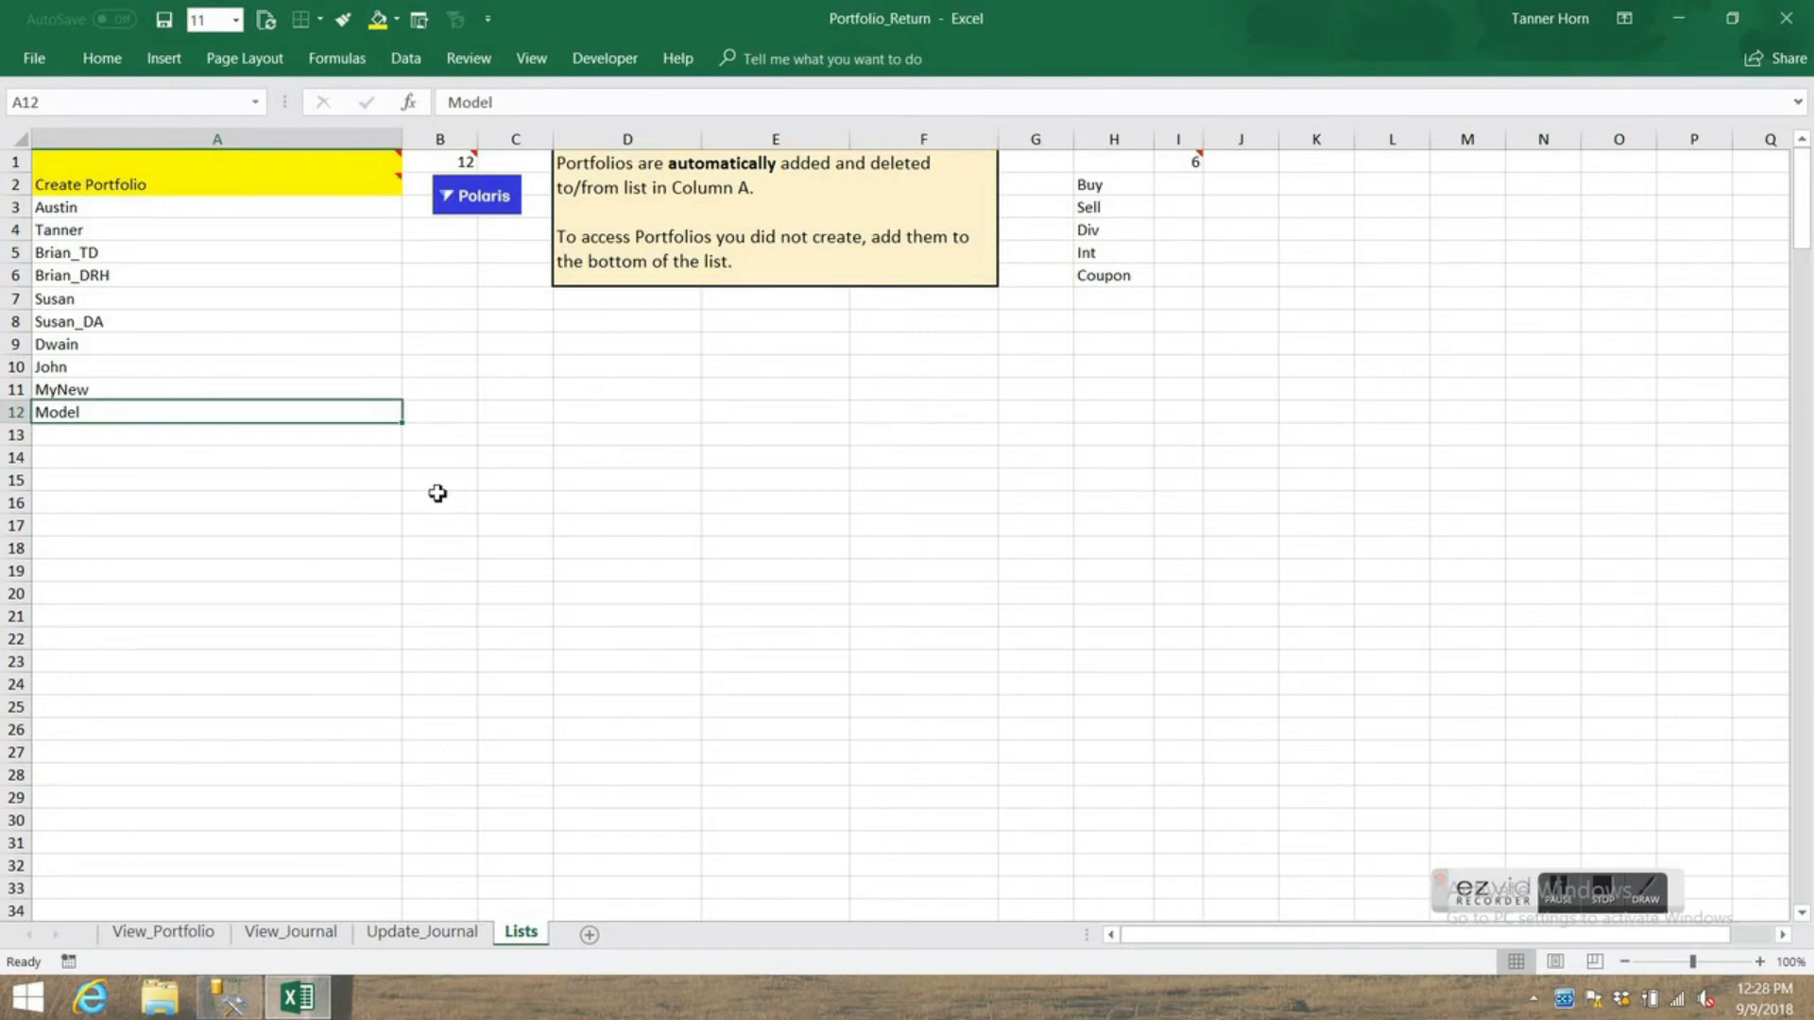
pyautogui.moveTo(146, 233); pyautogui.dragTo(128, 395)
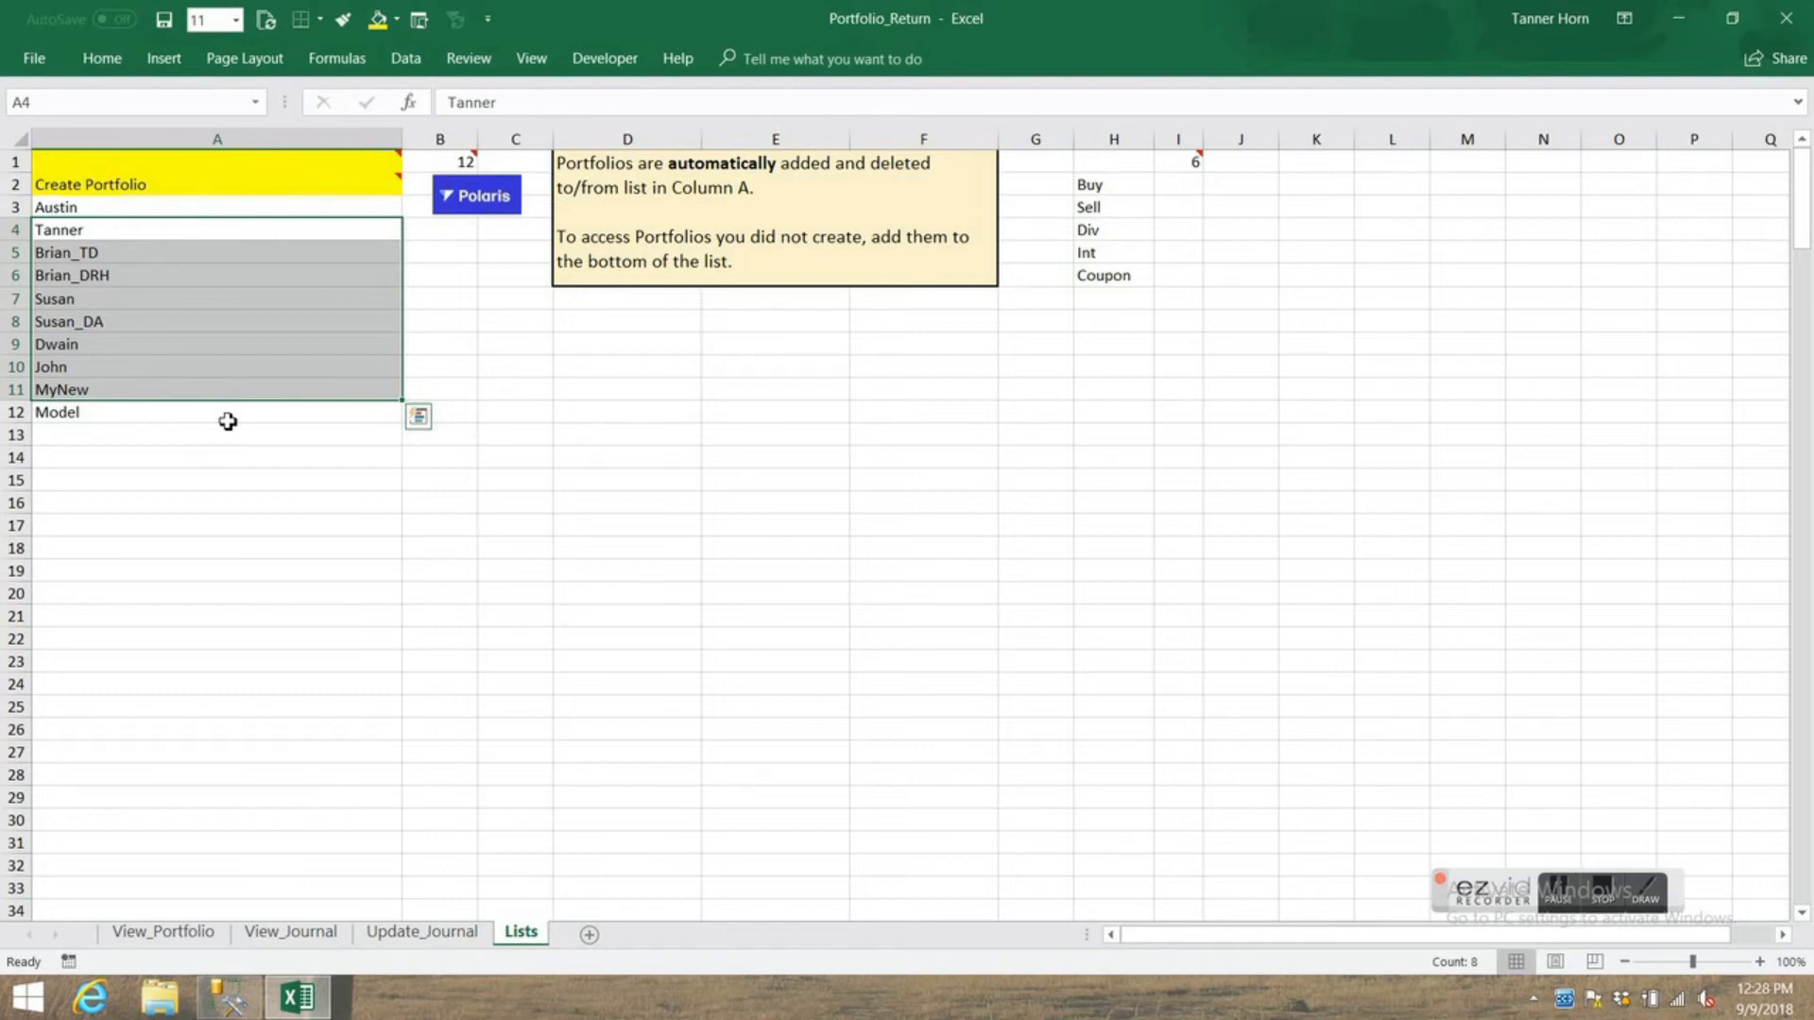
# - Hide the Lists worksheet and return to View_Portfolio
pyautogui.rightClick(520, 933)
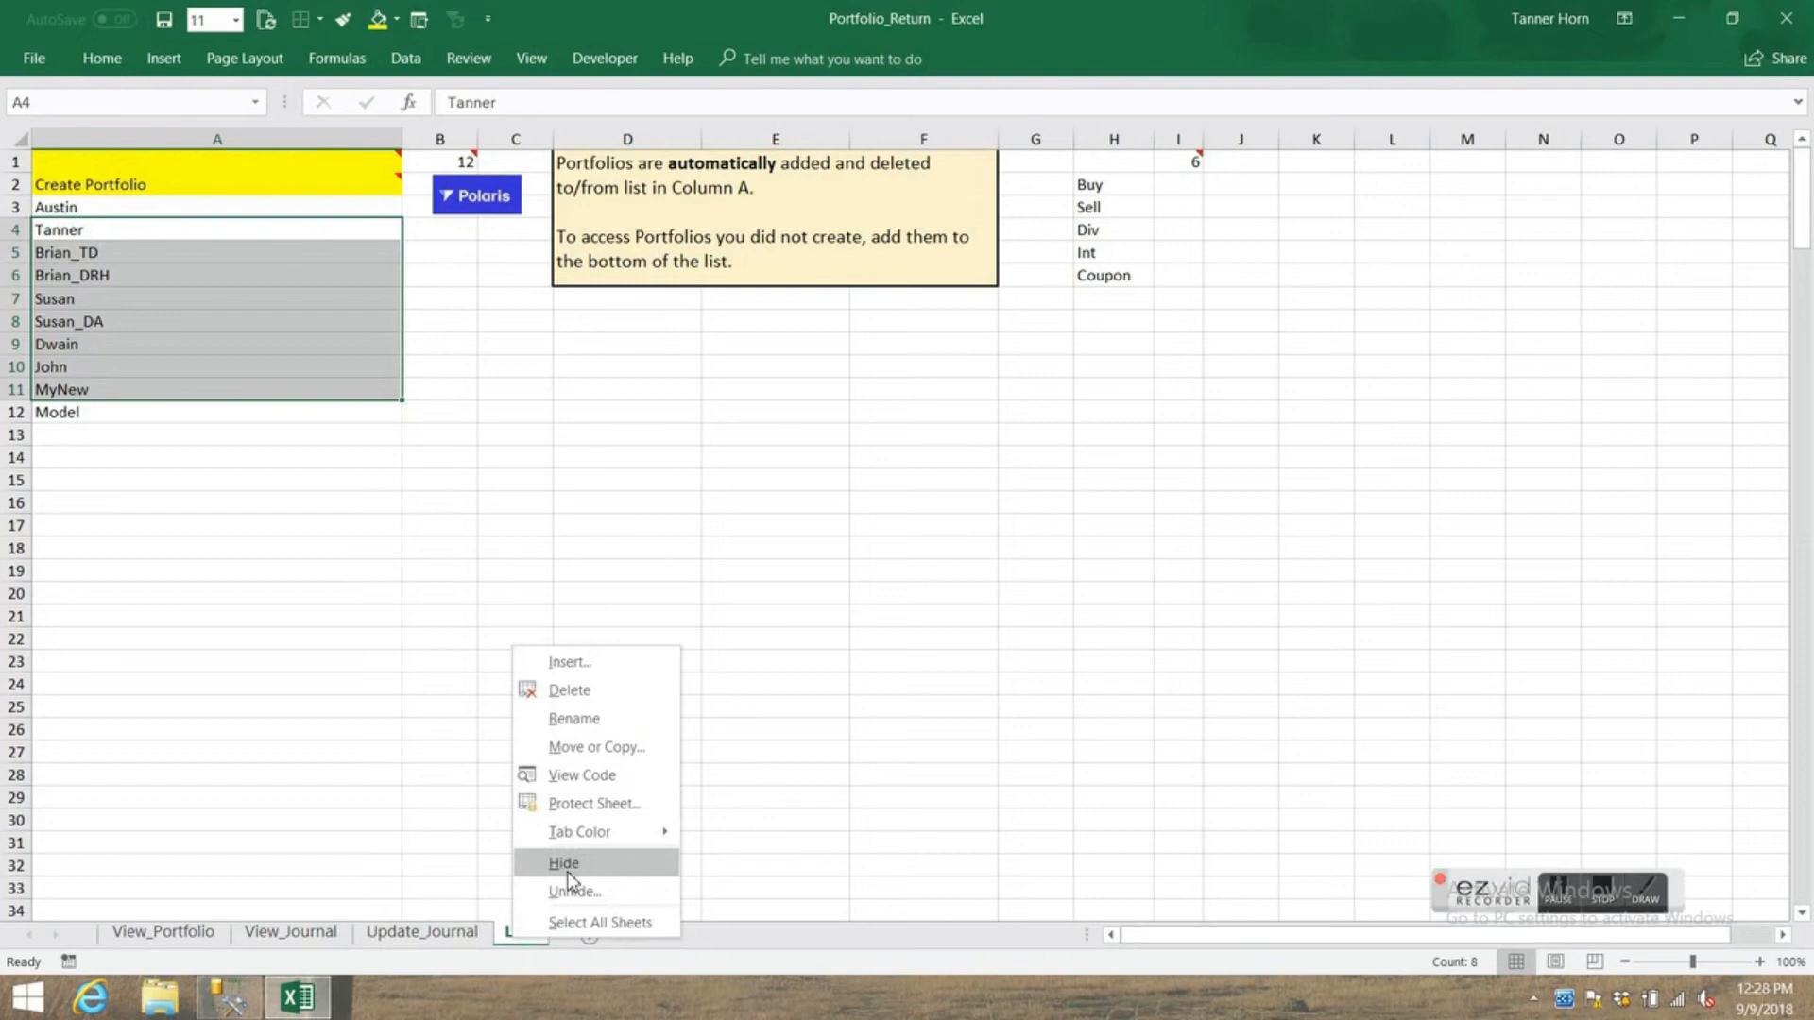
pyautogui.click(567, 862)
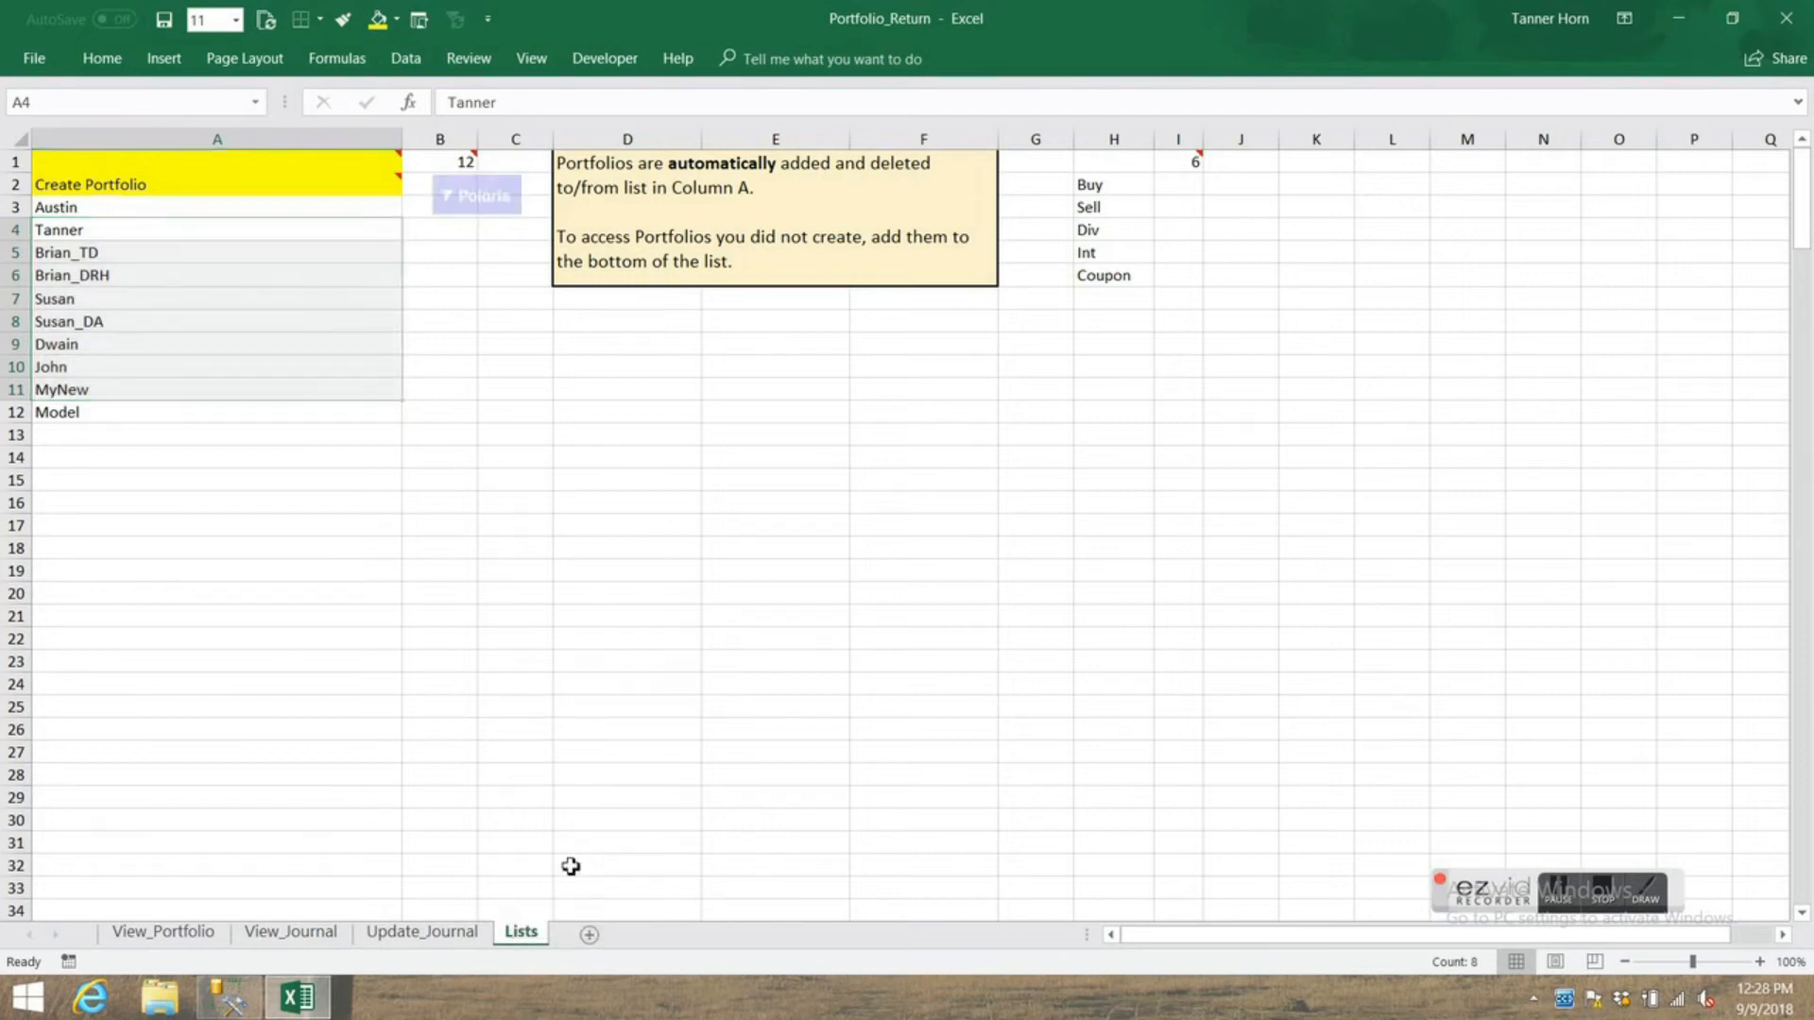
pyautogui.click(151, 936)
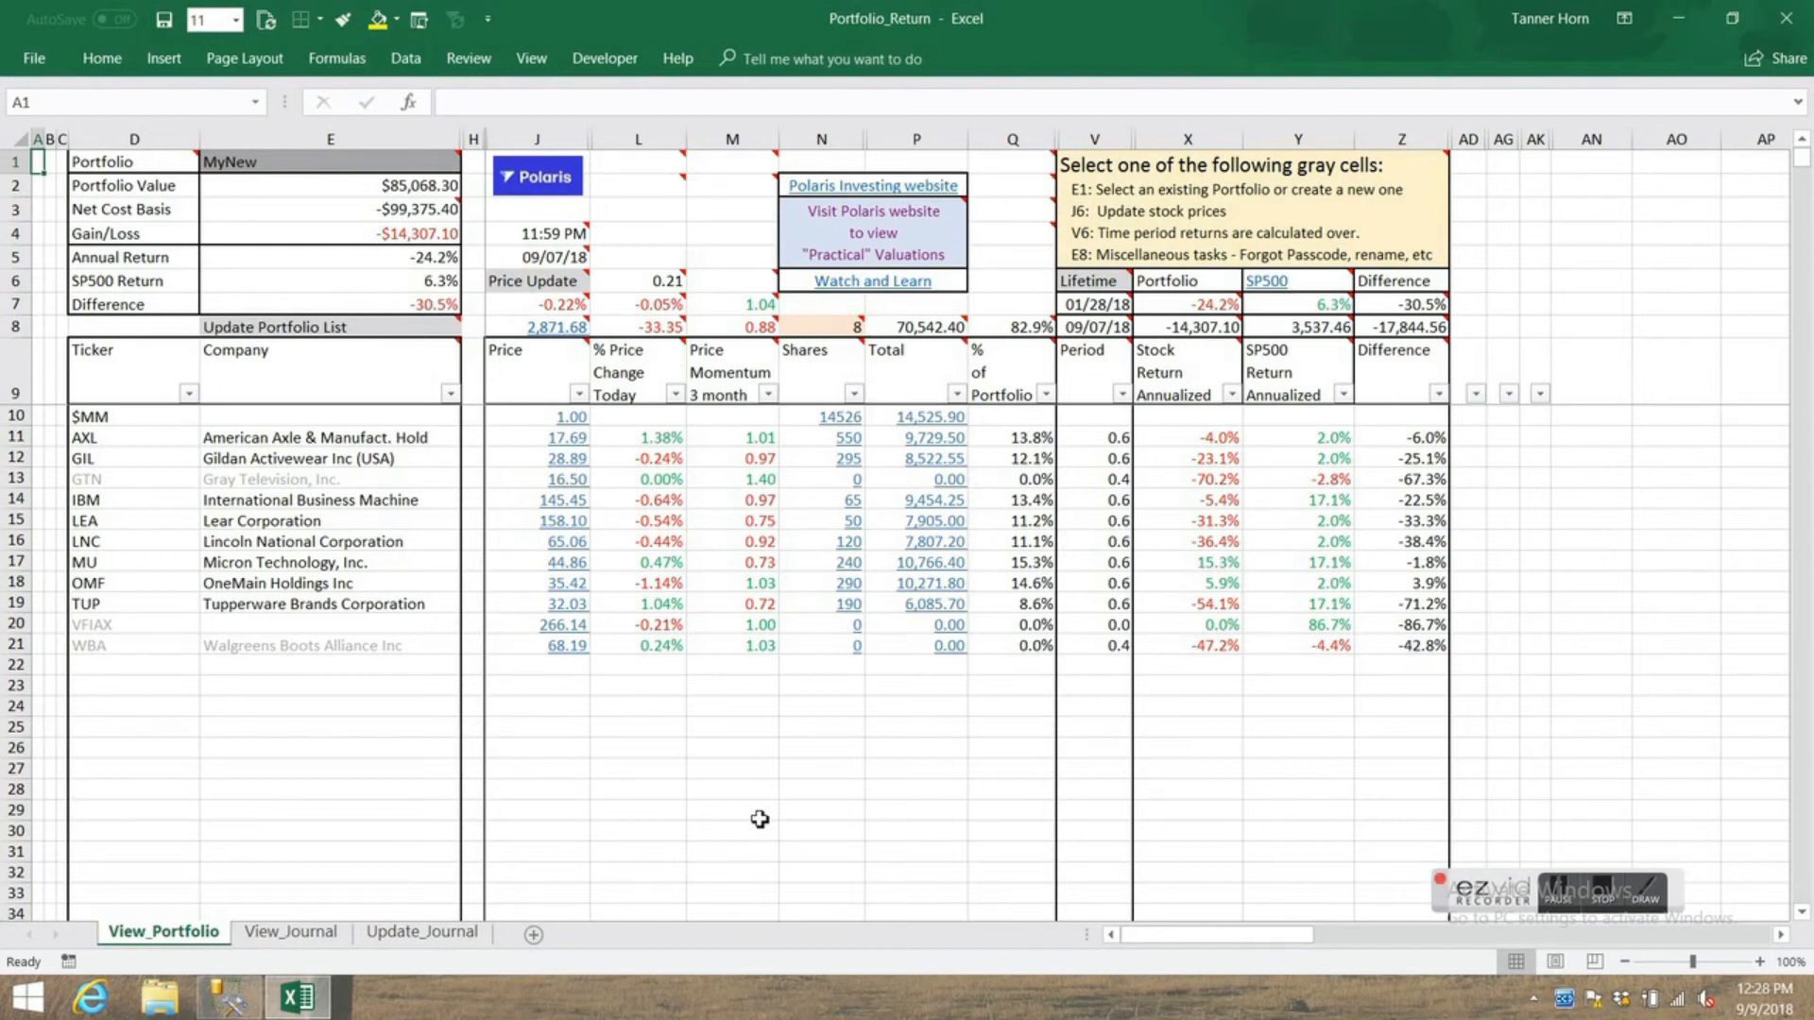
# - Run the Change/Check Portfolio Access Control task in cell E8 to switch MyNew from Full to ReadOnly, leaving the PIN blank
pyautogui.click(416, 327)
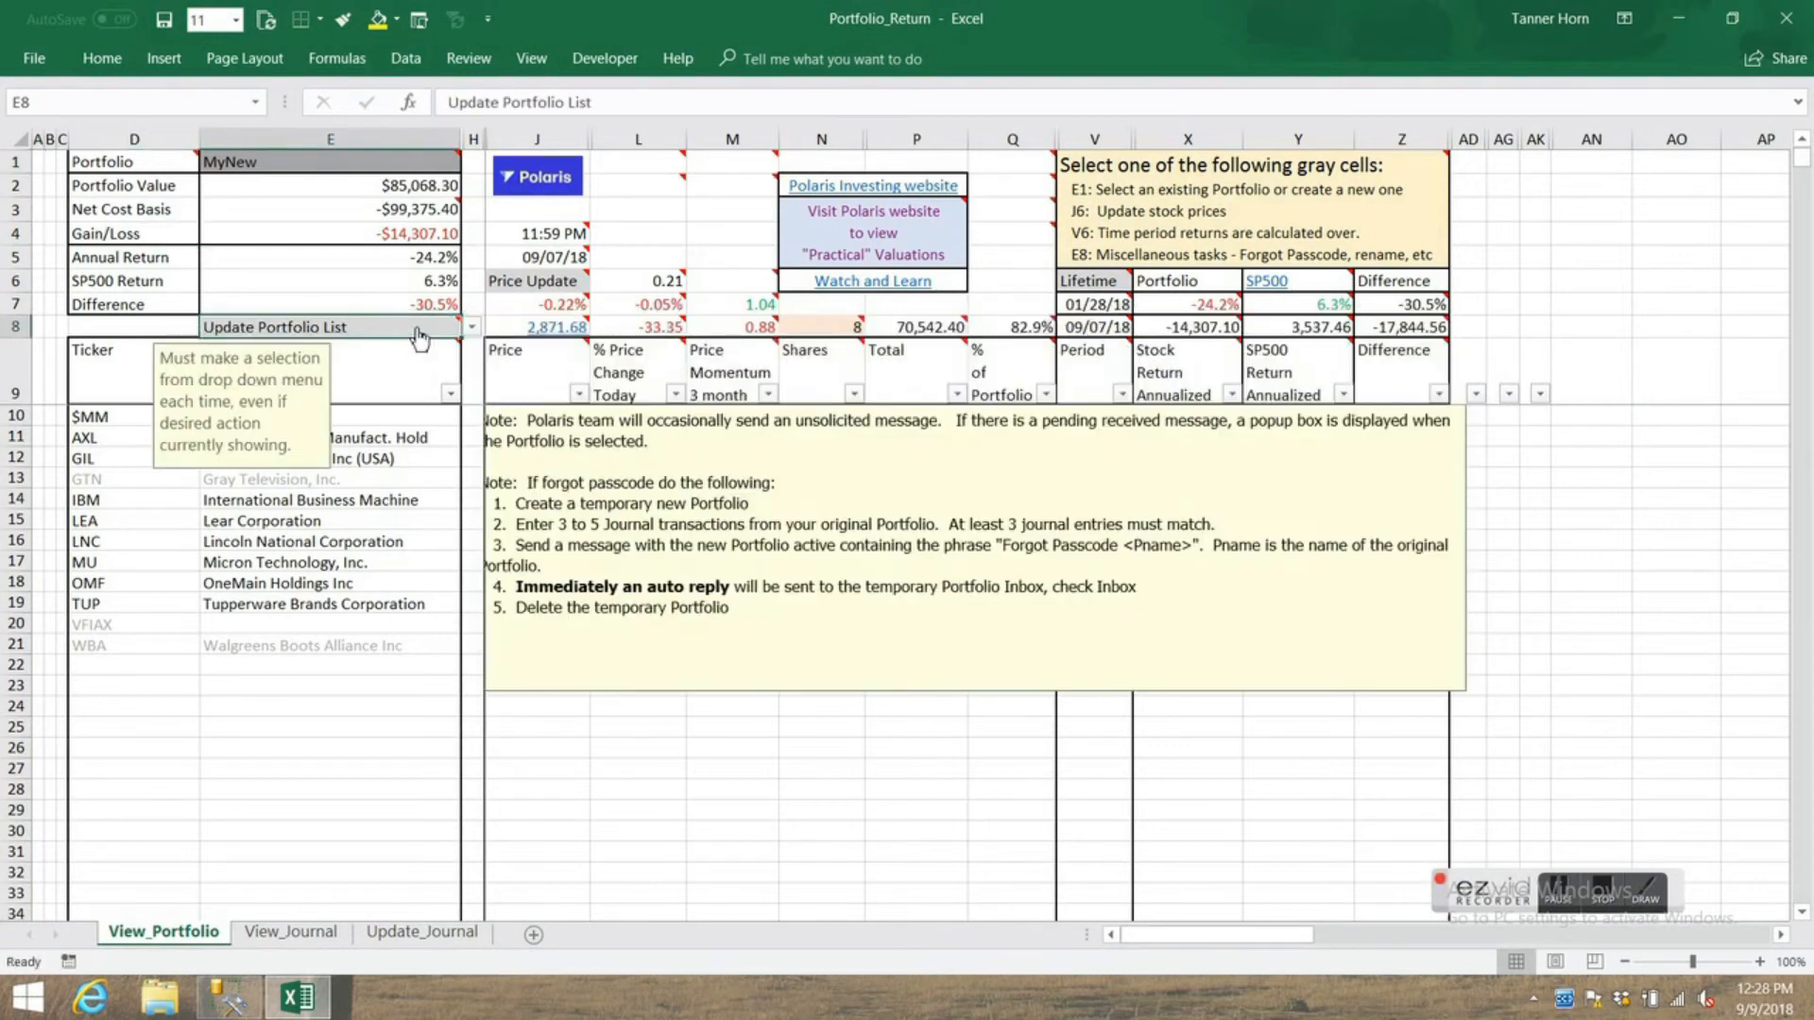
pyautogui.click(471, 328)
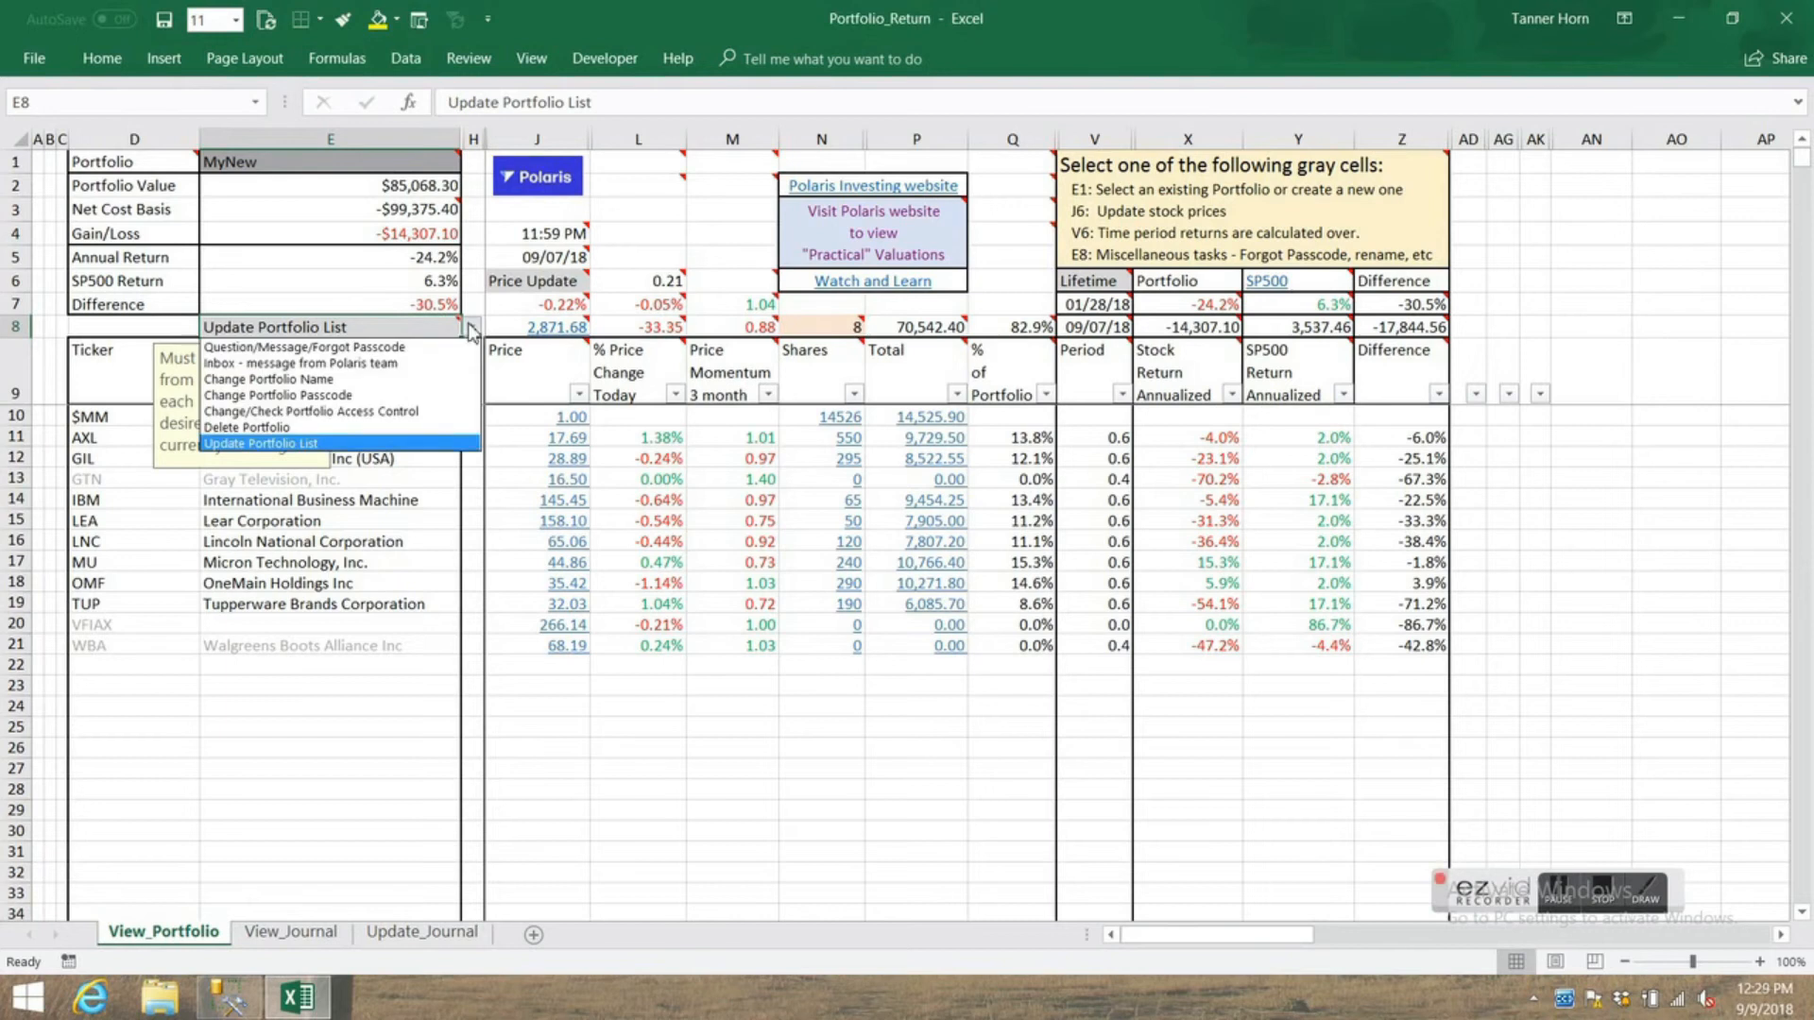
pyautogui.click(359, 412)
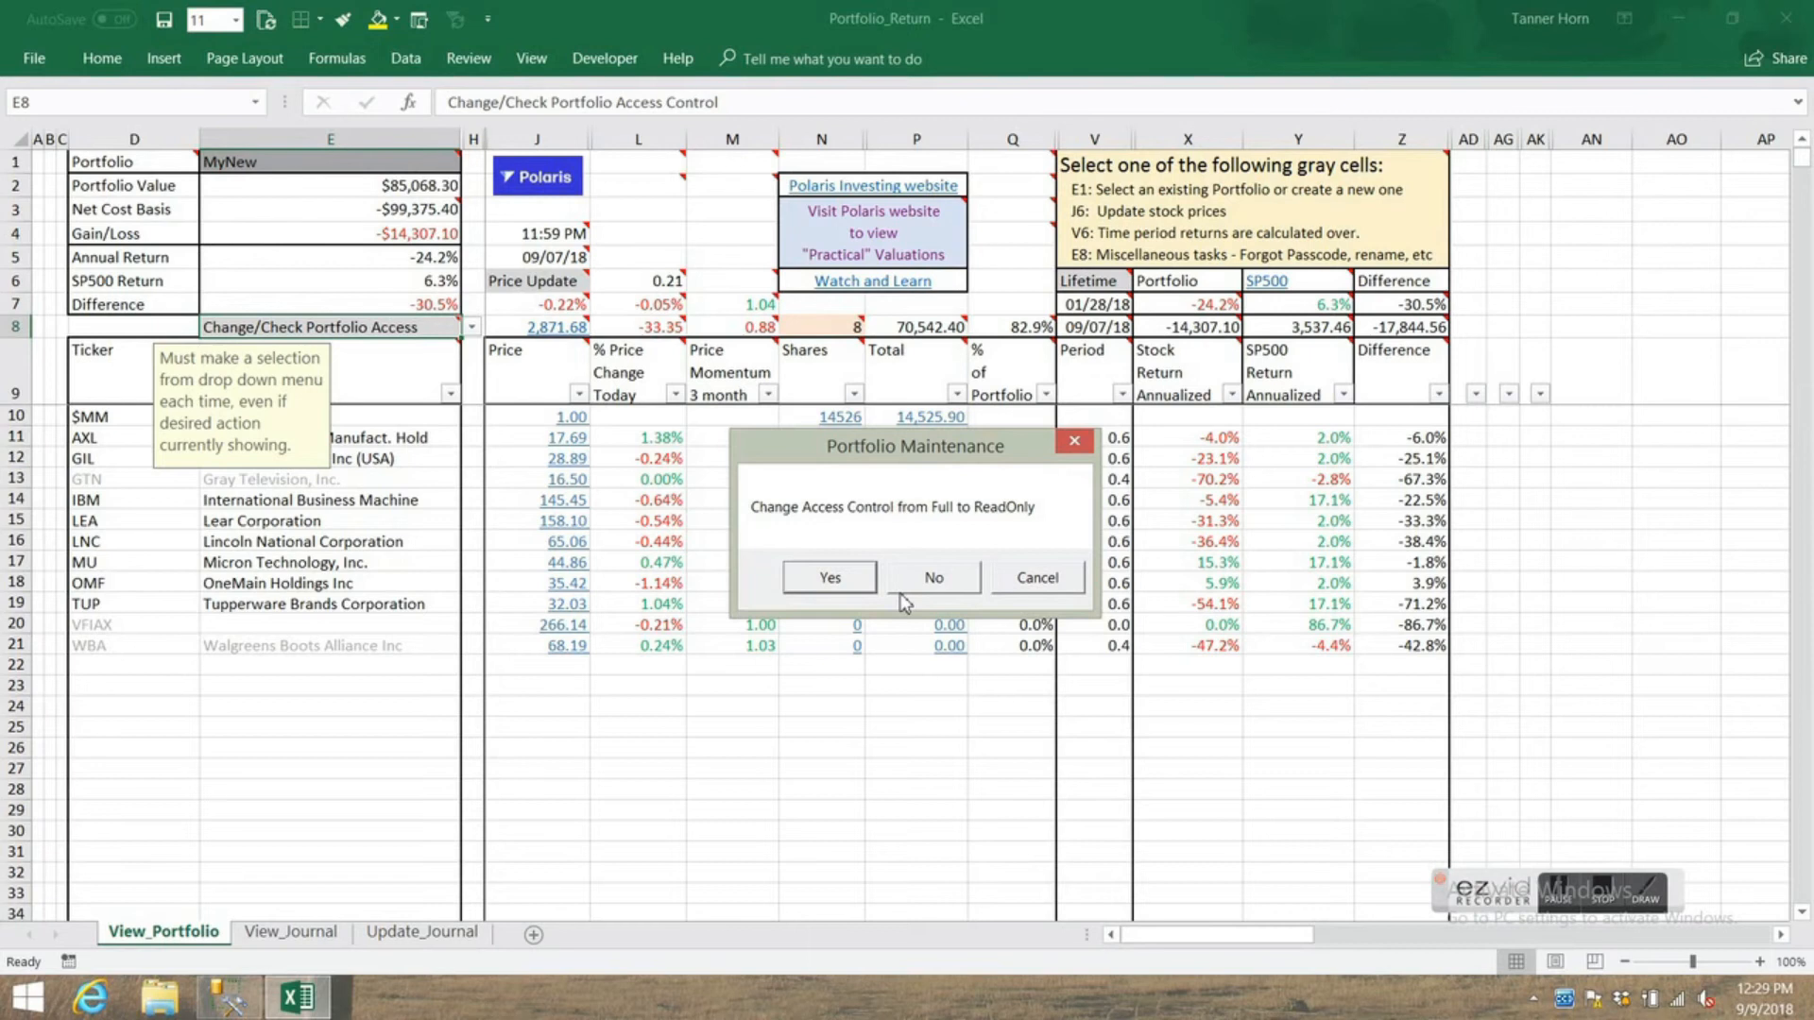
pyautogui.click(832, 578)
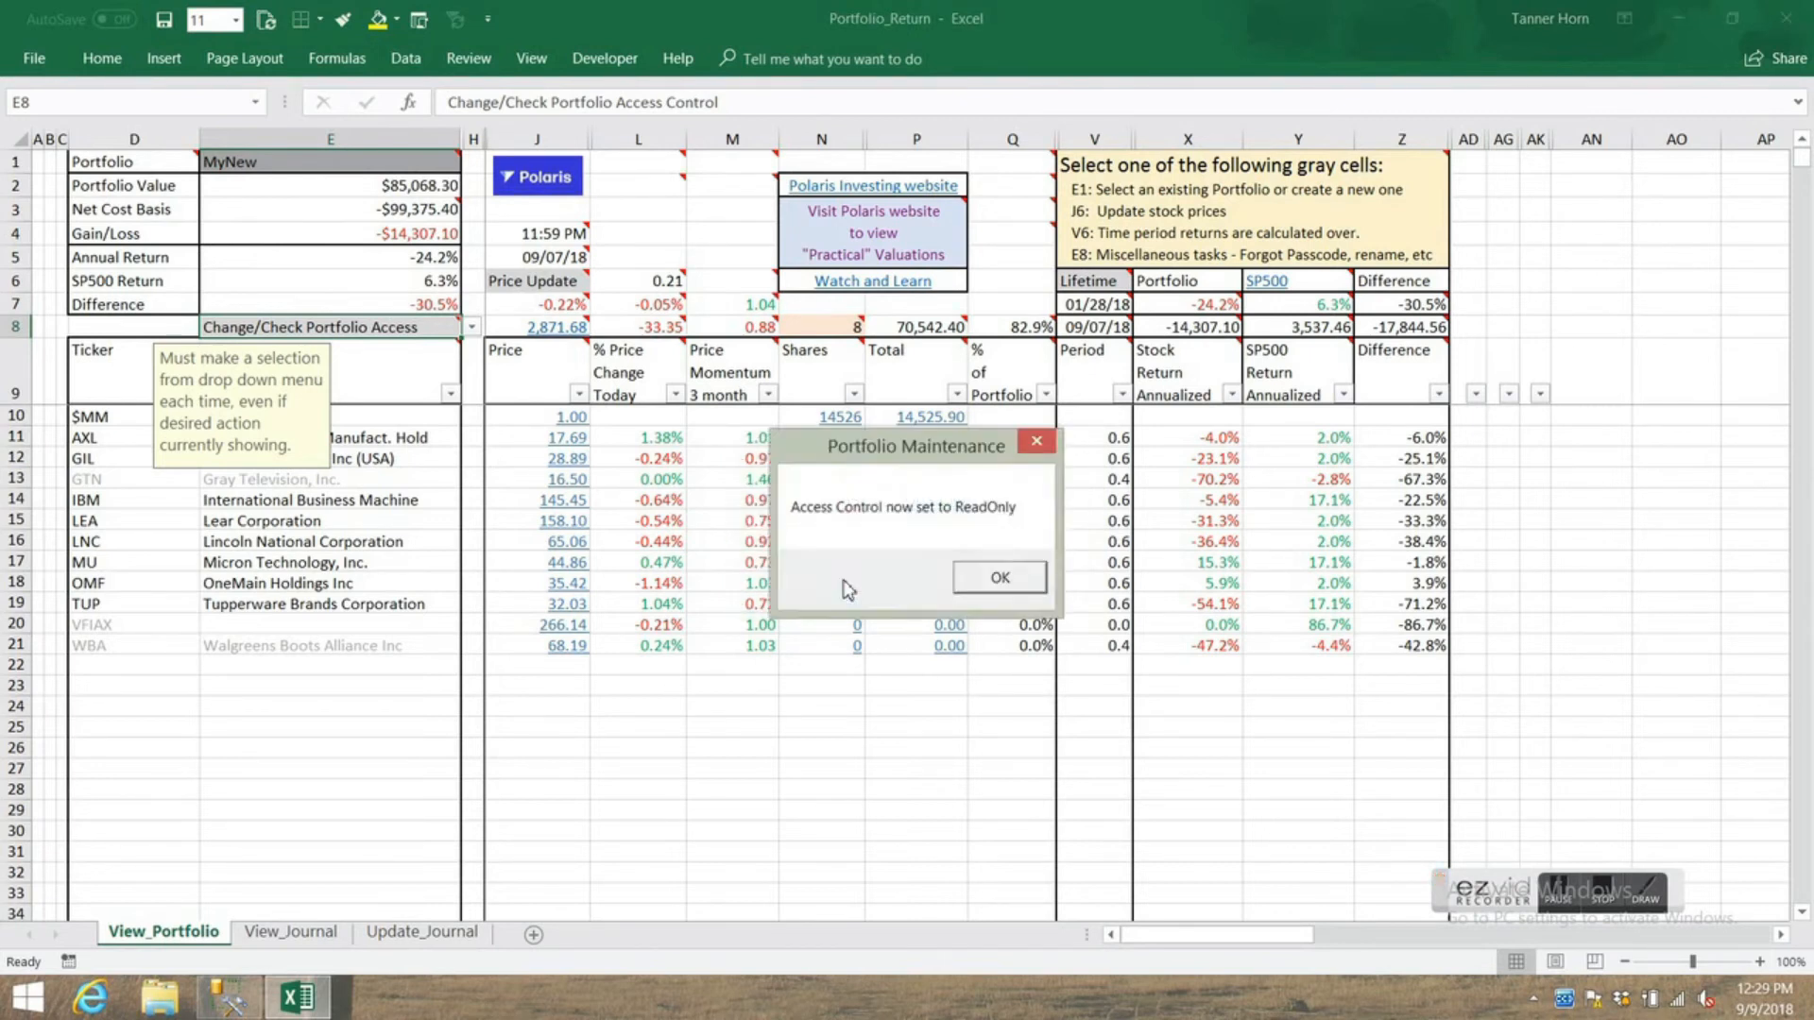
pyautogui.click(998, 579)
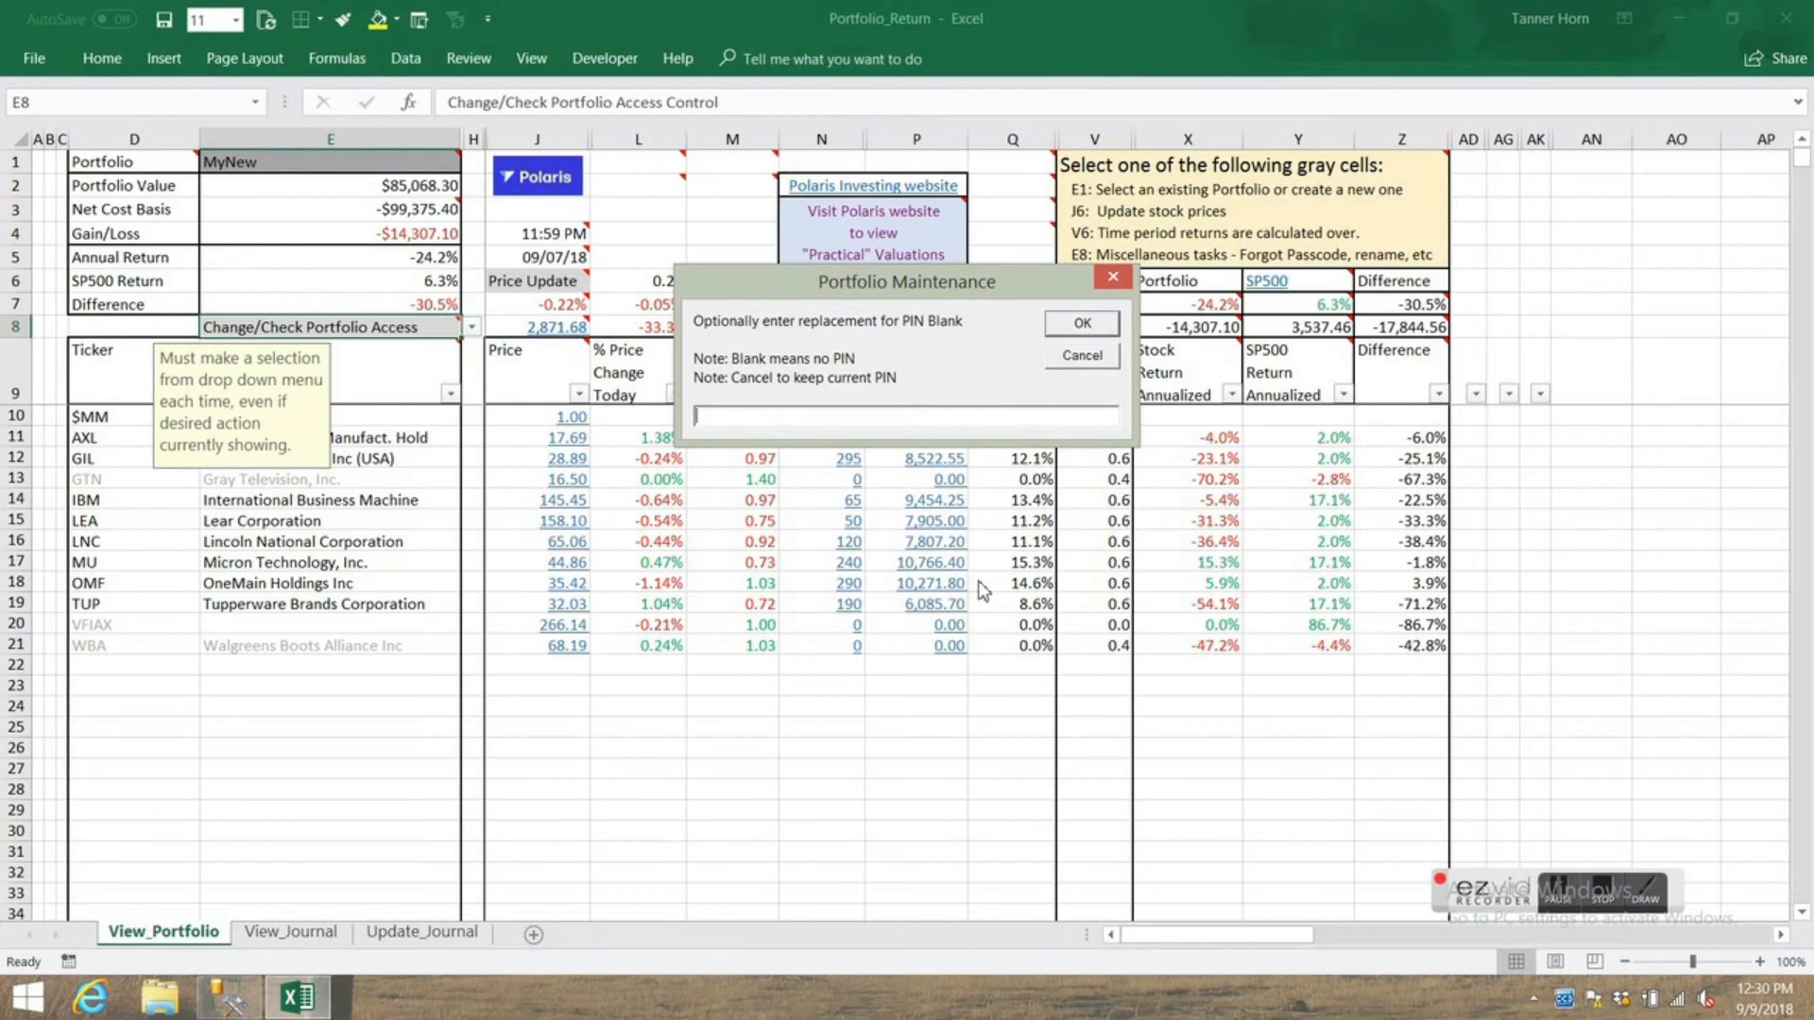
pyautogui.click(1102, 326)
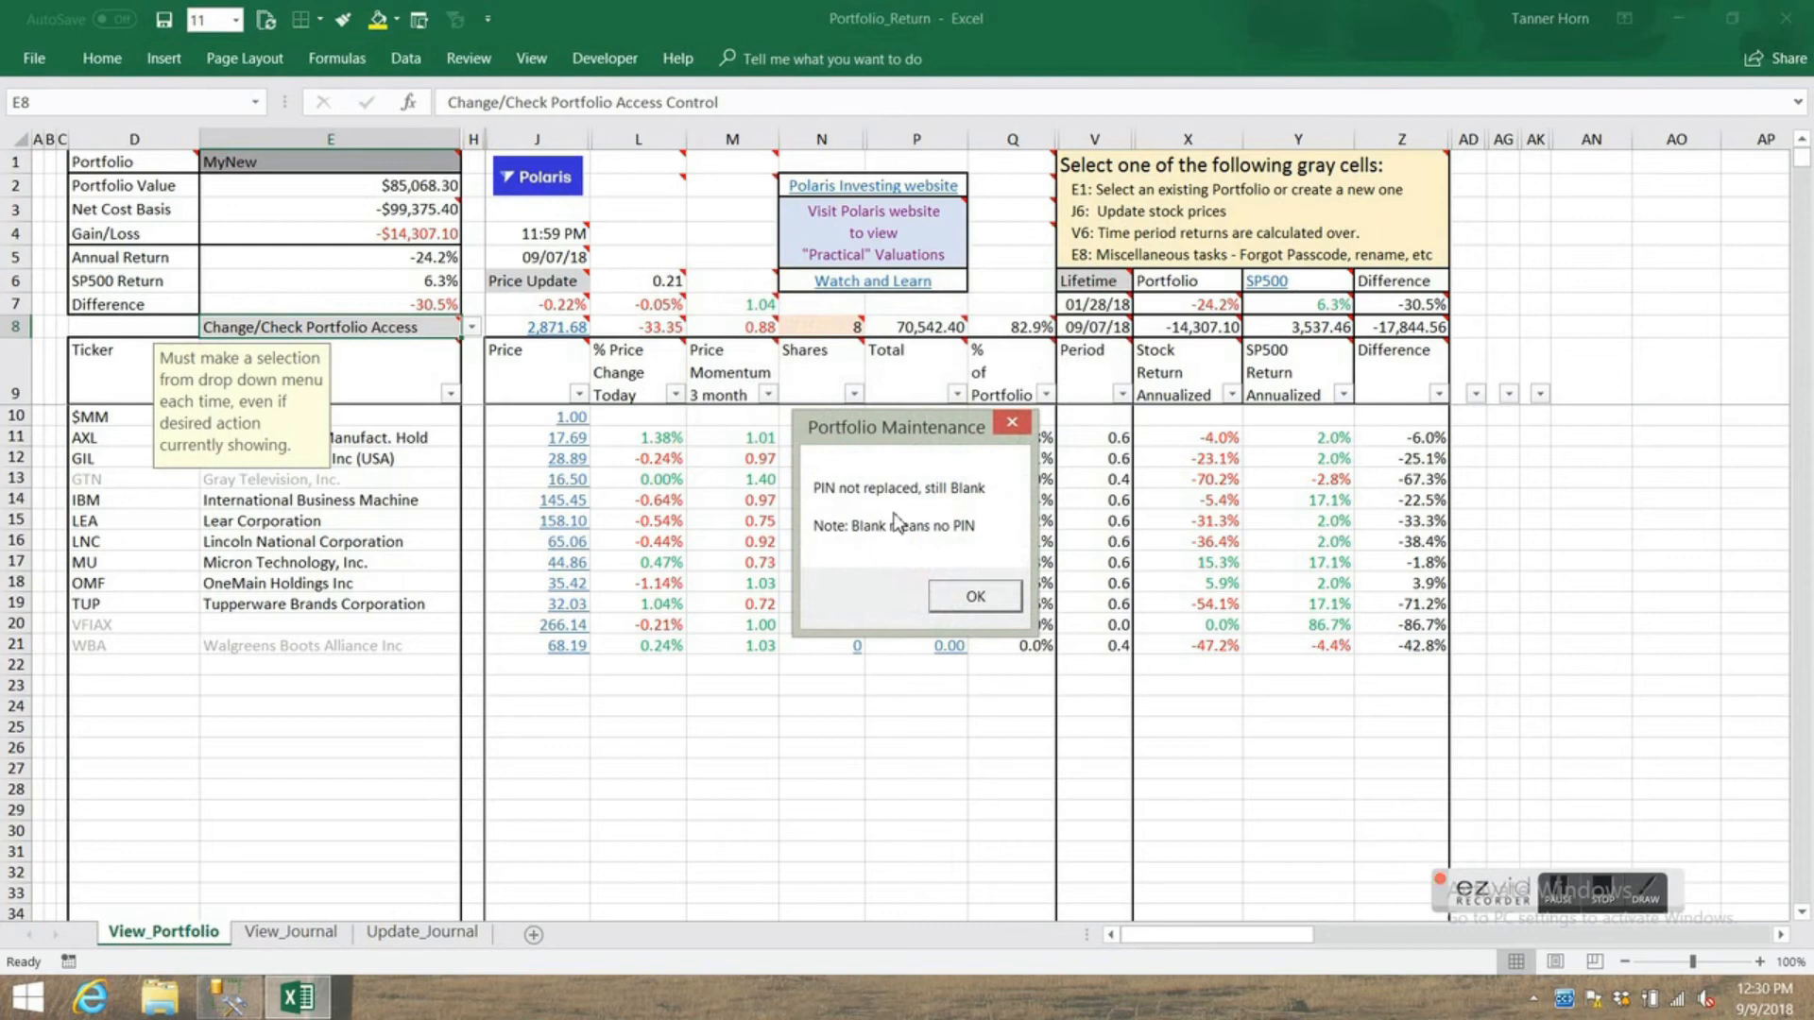
pyautogui.click(970, 603)
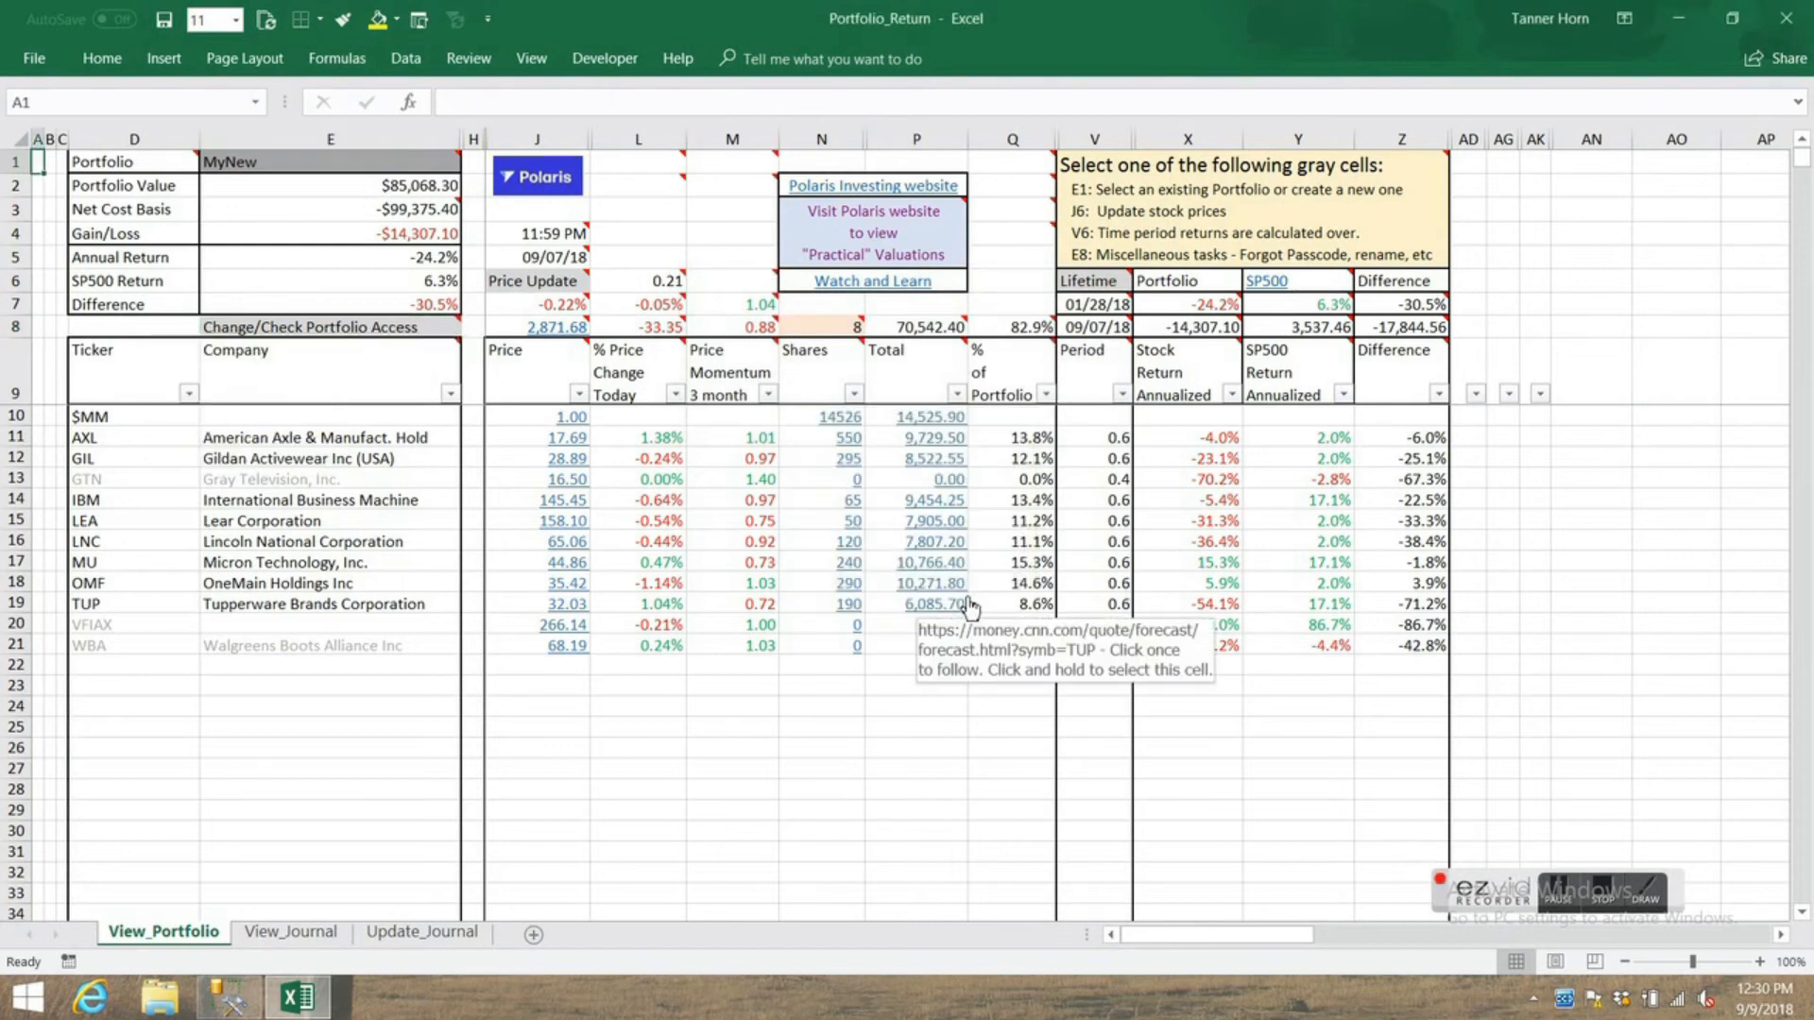
# - On Update_Journal, enter the date 08/16/17 and the ticker MSFT in row 13 of the ADD table
pyautogui.click(416, 935)
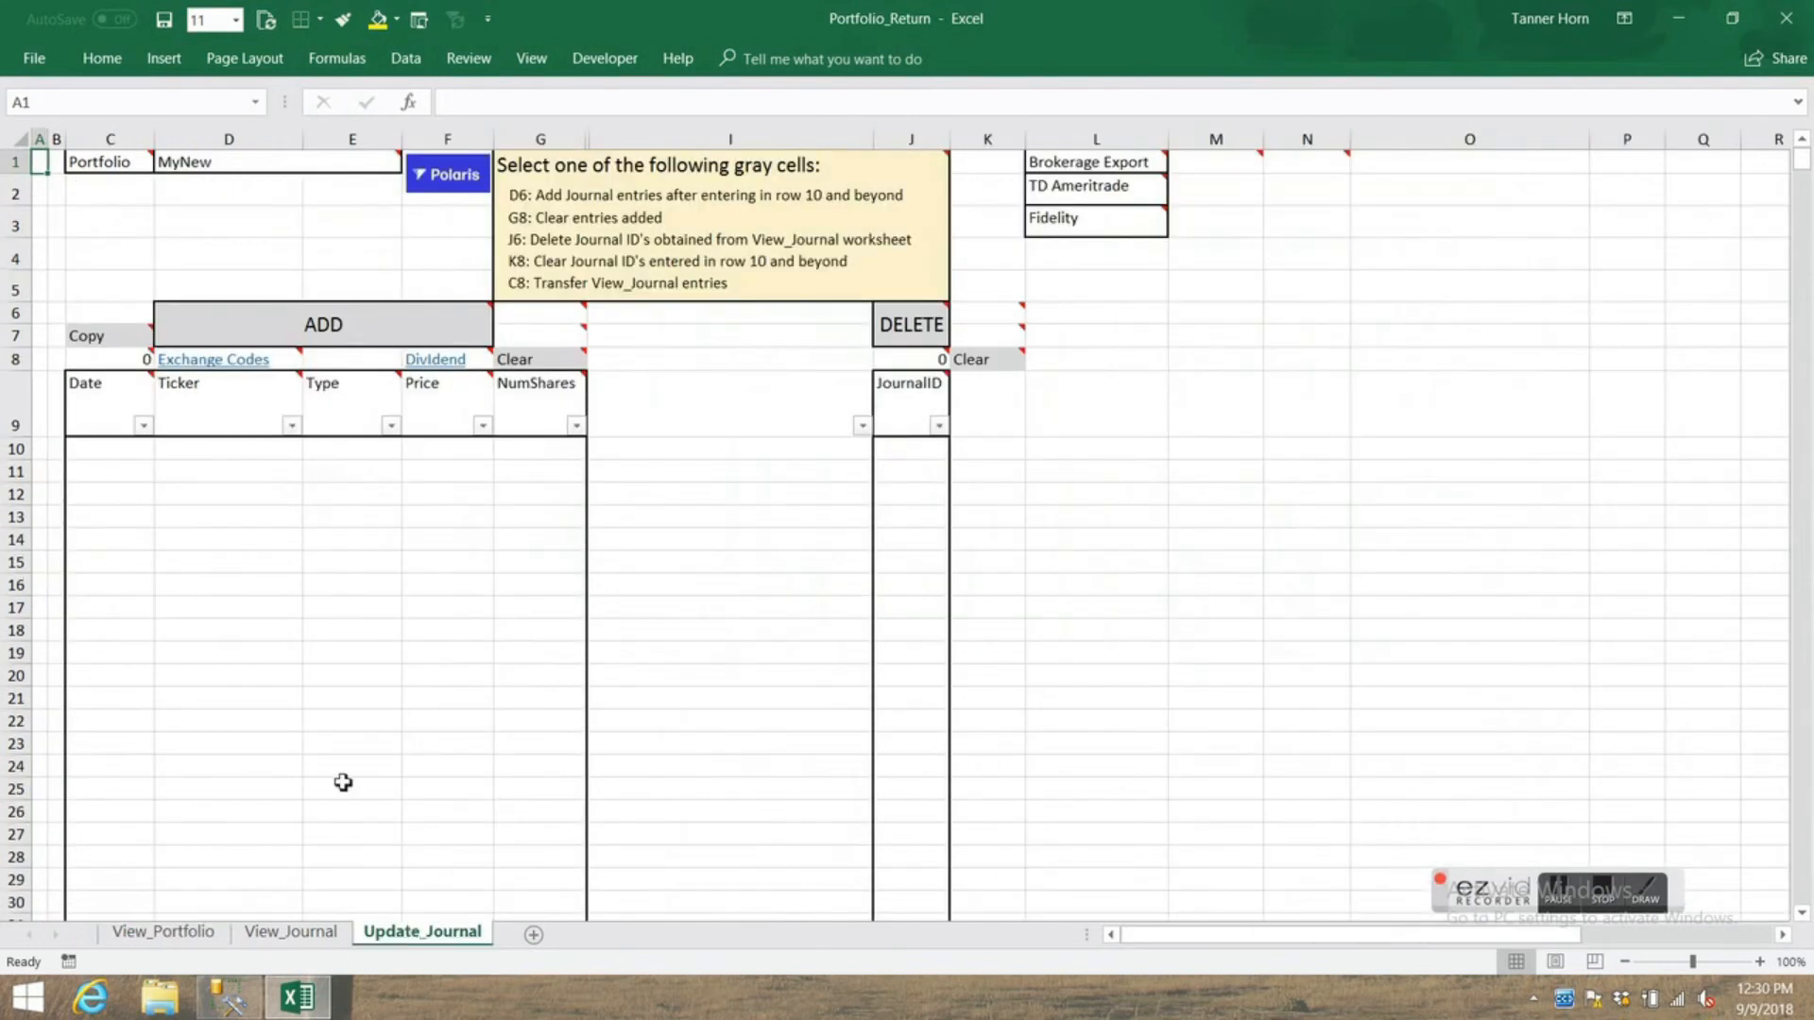
pyautogui.click(101, 525)
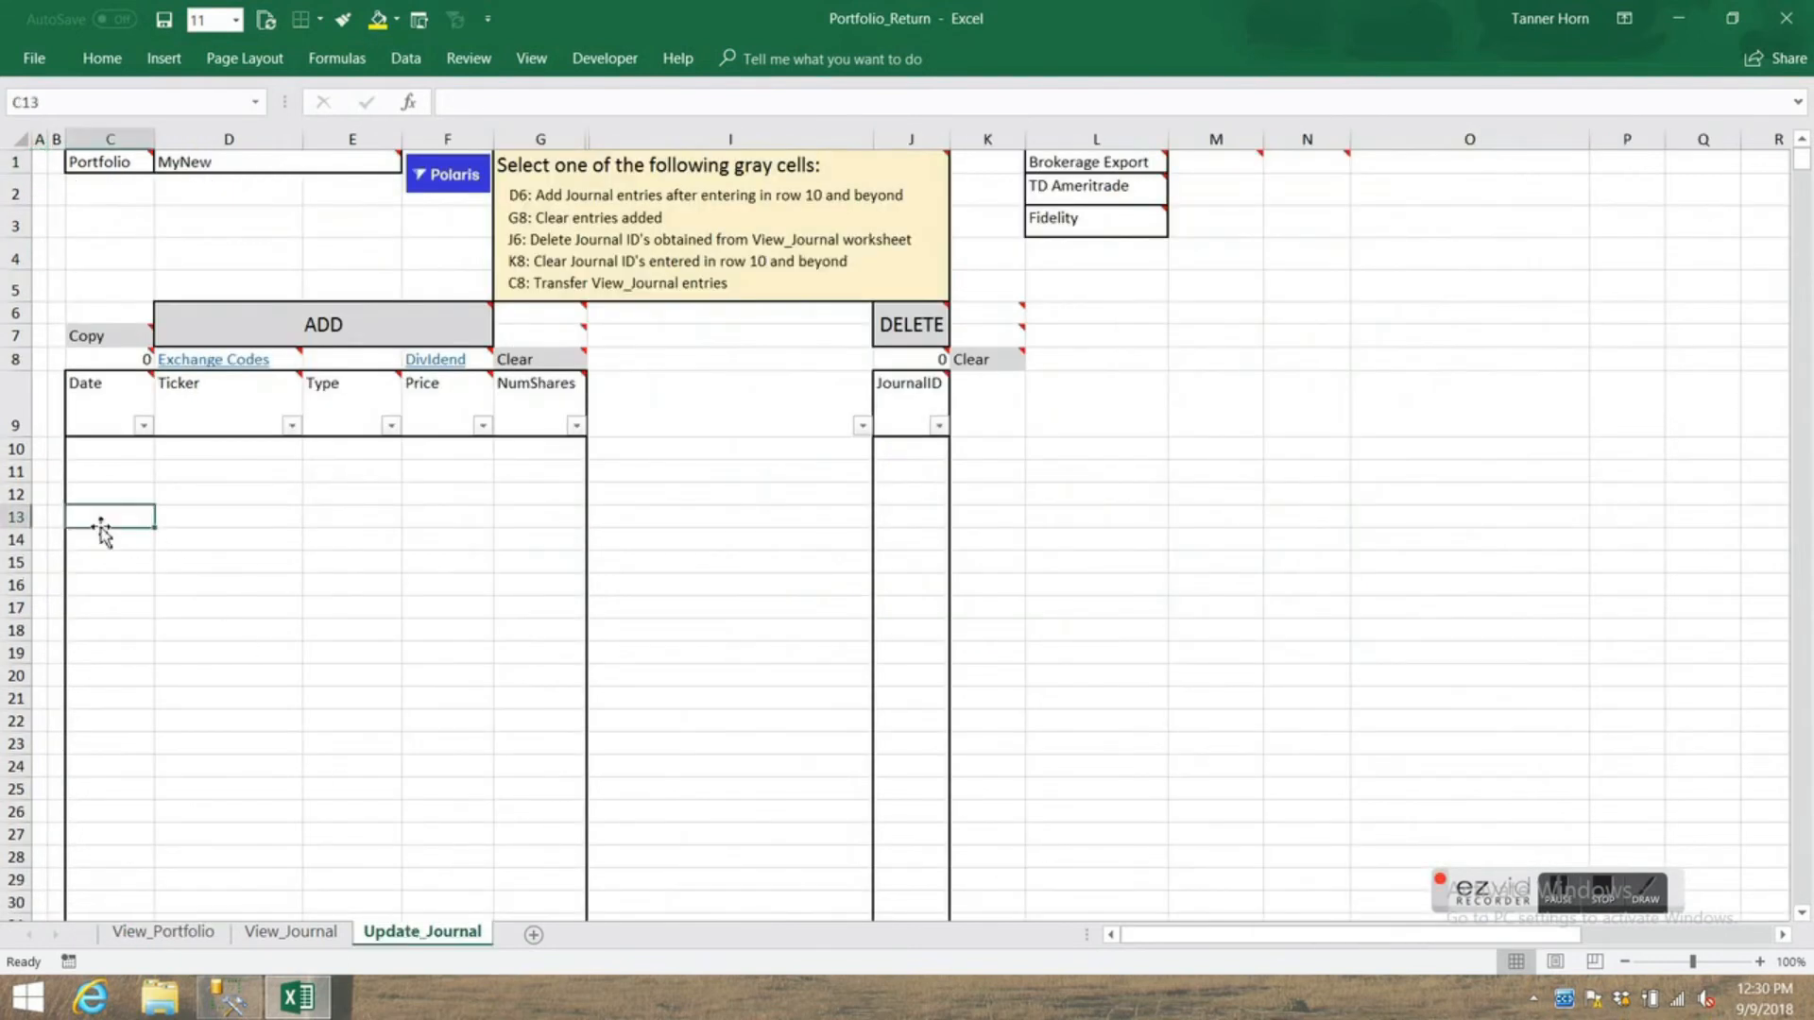
pyautogui.write('08/')
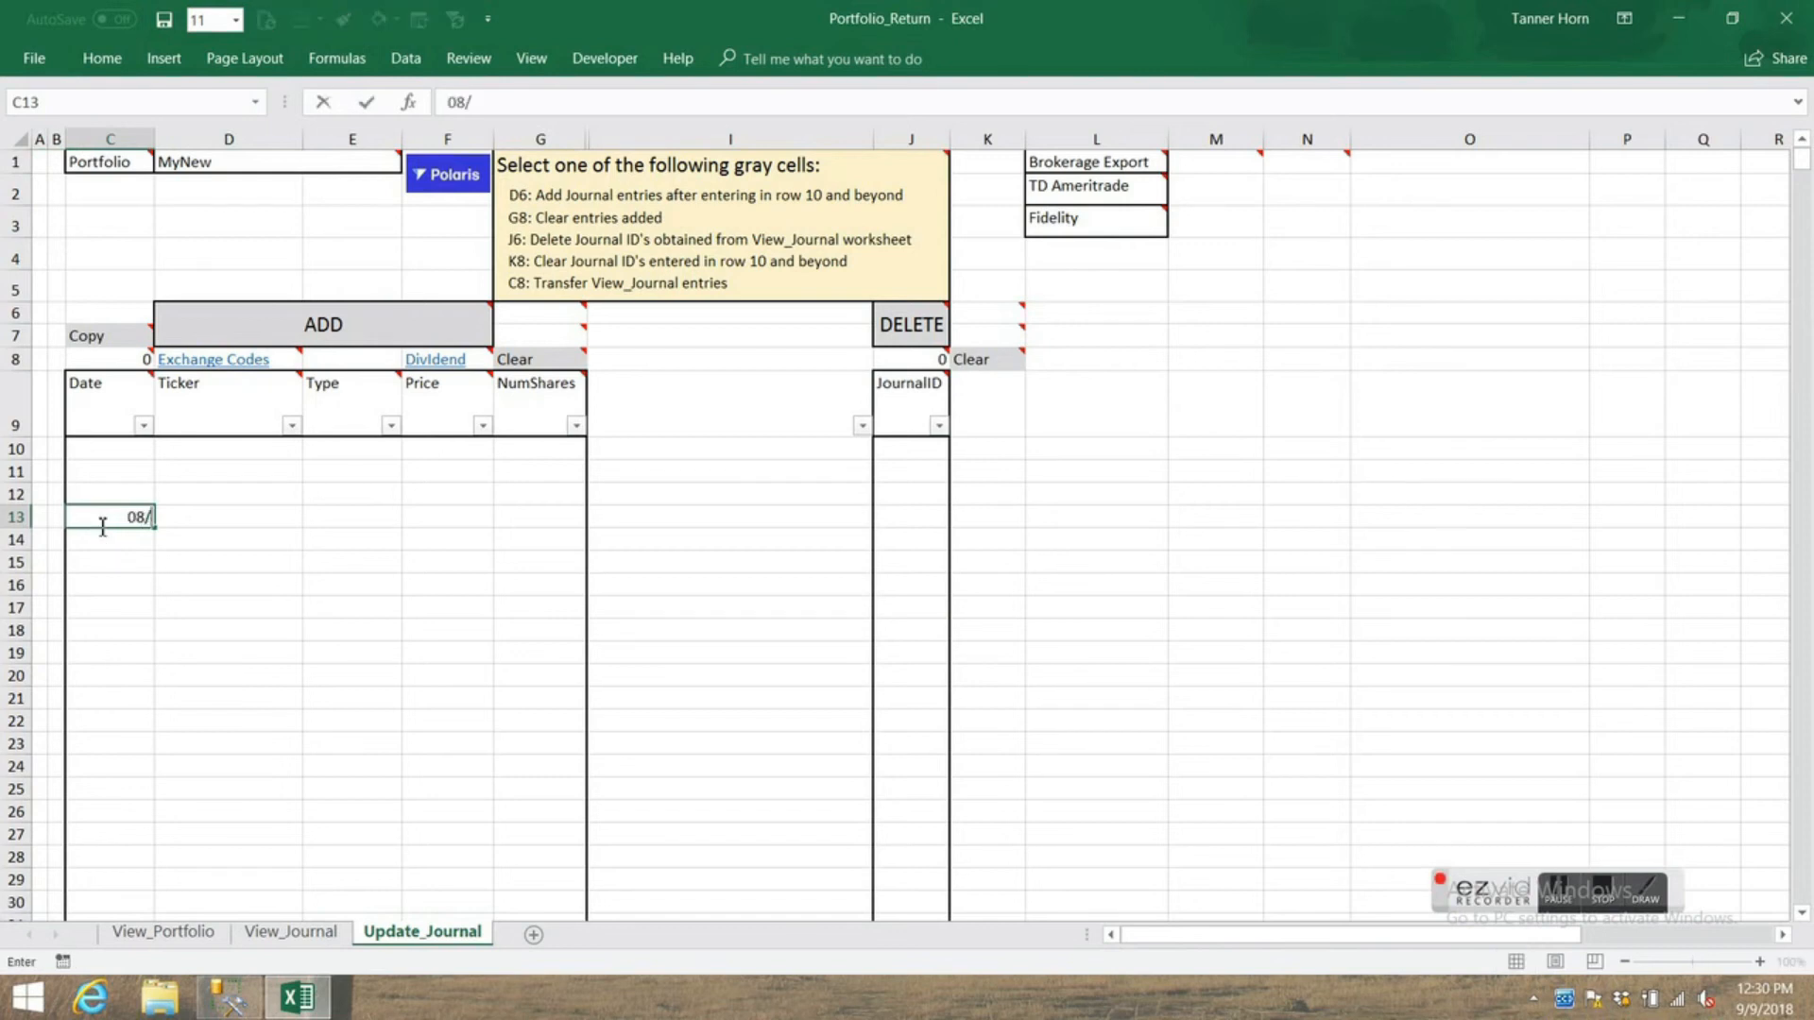
pyautogui.write('16/17')
pyautogui.click(212, 516)
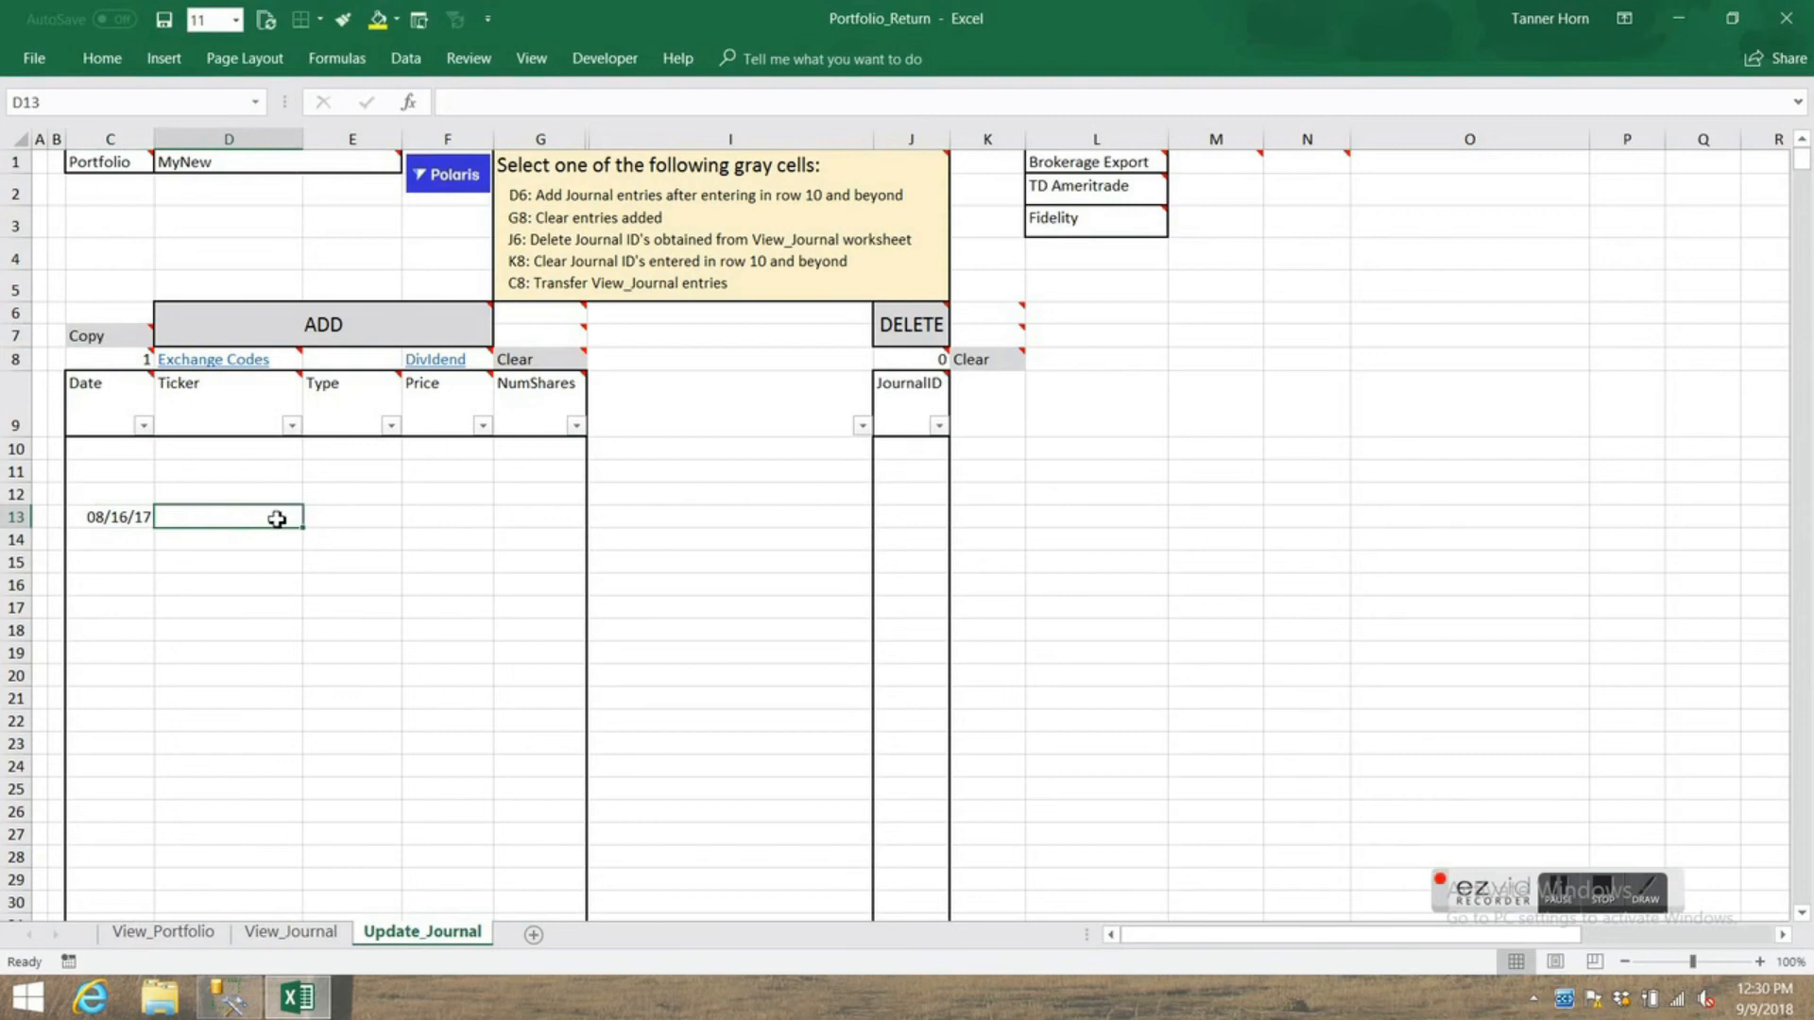
pyautogui.write('MSFT')
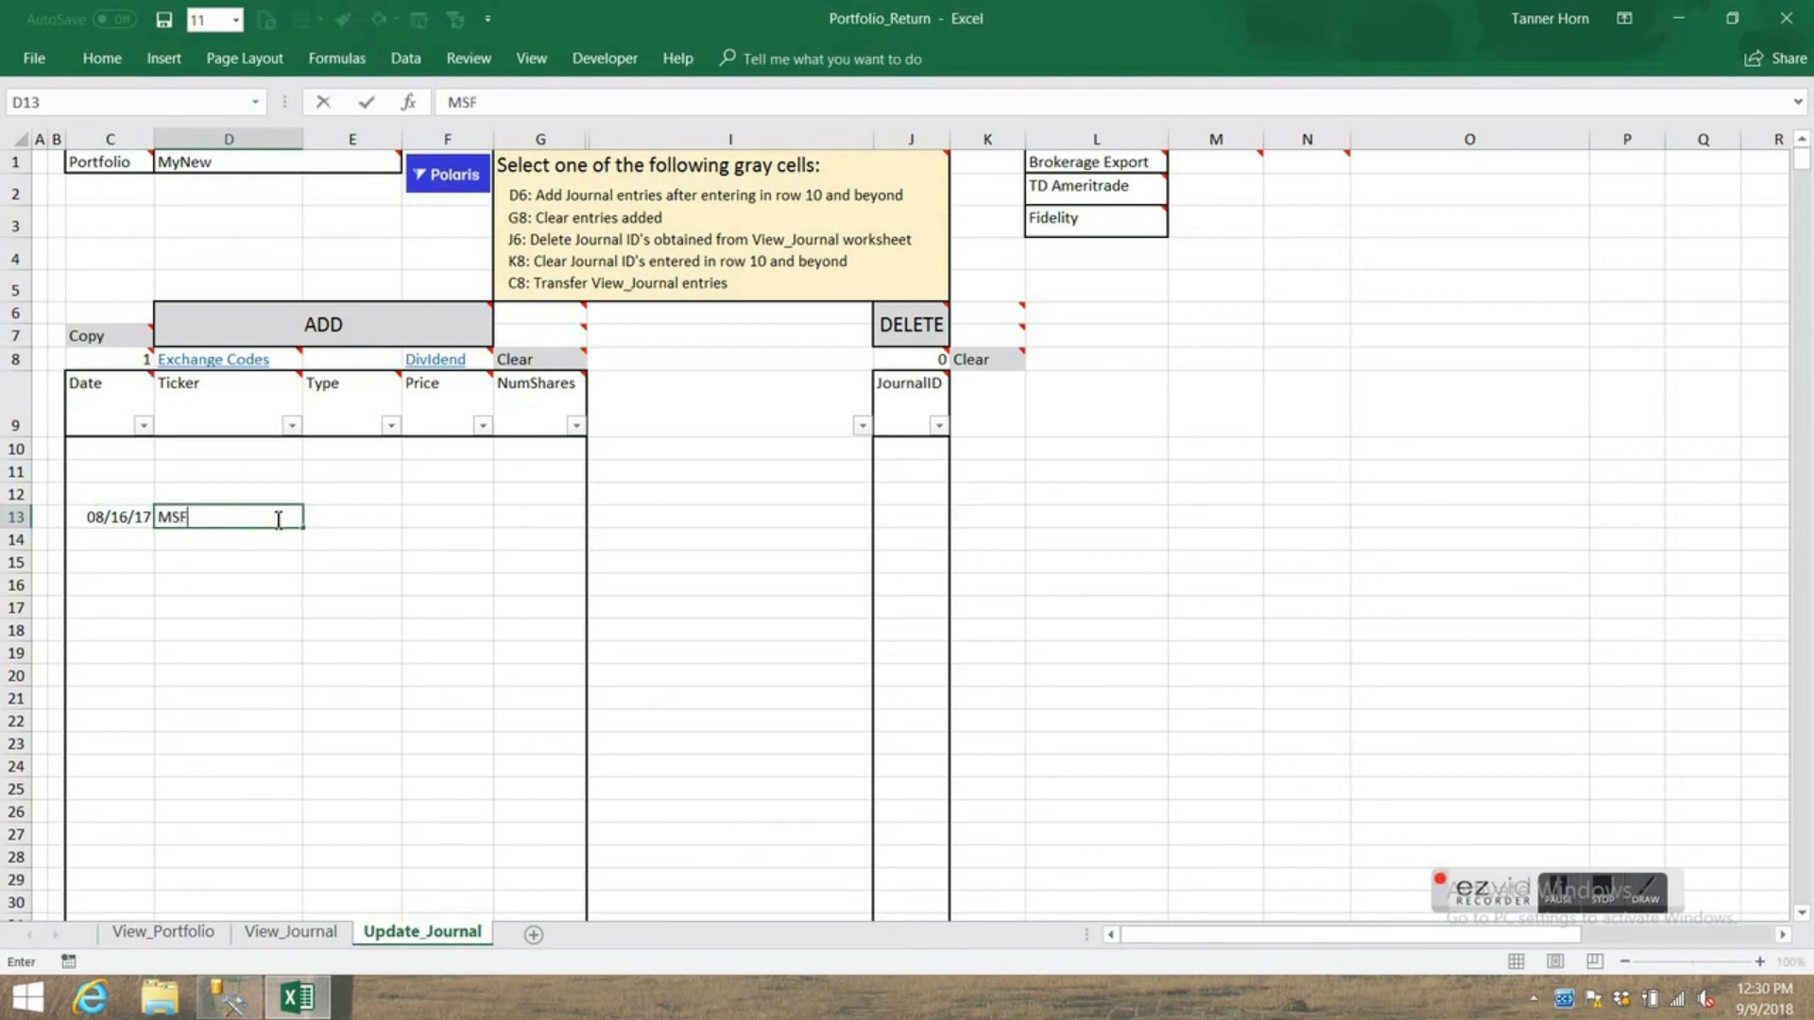
# - Complete the MSFT entry in row 13 with type Buy, a price of 110 and 25 shares
pyautogui.click(356, 516)
pyautogui.click(412, 516)
pyautogui.click(366, 553)
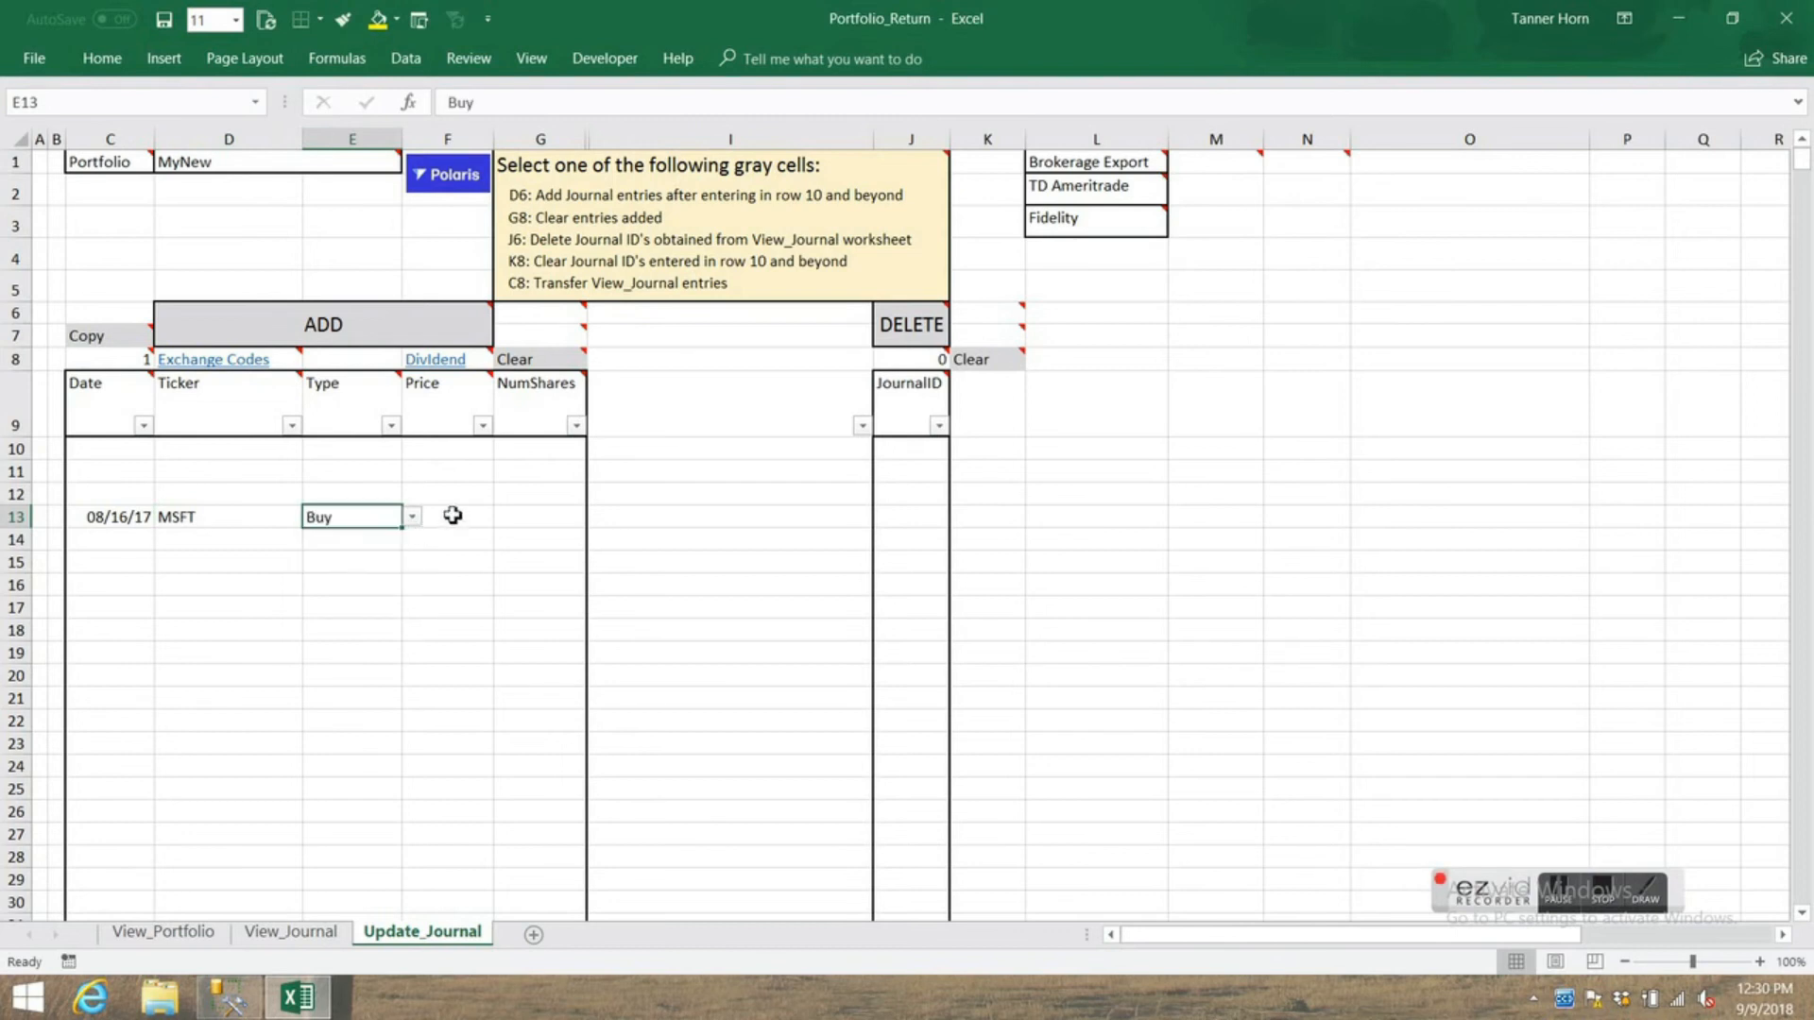
pyautogui.click(452, 515)
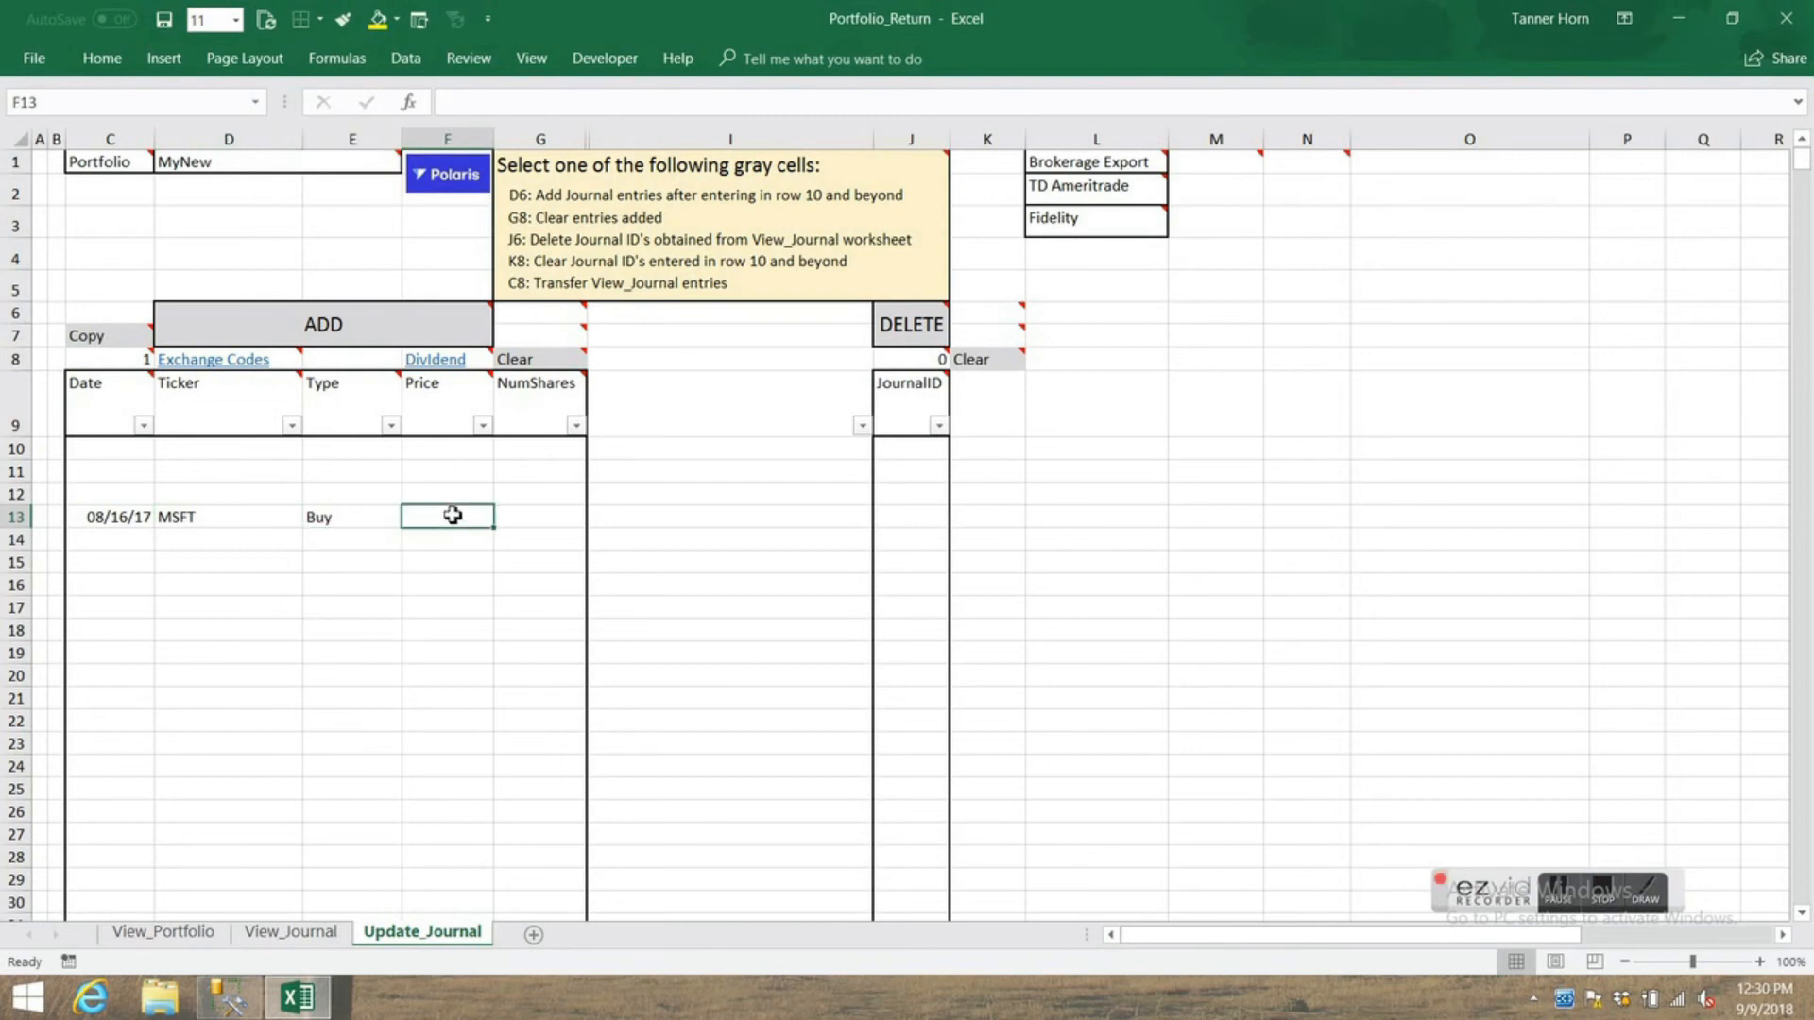
pyautogui.write('110')
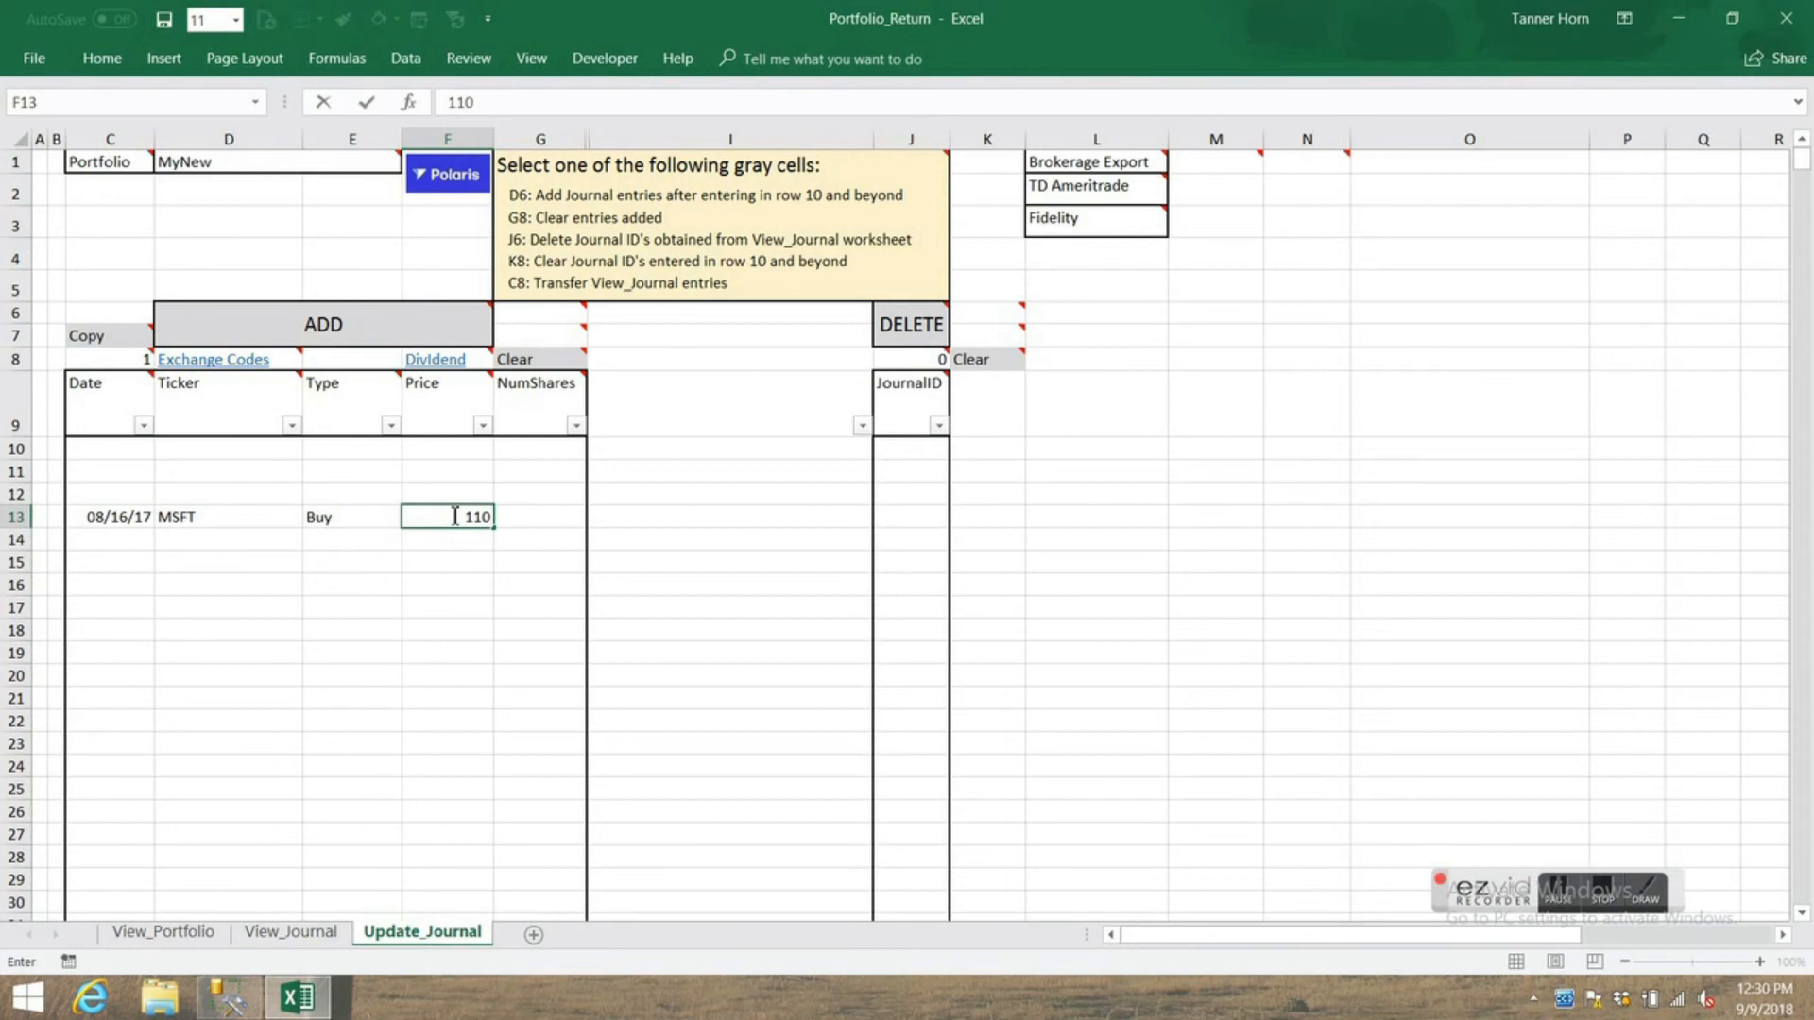
pyautogui.click(551, 519)
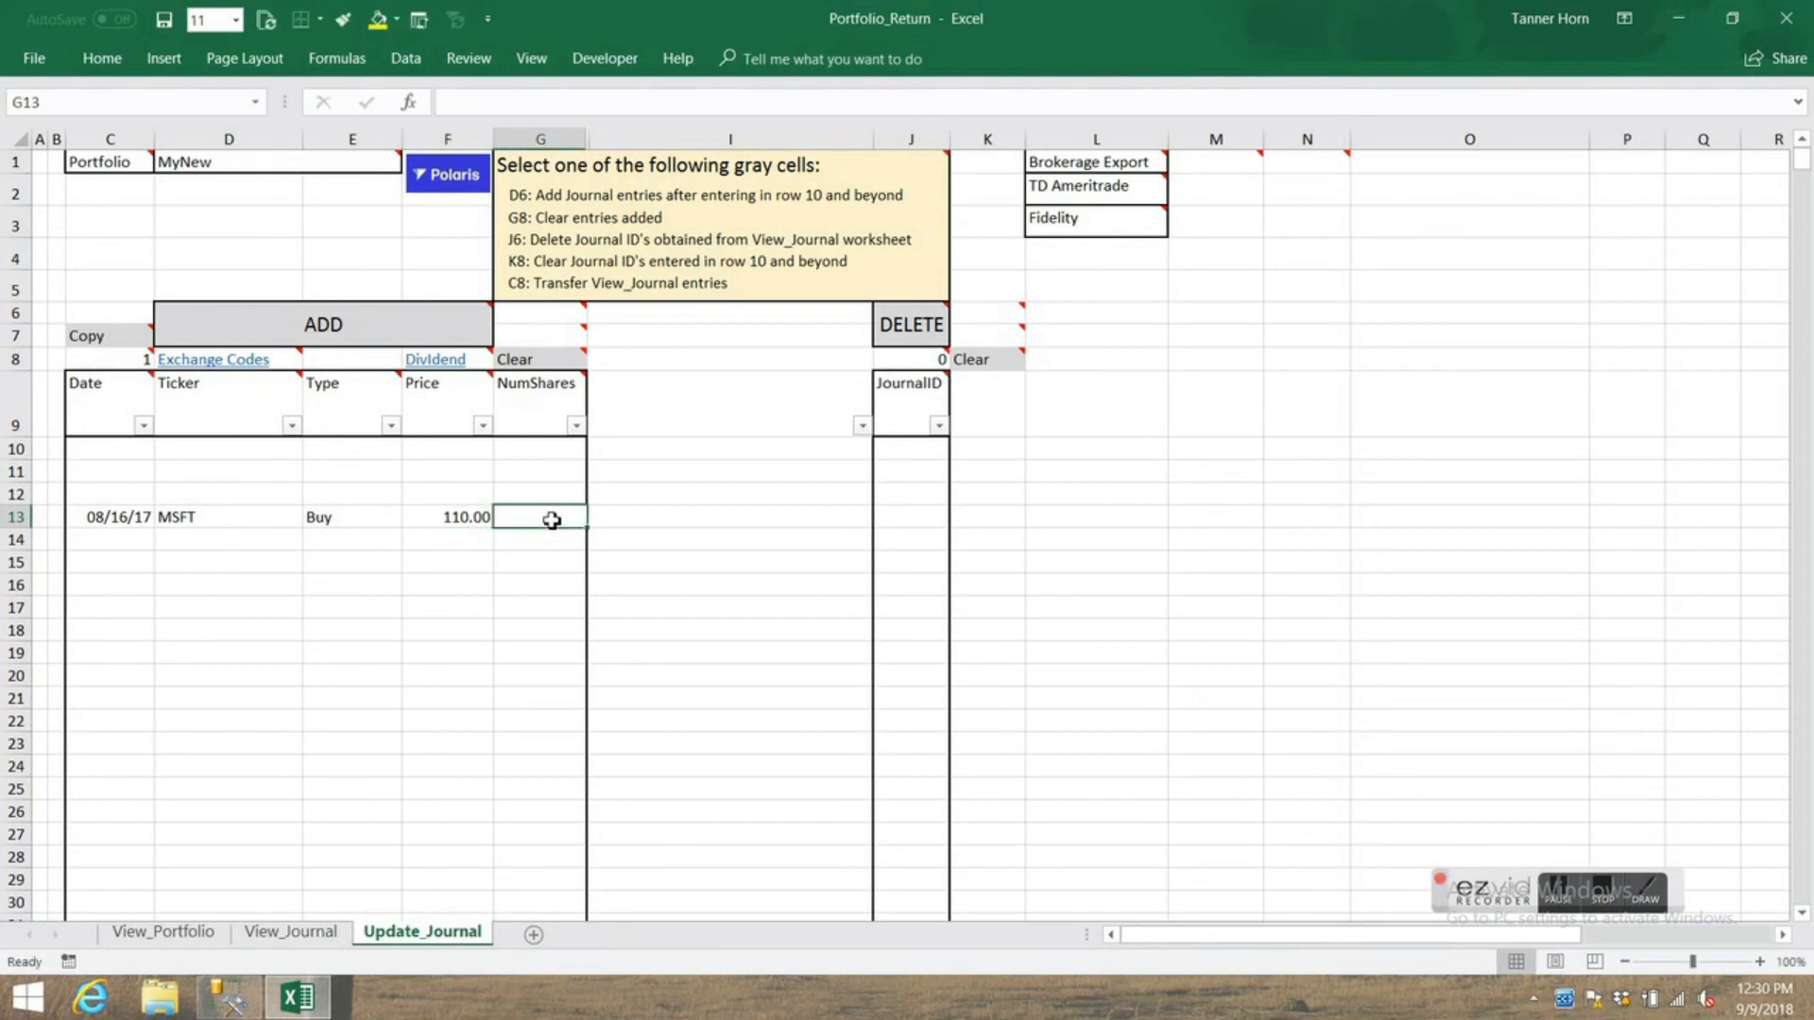
pyautogui.write('25')
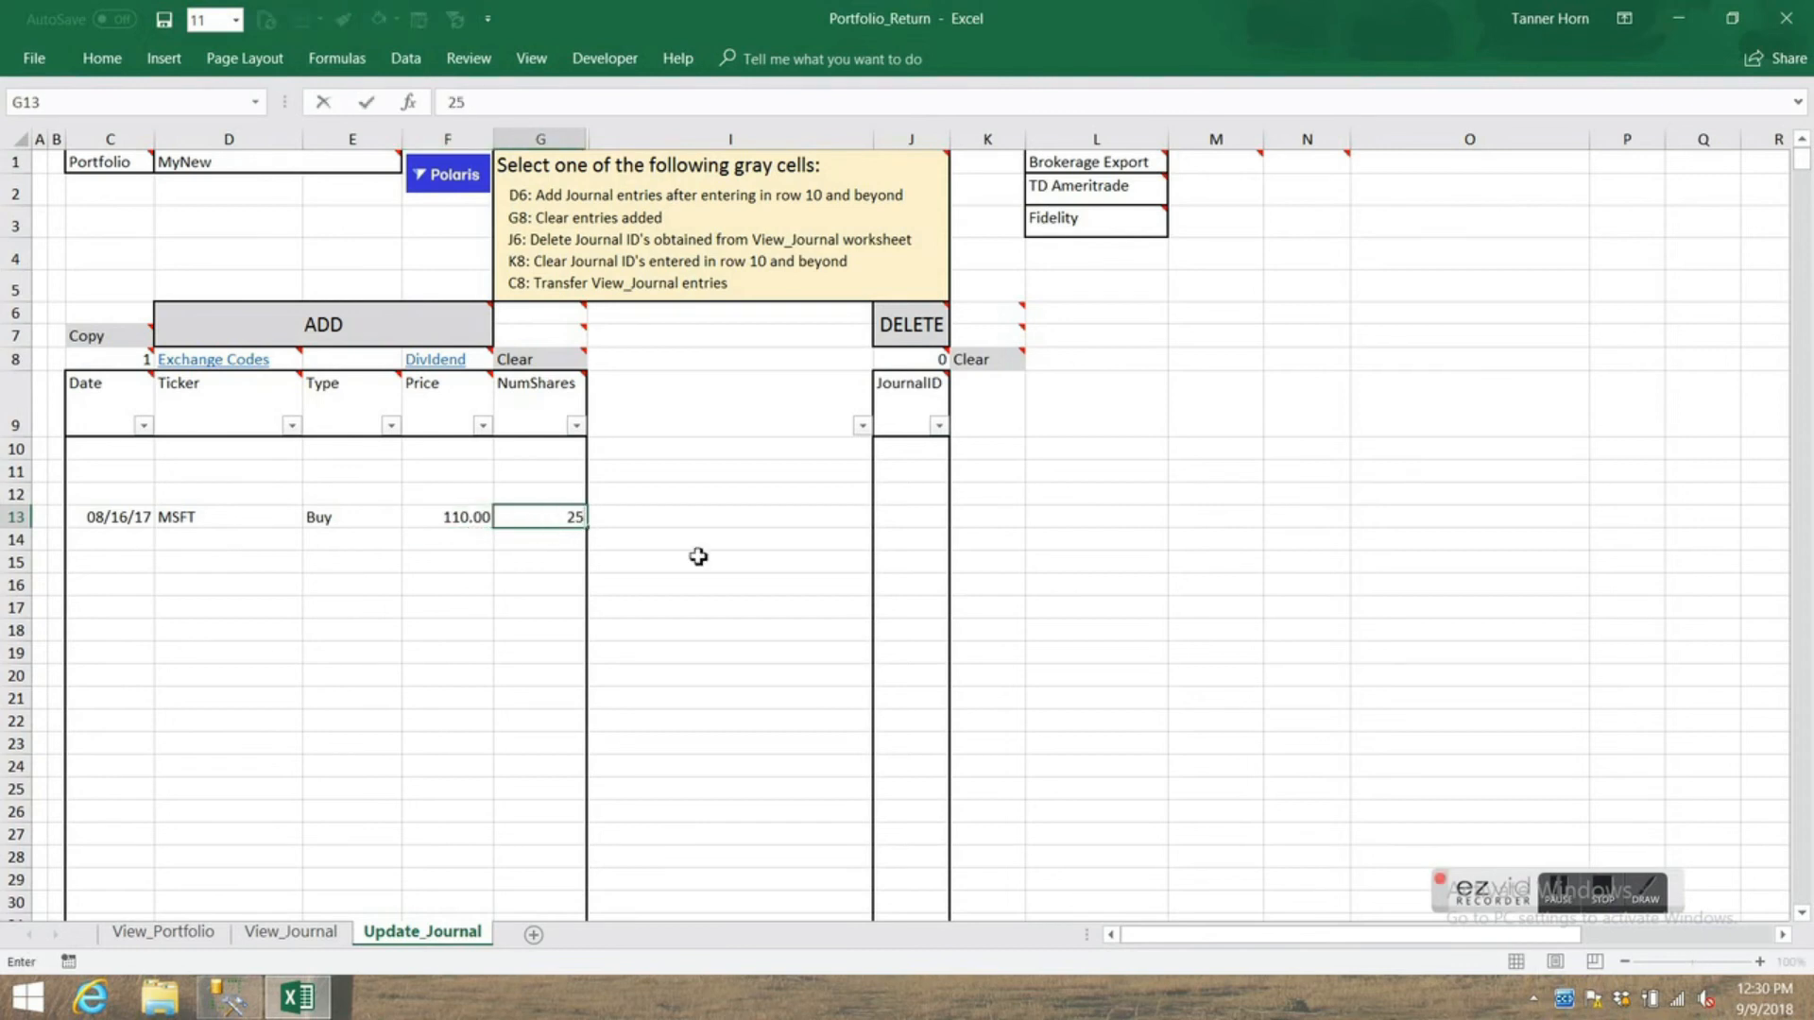
pyautogui.click(698, 557)
# - Try to commit the MSFT entry with ADD to the ReadOnly MyNew portfolio, and clear the entered row
pyautogui.moveTo(430, 391)
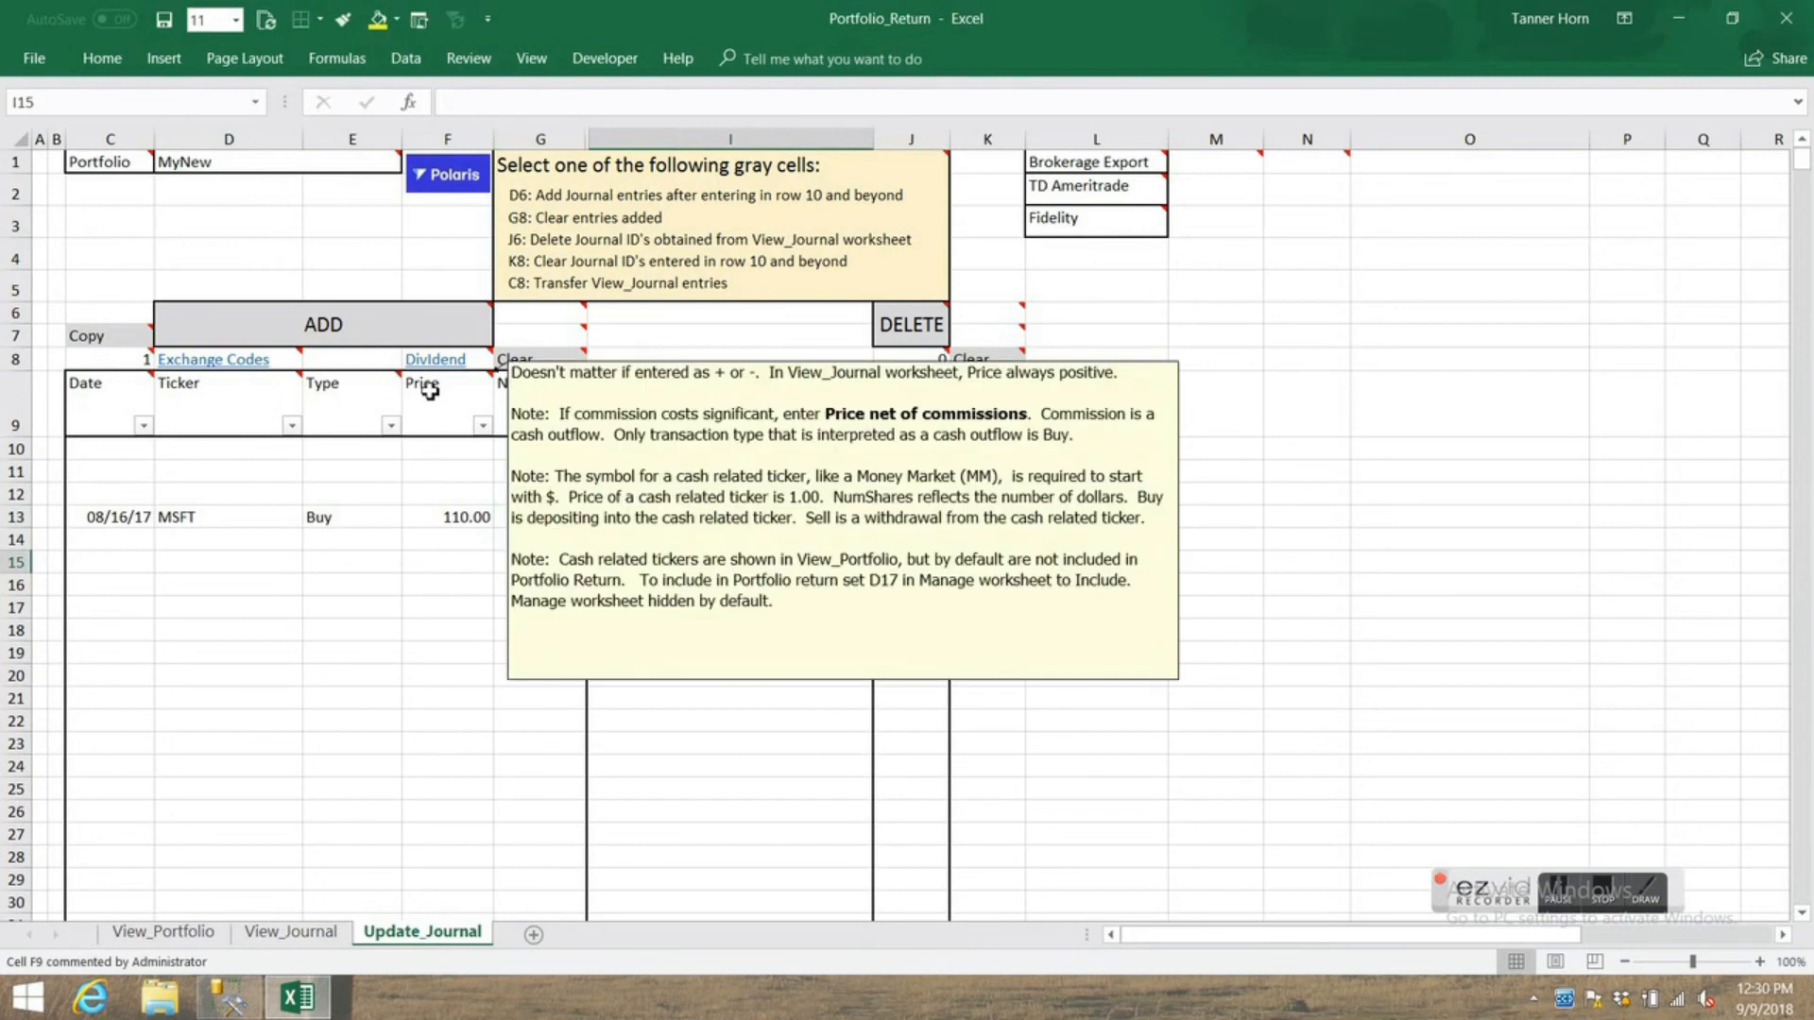
pyautogui.click(423, 342)
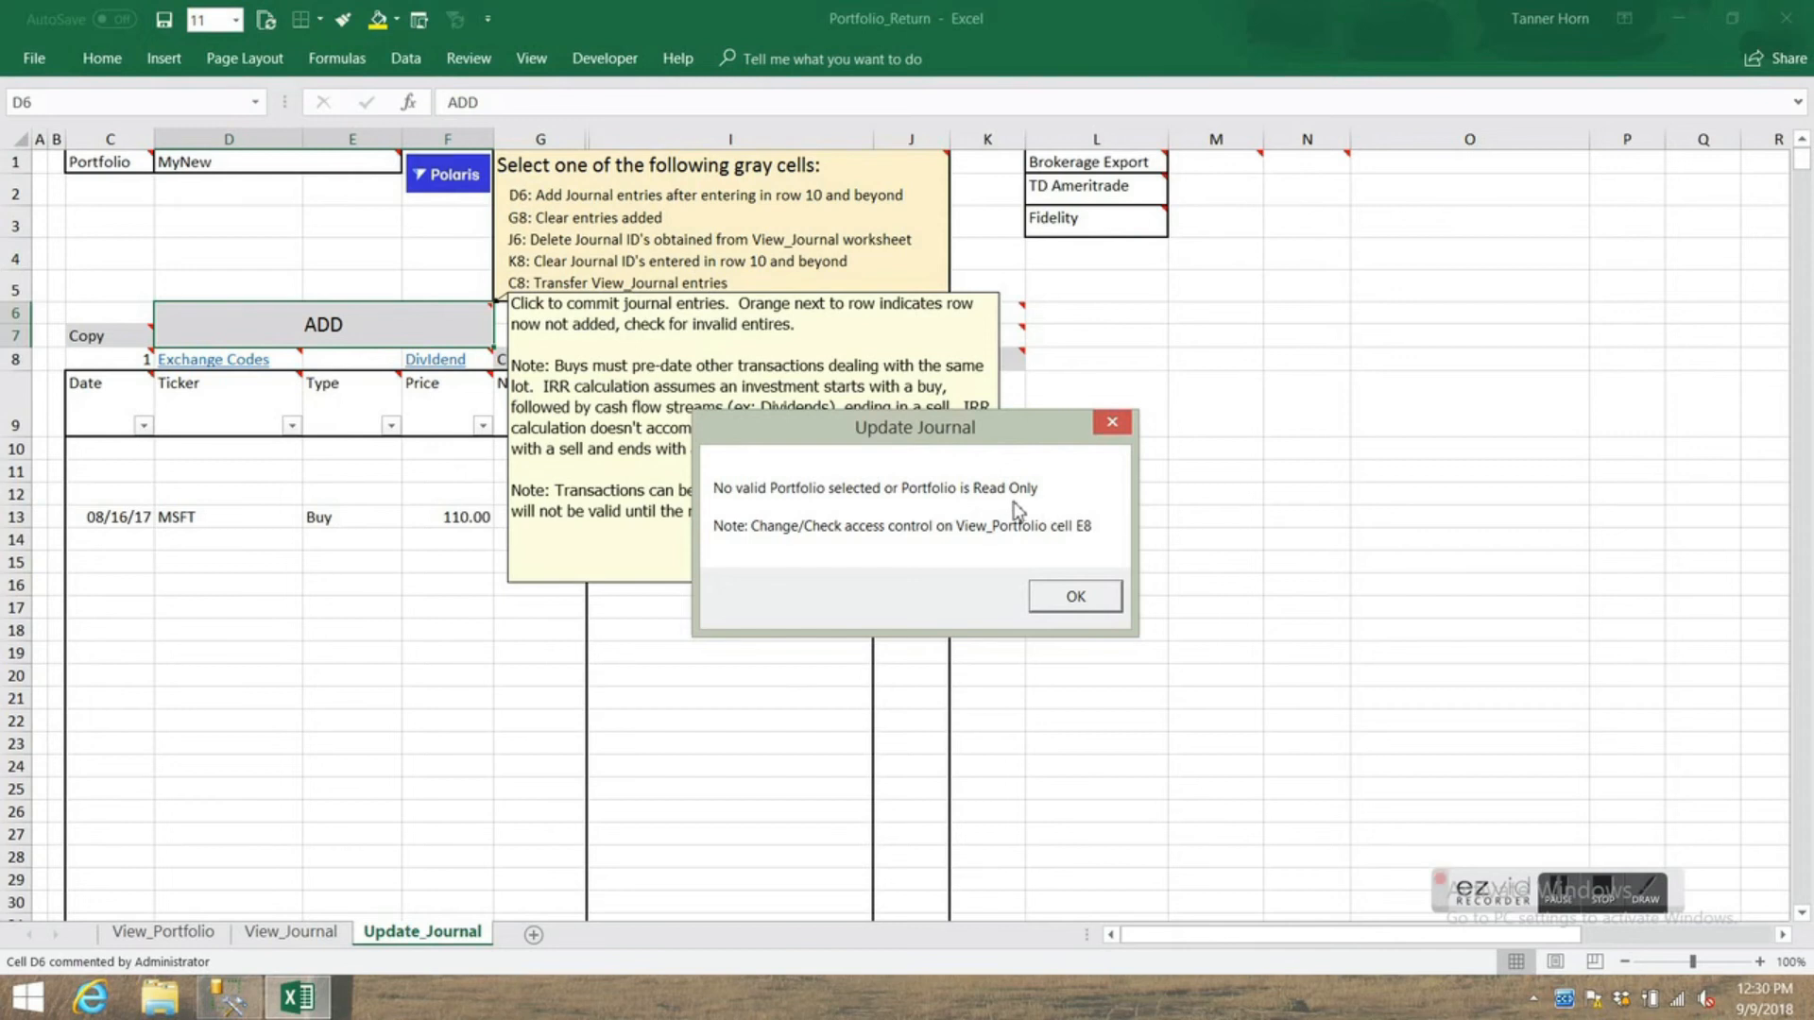
pyautogui.click(1075, 600)
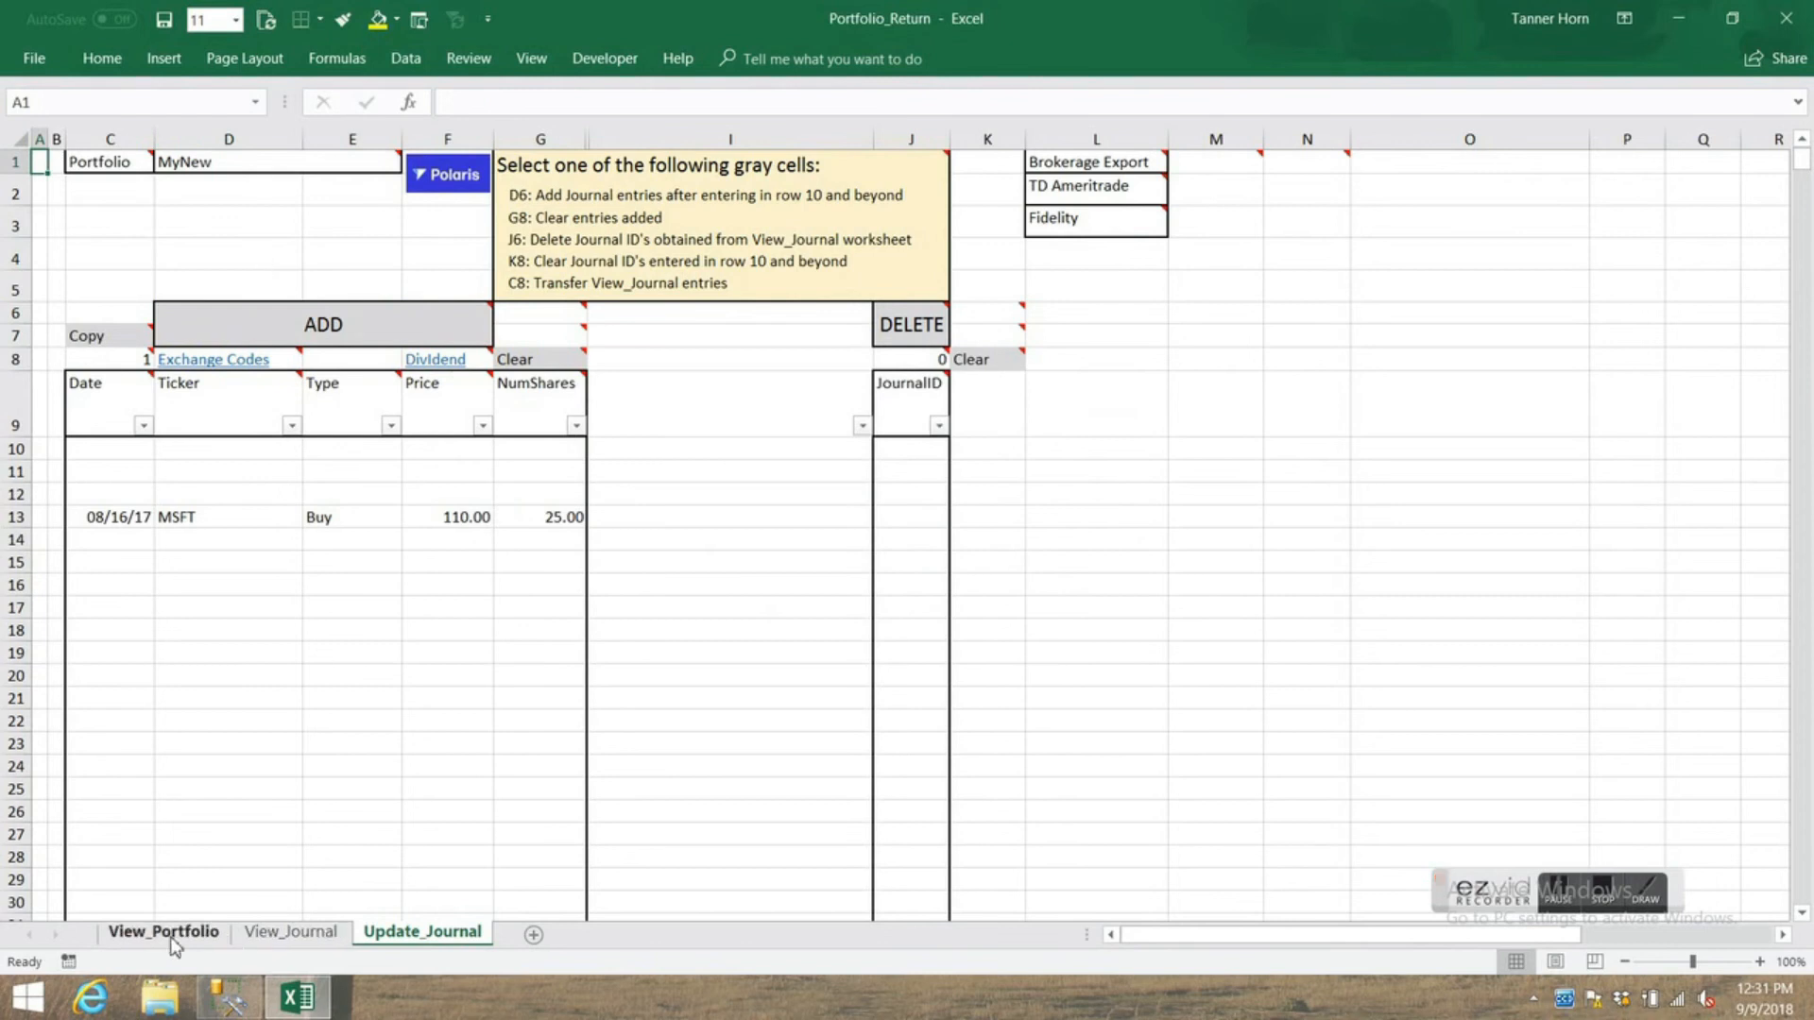
pyautogui.click(518, 359)
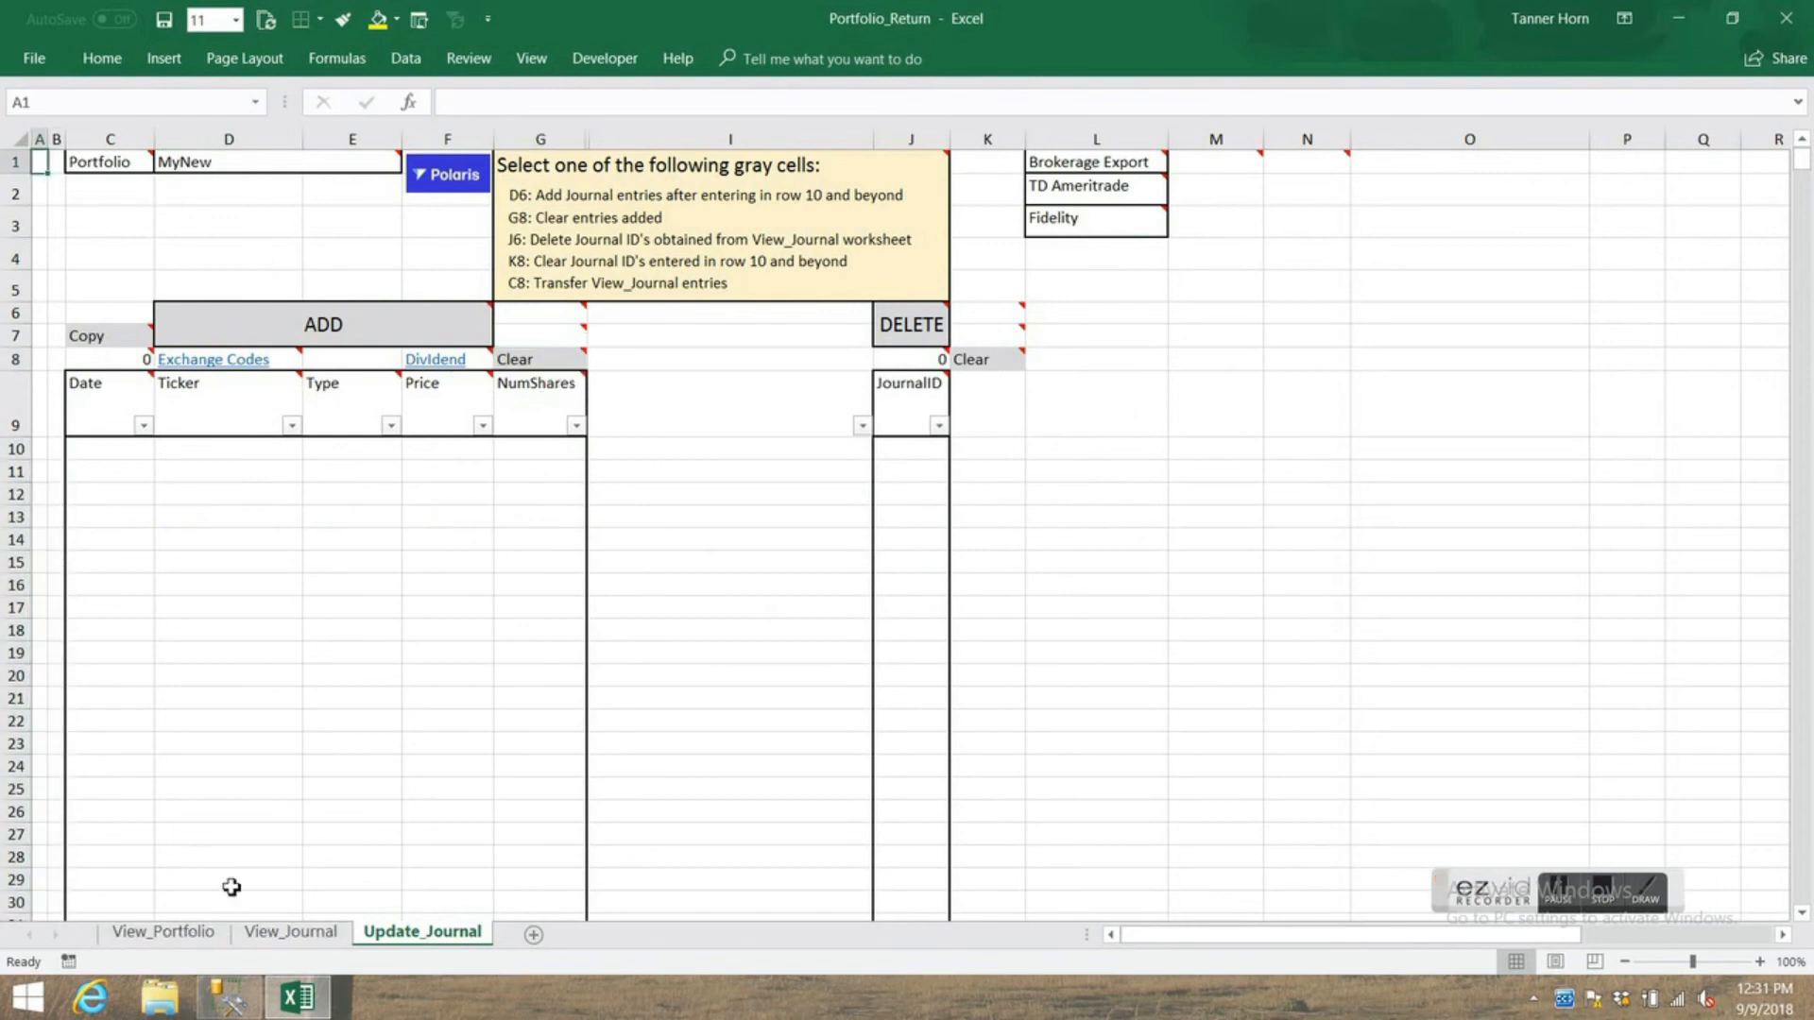
# - On View_Portfolio, run Change/Check Portfolio Access Control in cell E8 to check MyNew's access, and cancel the offered change
pyautogui.click(163, 934)
pyautogui.moveTo(365, 167)
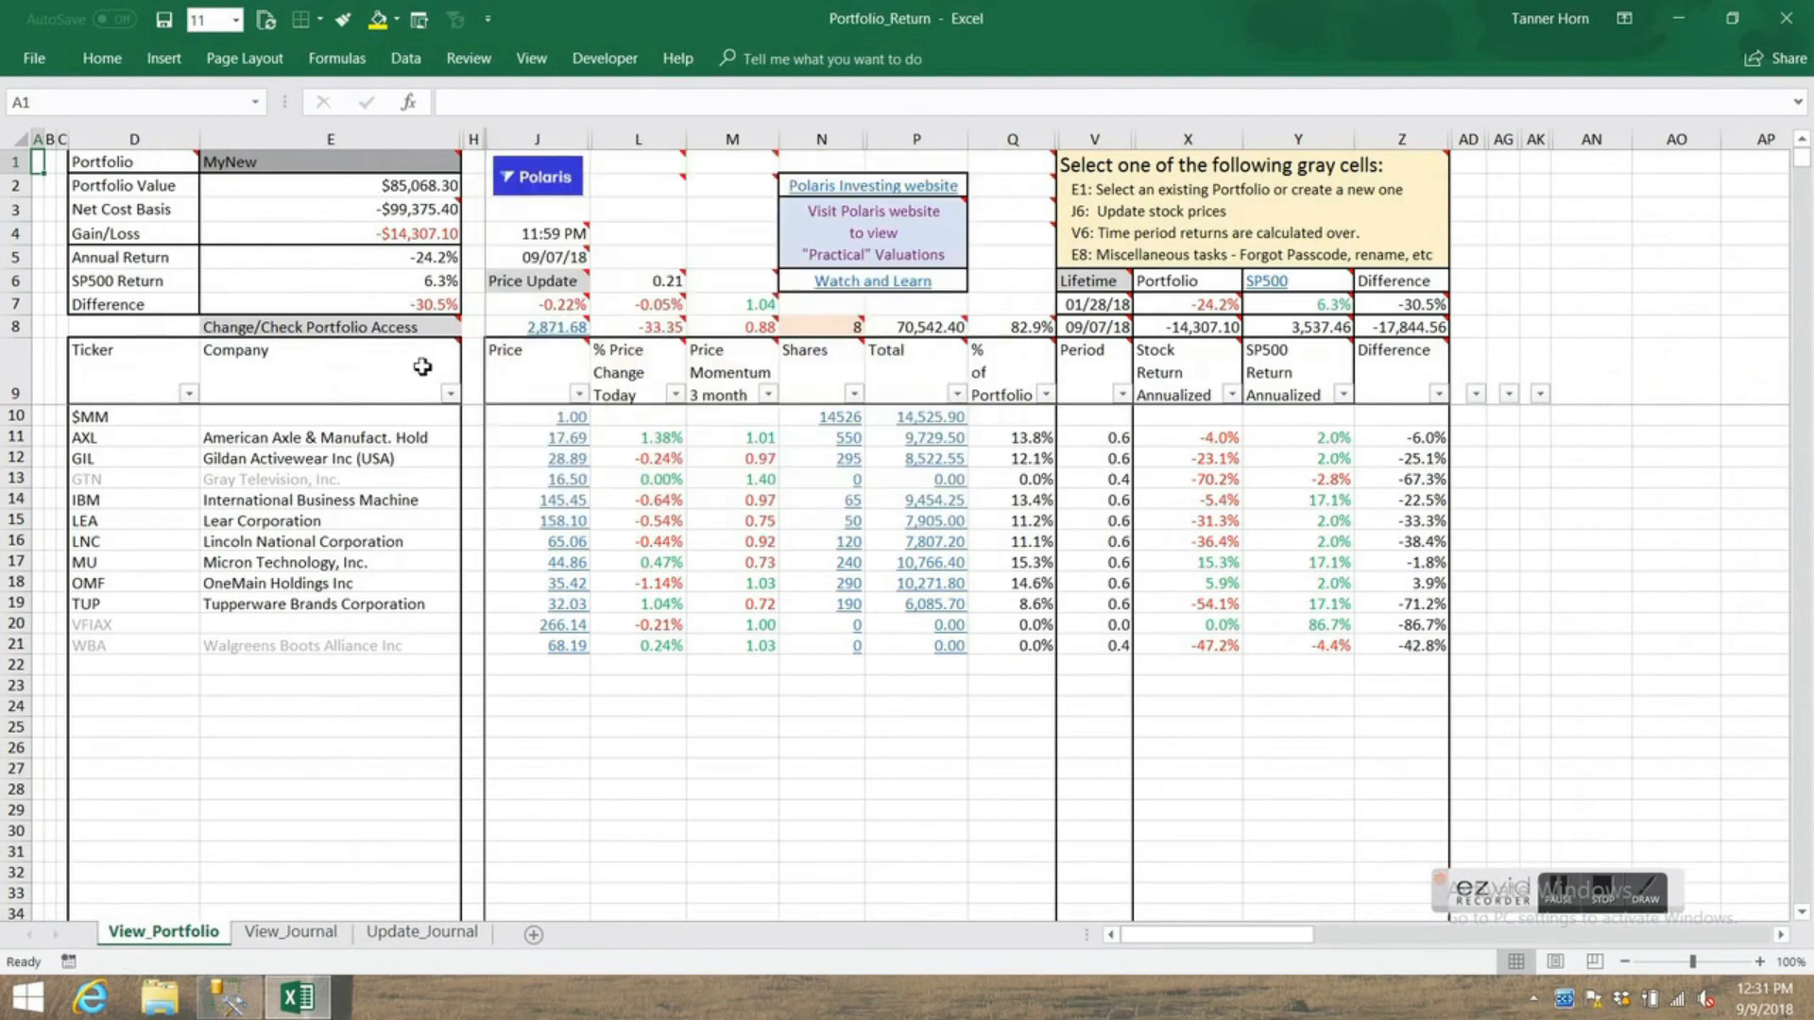
pyautogui.click(449, 326)
pyautogui.click(470, 326)
pyautogui.click(378, 422)
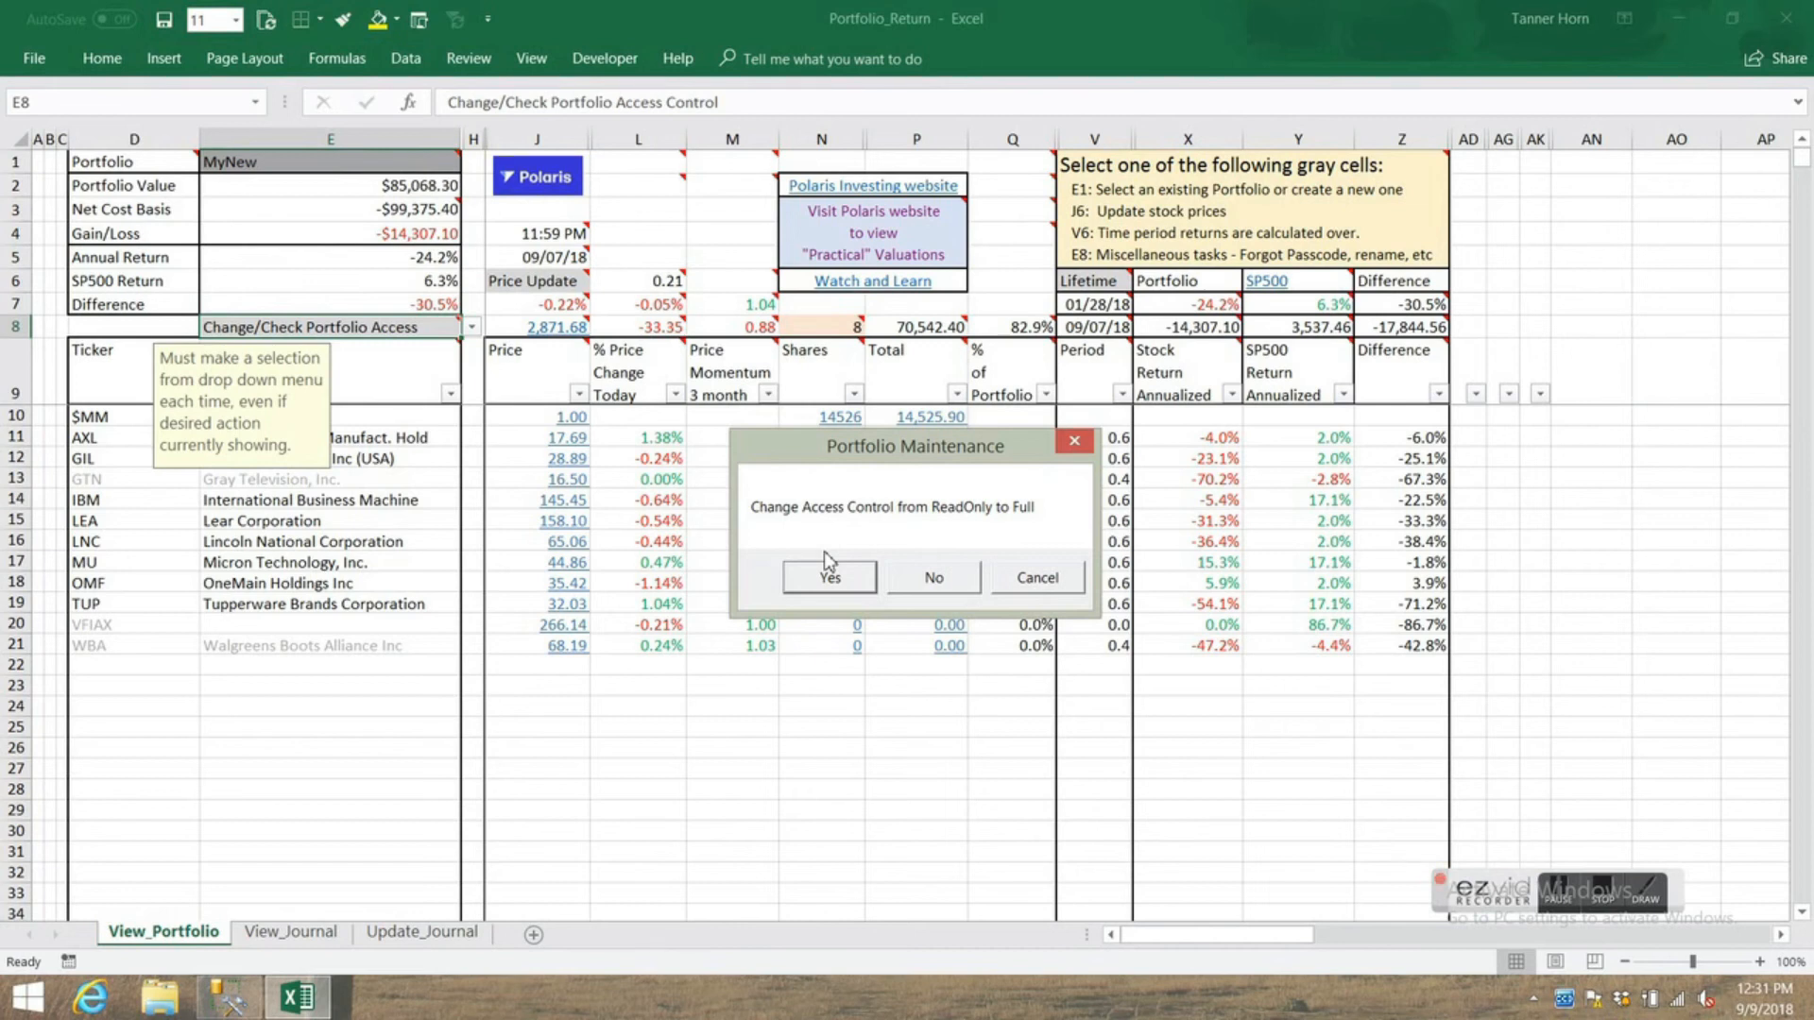
pyautogui.click(1036, 577)
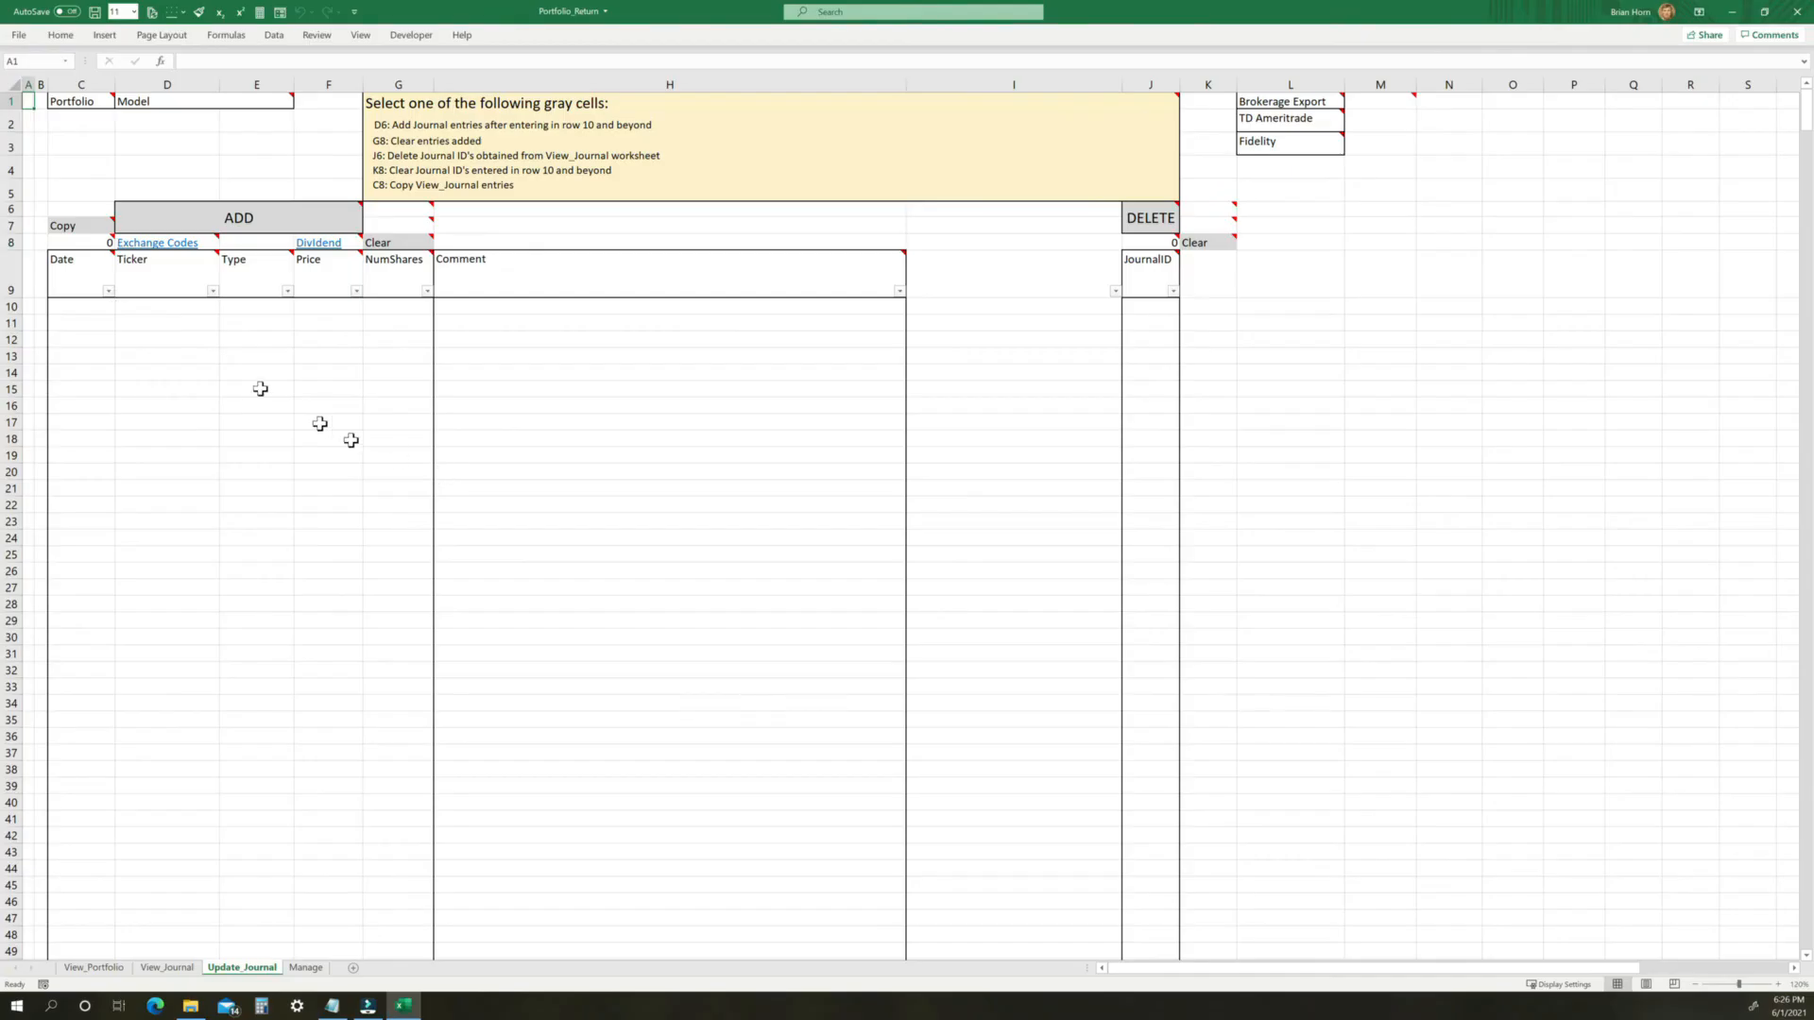
# - Copy all visible View_Journal transactions of the Model portfolio into Update_Journal, declining to limit them to the Journal IDs in column J
pyautogui.moveTo(101, 278)
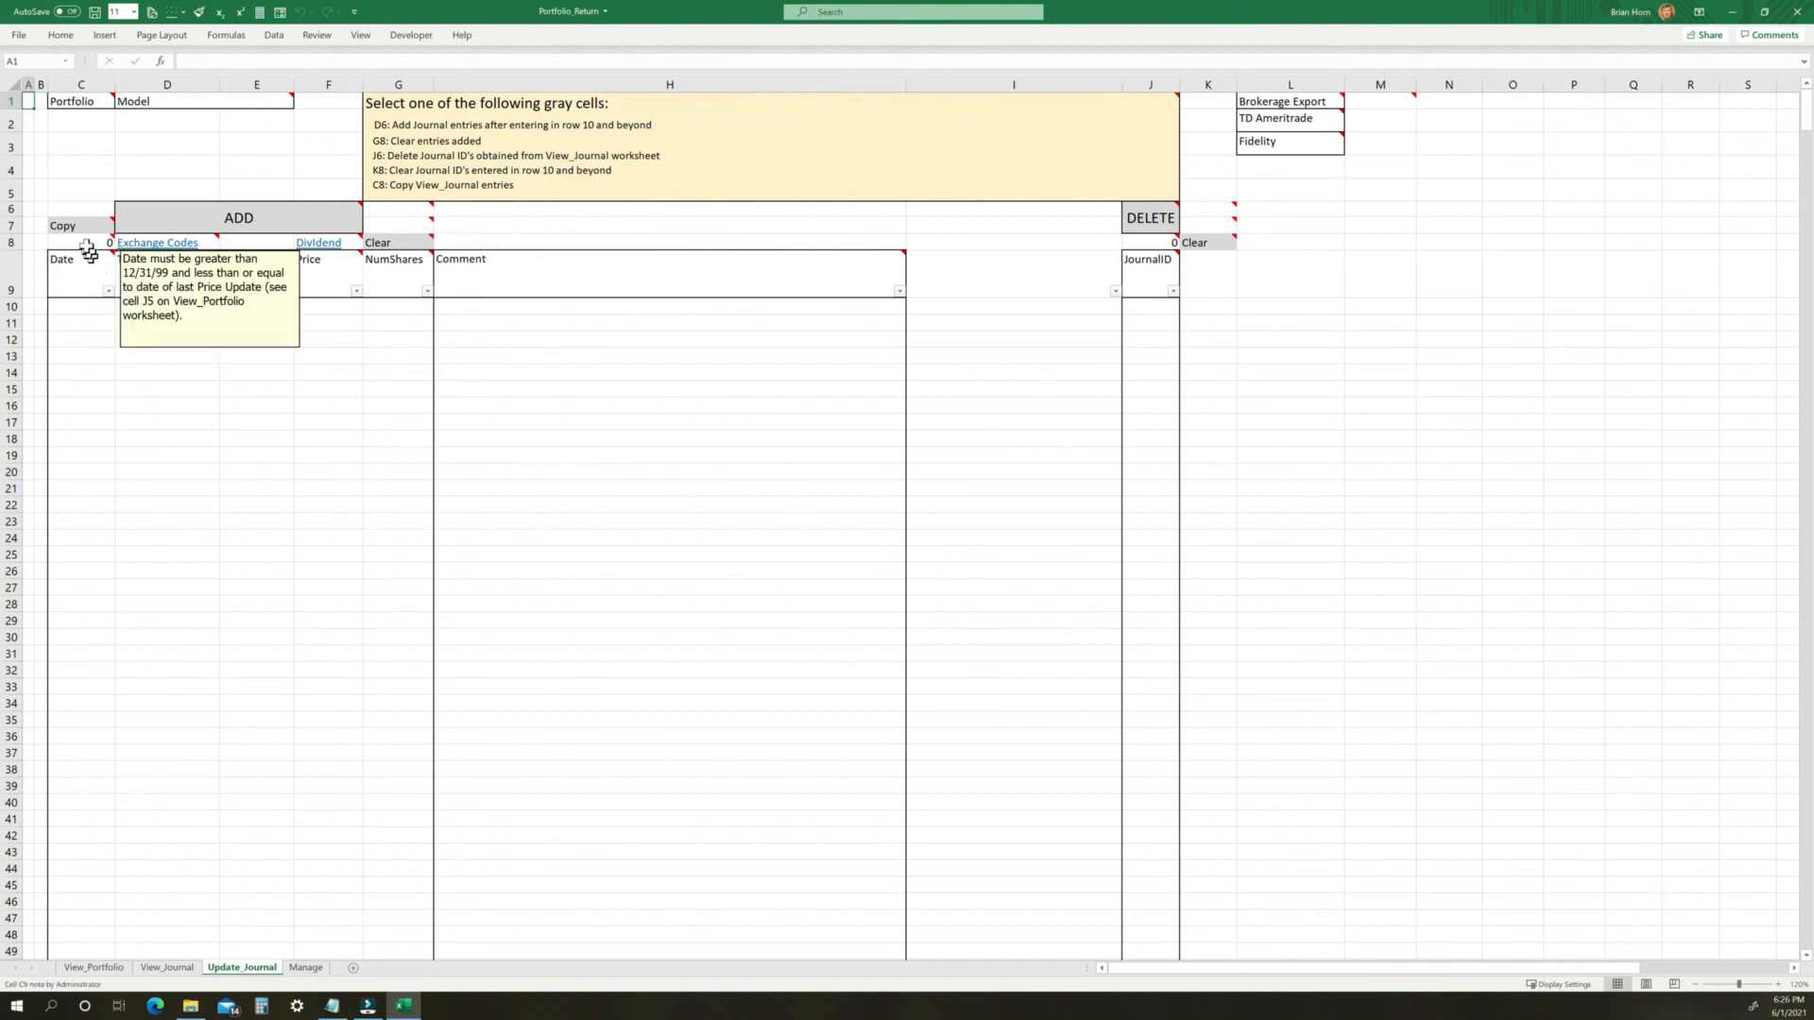
pyautogui.moveTo(83, 226)
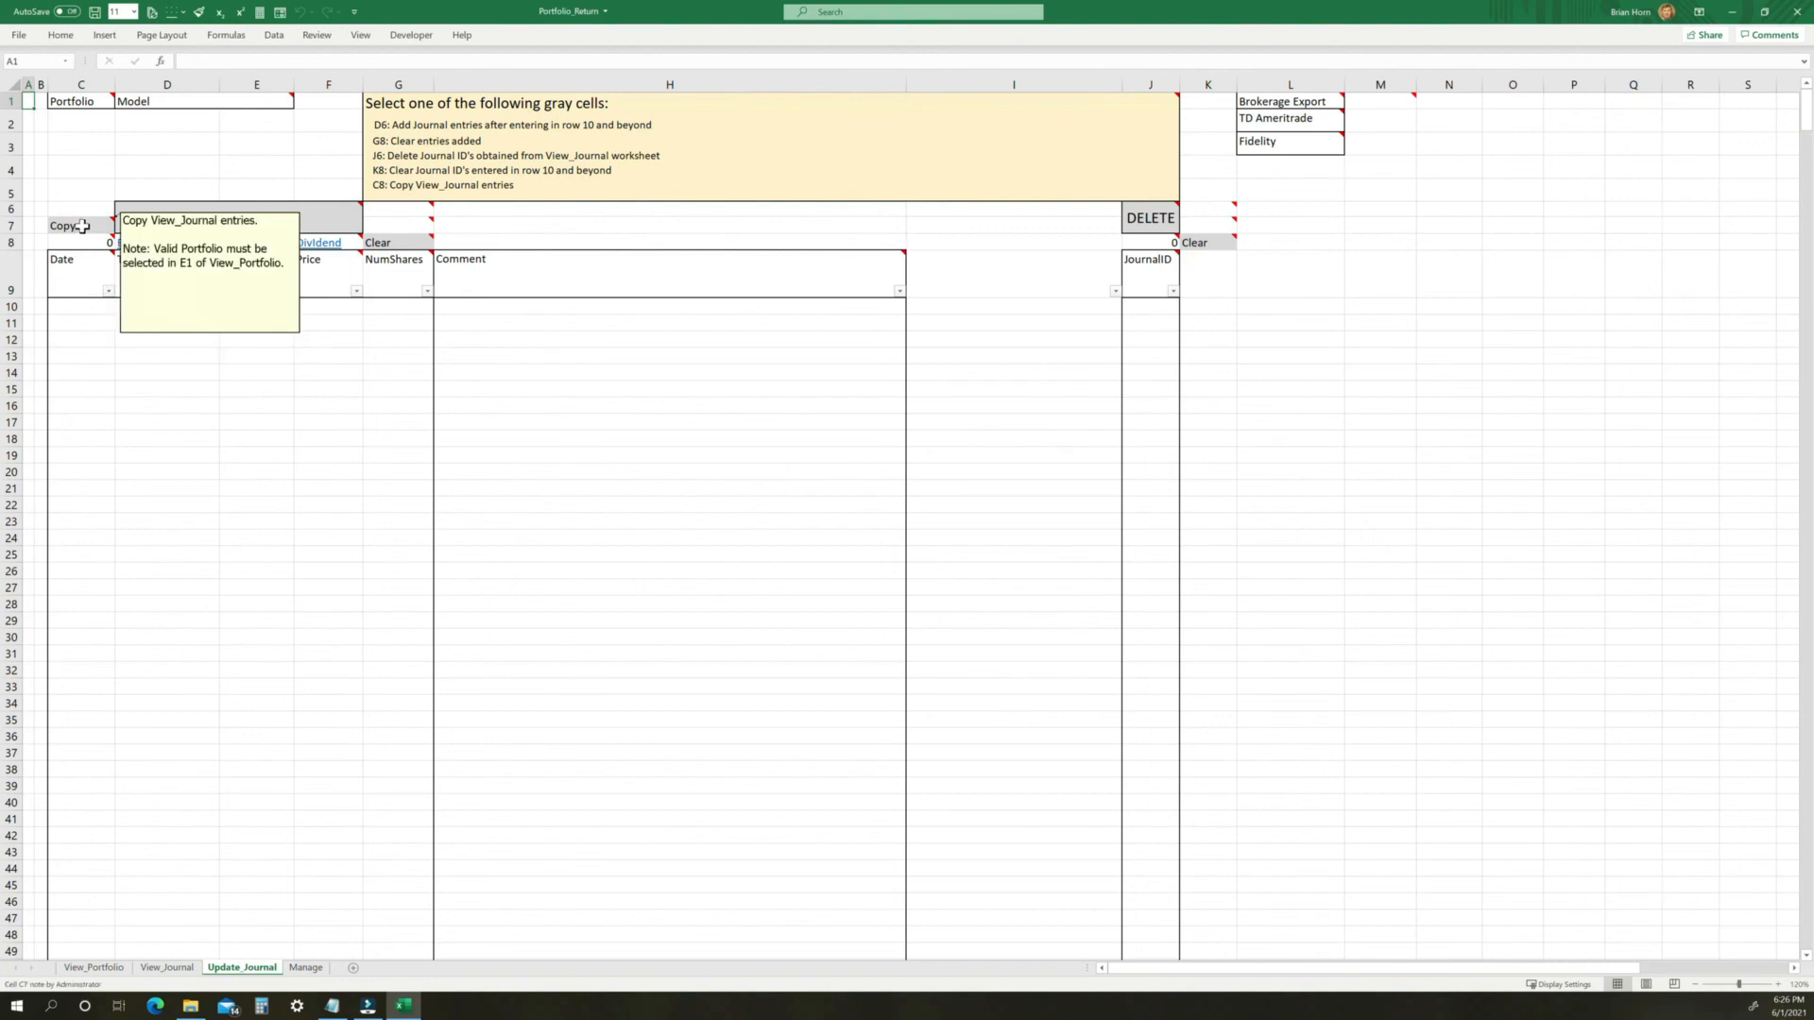
pyautogui.click(83, 226)
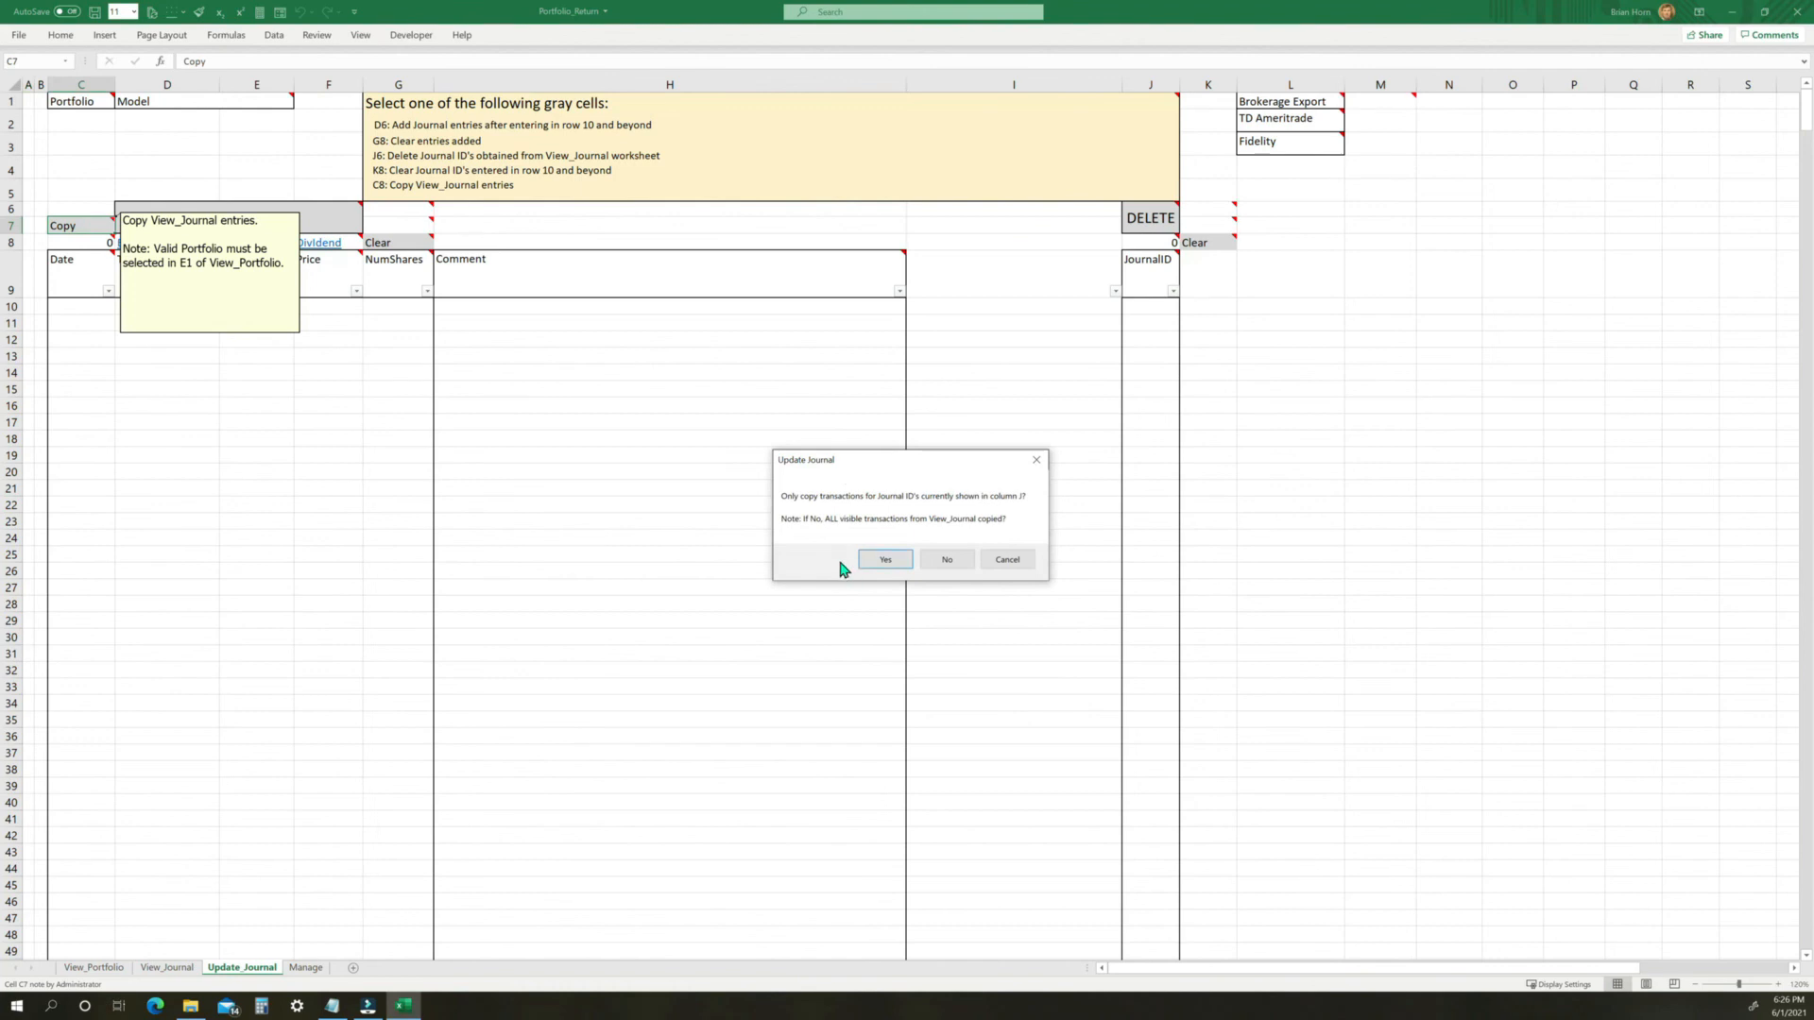
pyautogui.click(946, 560)
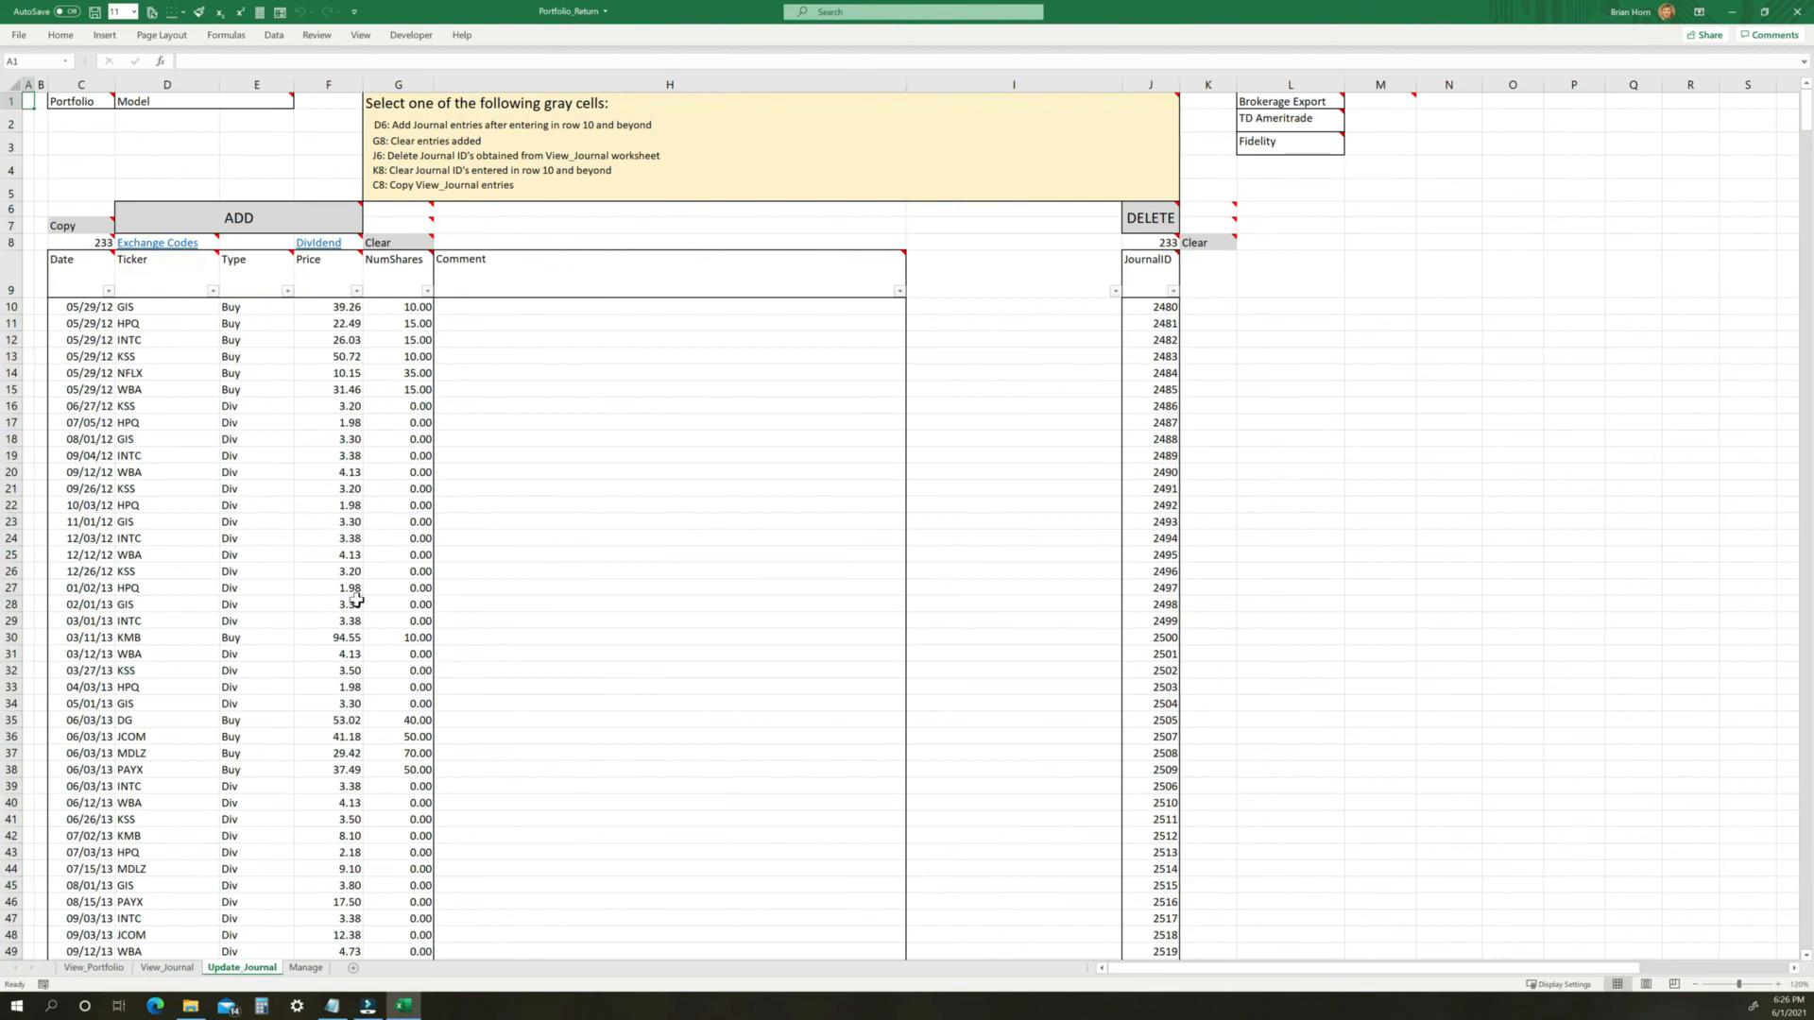
# - Choose Create Portfolio in cell E1 of View_Portfolio and go back to Update_Journal
pyautogui.click(104, 970)
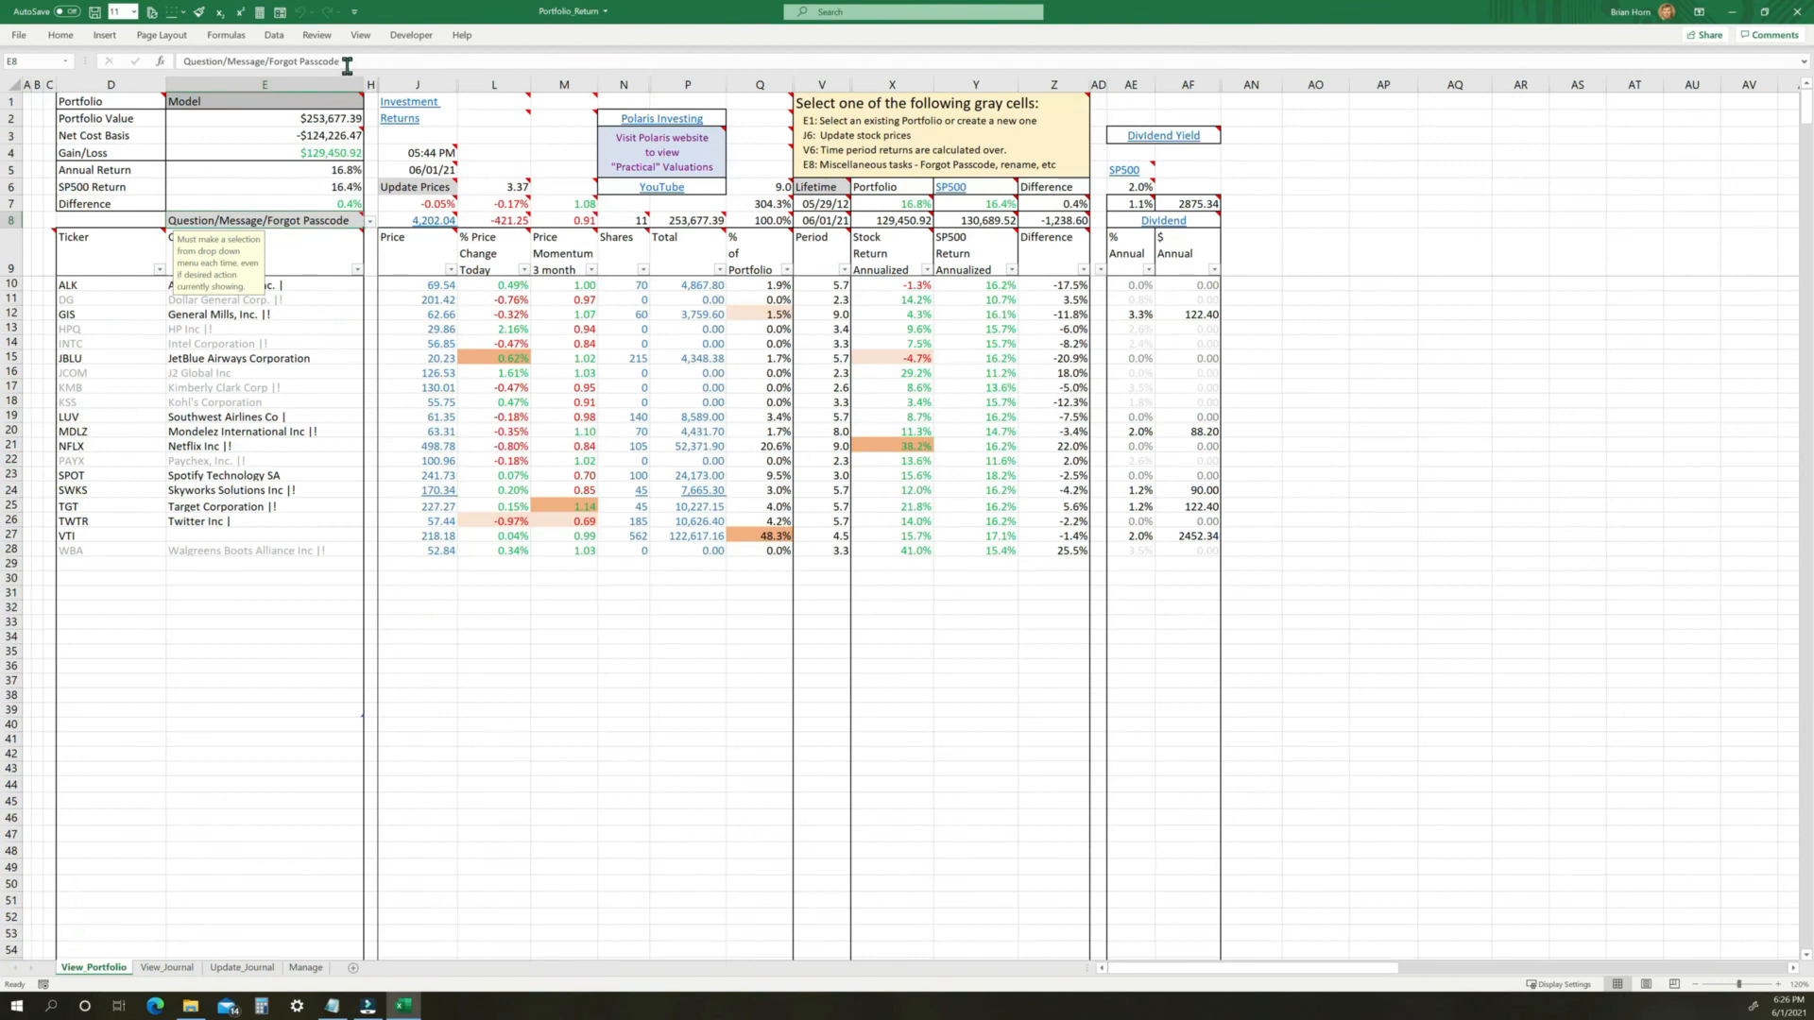
pyautogui.click(345, 97)
pyautogui.click(370, 103)
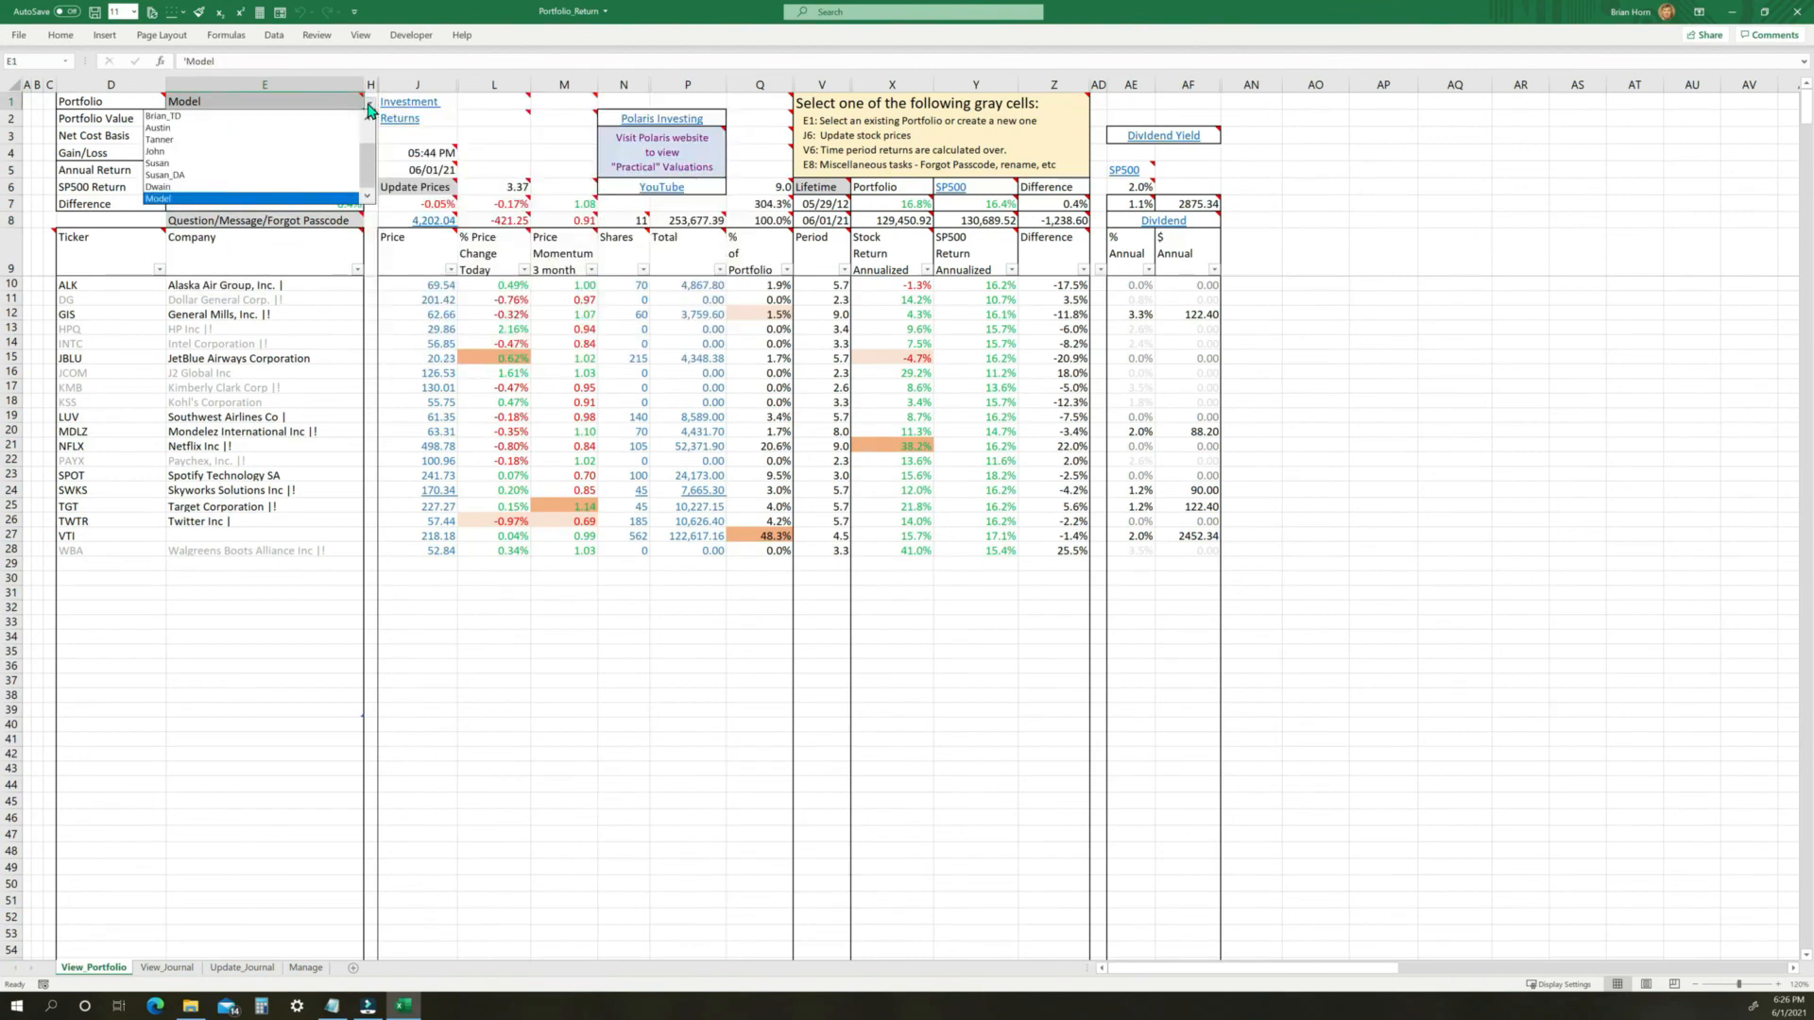
pyautogui.click(366, 117)
pyautogui.click(366, 117)
pyautogui.click(208, 128)
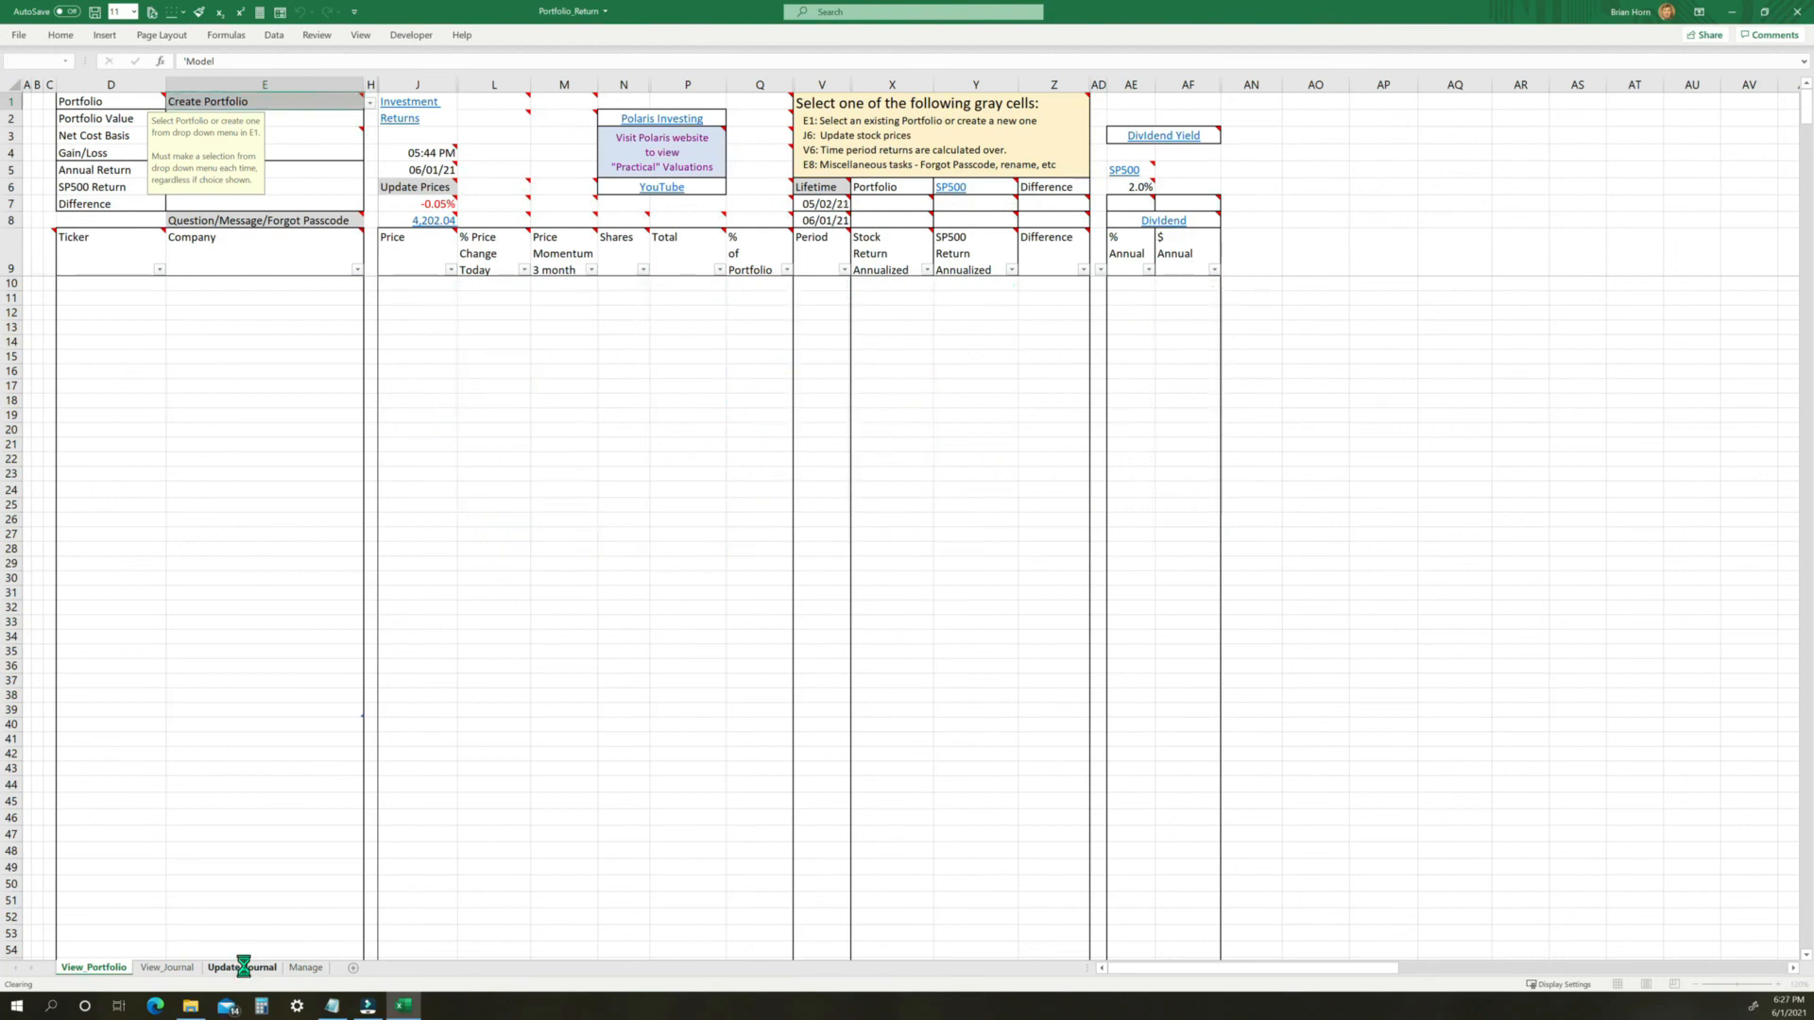
pyautogui.click(243, 965)
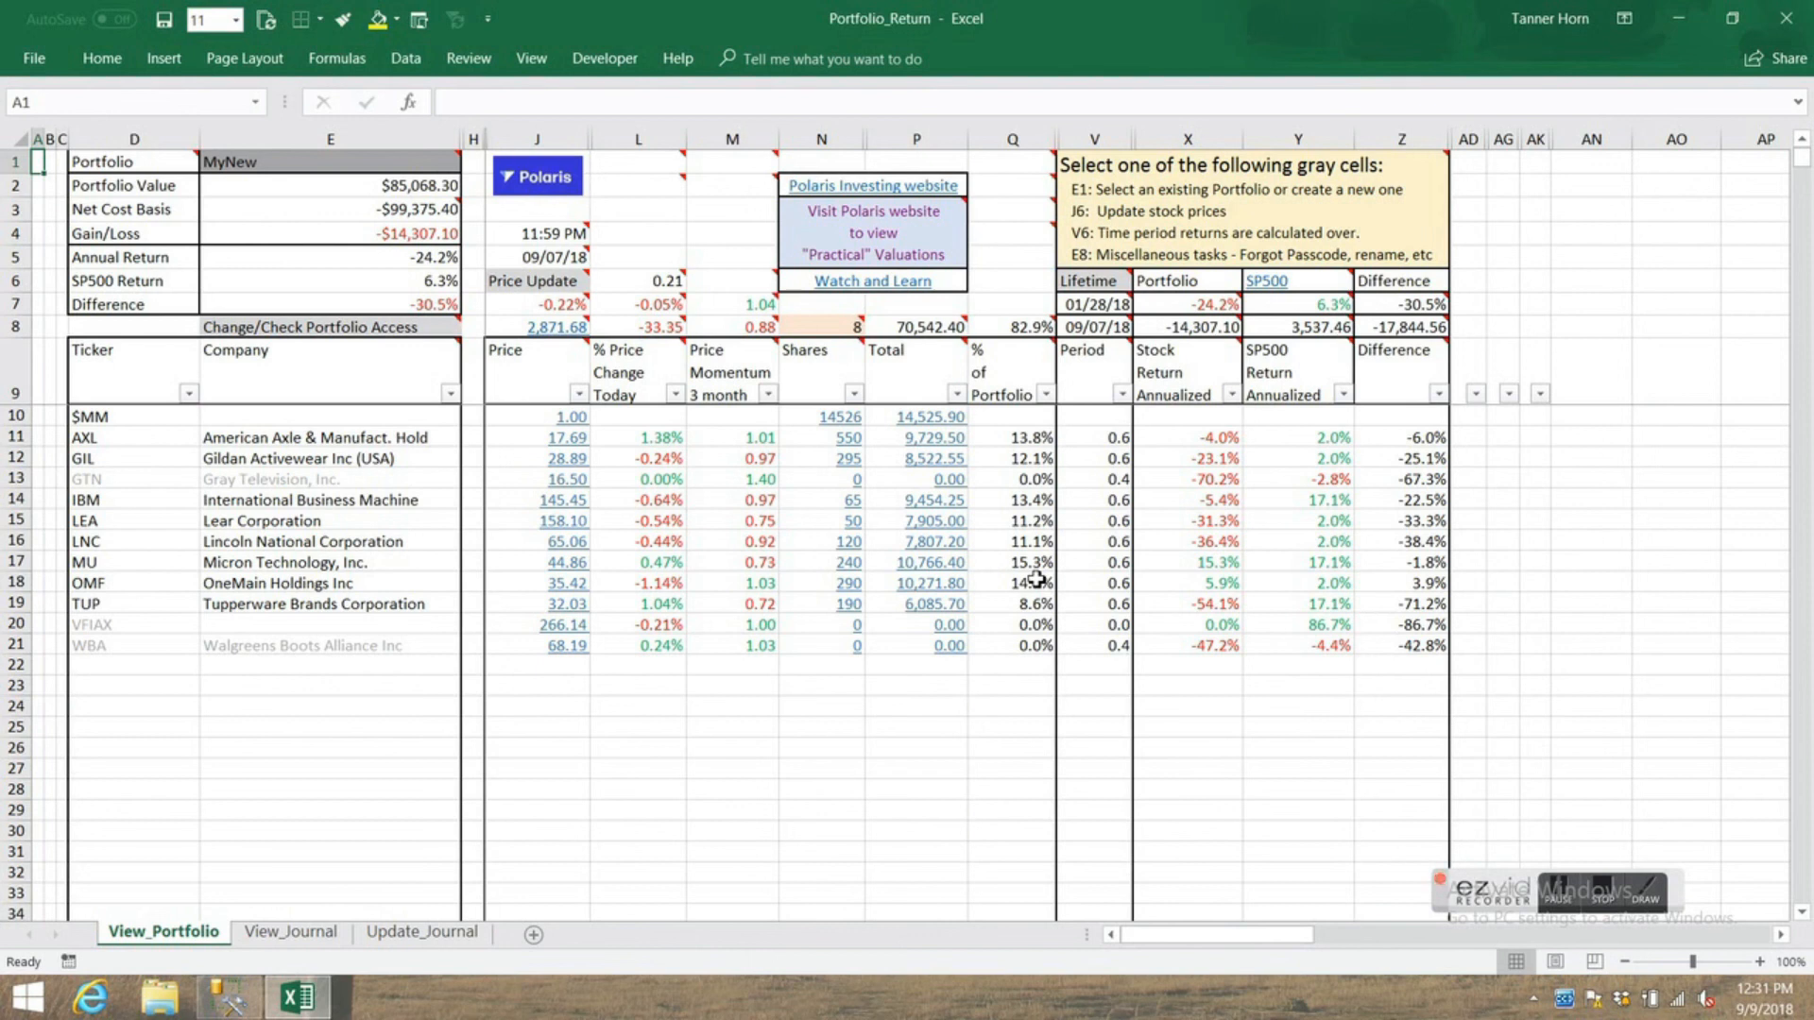
# - View the portfolio choices offered in cell E1 of View_Portfolio, keeping MyNew selected
pyautogui.click(420, 162)
pyautogui.click(471, 163)
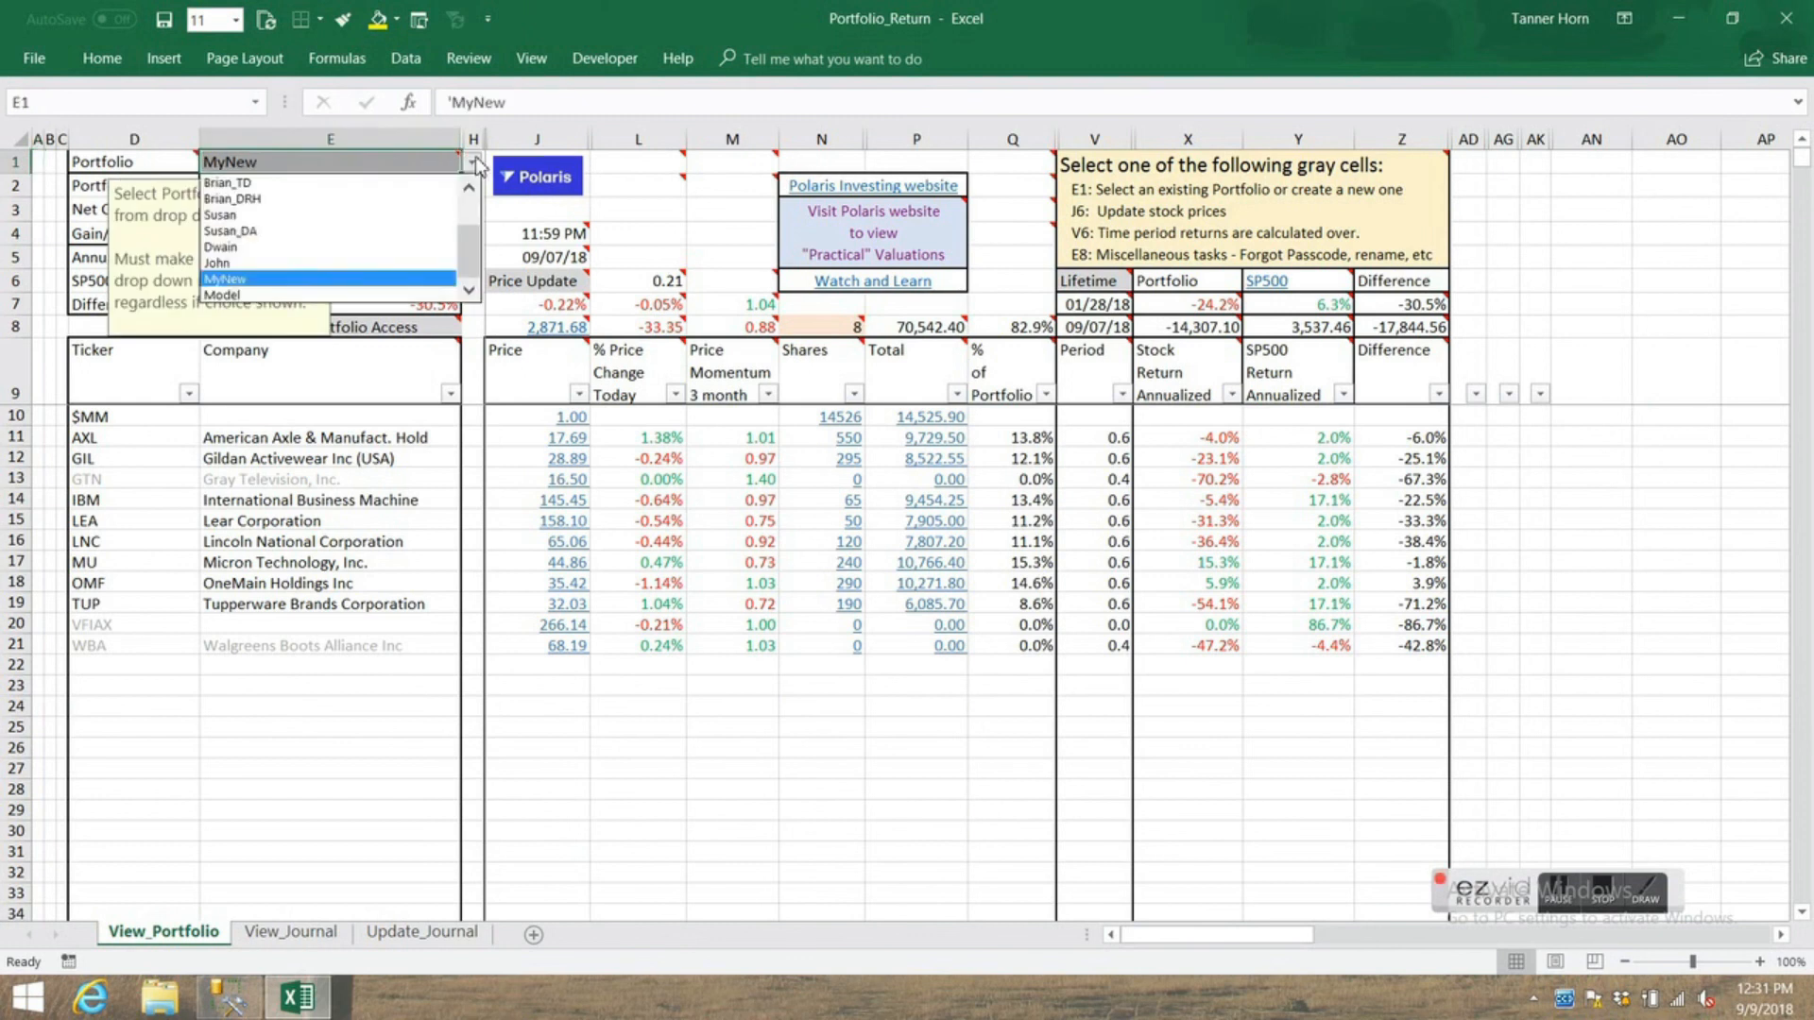
pyautogui.click(401, 170)
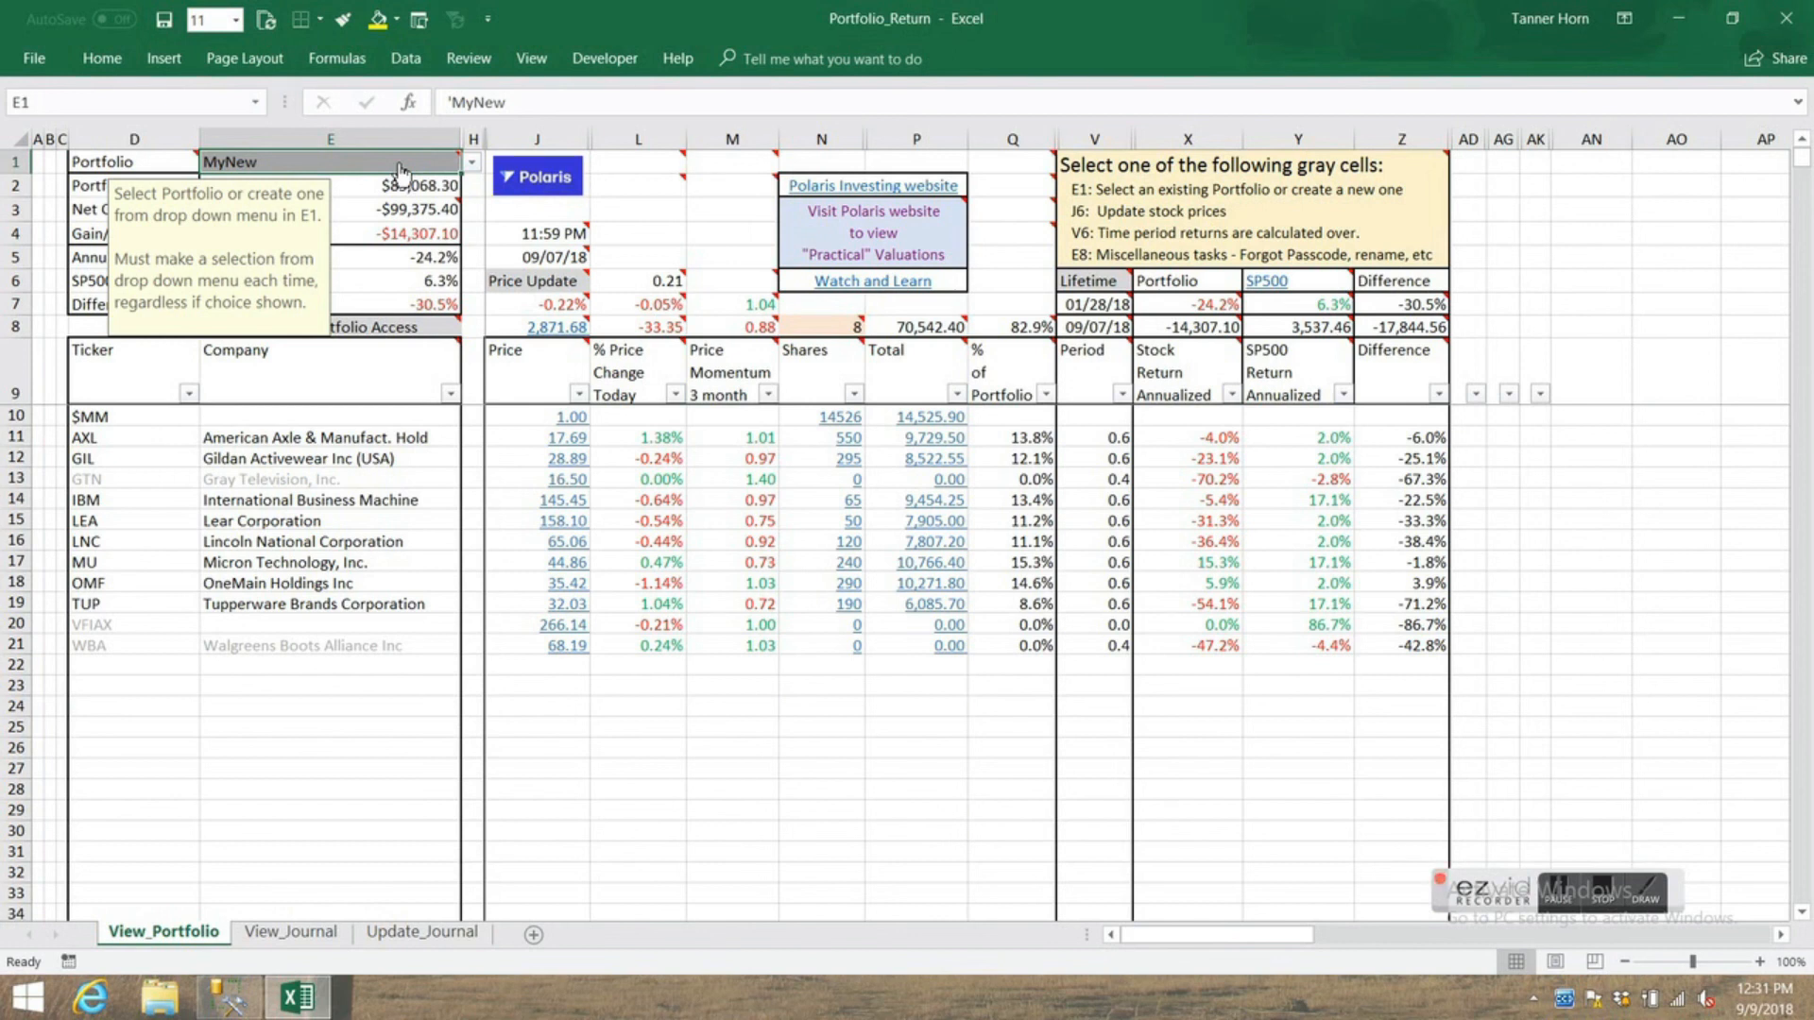
# - Run Change/Check Portfolio Access Control in cell E8 to switch MyNew from ReadOnly to Full, leaving the PIN blank
pyautogui.click(424, 331)
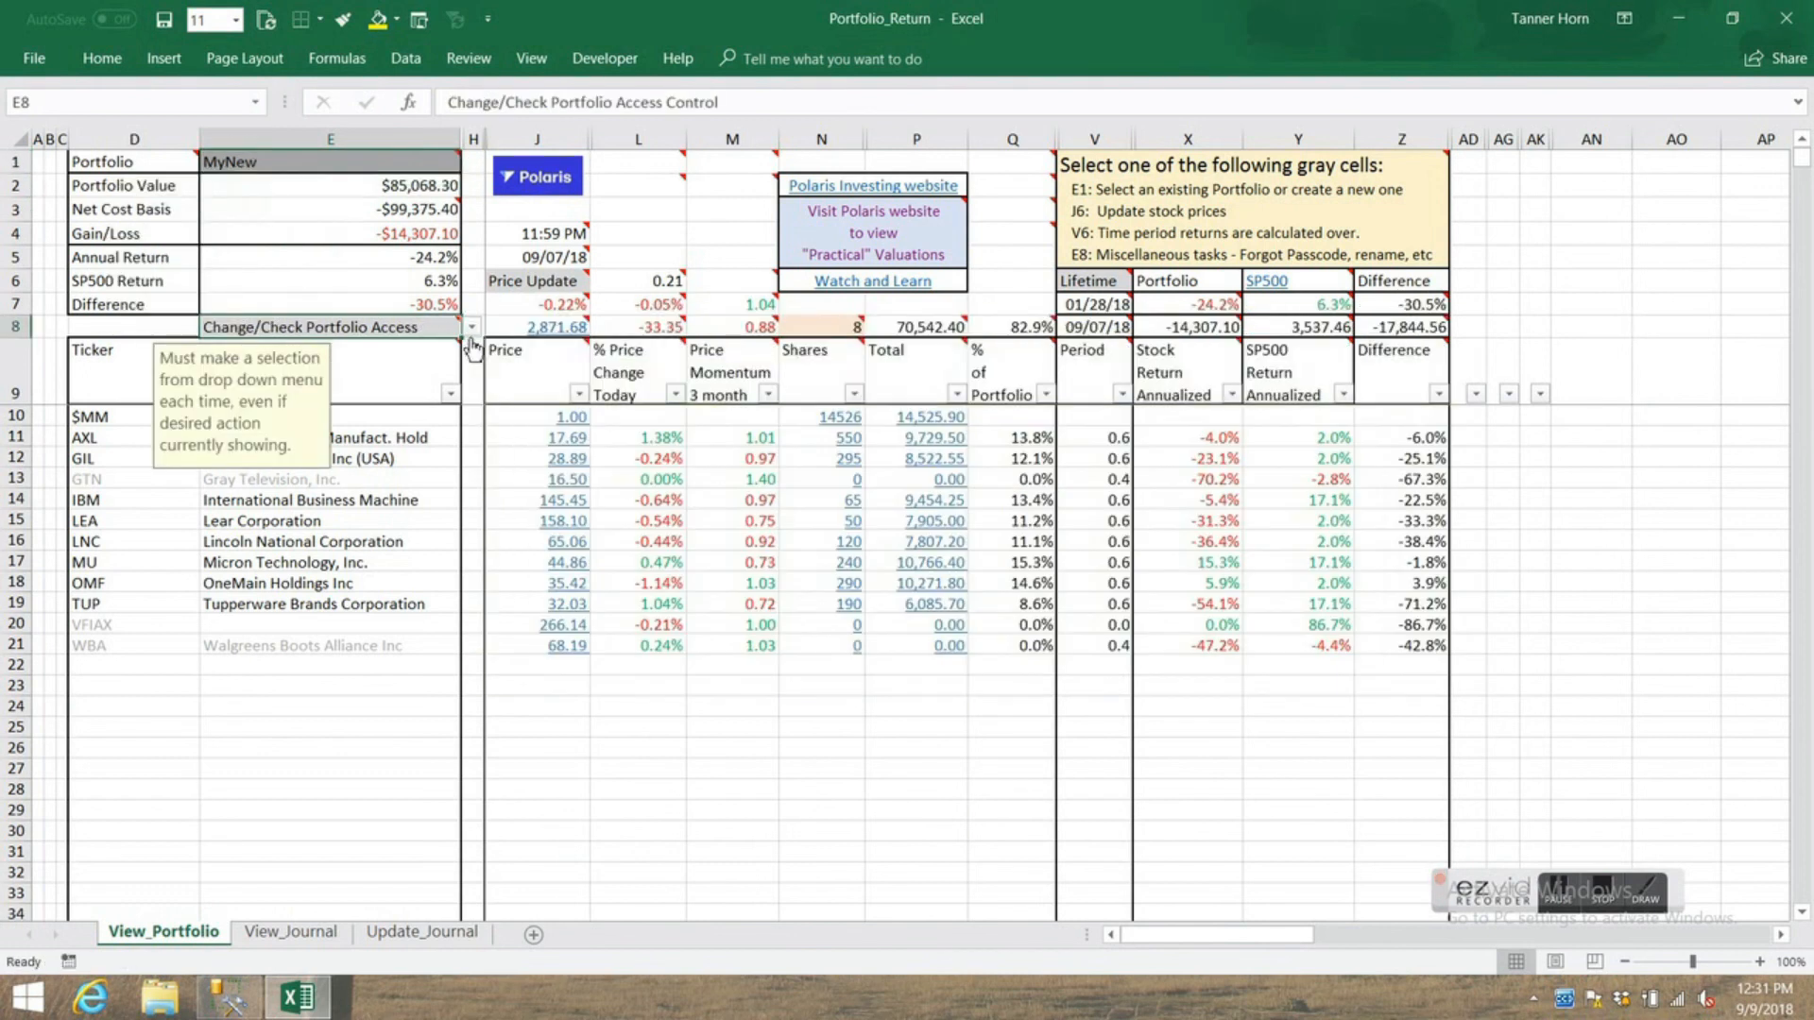
pyautogui.click(470, 327)
pyautogui.click(373, 419)
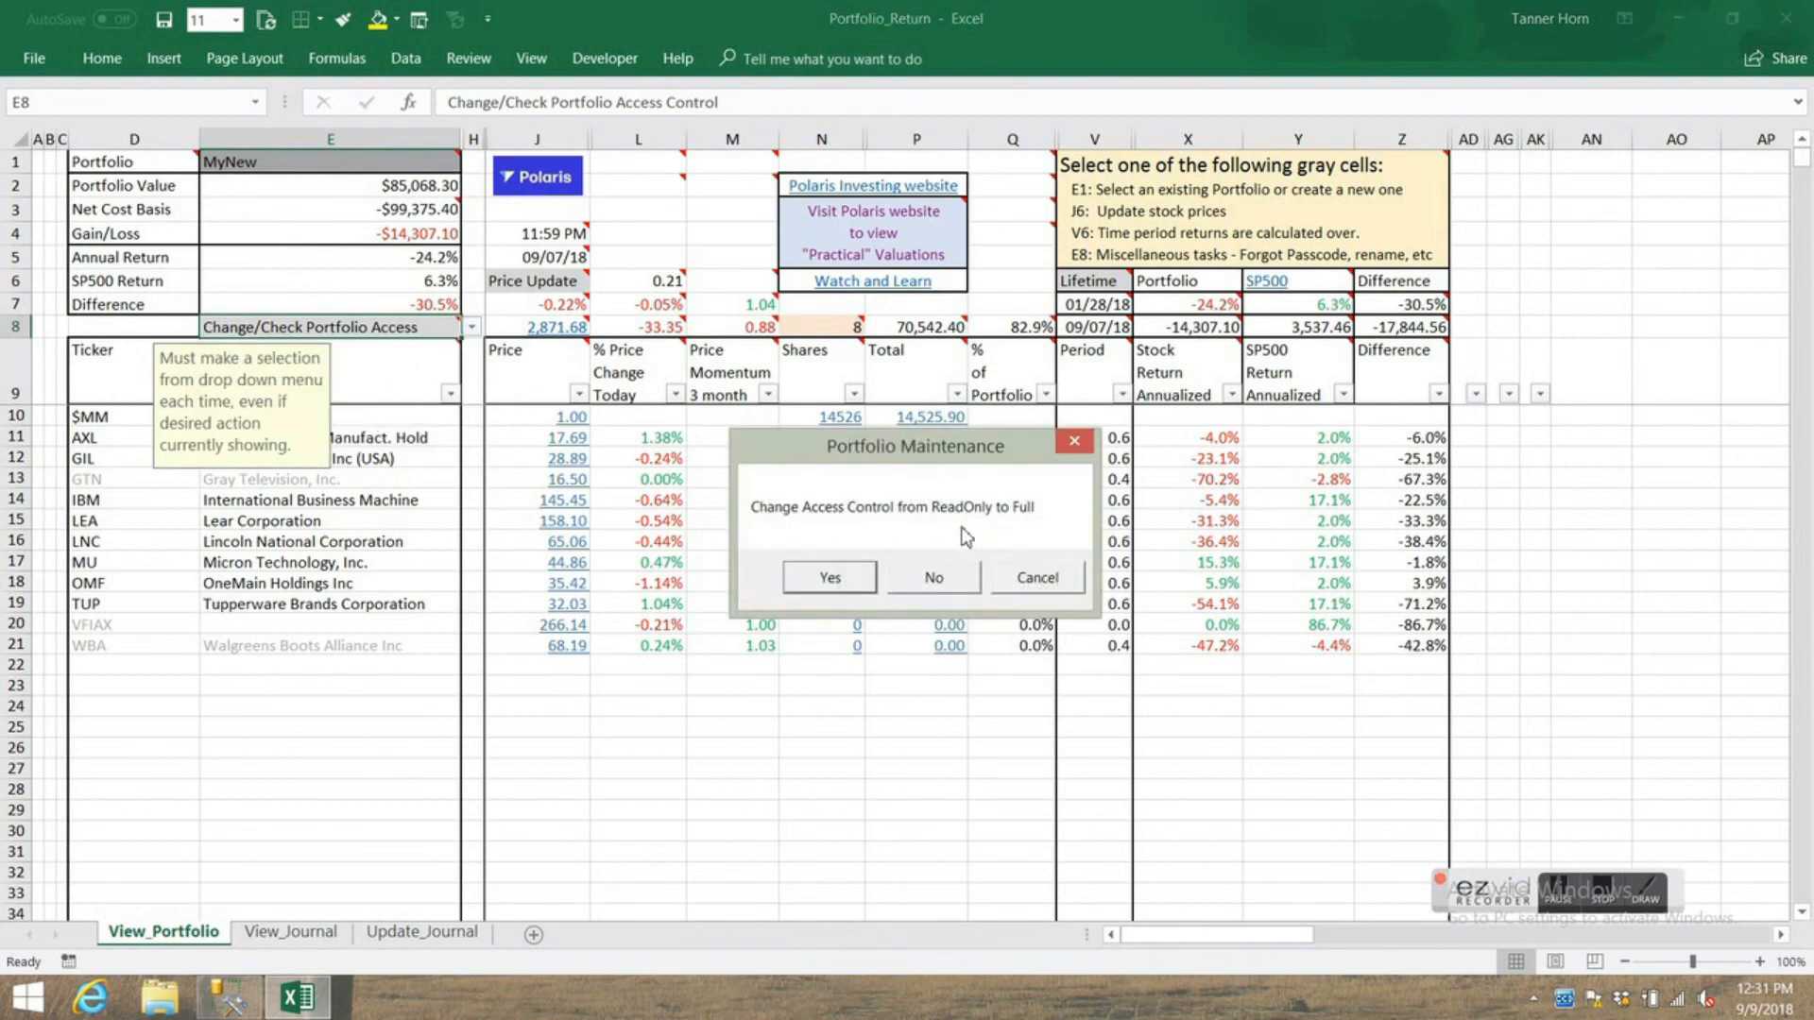
pyautogui.click(830, 578)
pyautogui.click(972, 576)
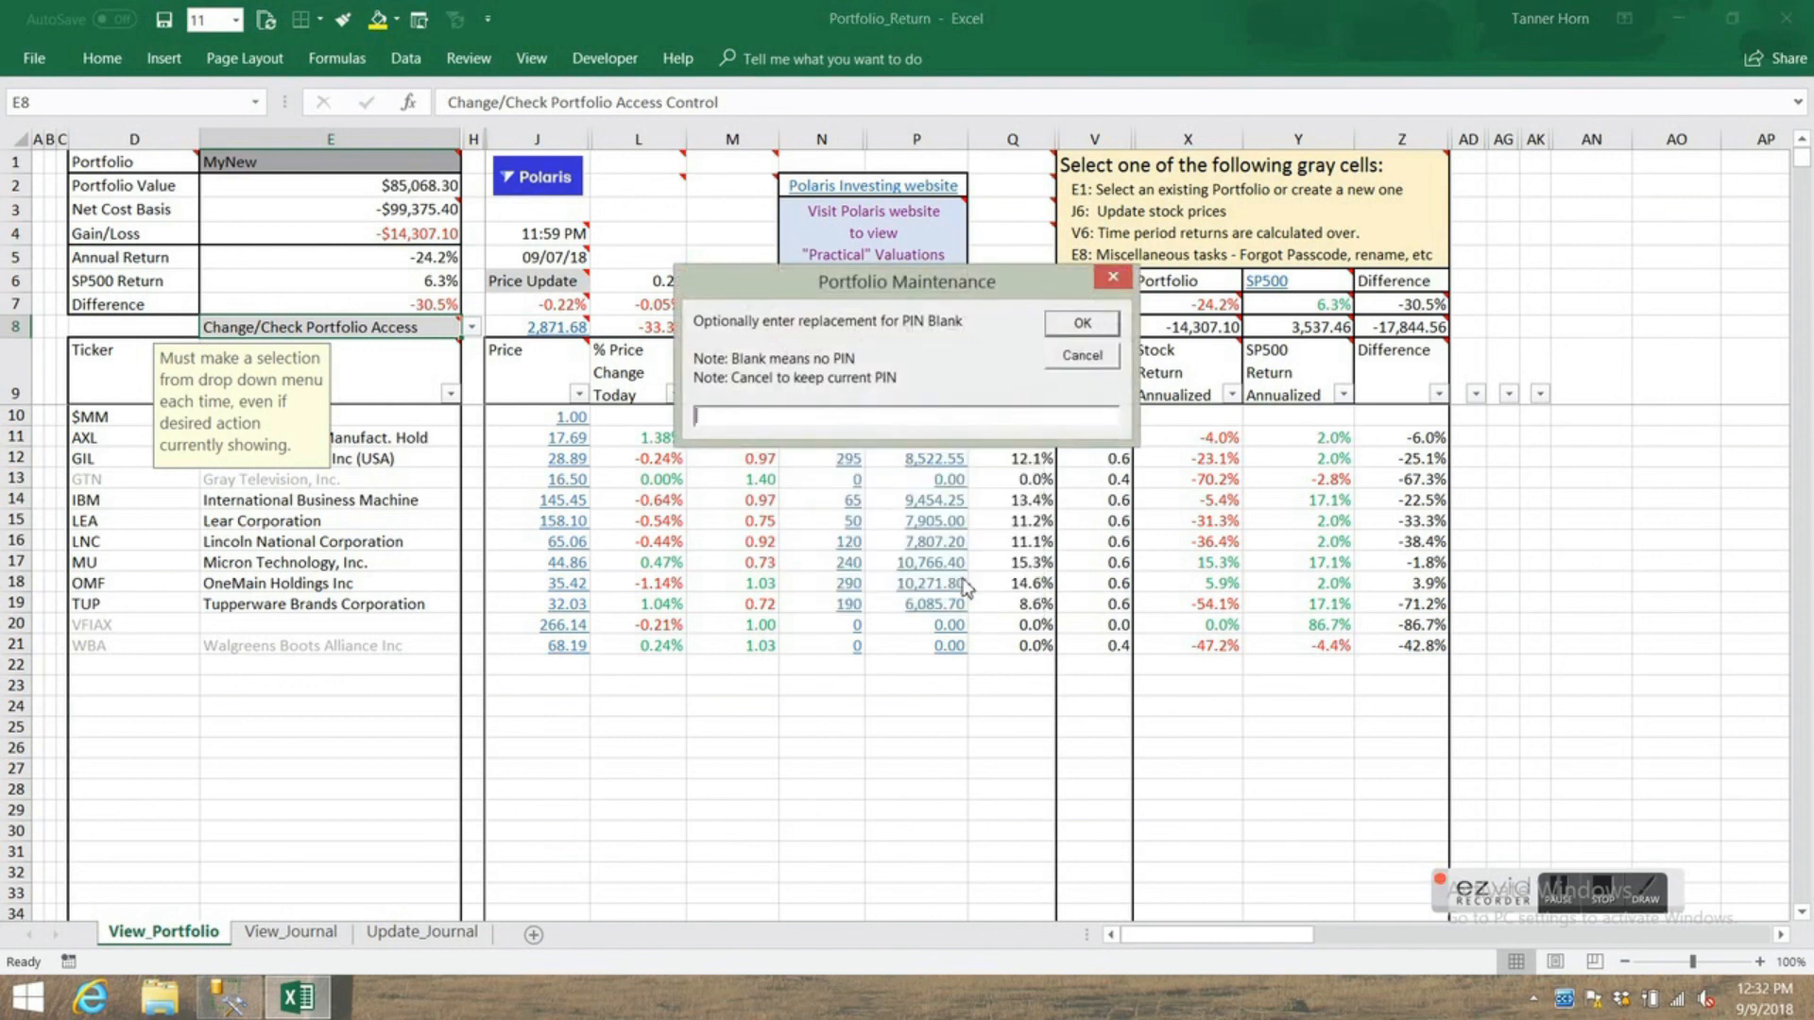
pyautogui.click(1074, 330)
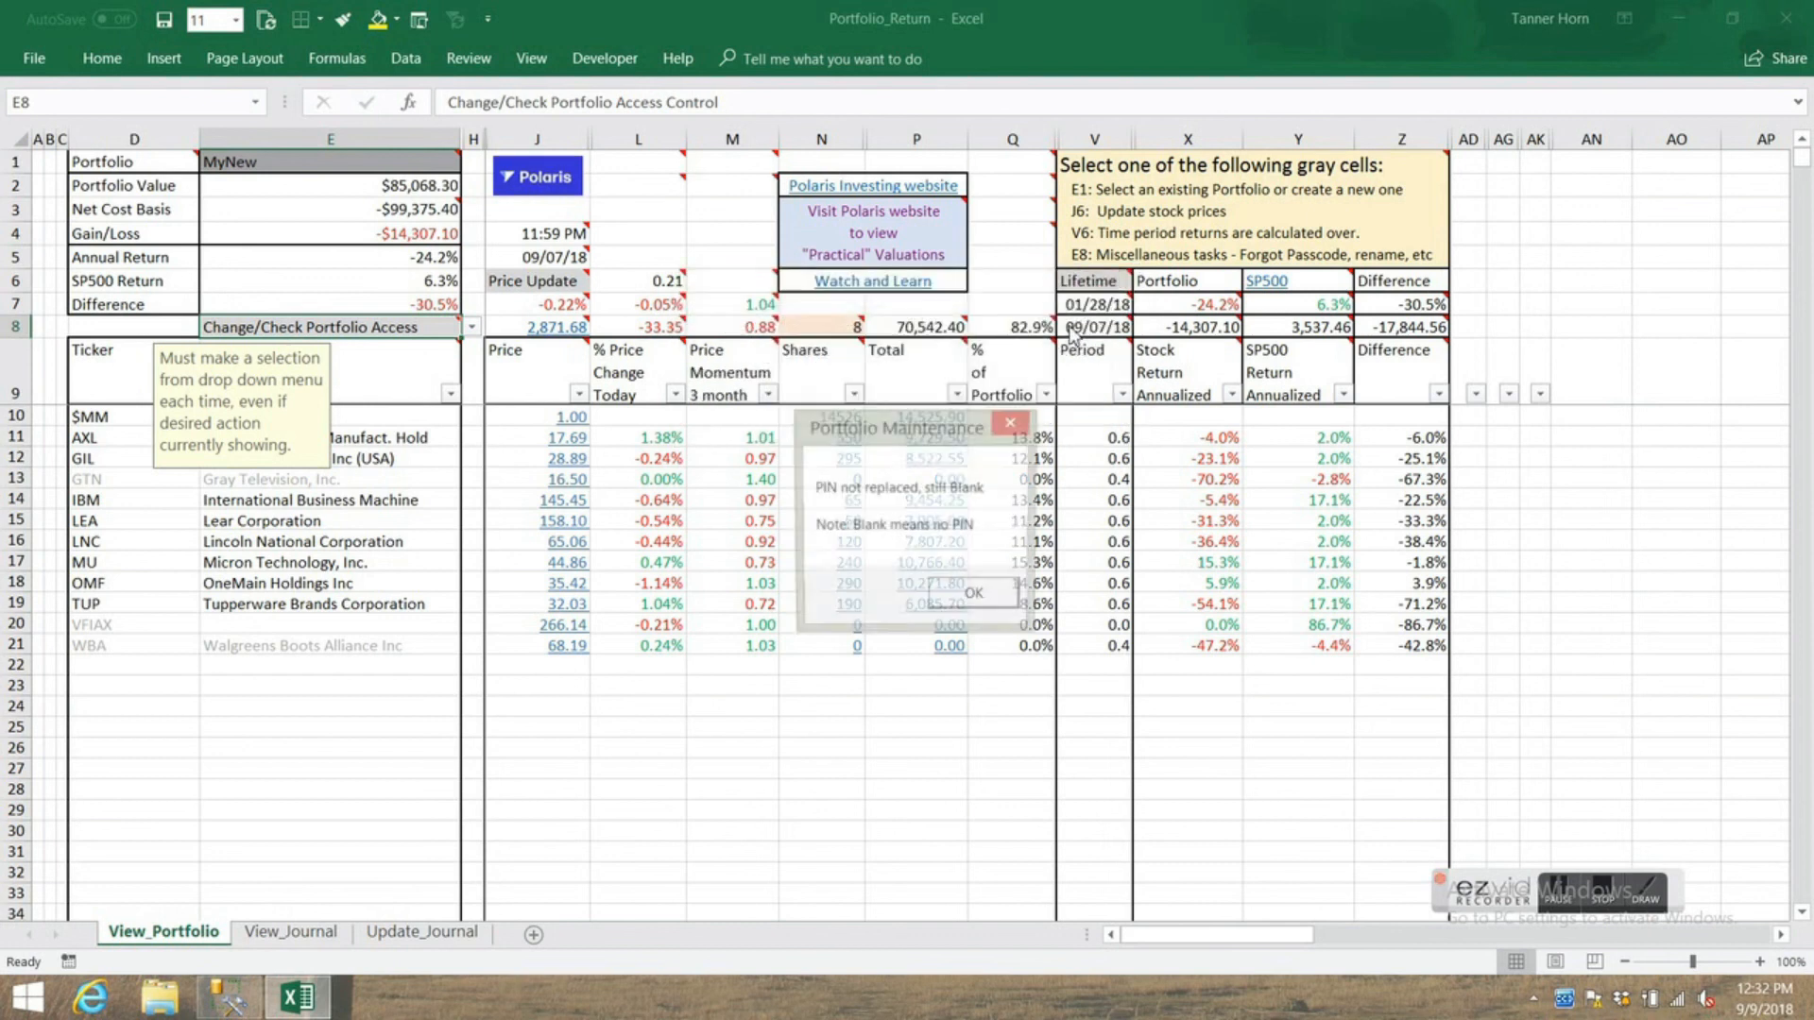
pyautogui.click(997, 601)
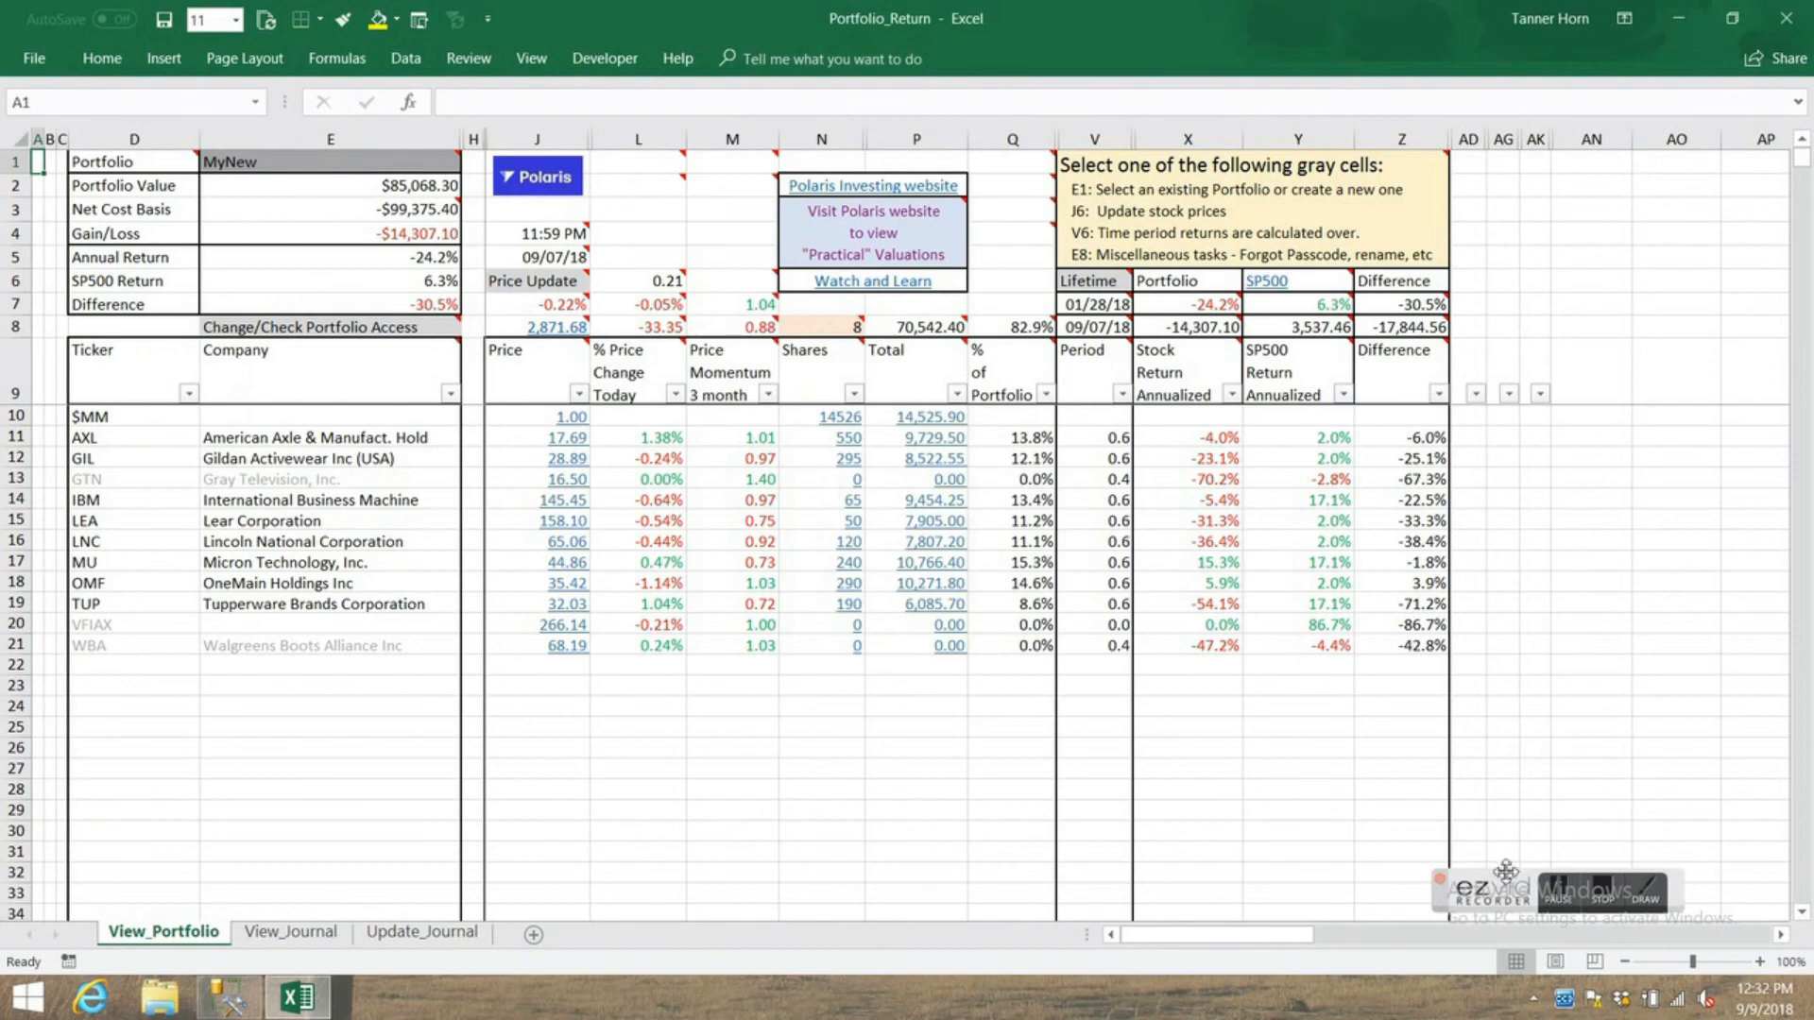